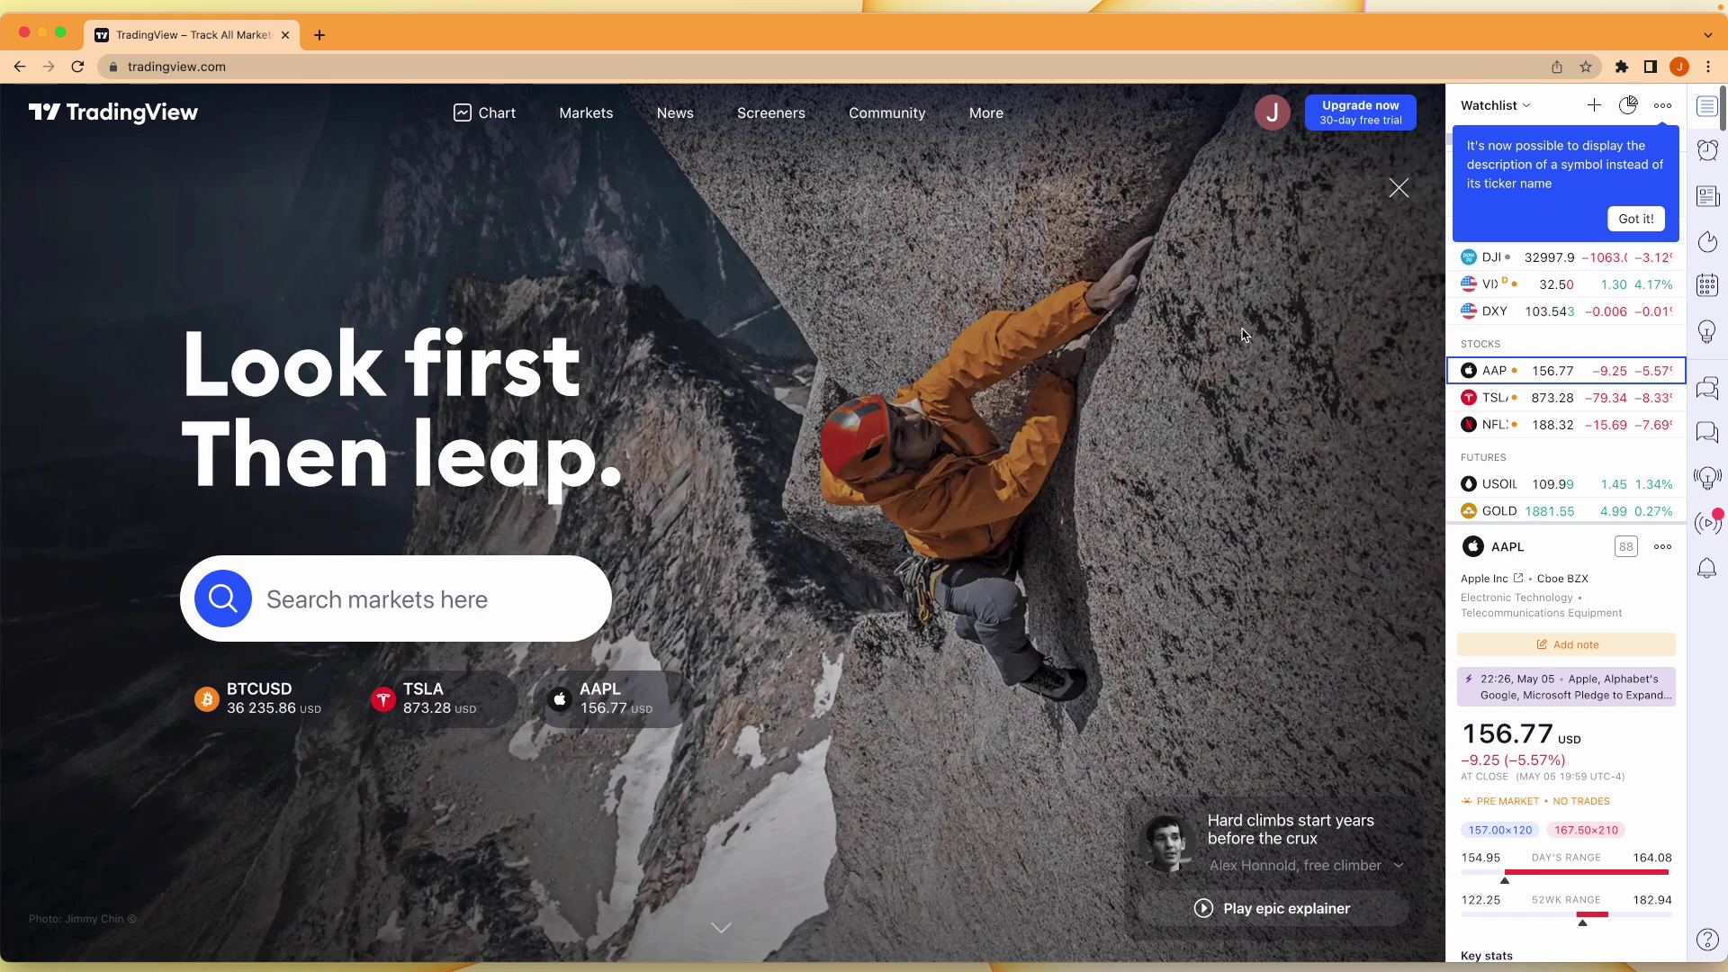
Open the full chart page from the TradingView home page
left_click(483, 127)
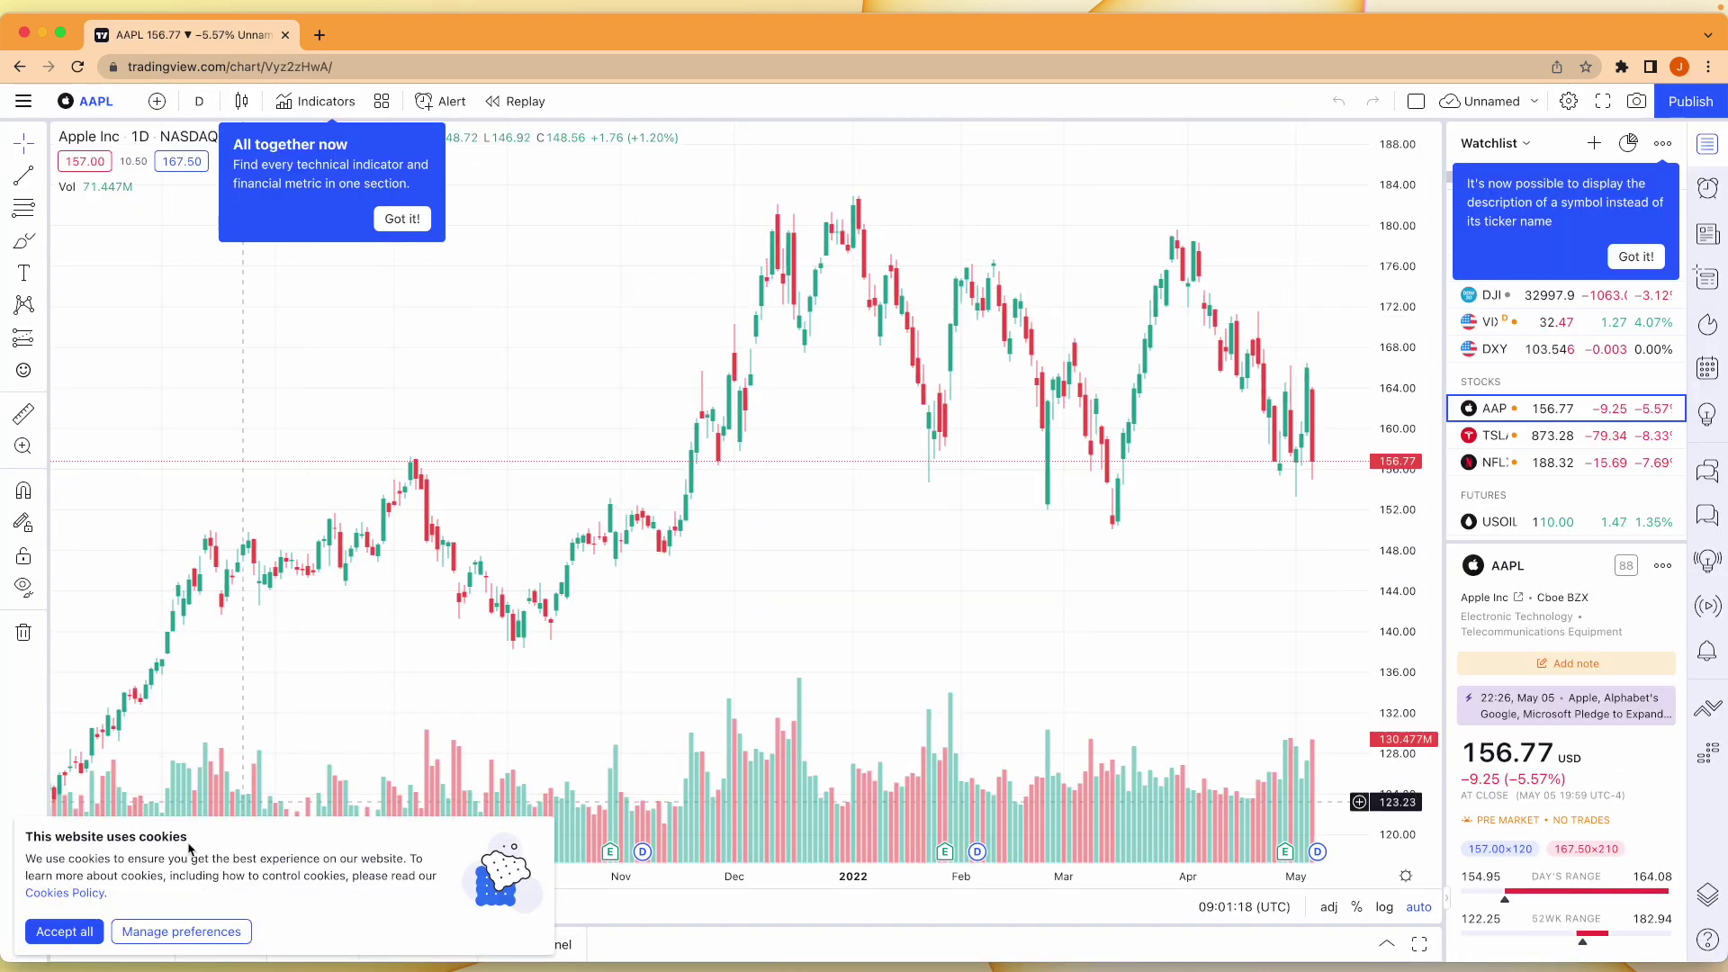
Accept all cookies, dismiss the indicators tip, and bring up Symbol Search from AAPL
left_click(88, 936)
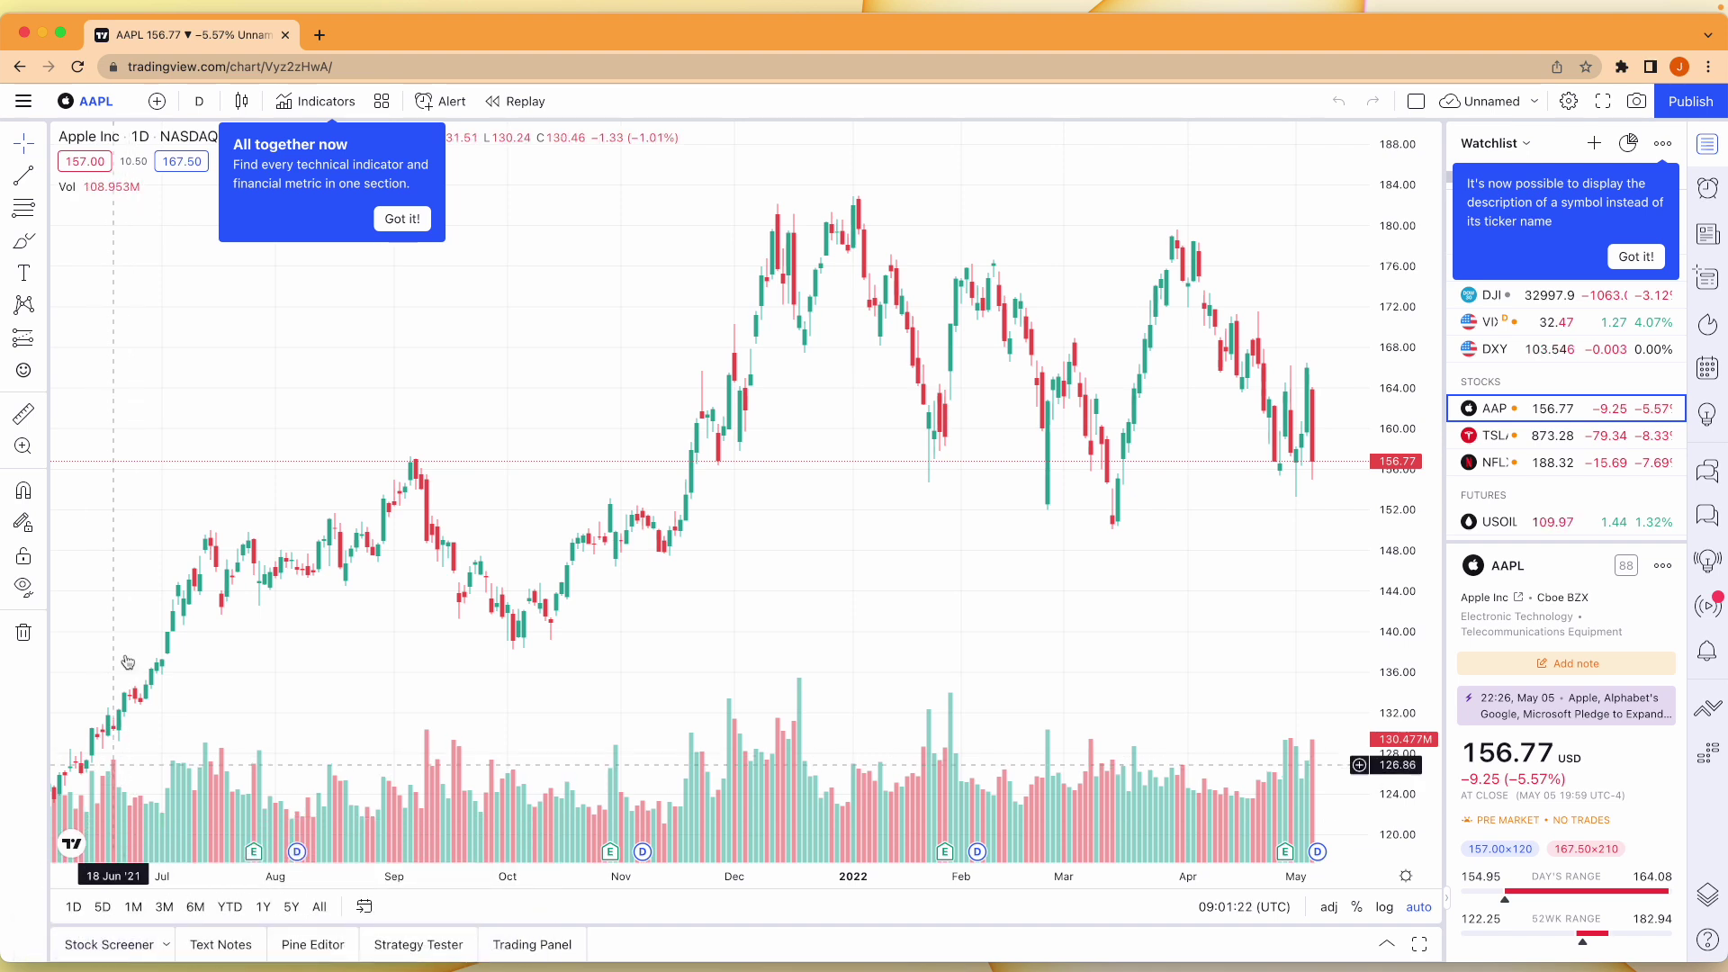
left_click(402, 219)
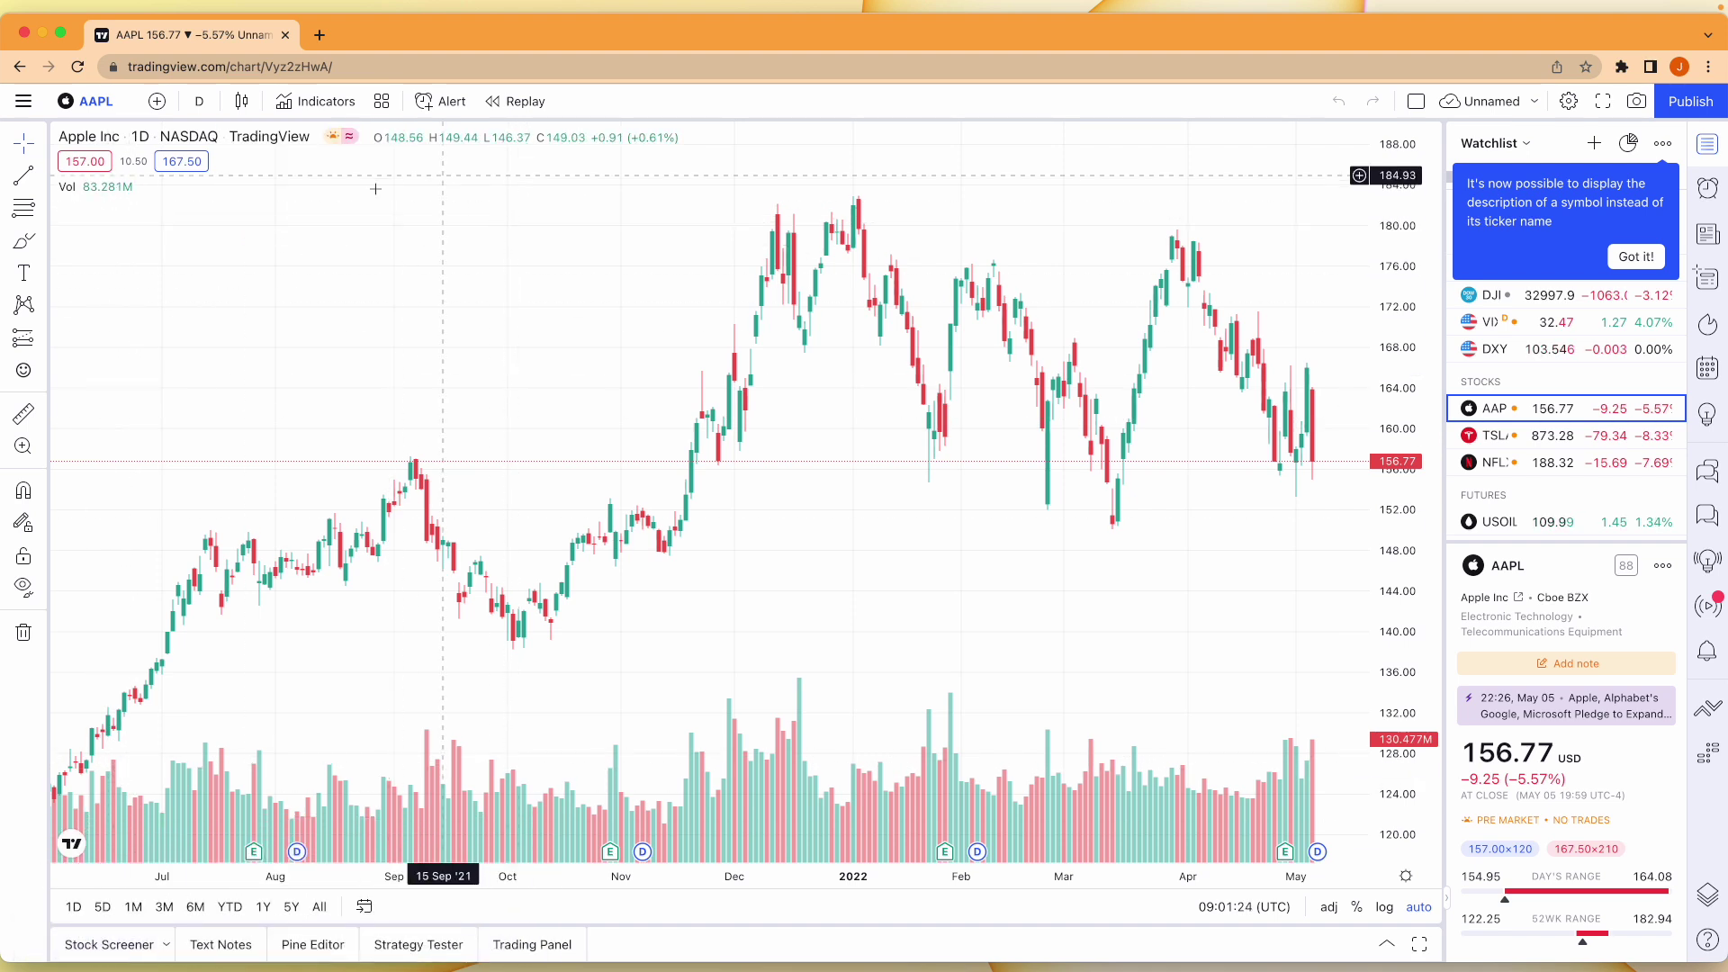
left_click(103, 107)
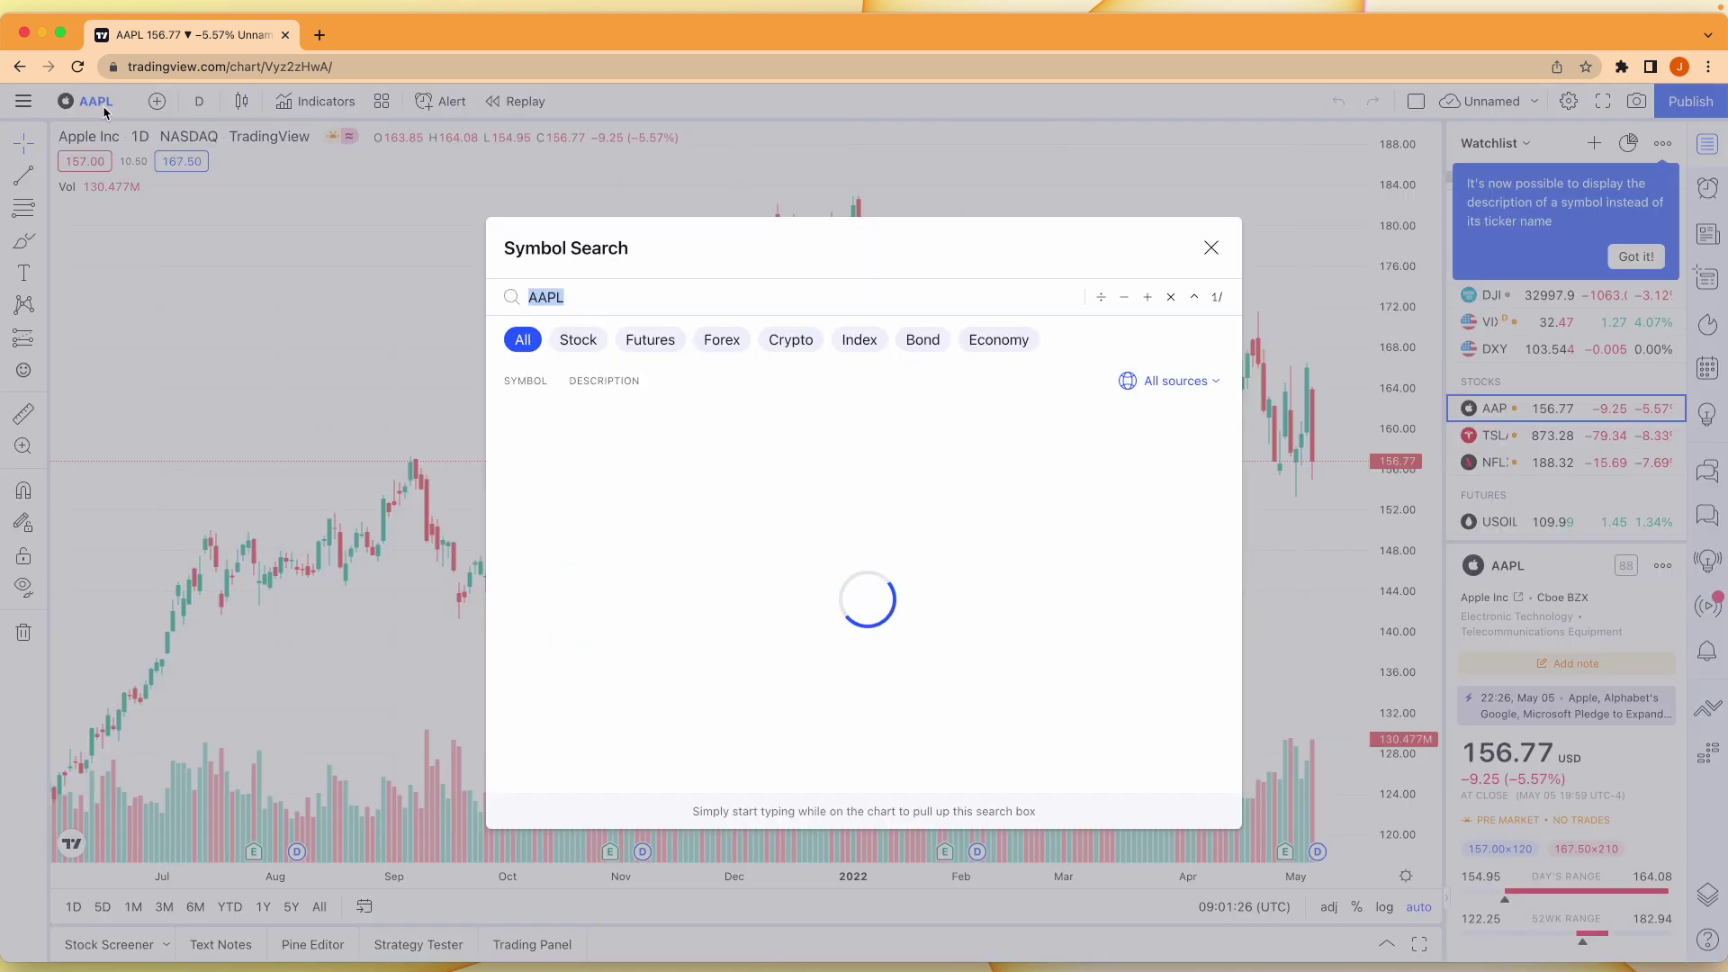
Load the Binance BTCUSDT chart, dismiss the watchlist tip, and zoom in slightly
type("BTCU")
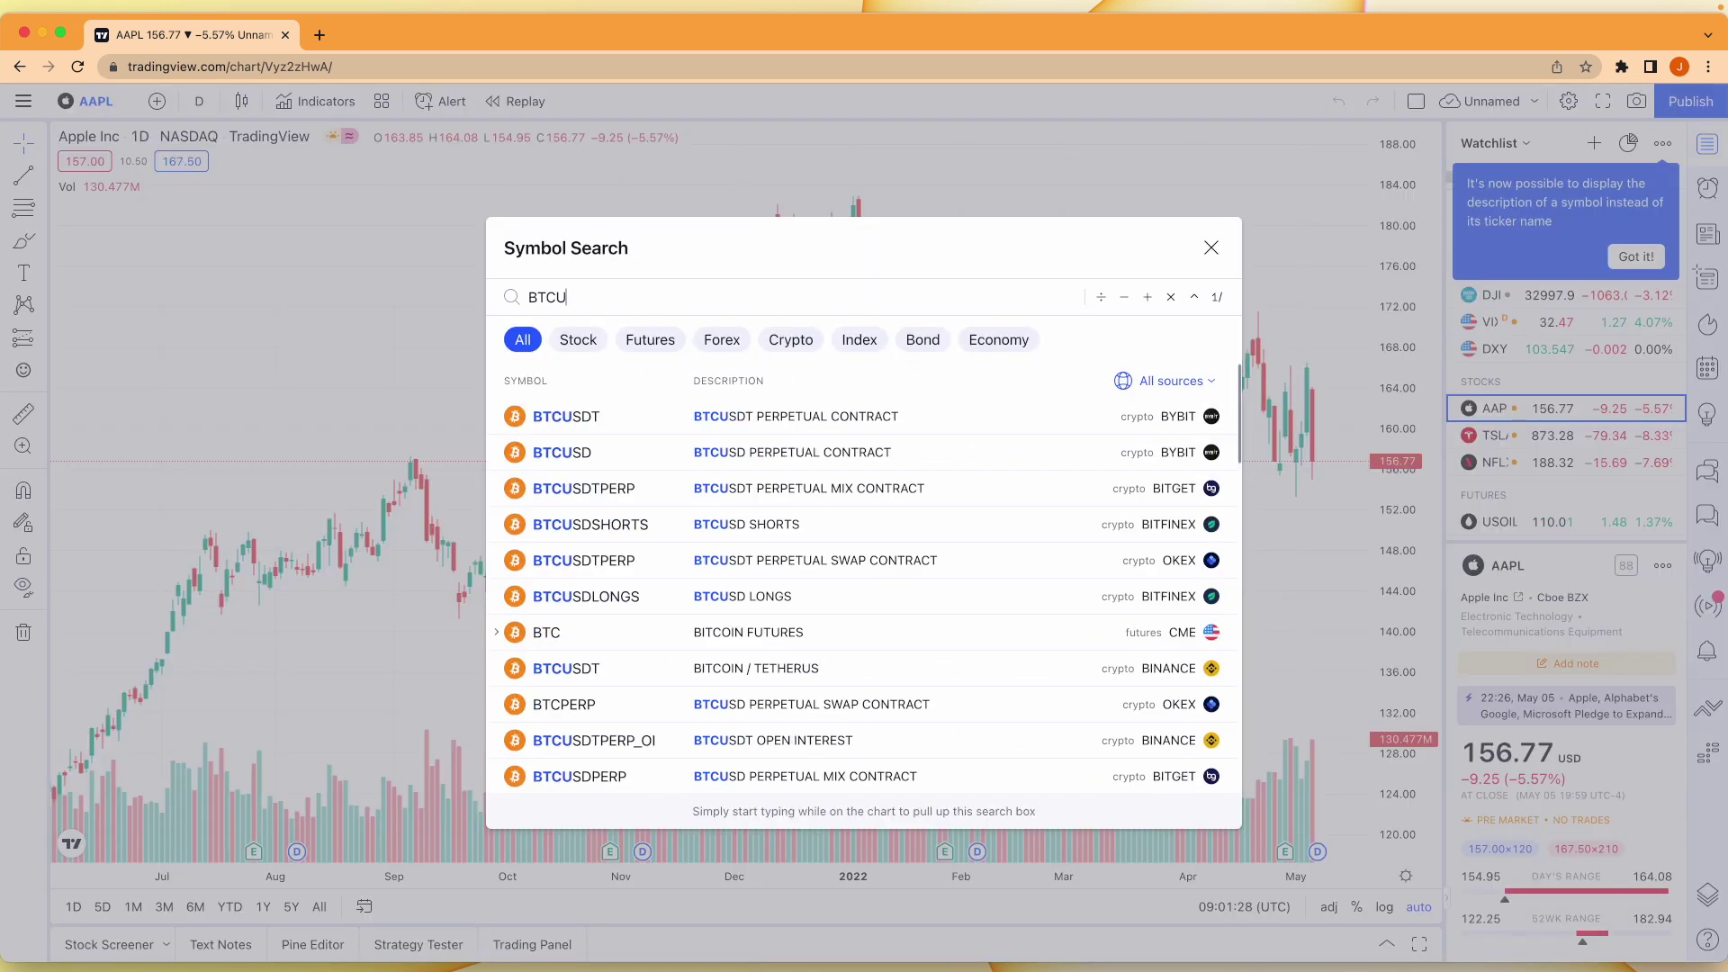
type("SDT")
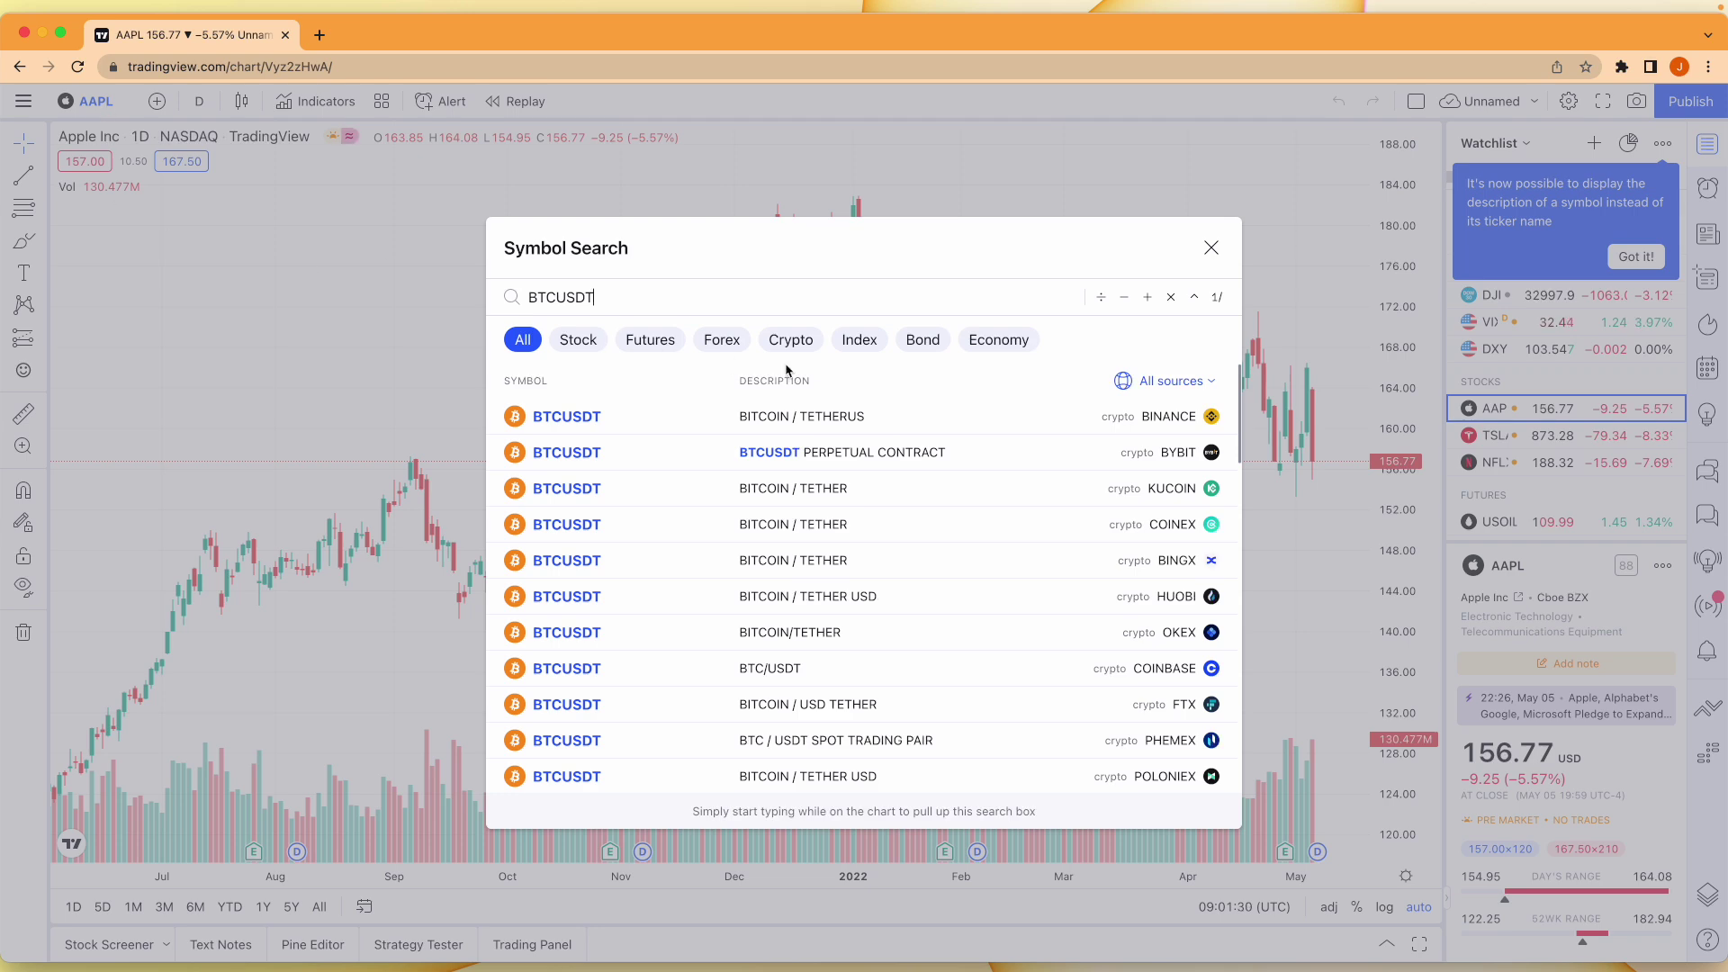
left_click(882, 424)
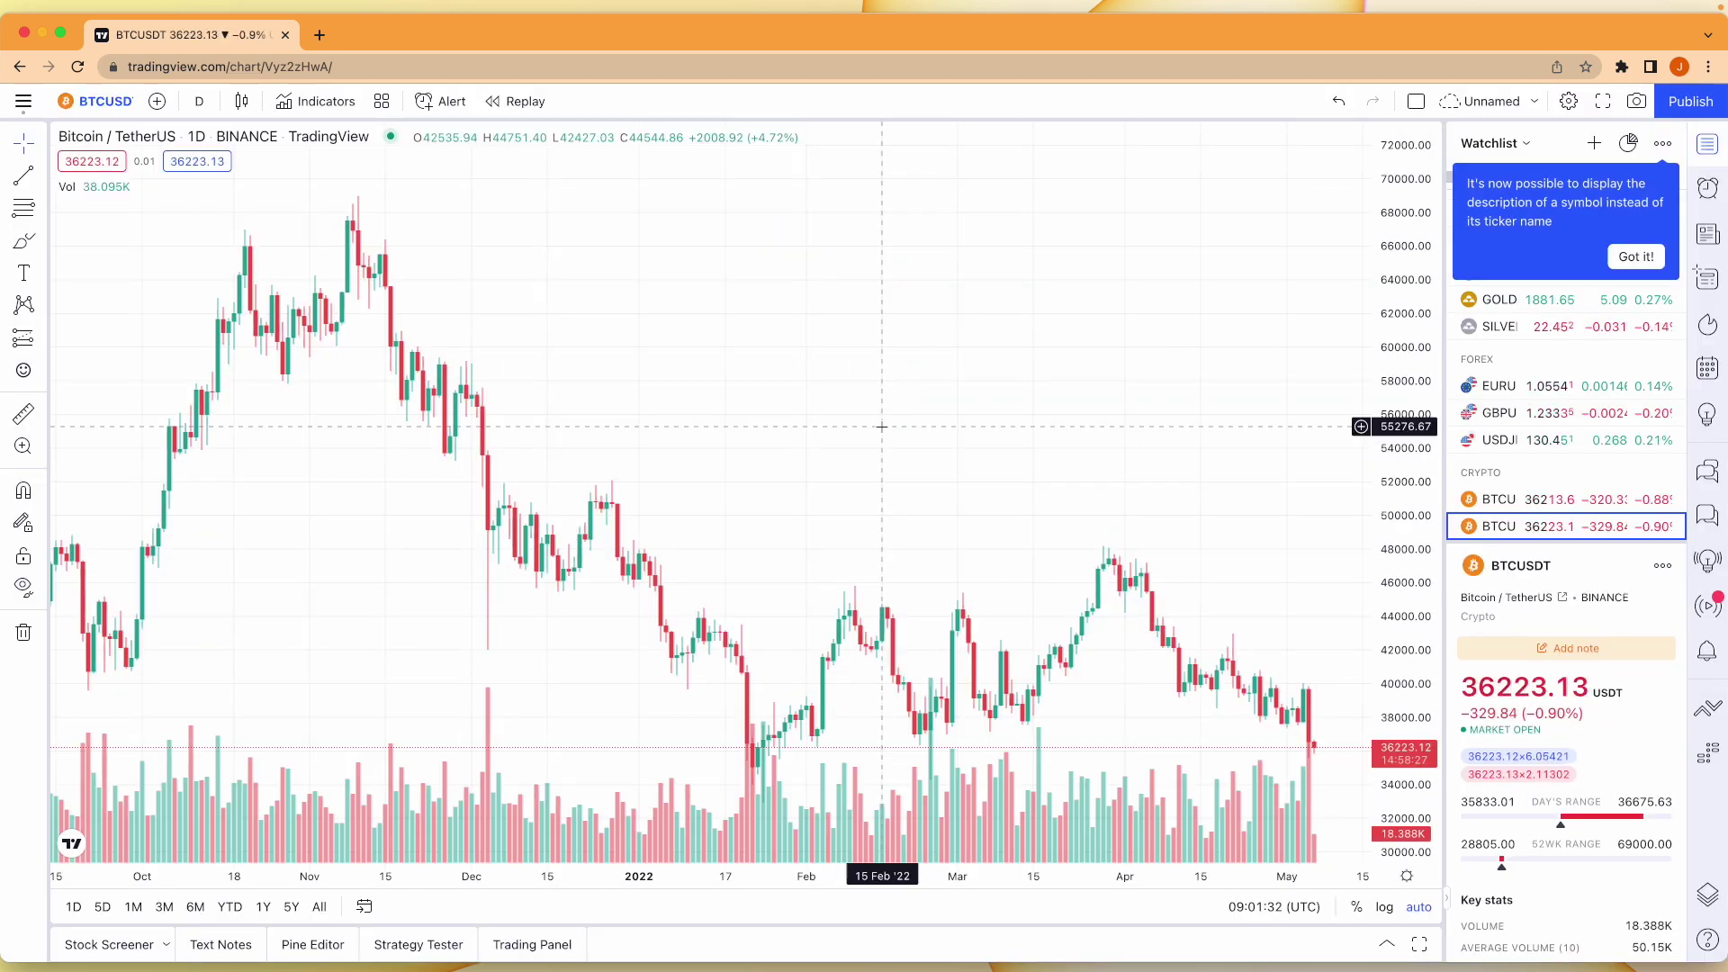
left_click(1633, 259)
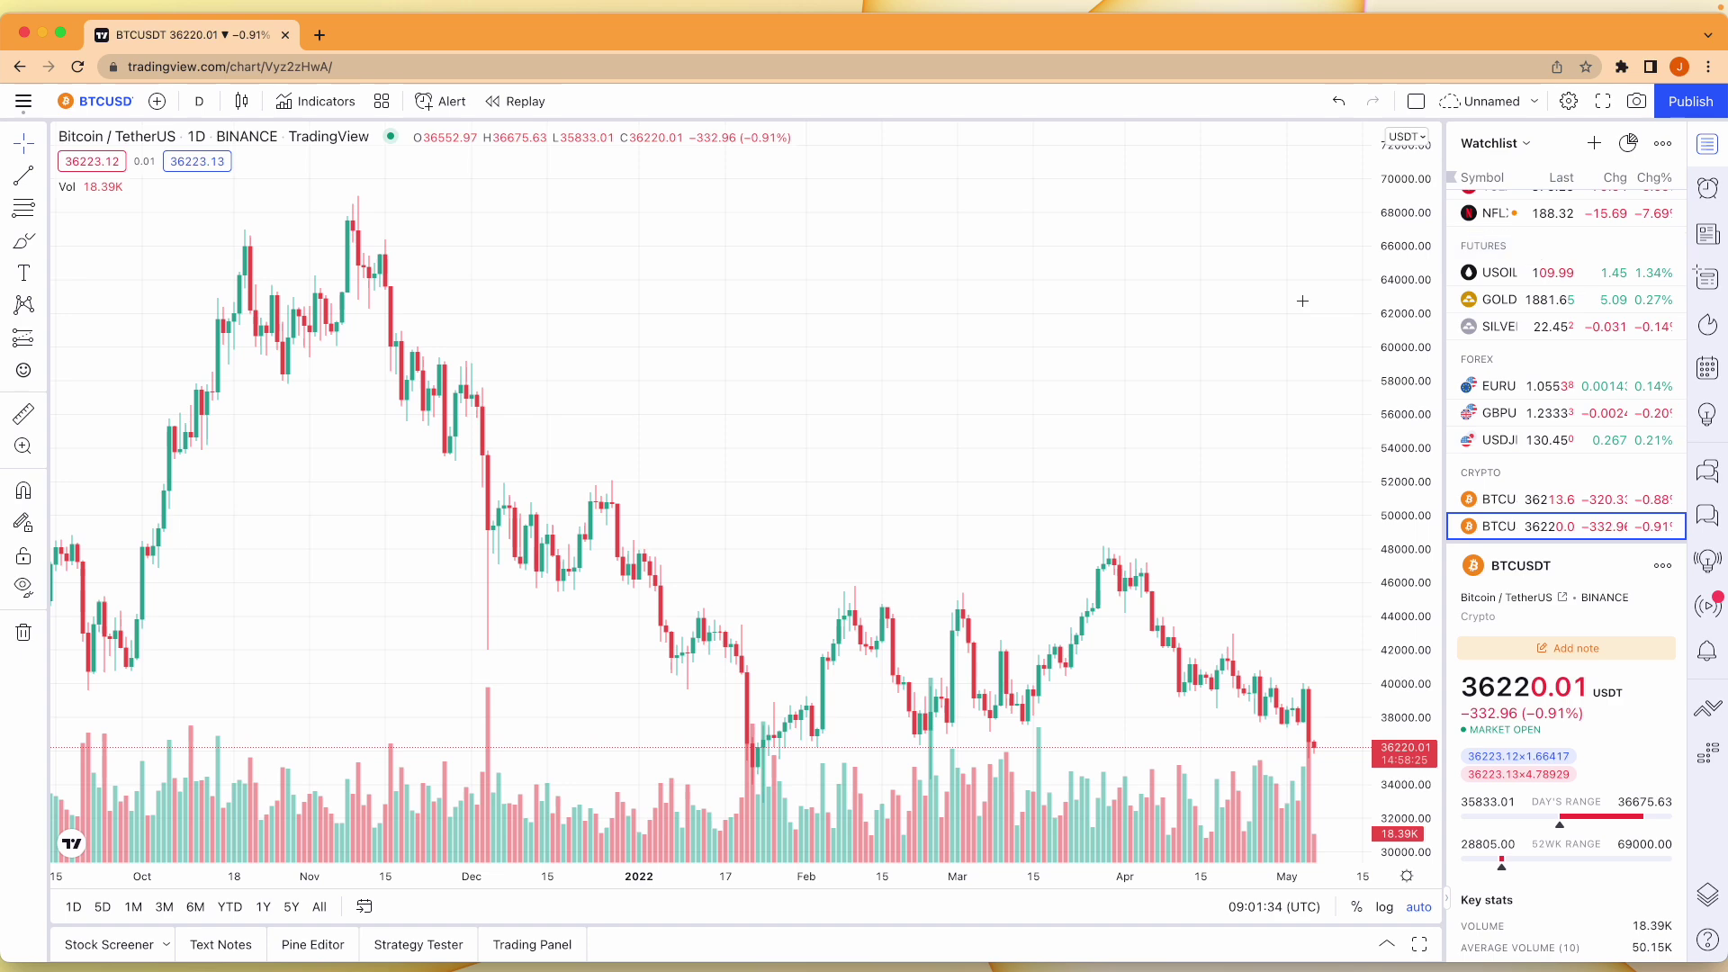
scroll(1186, 367, "up", 2)
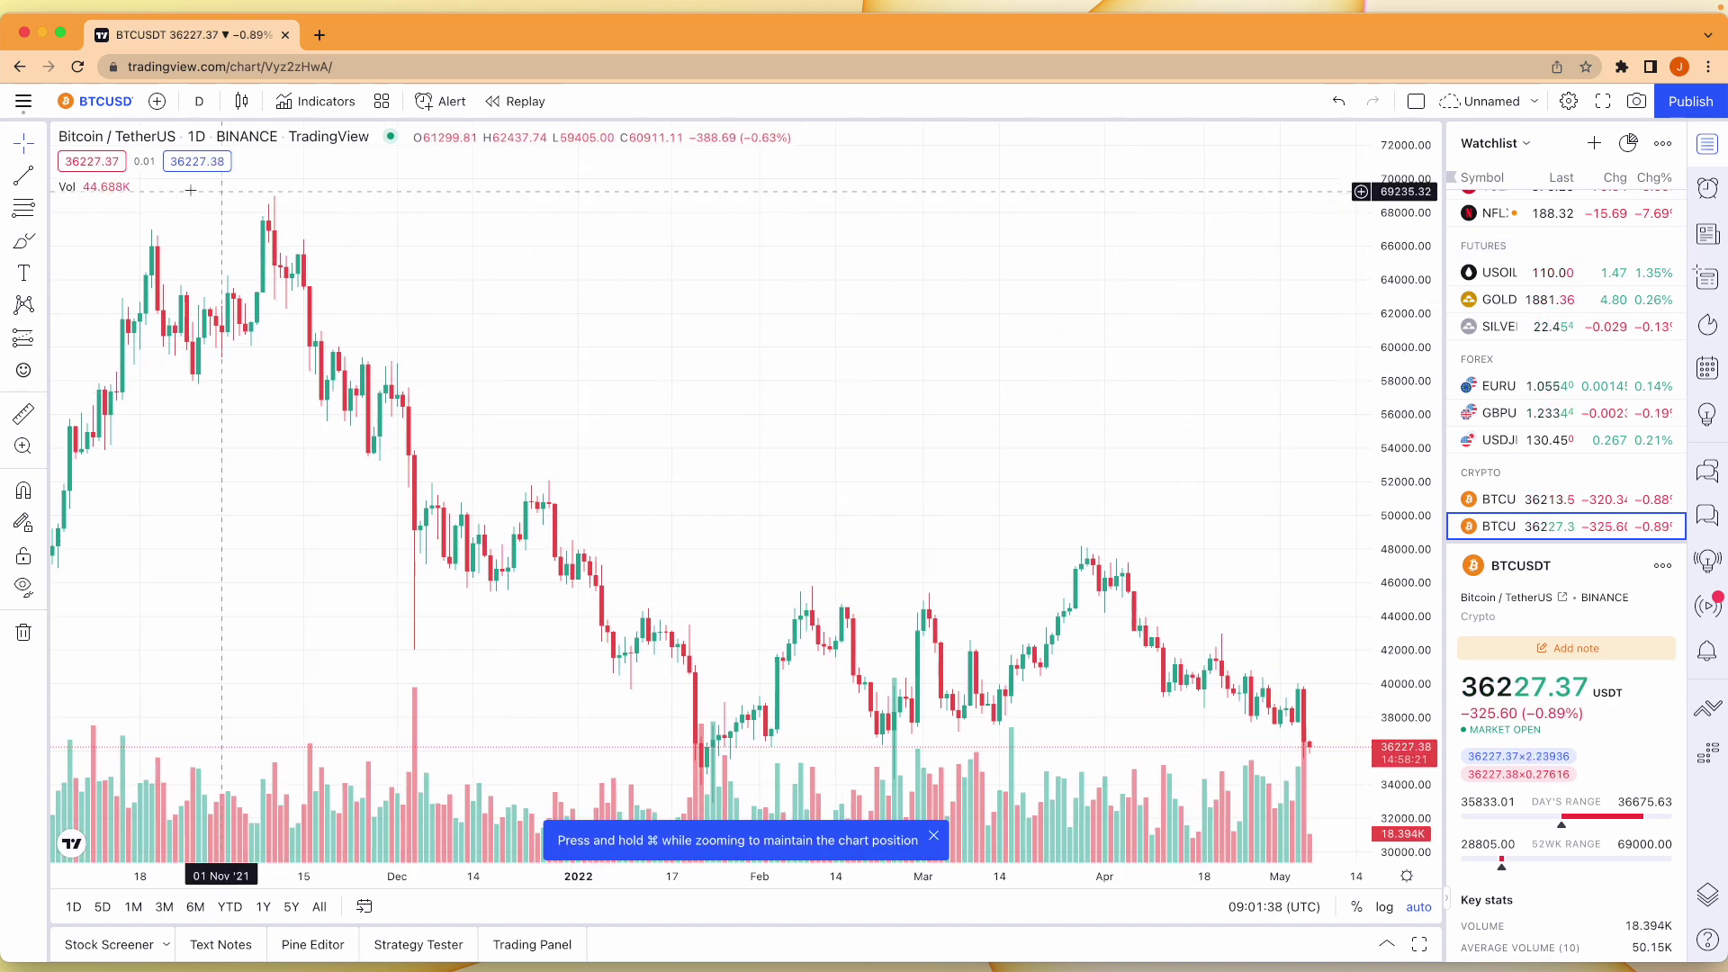
Turn on the Dark color theme from the main menu
left_click(20, 107)
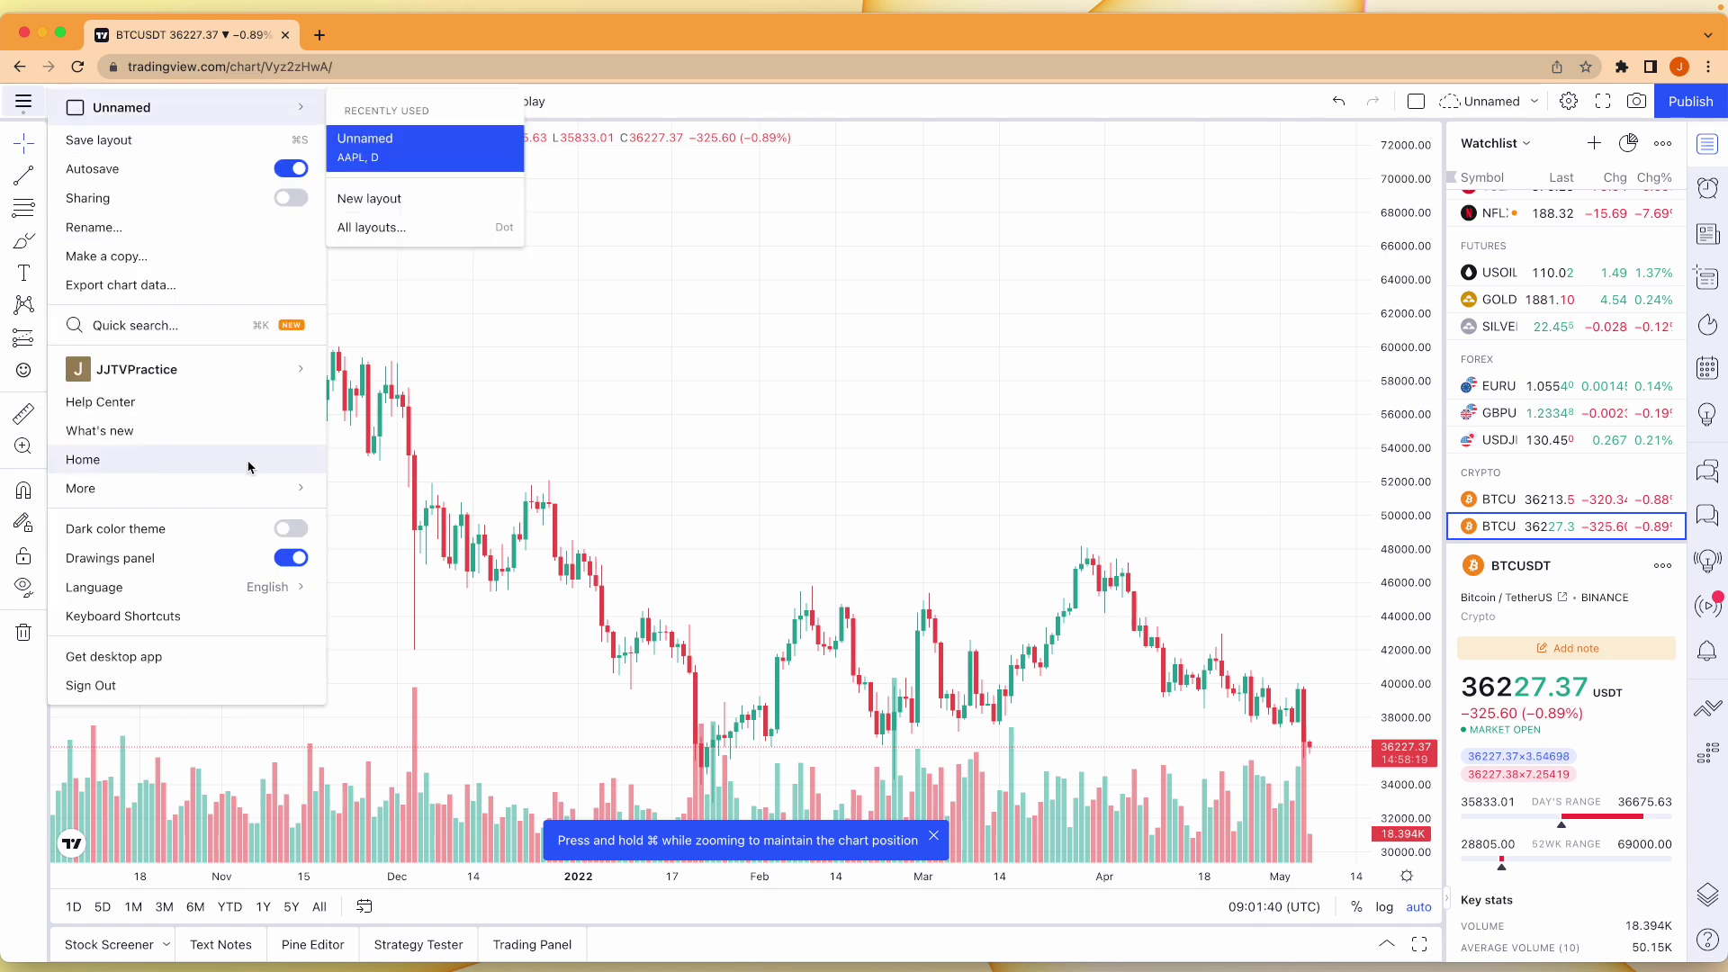
mouse_move(252, 486)
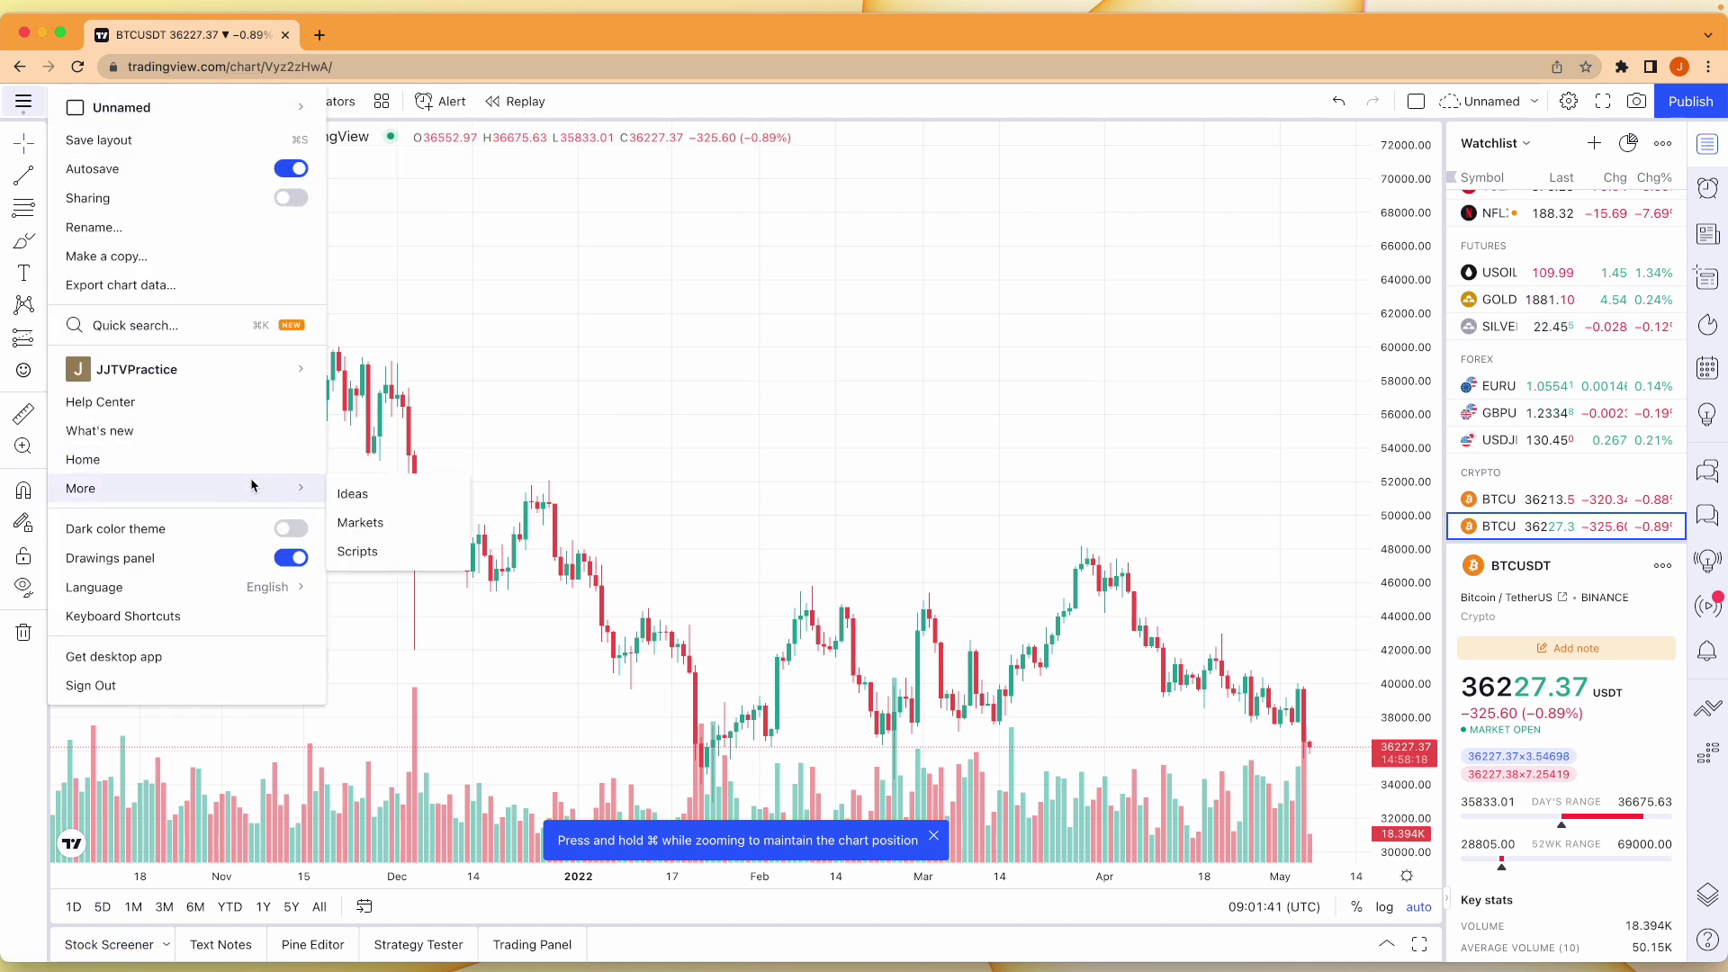
left_click(290, 531)
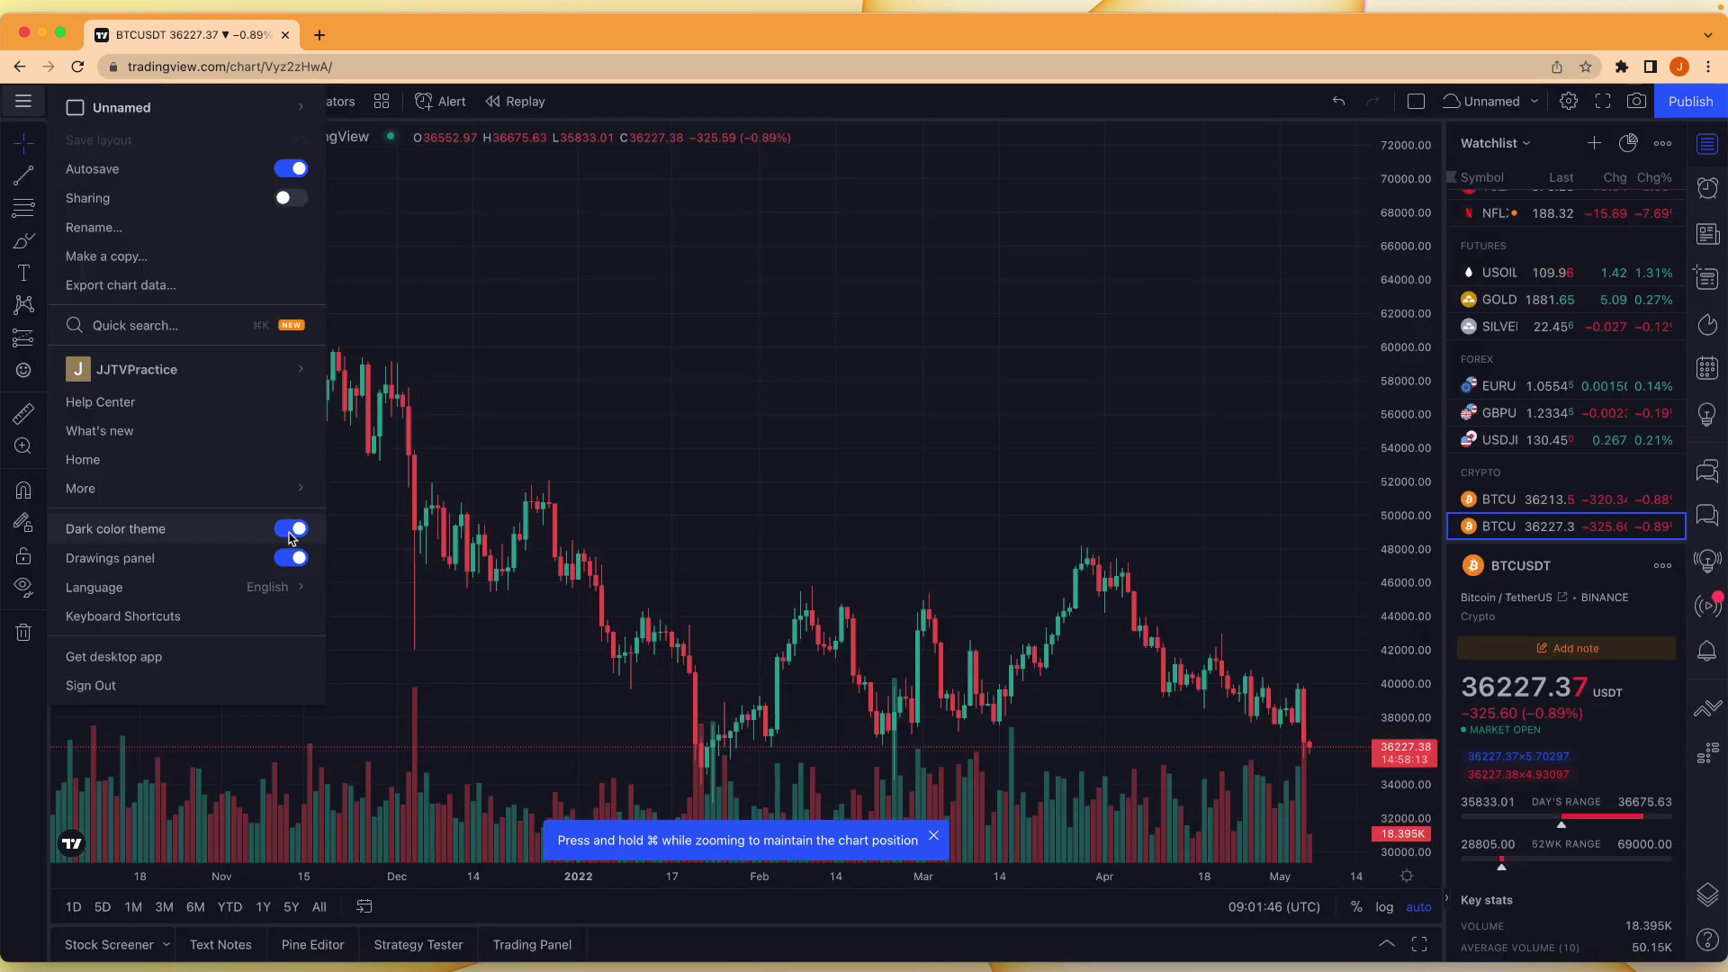
left_click(667, 391)
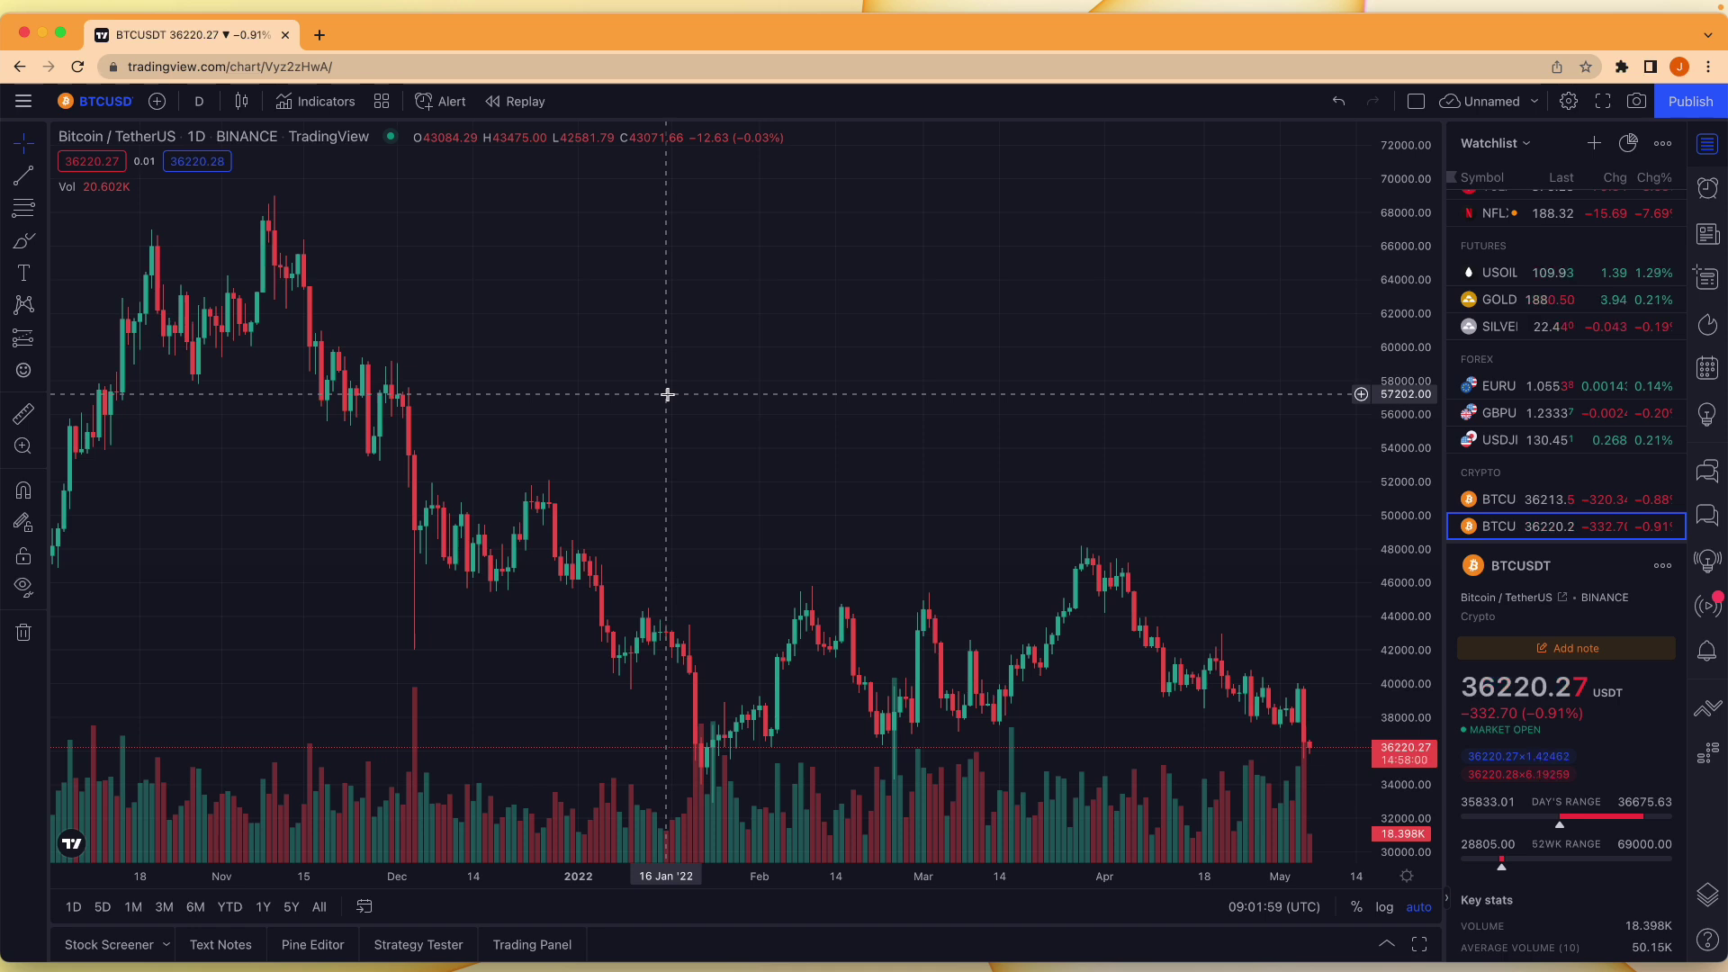
Open Chart settings and set rising candle bodies and borders to teal
right_click(626, 354)
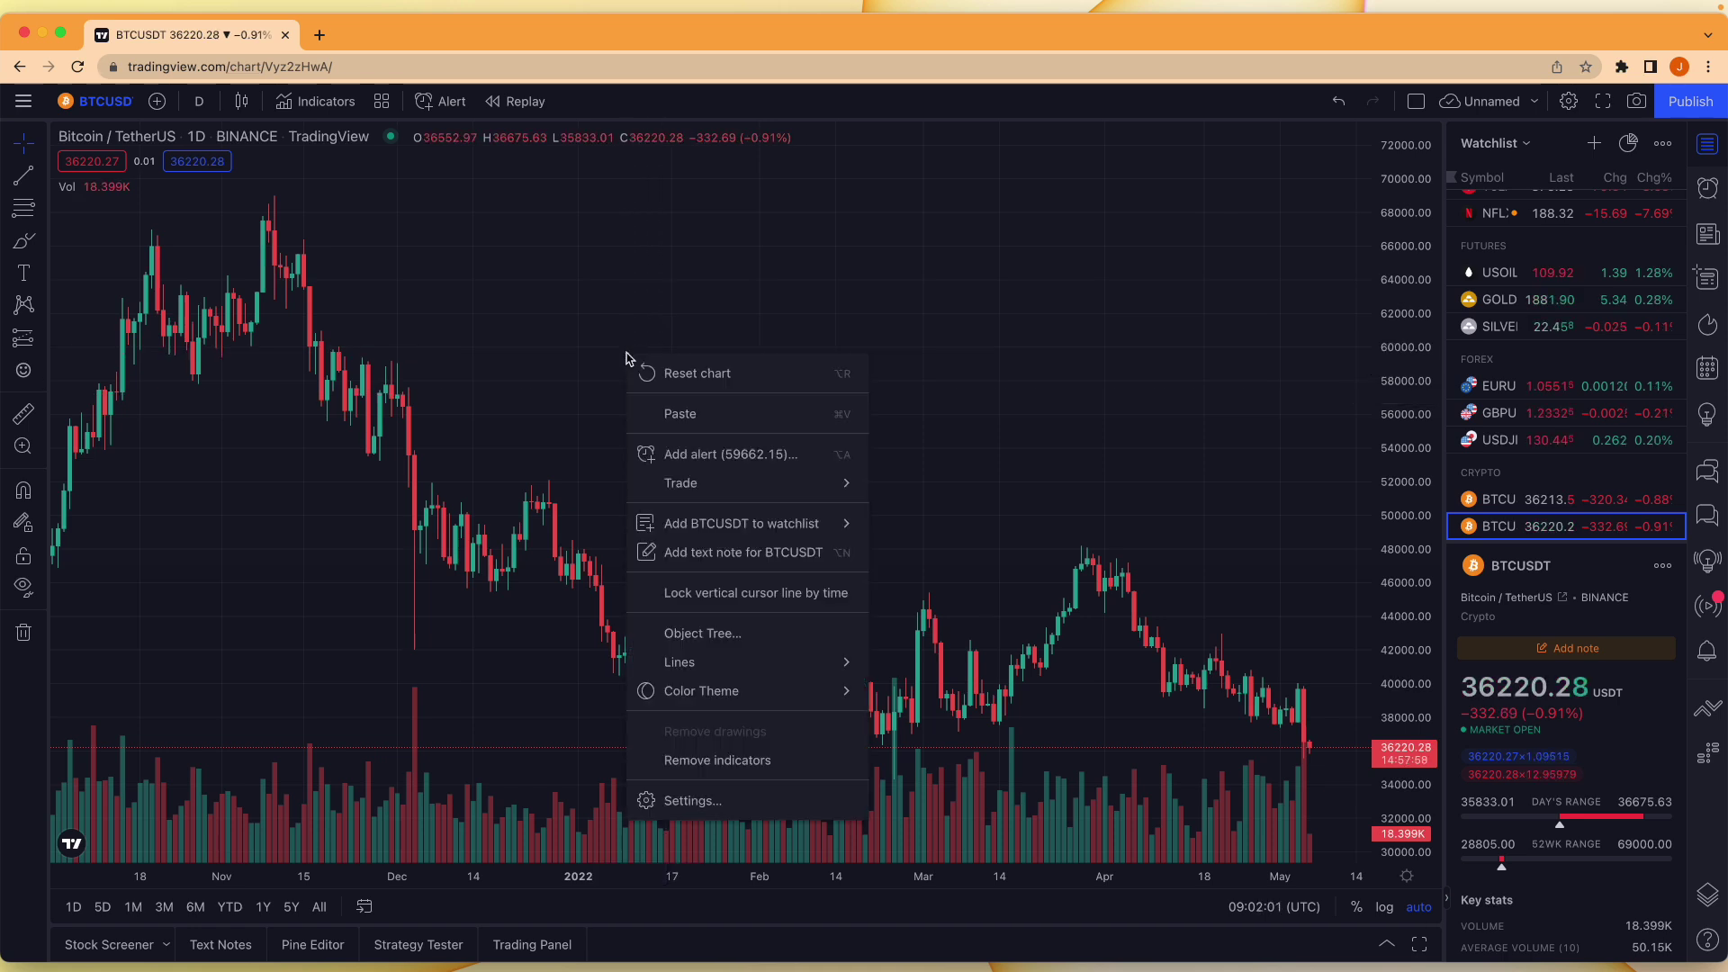
left_click(775, 804)
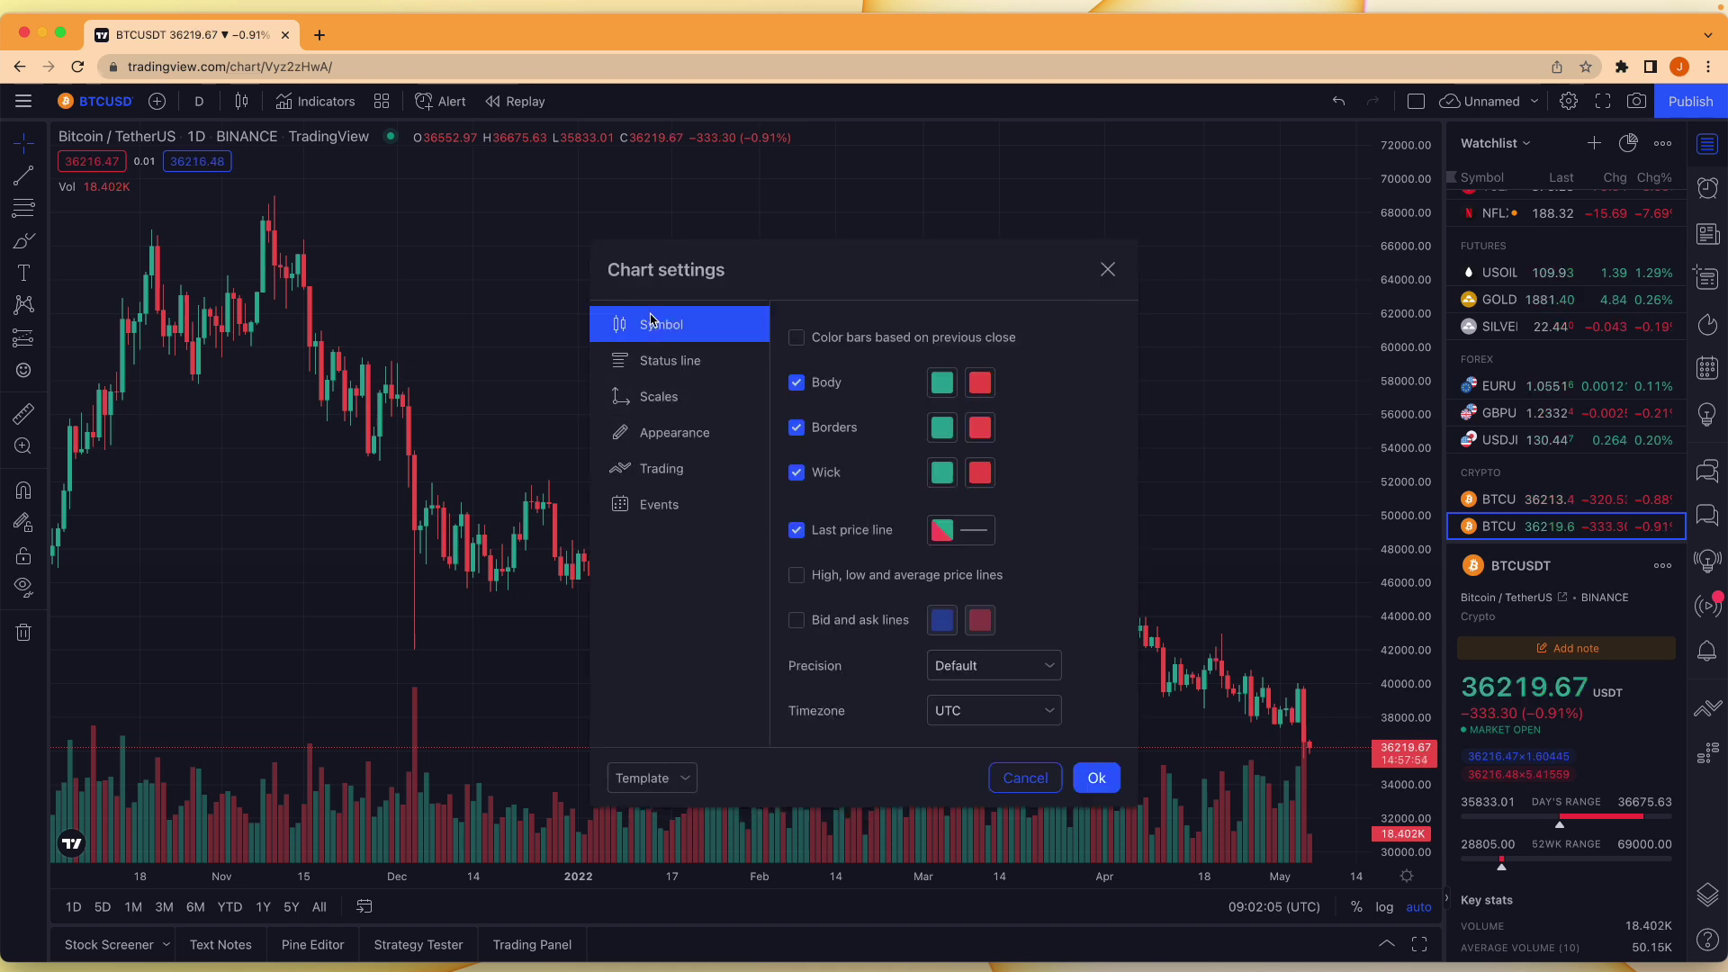
left_click(945, 385)
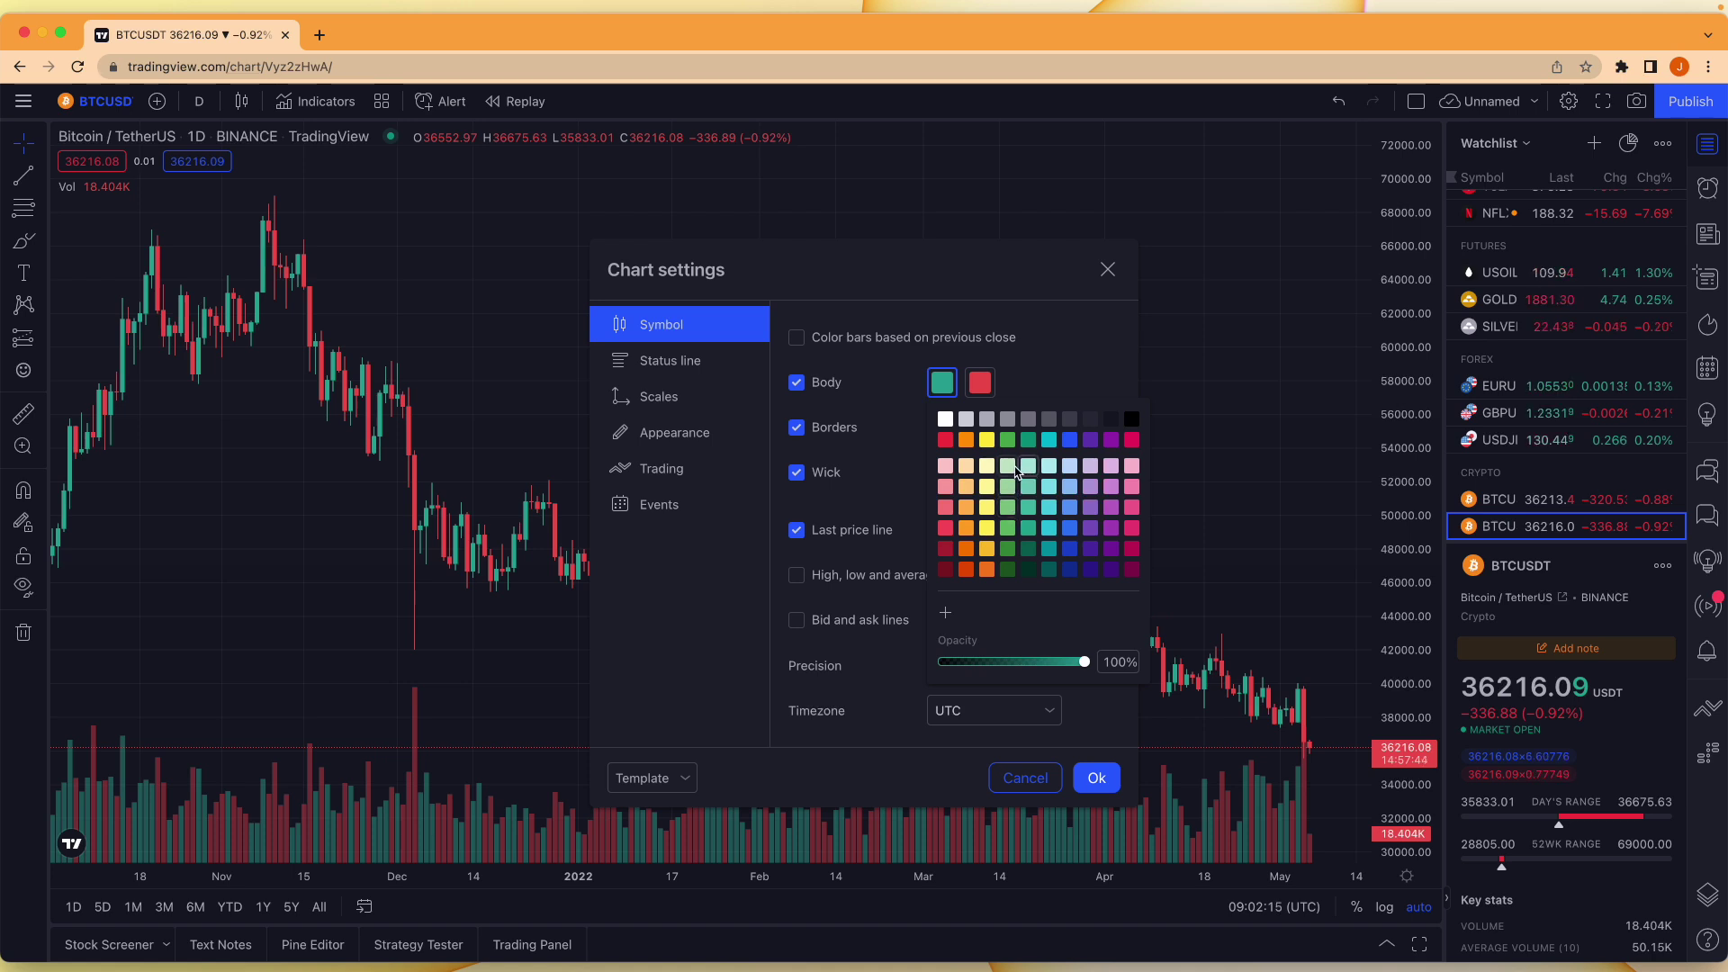
left_click(1029, 509)
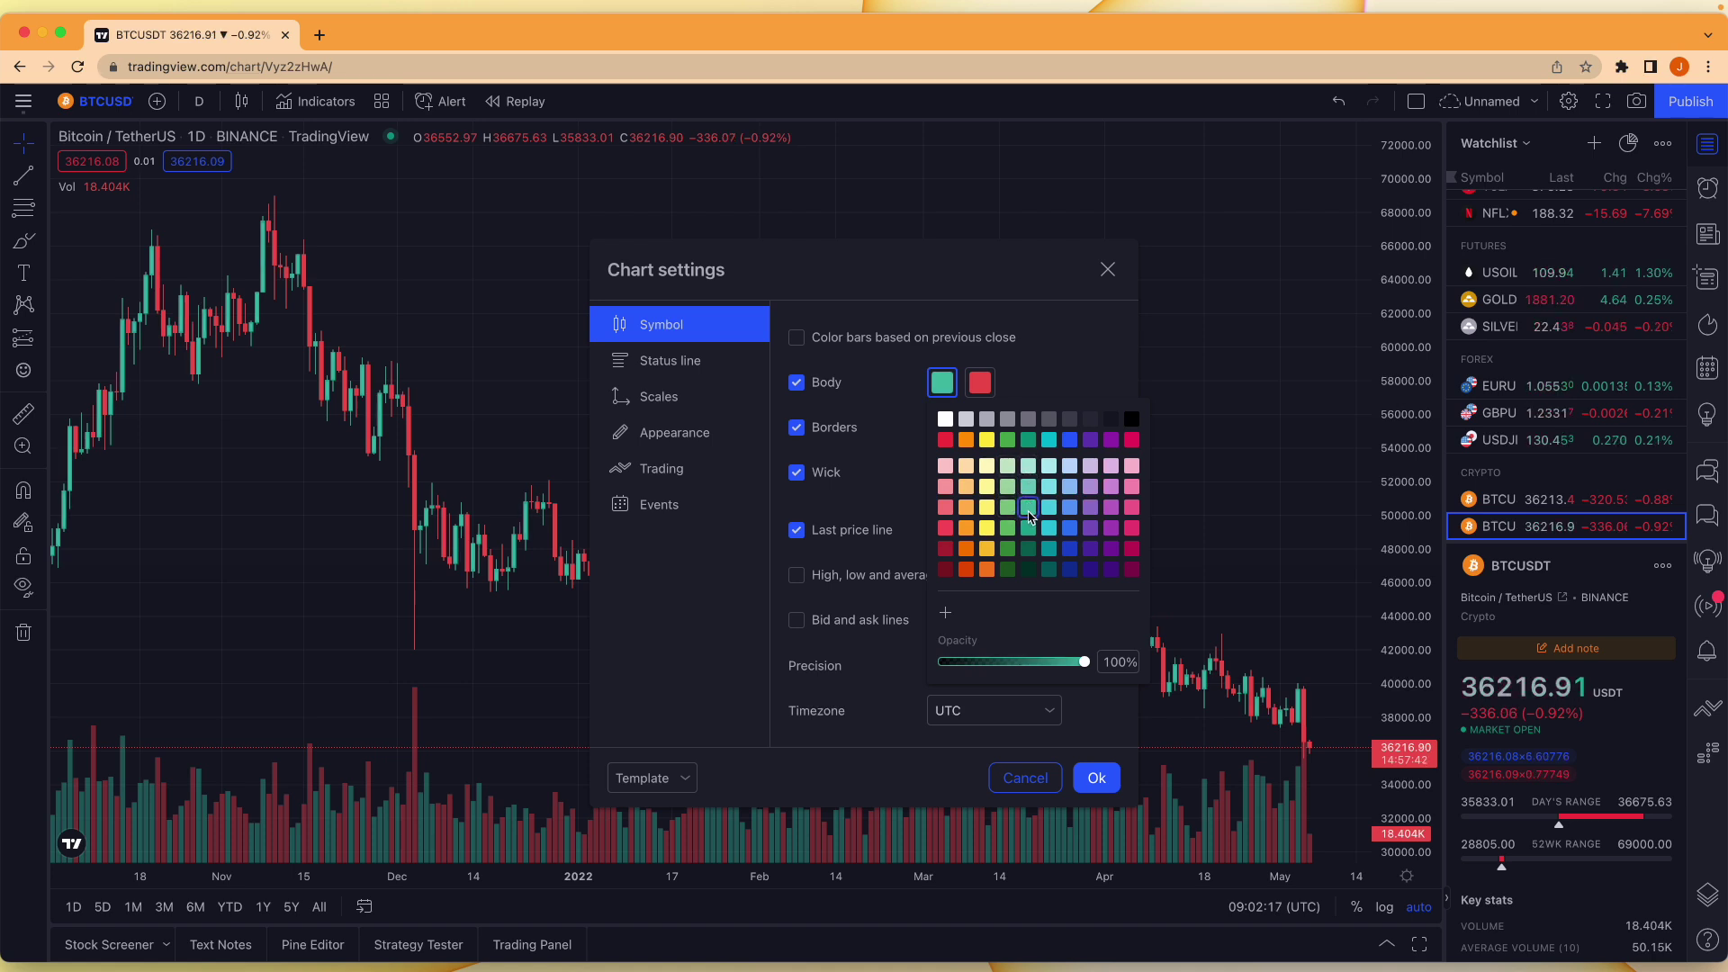
left_click(945, 432)
left_click(944, 432)
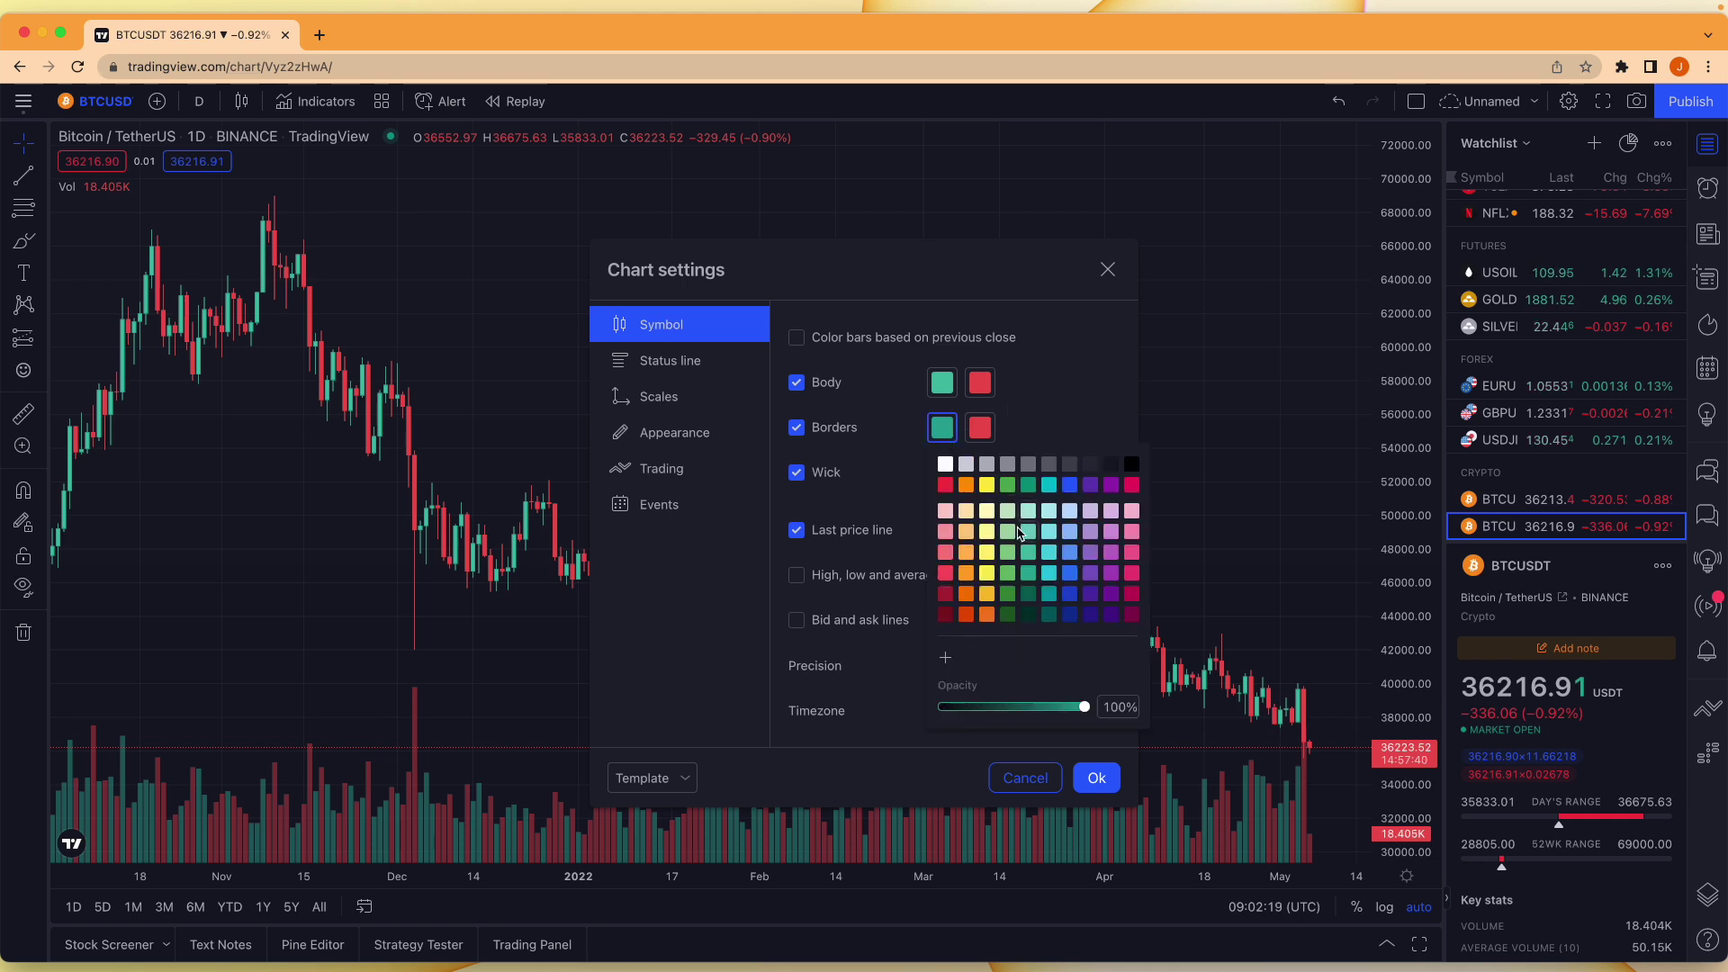
left_click(1028, 552)
Check the rising wick and falling body, border and wick colours, leaving them unchanged
left_click(942, 473)
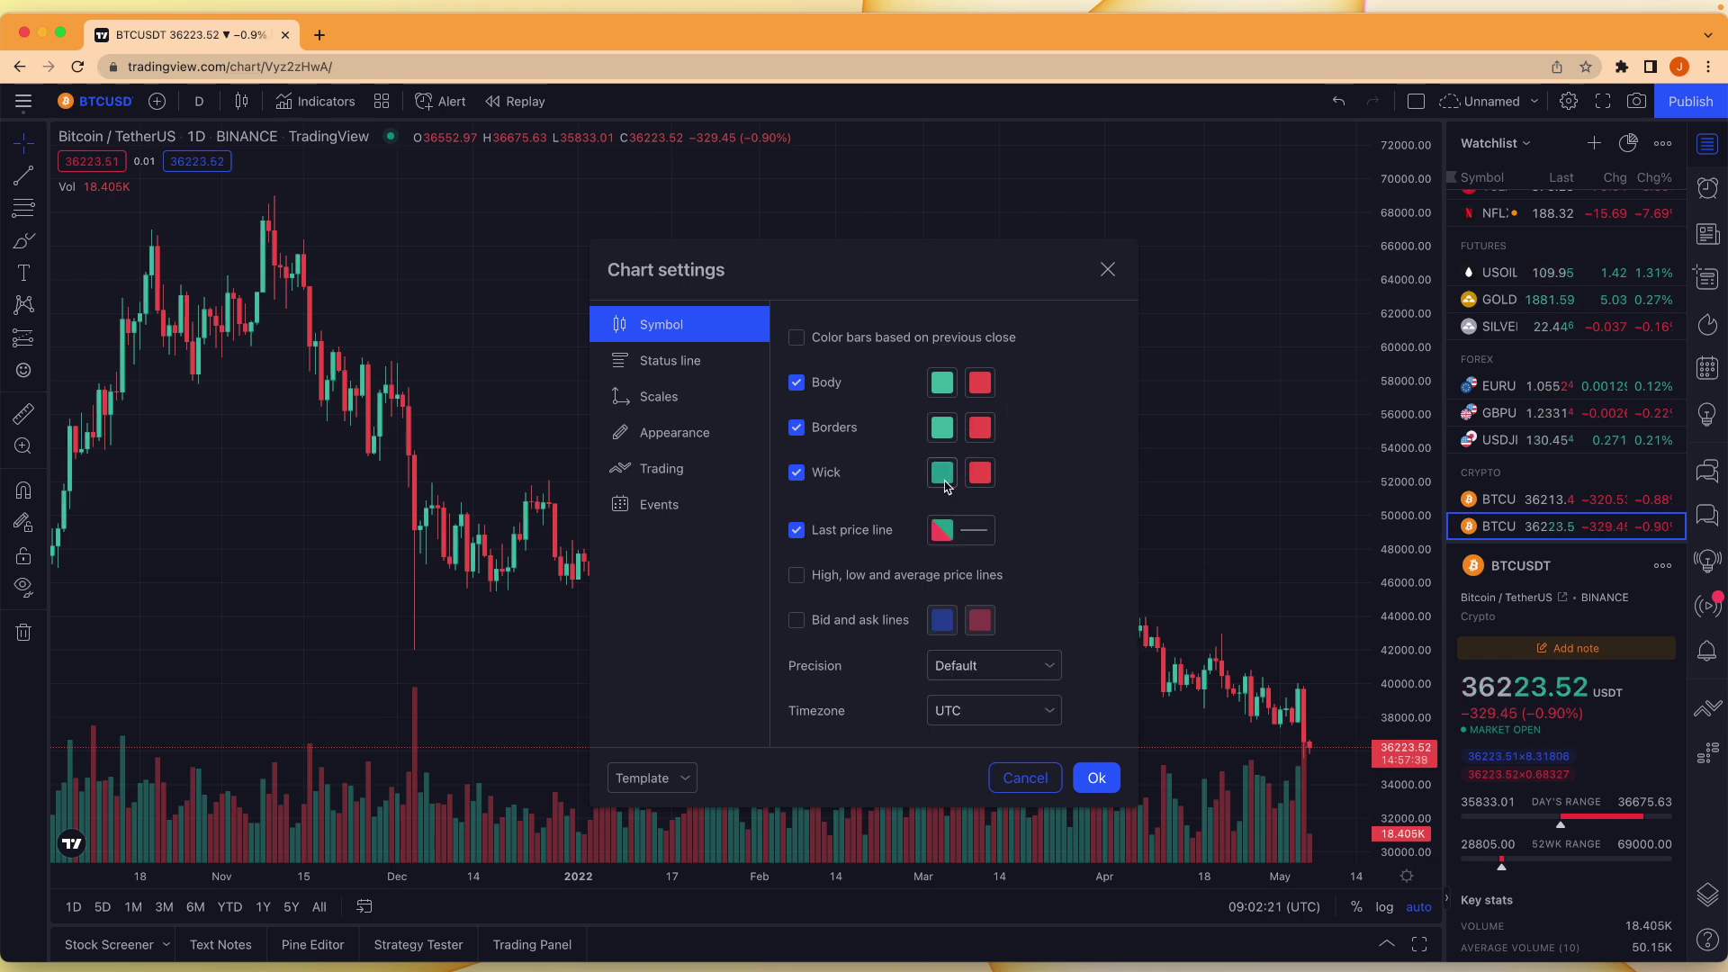
left_click(942, 473)
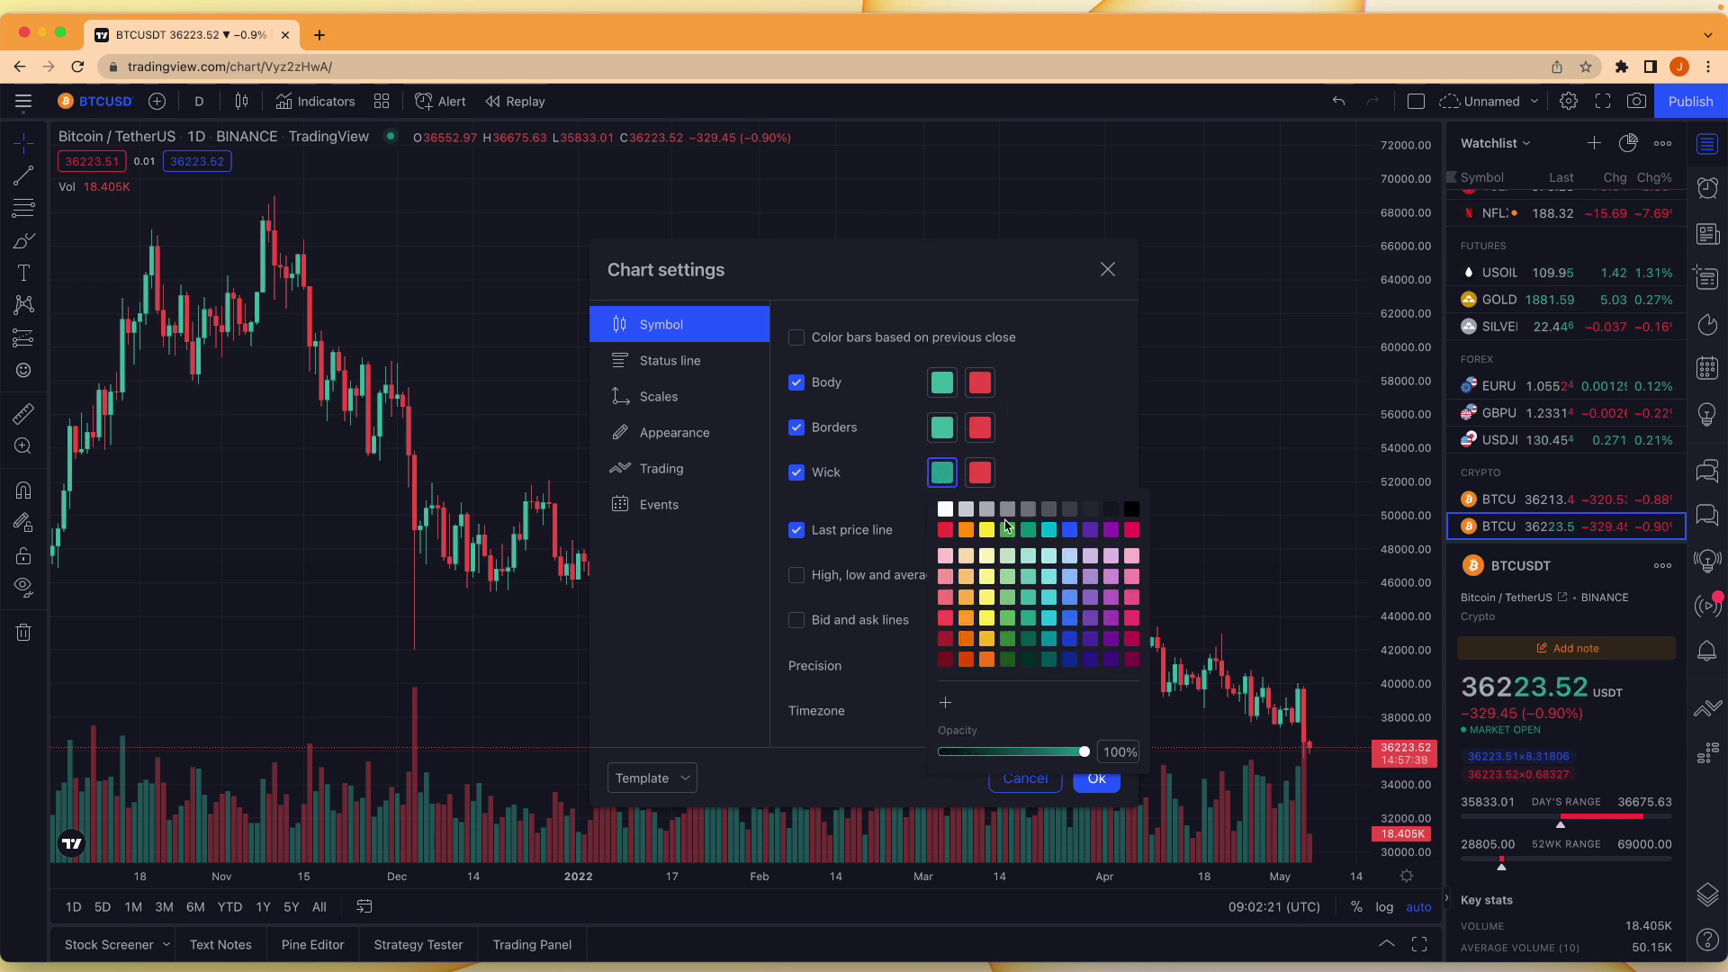
left_click(1029, 416)
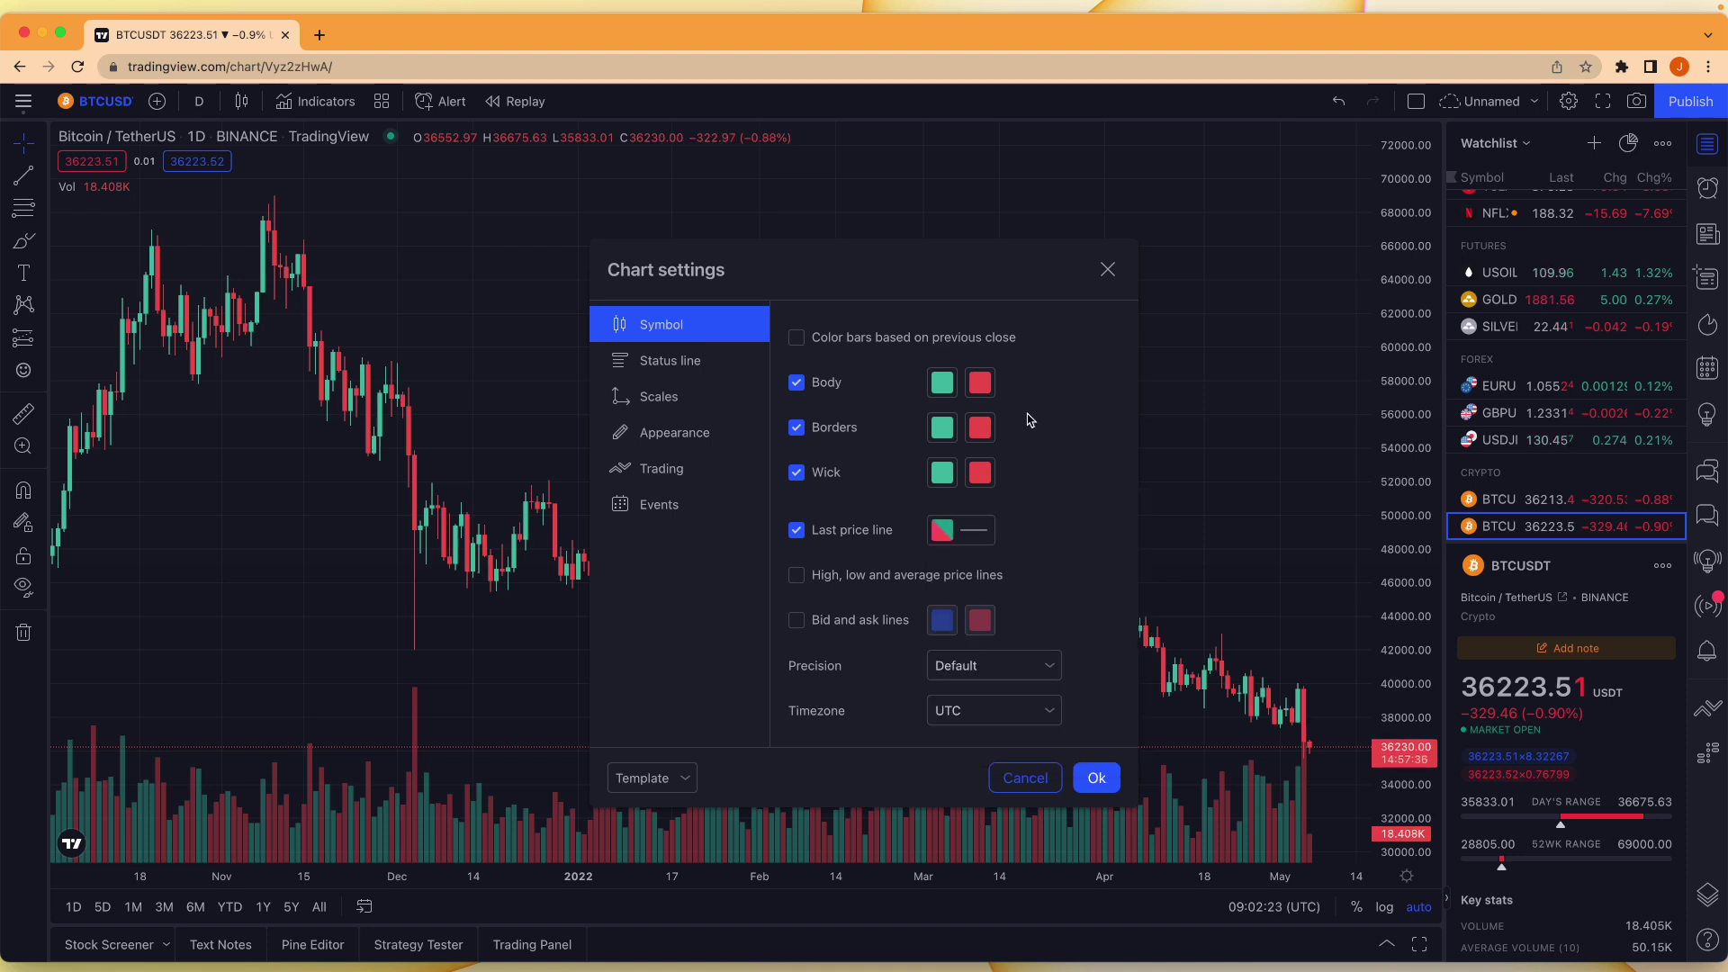
left_click(982, 385)
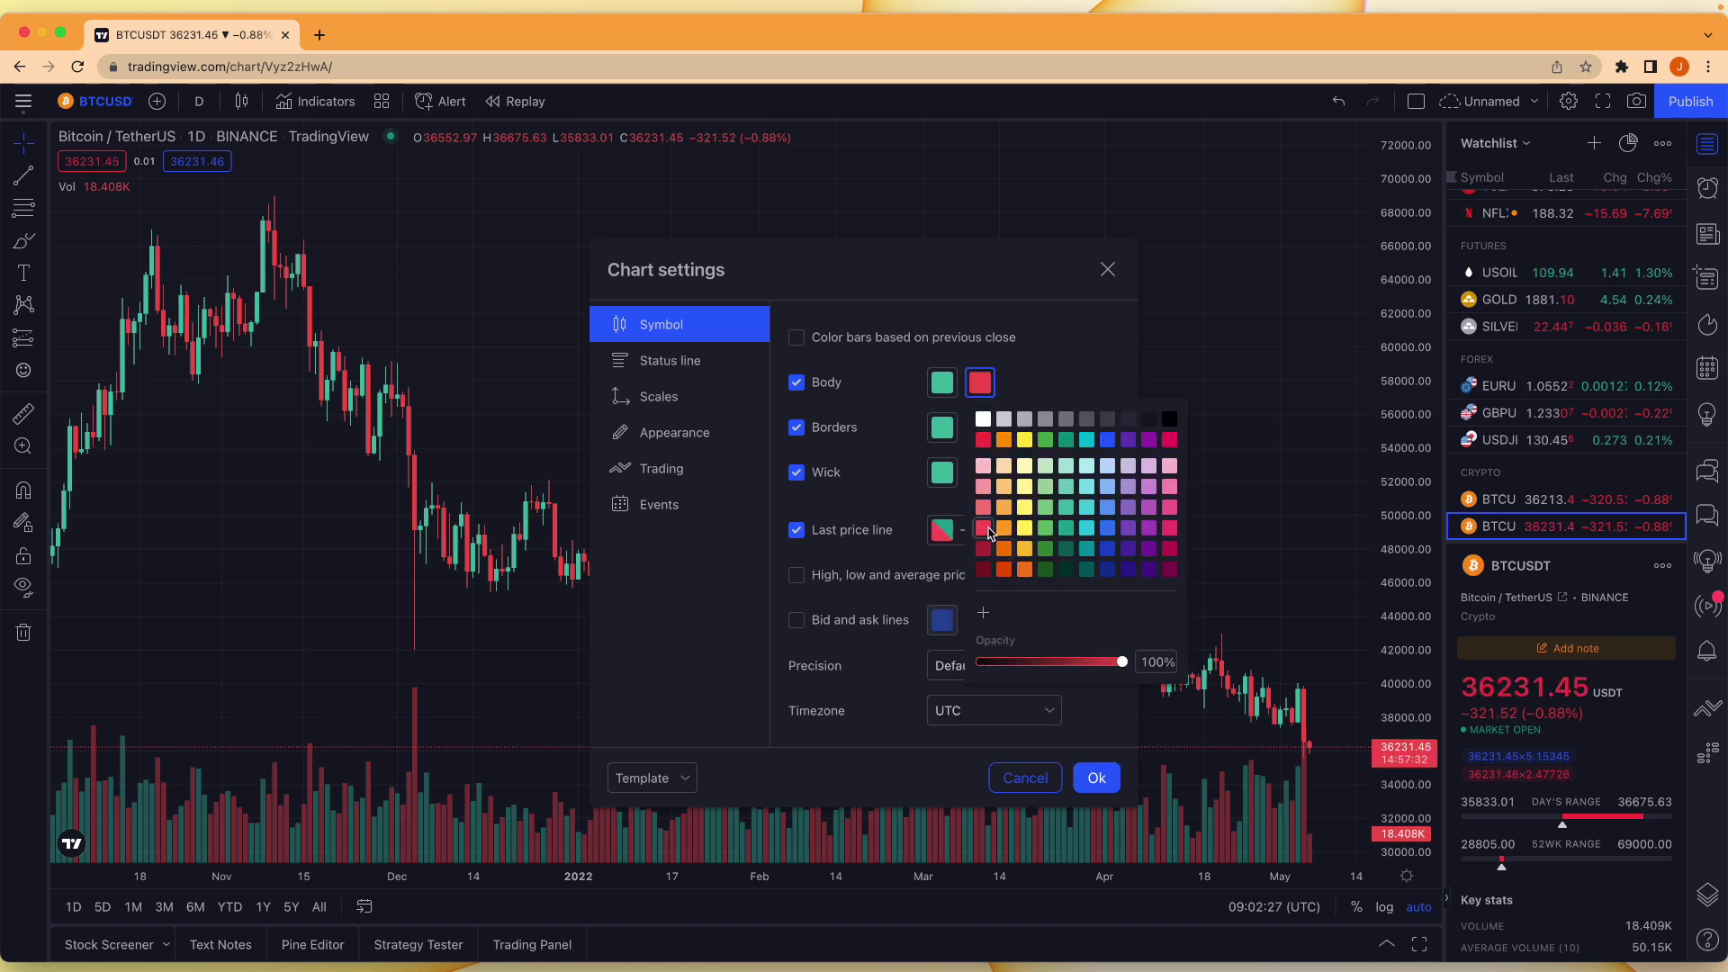
left_click(982, 428)
left_click(981, 428)
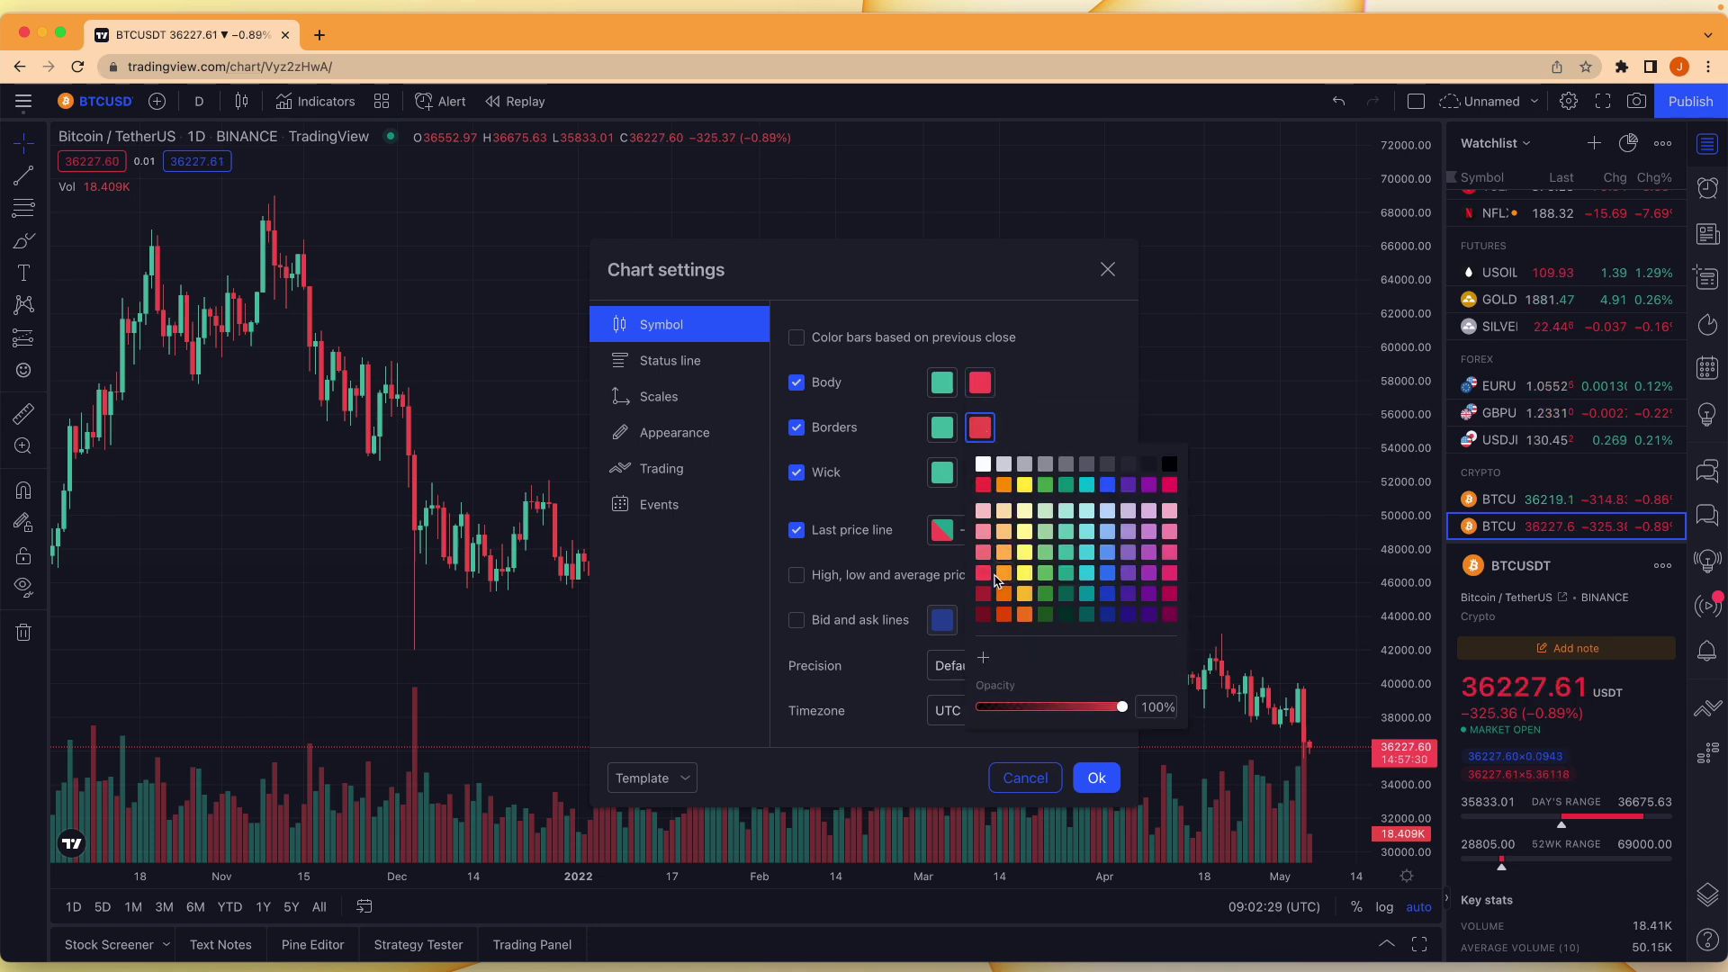
left_click(1037, 409)
left_click(981, 474)
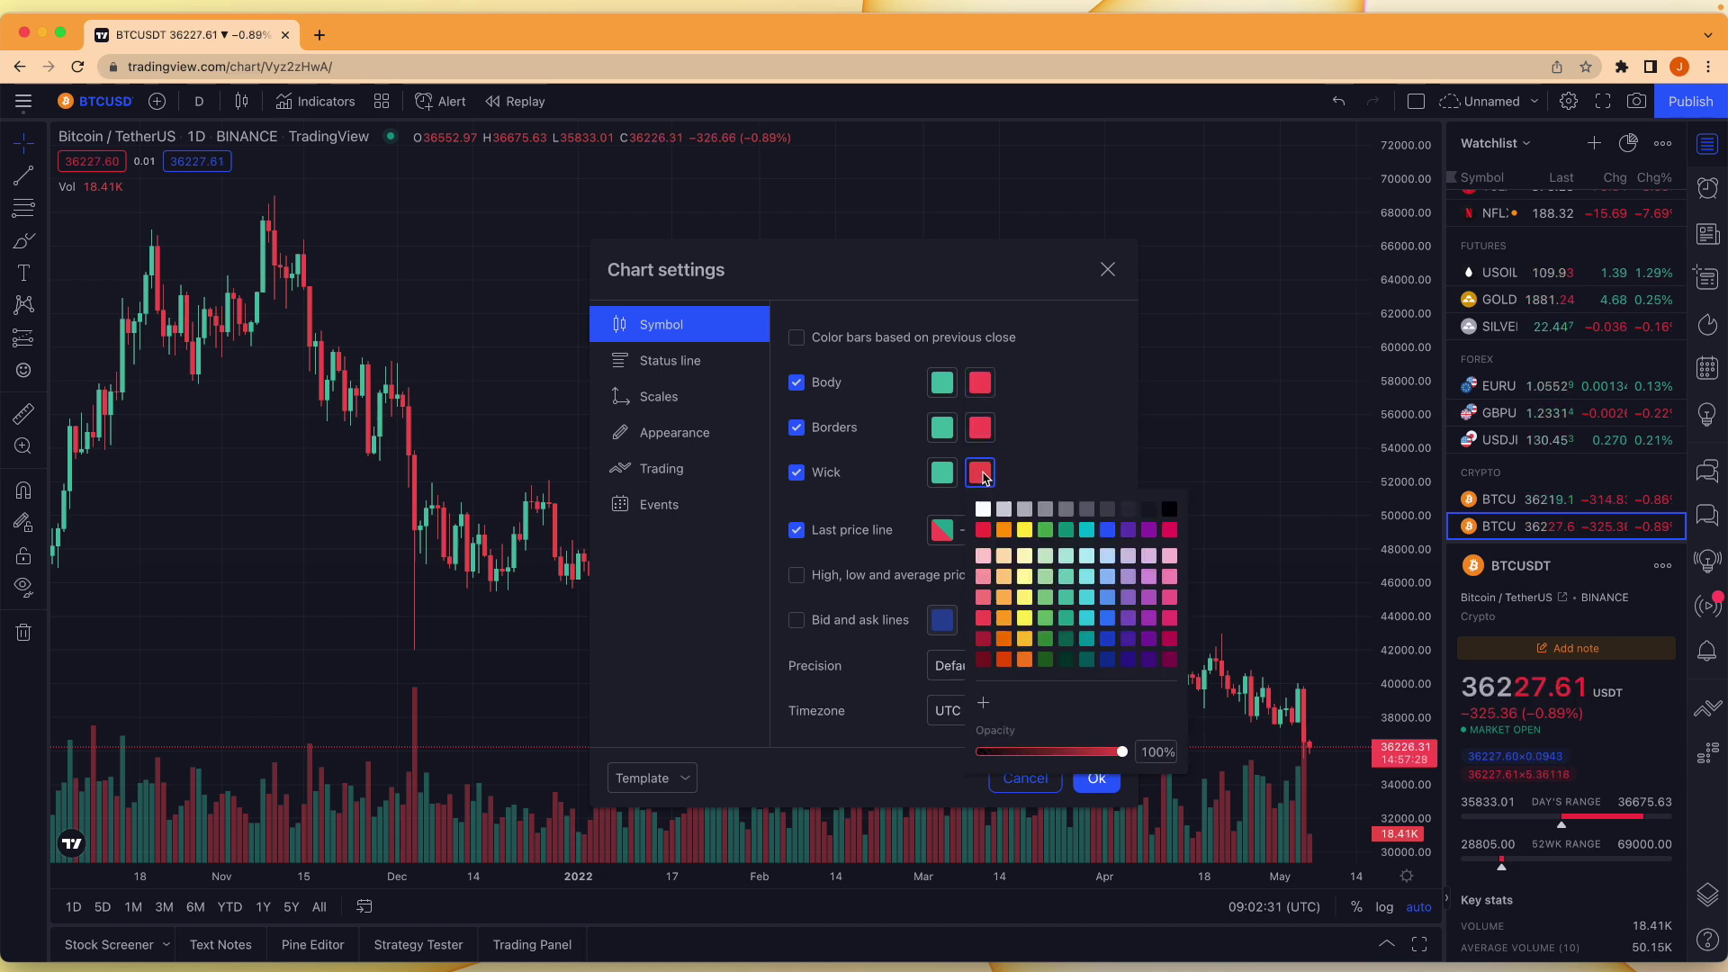
left_click(1057, 437)
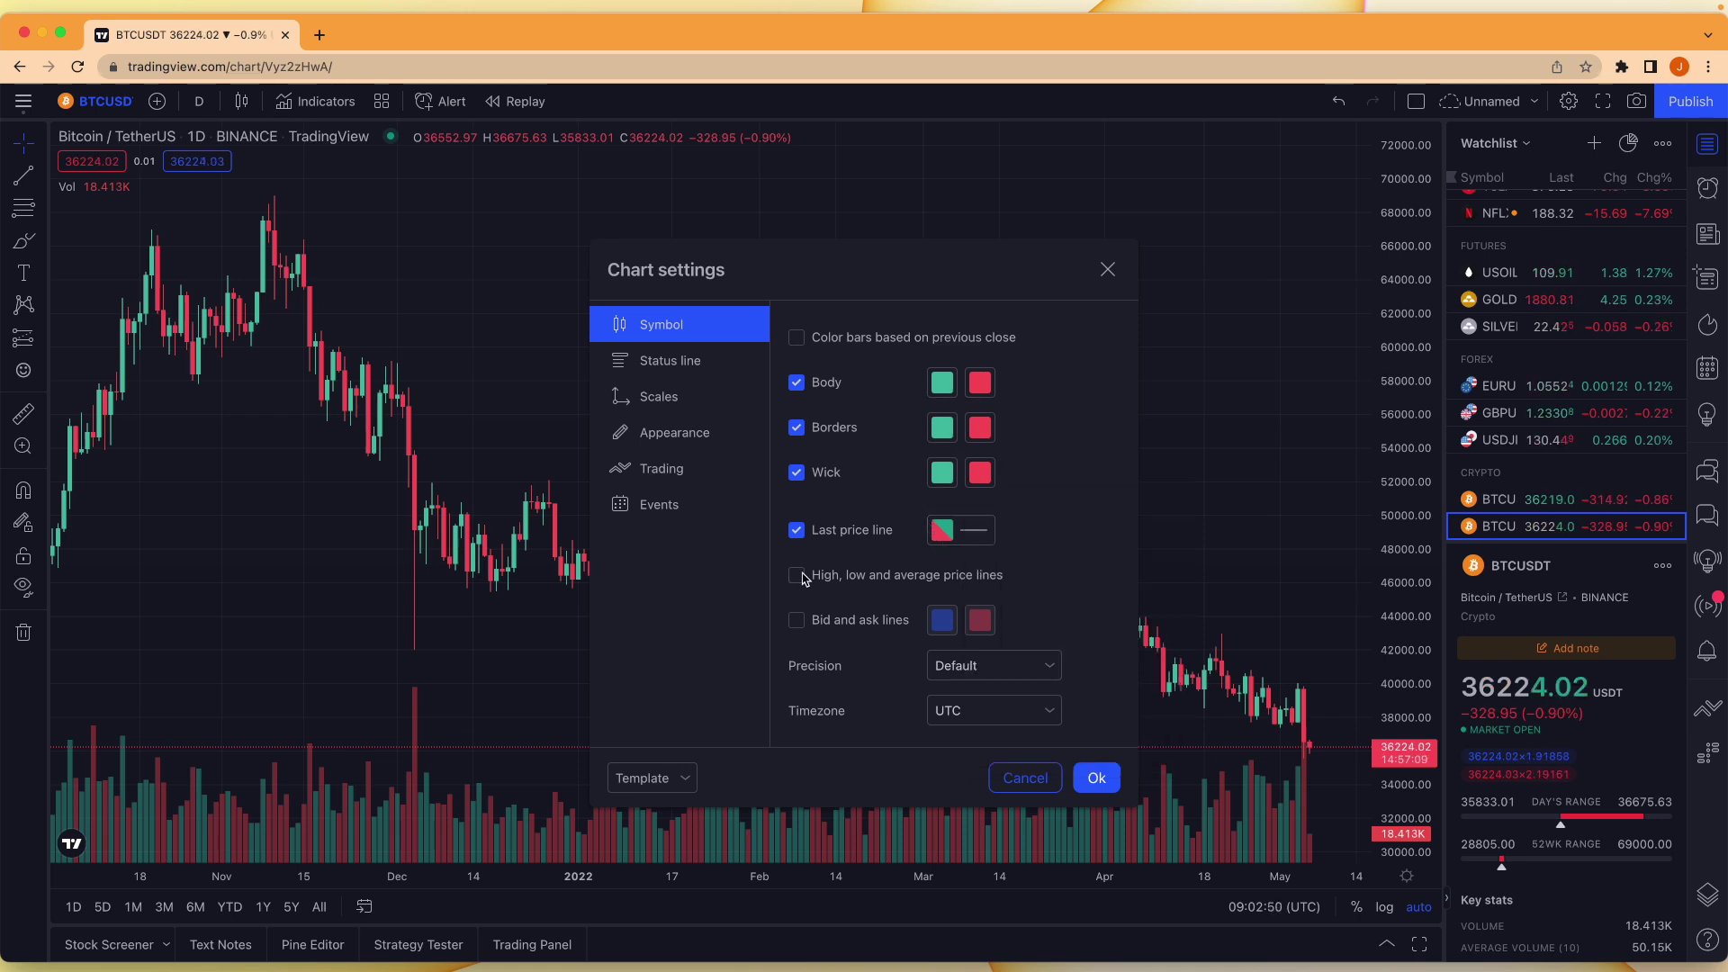
In Appearance, set the background gradient's top colour to a dark grey
left_click(651, 449)
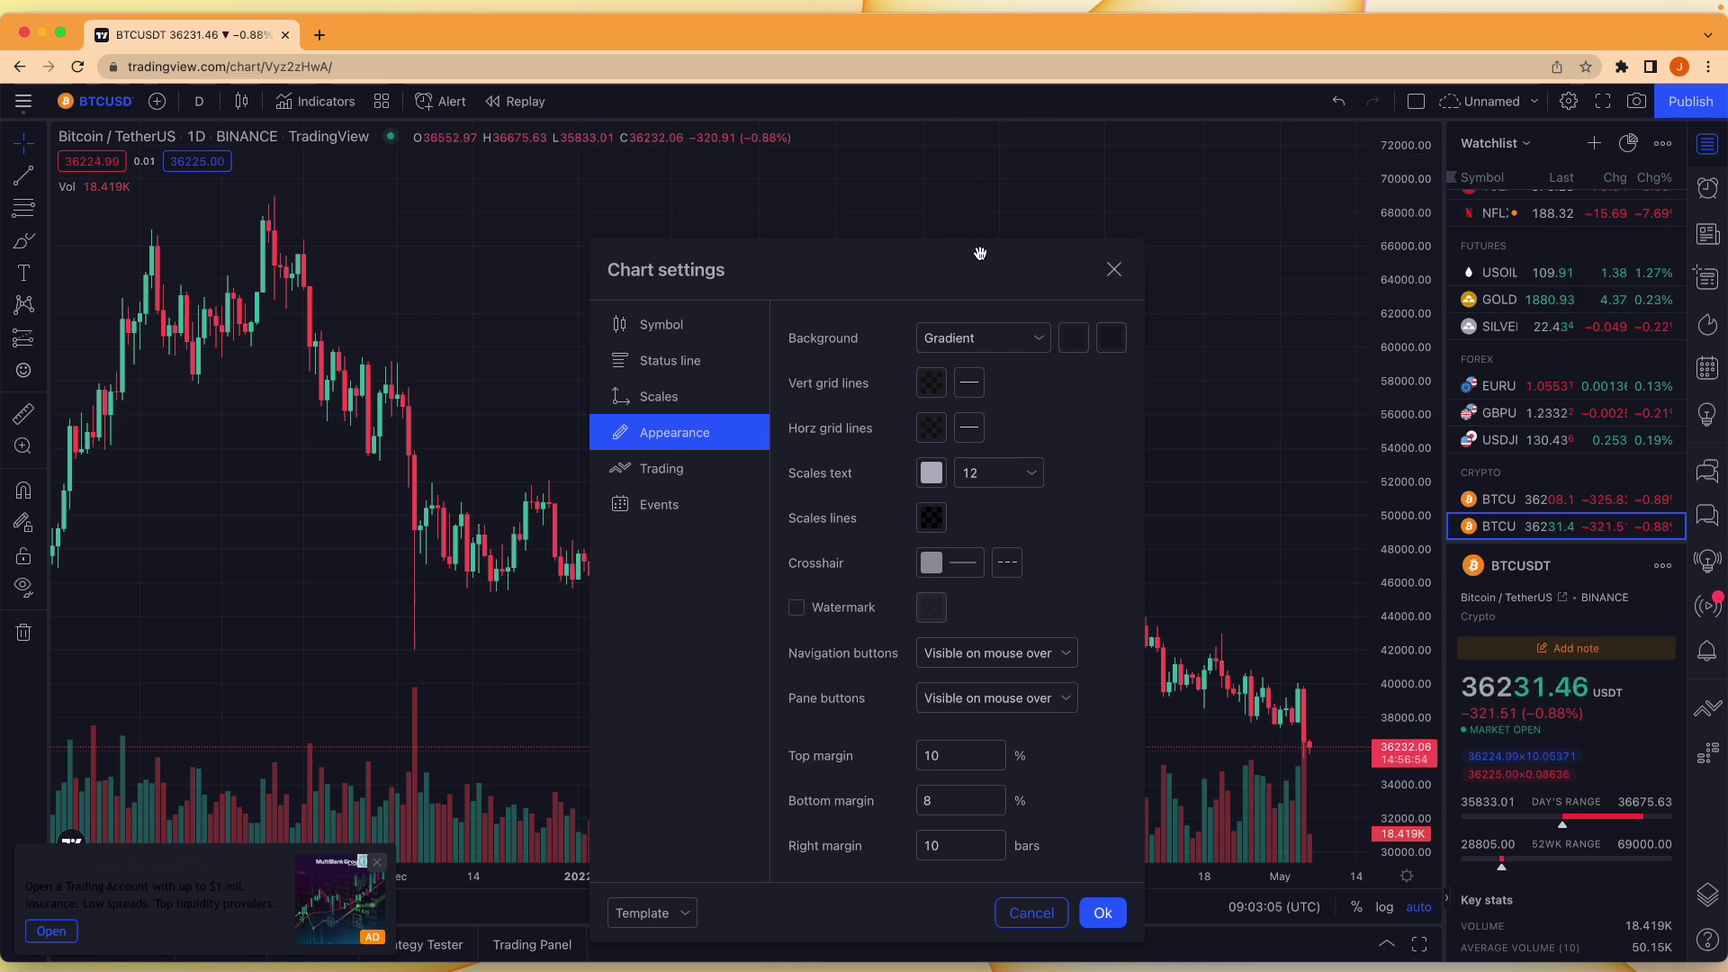
left_click(1071, 342)
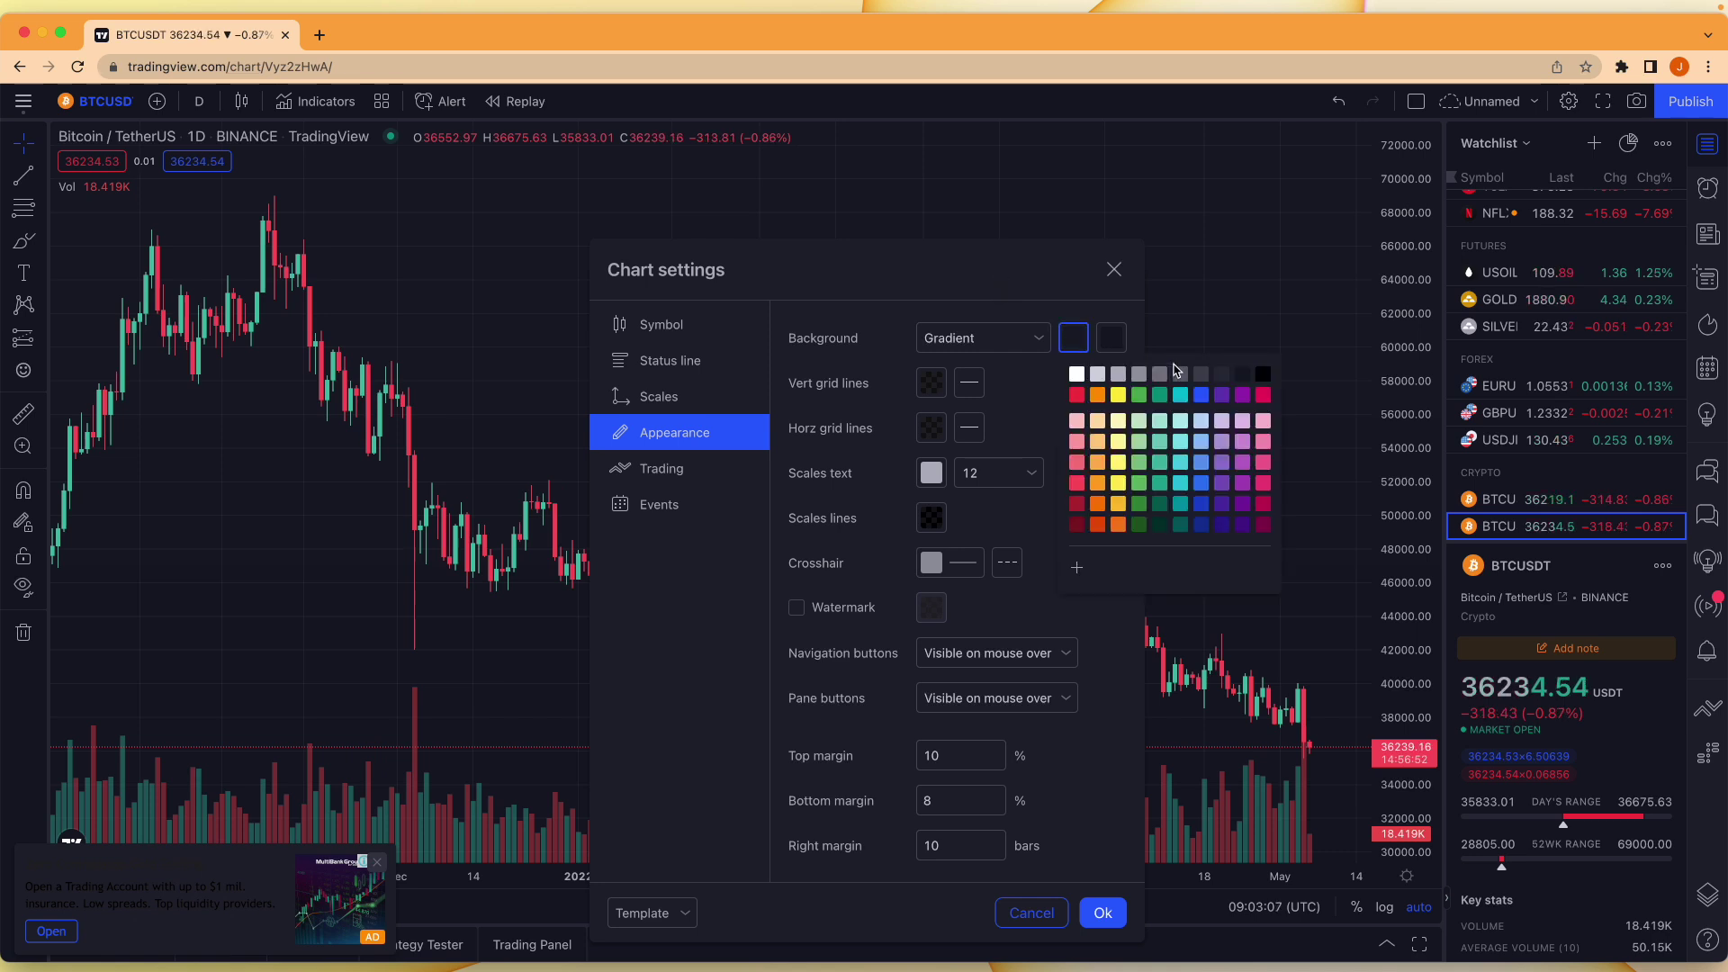
left_click(1222, 376)
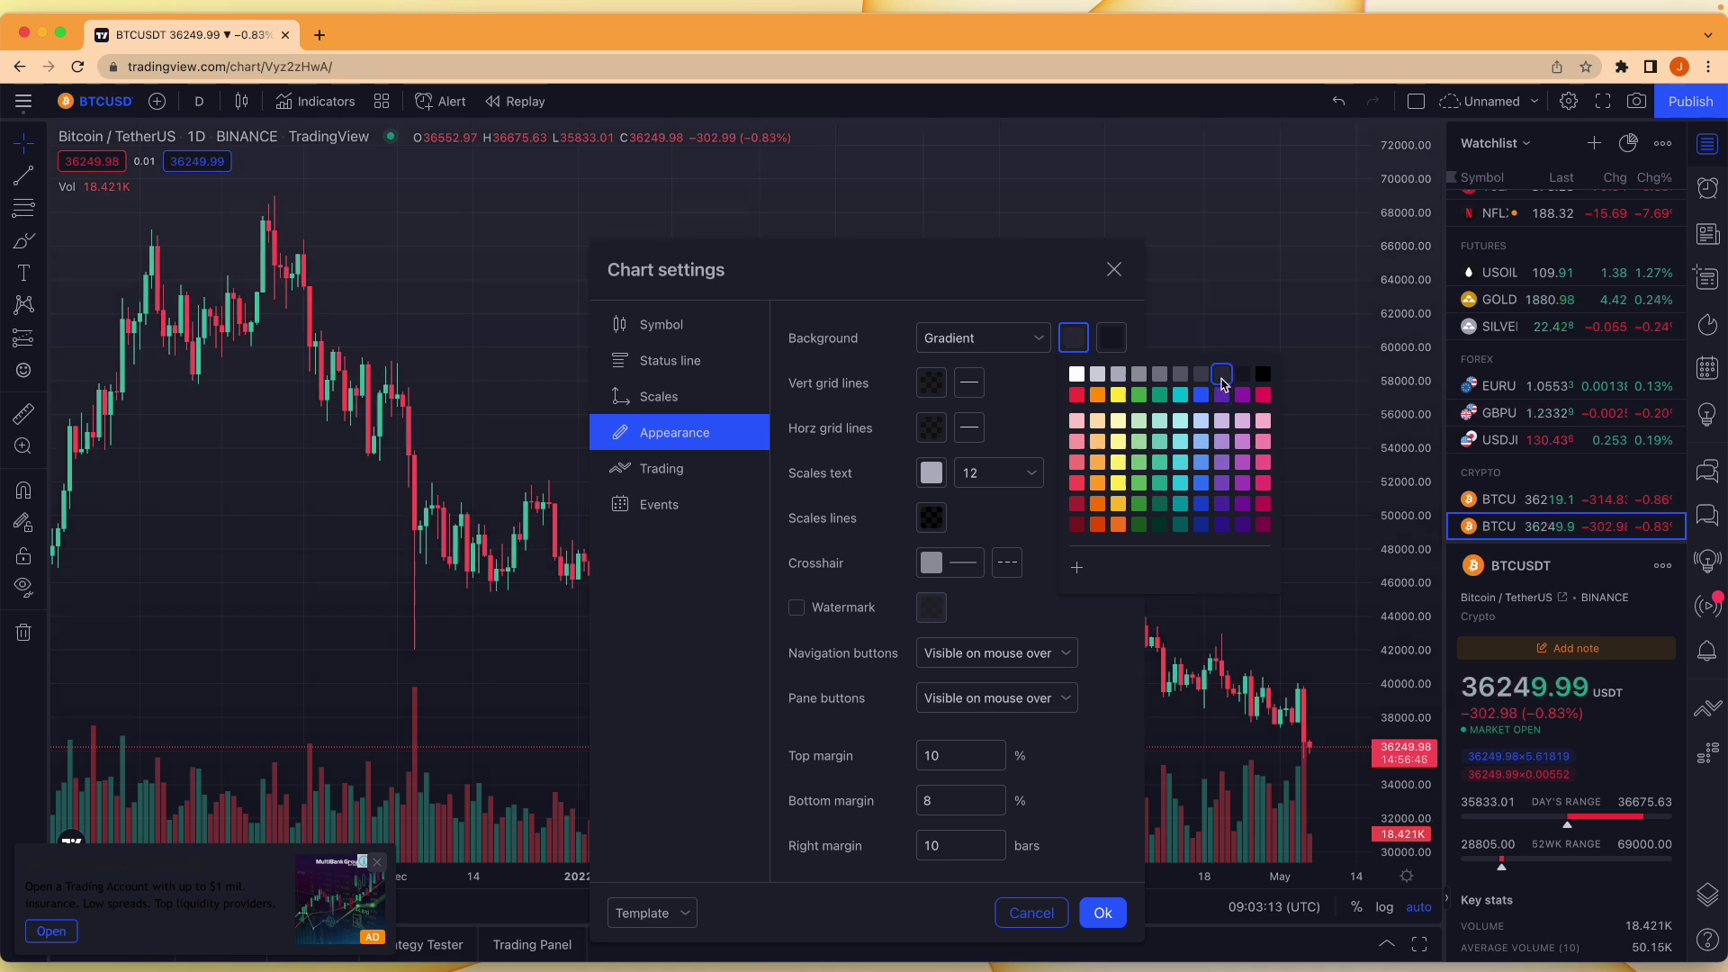
left_click(1139, 374)
left_click(1118, 374)
left_click(1097, 375)
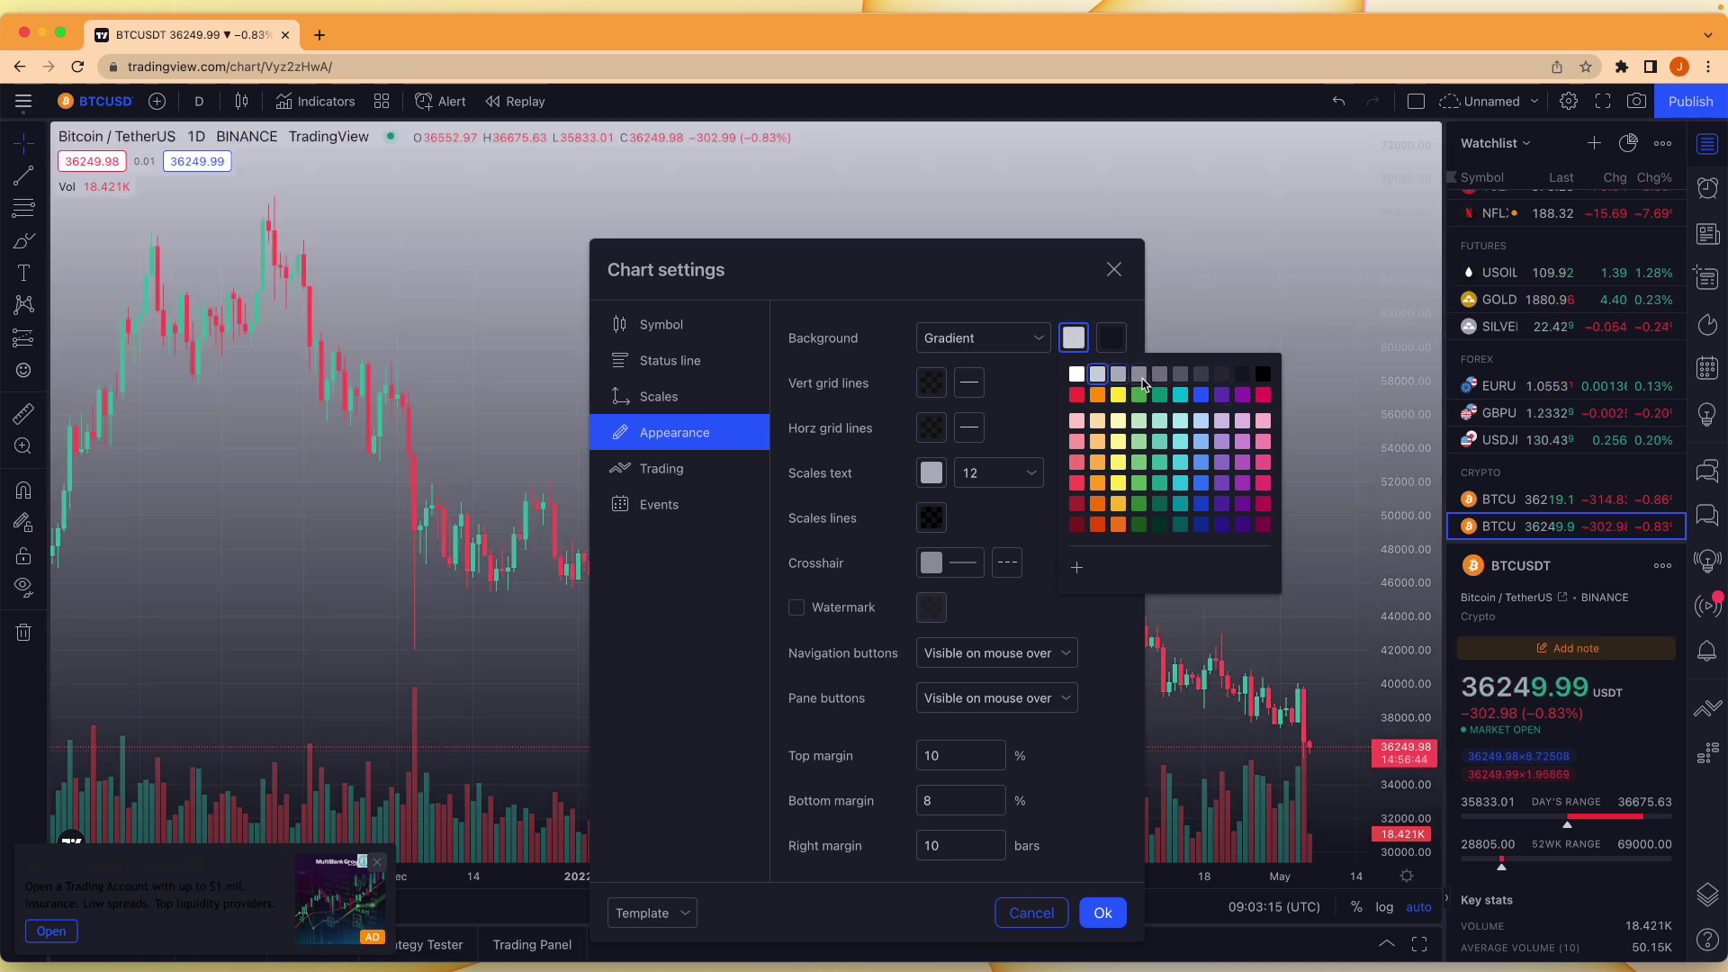
left_click(1139, 374)
left_click(1160, 374)
left_click(1180, 375)
left_click(1201, 375)
left_click(1221, 374)
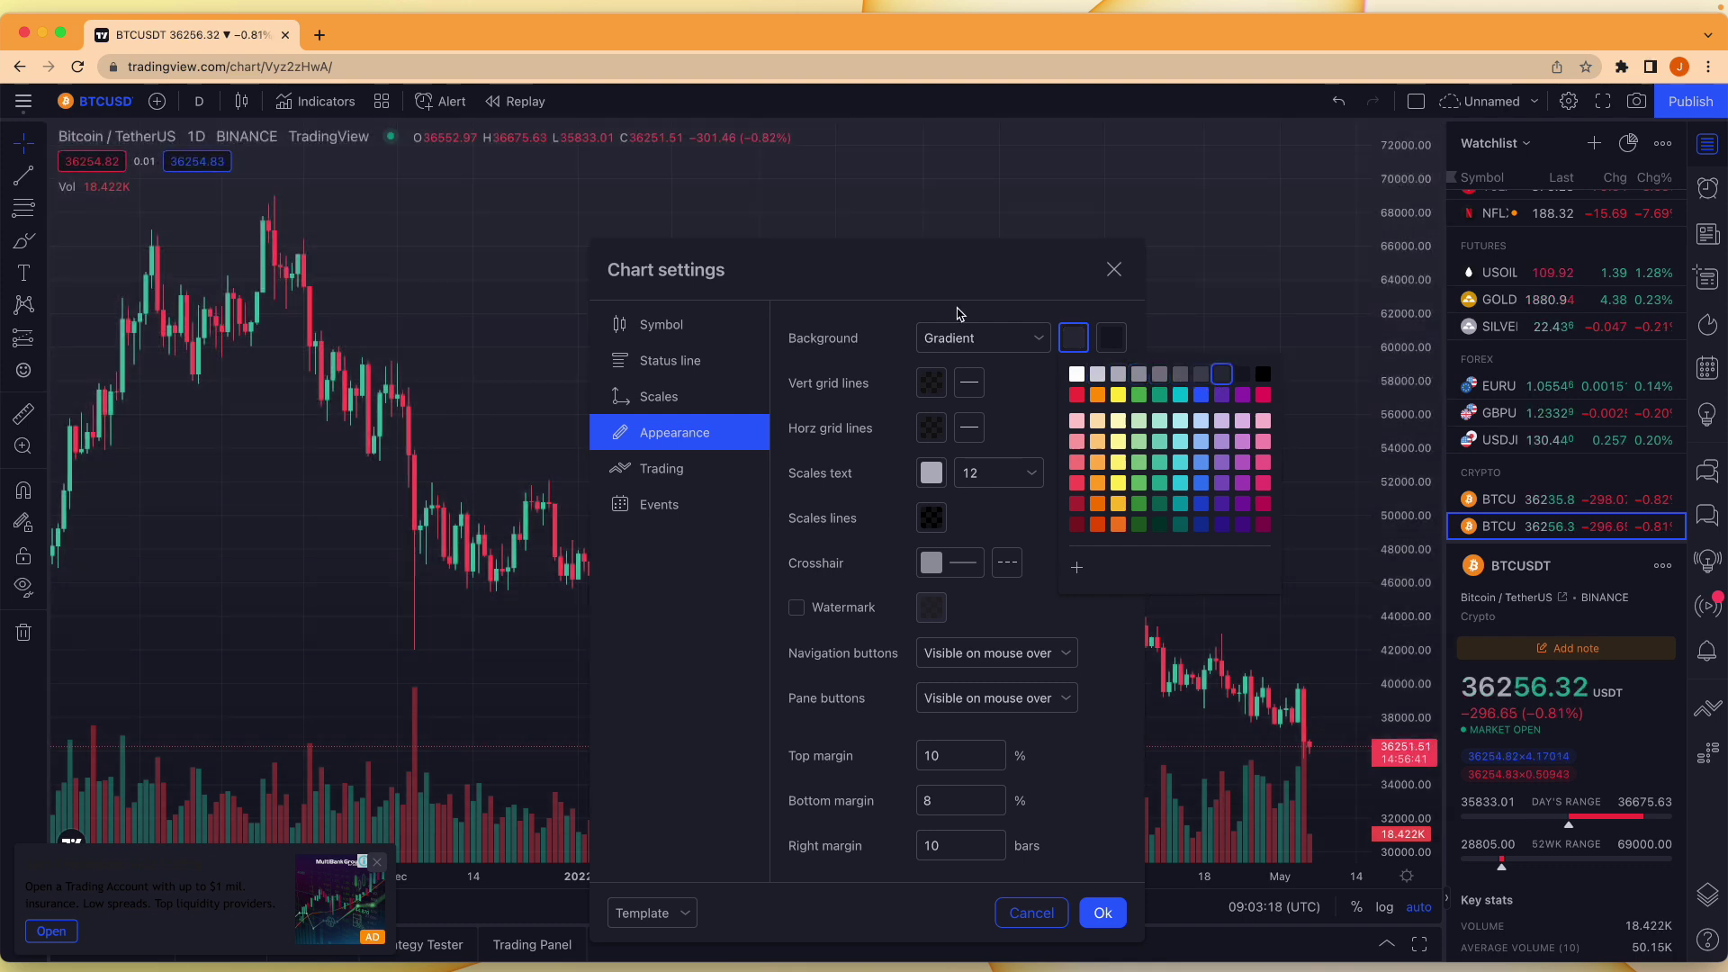
left_click(857, 312)
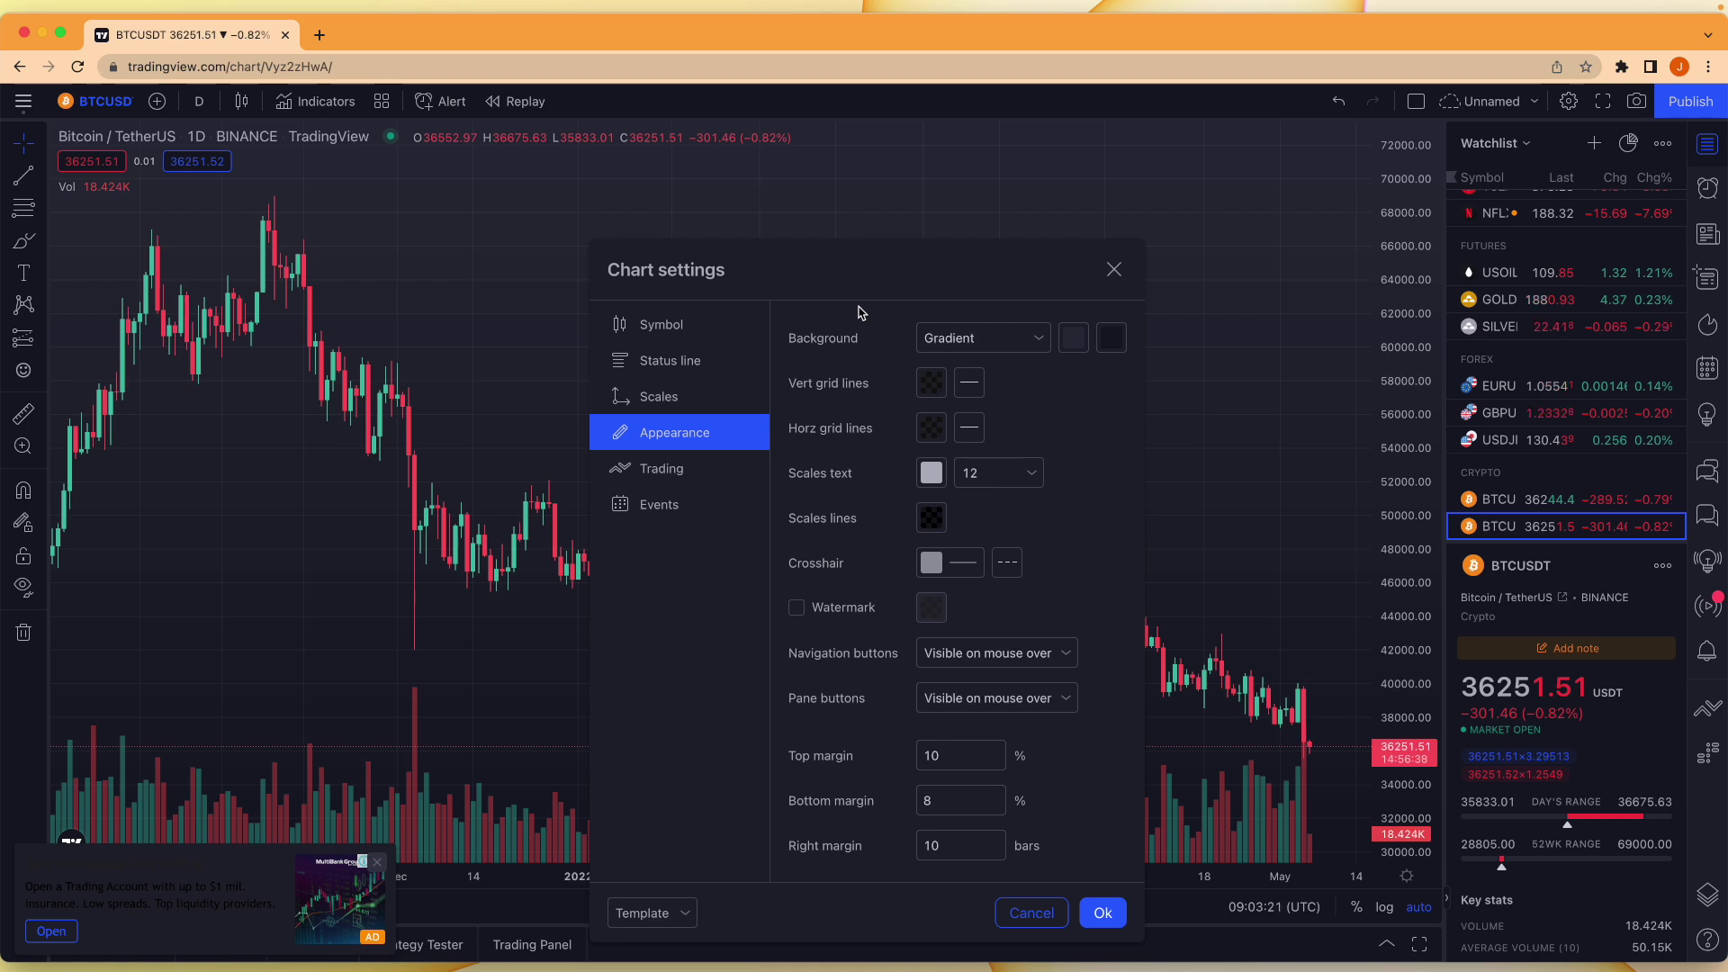
Make the background gradient's bottom colour black
left_click(1071, 341)
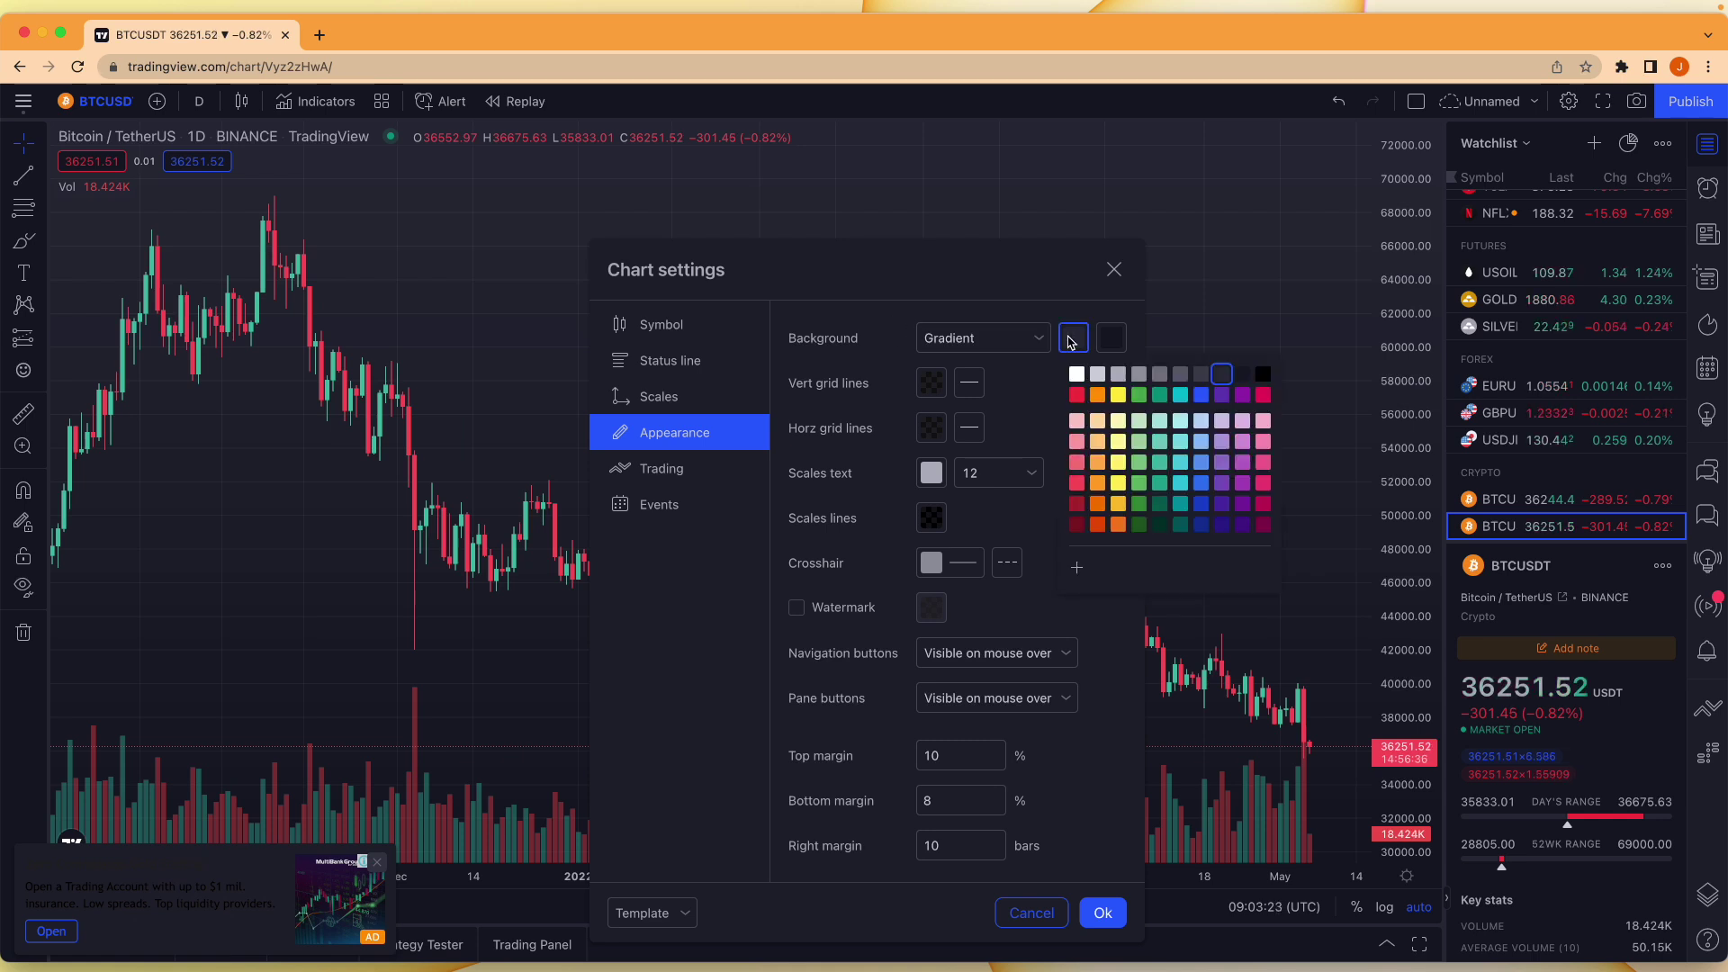
left_click(1112, 341)
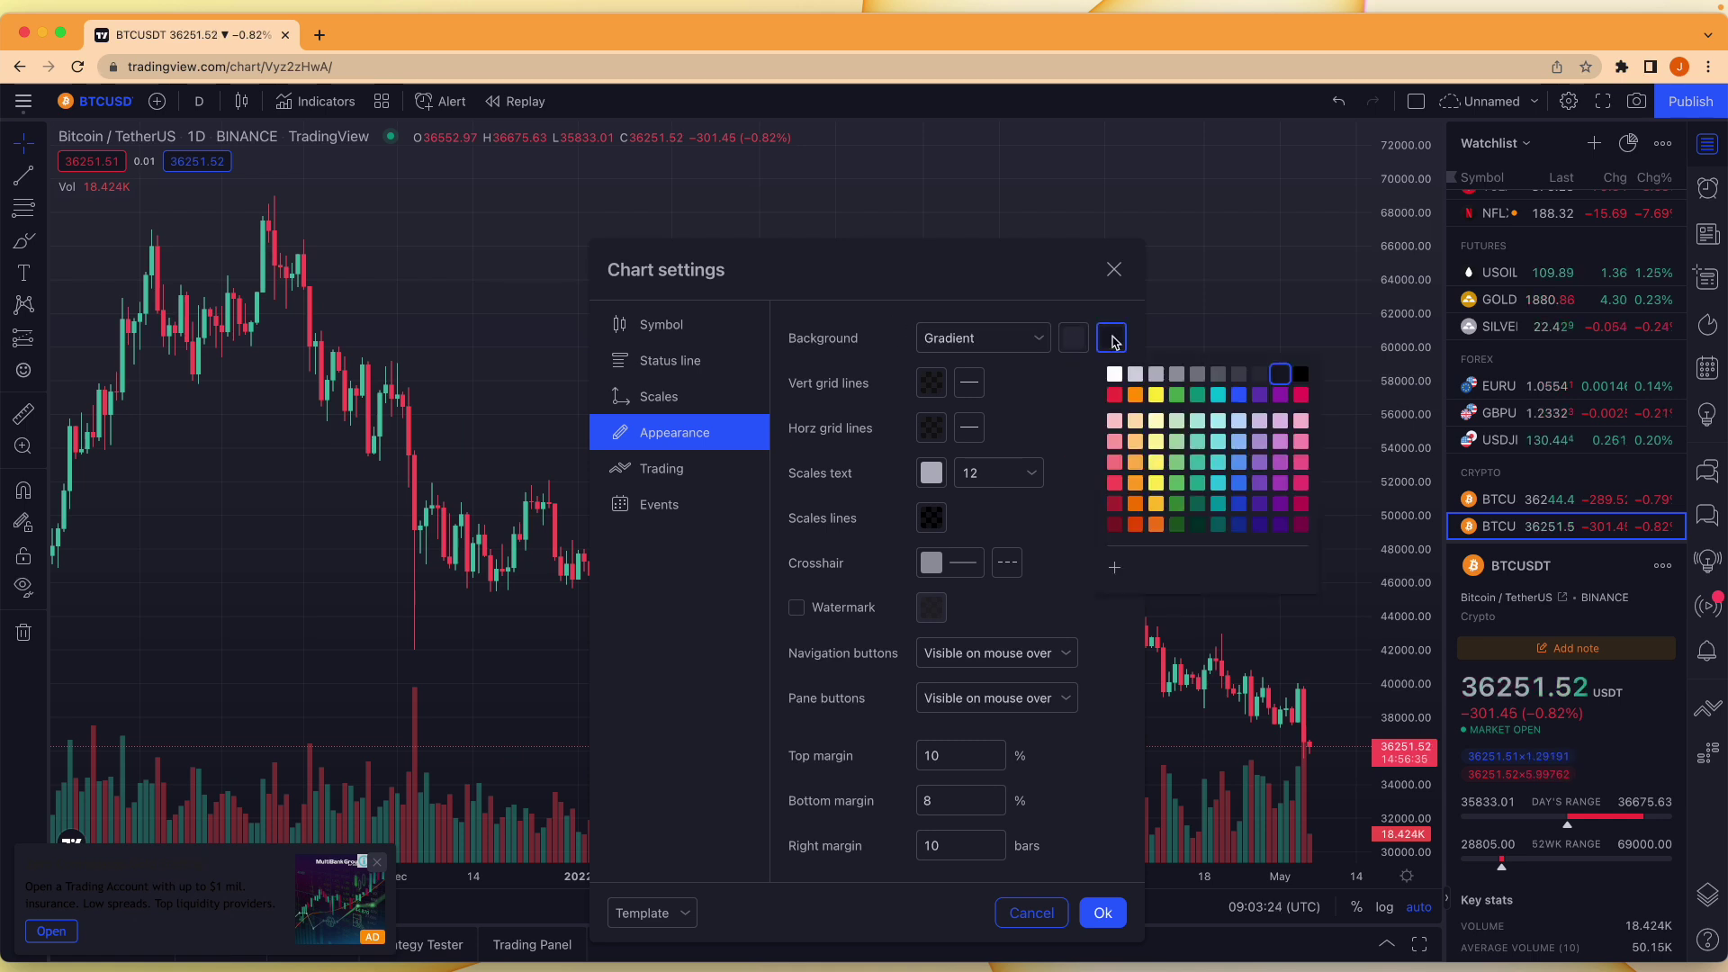
left_click(1300, 374)
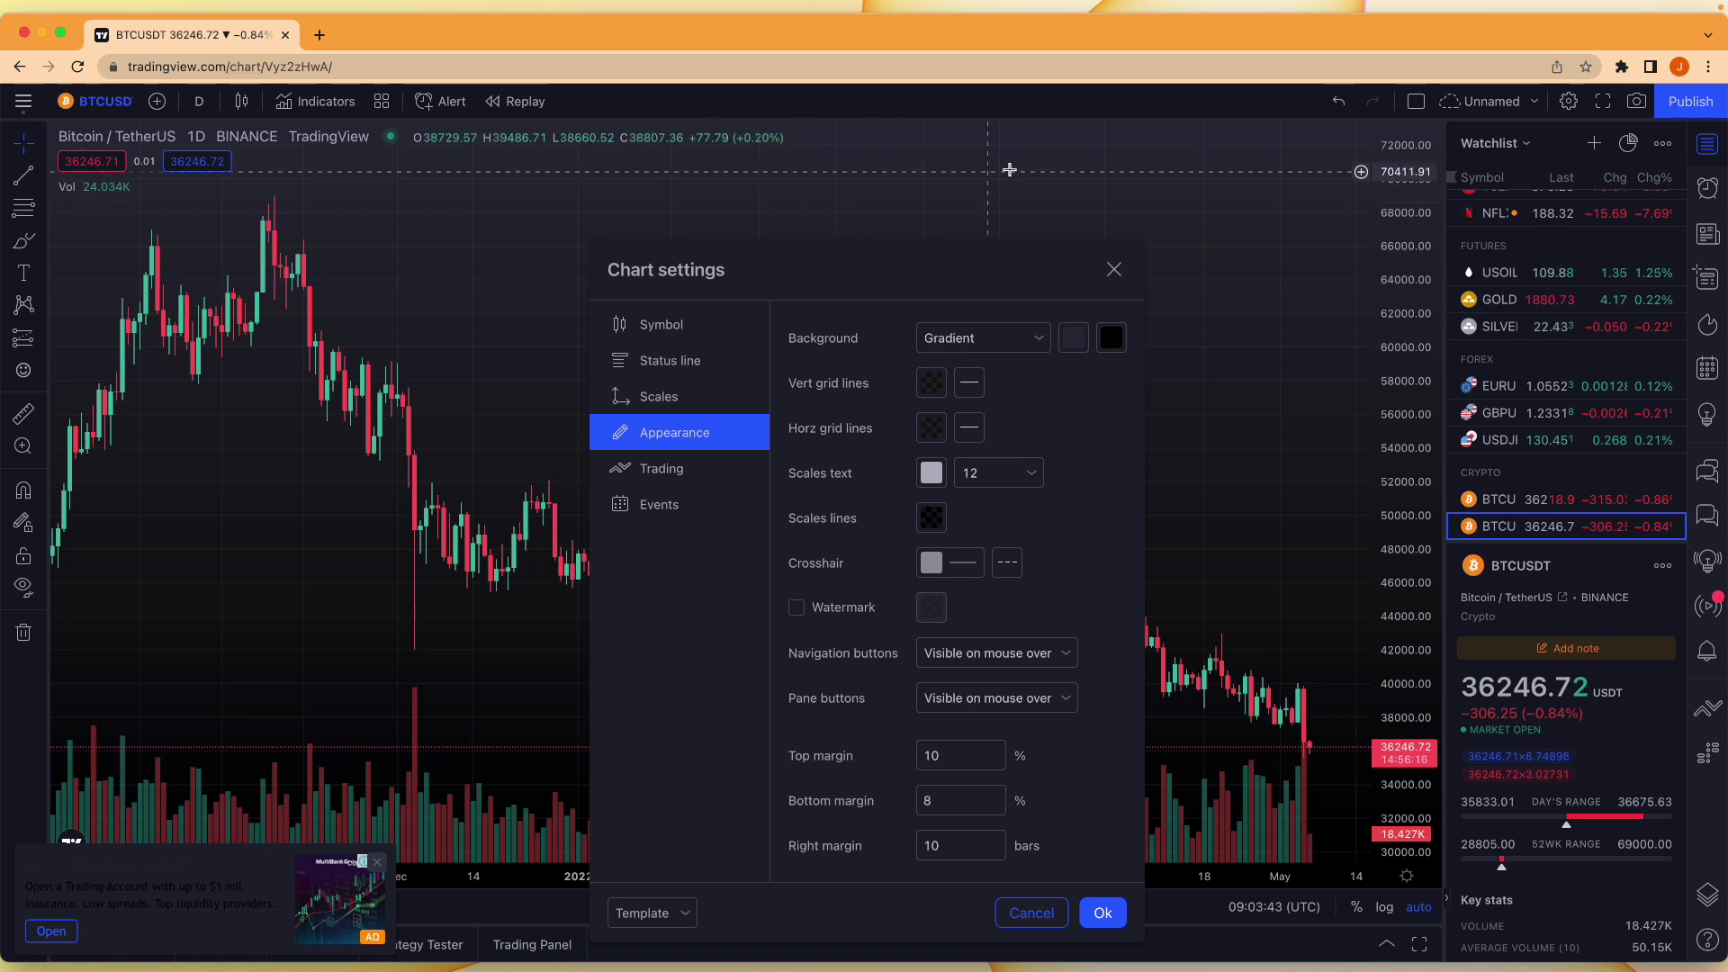
Set the vertical and horizontal grid line opacity to 0%
left_click(938, 387)
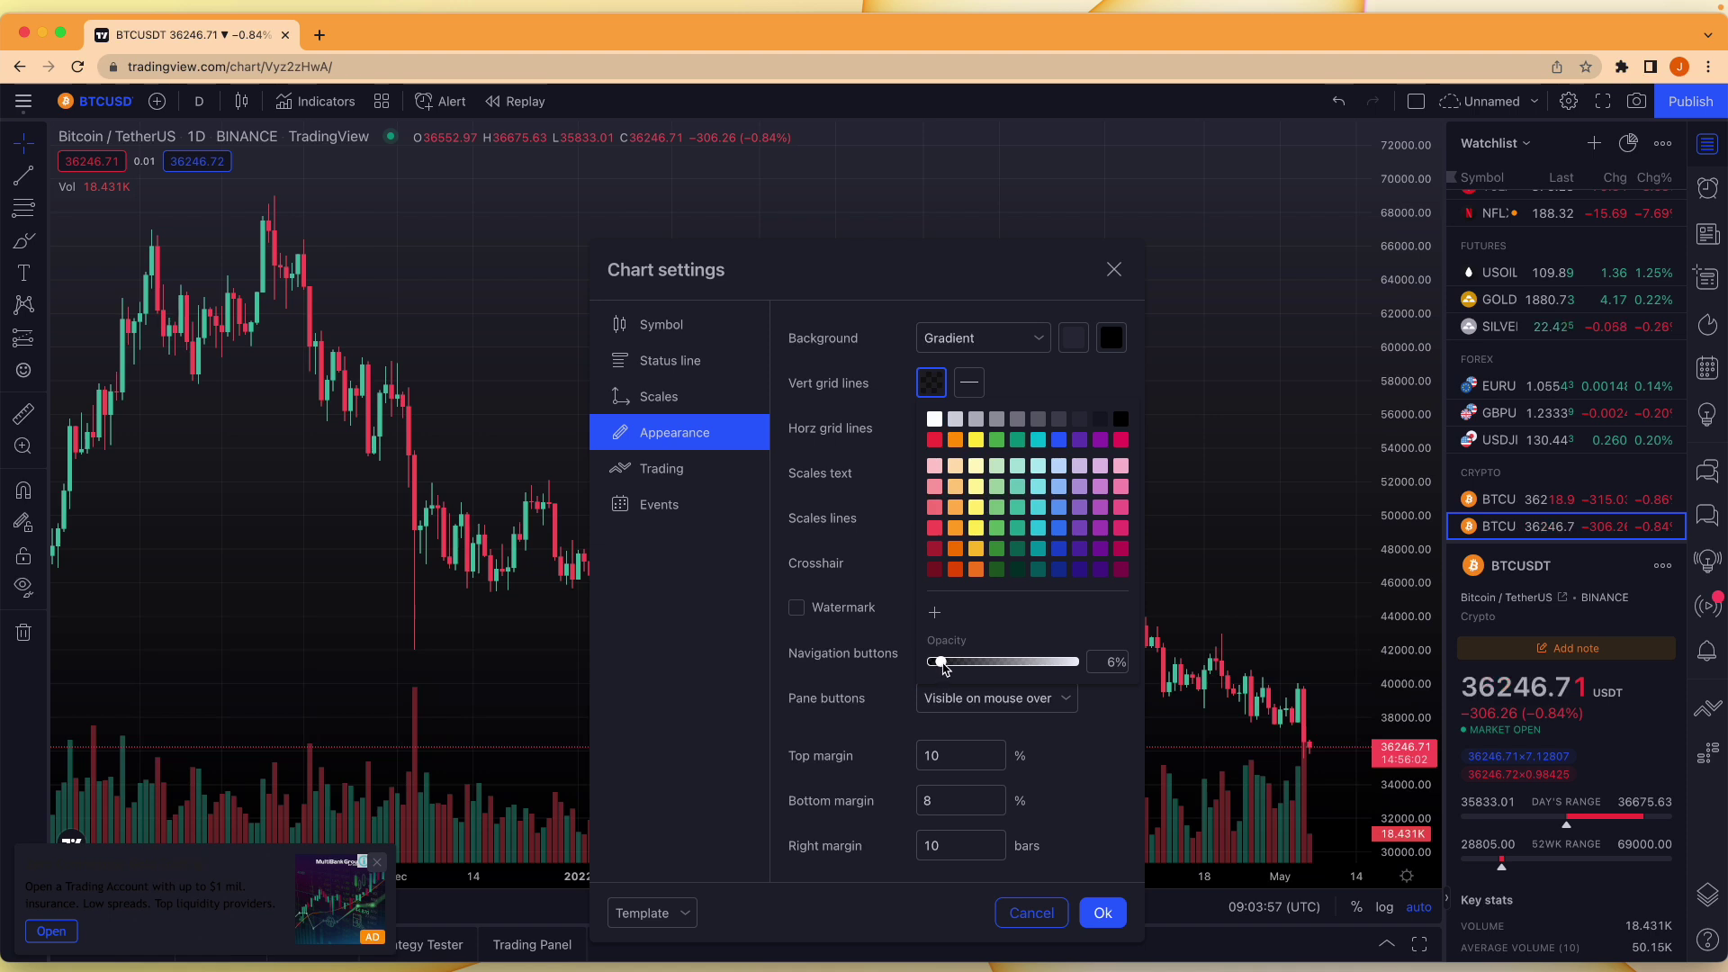
left_click_drag(943, 664, 928, 666)
left_click(897, 463)
left_click(931, 428)
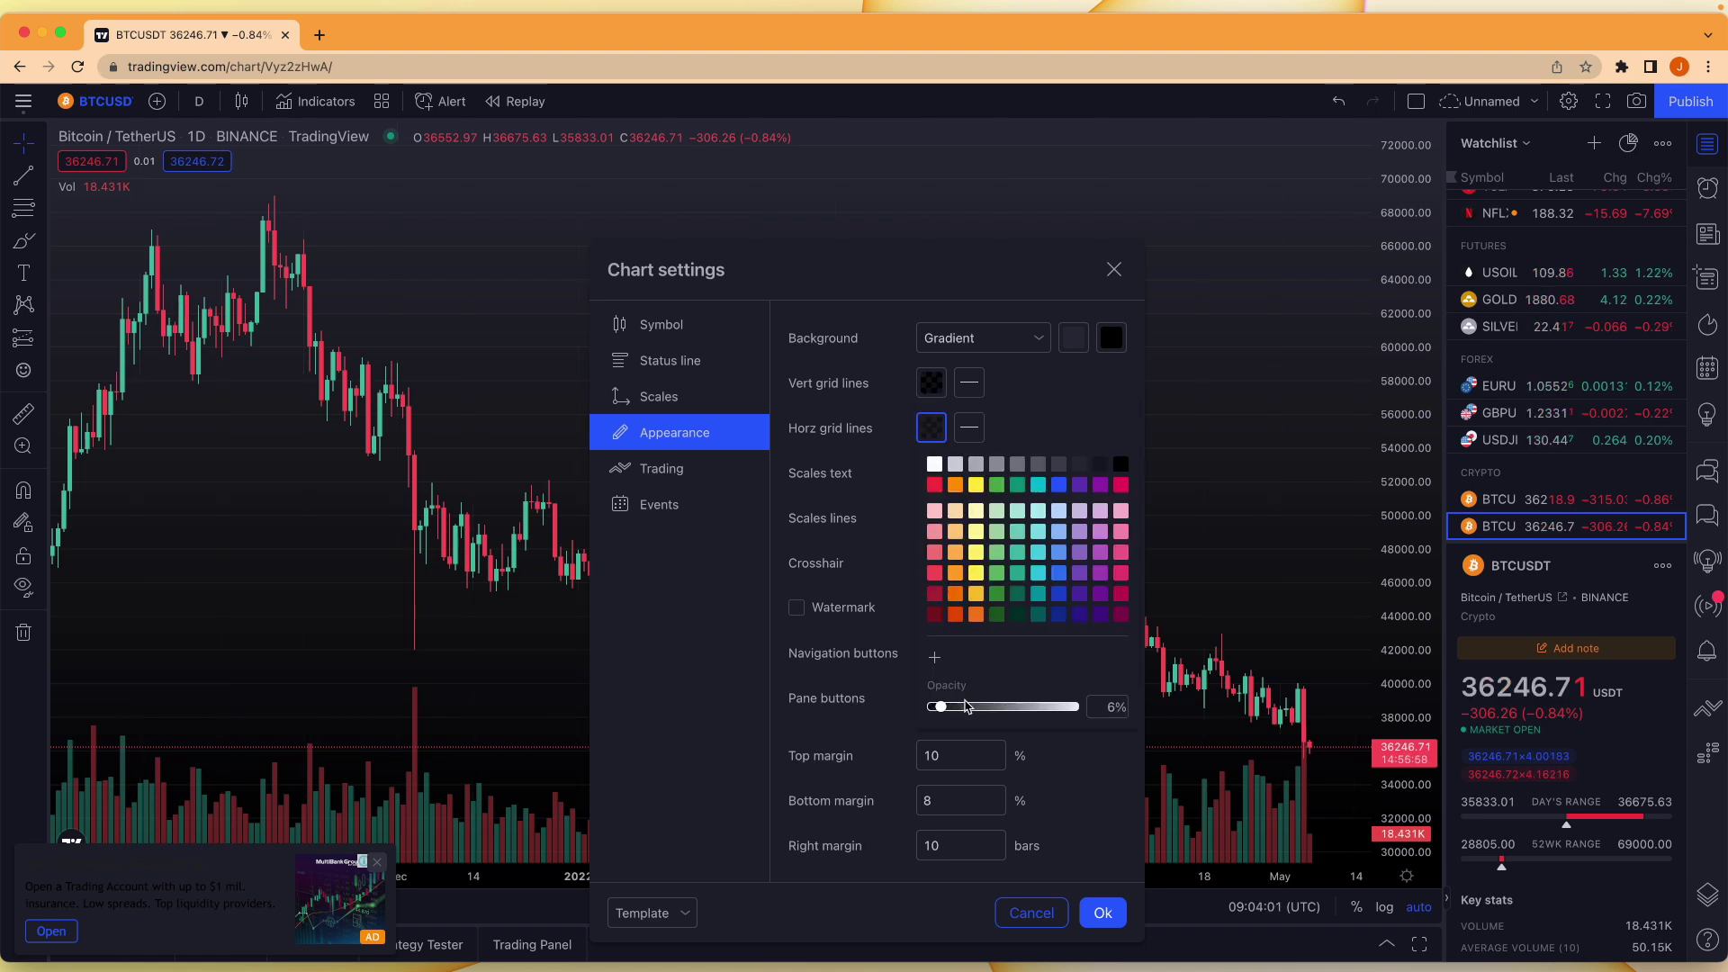
left_click_drag(942, 708, 897, 712)
left_click(866, 608)
left_click(866, 607)
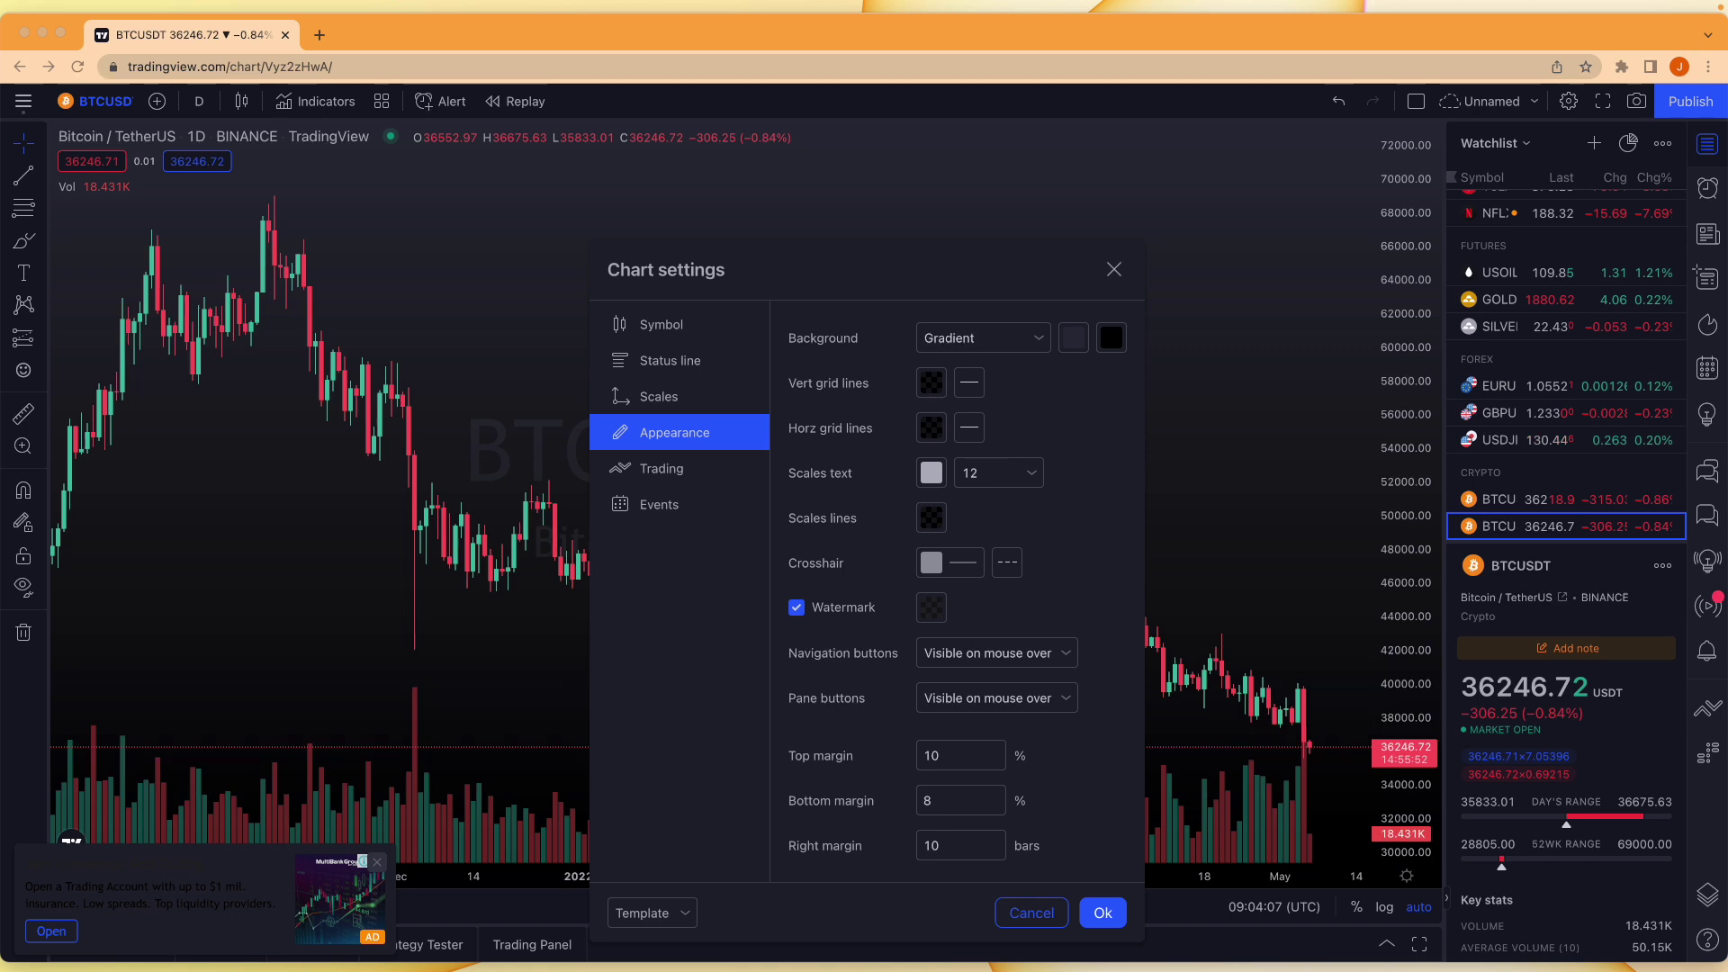
left_click(531, 370)
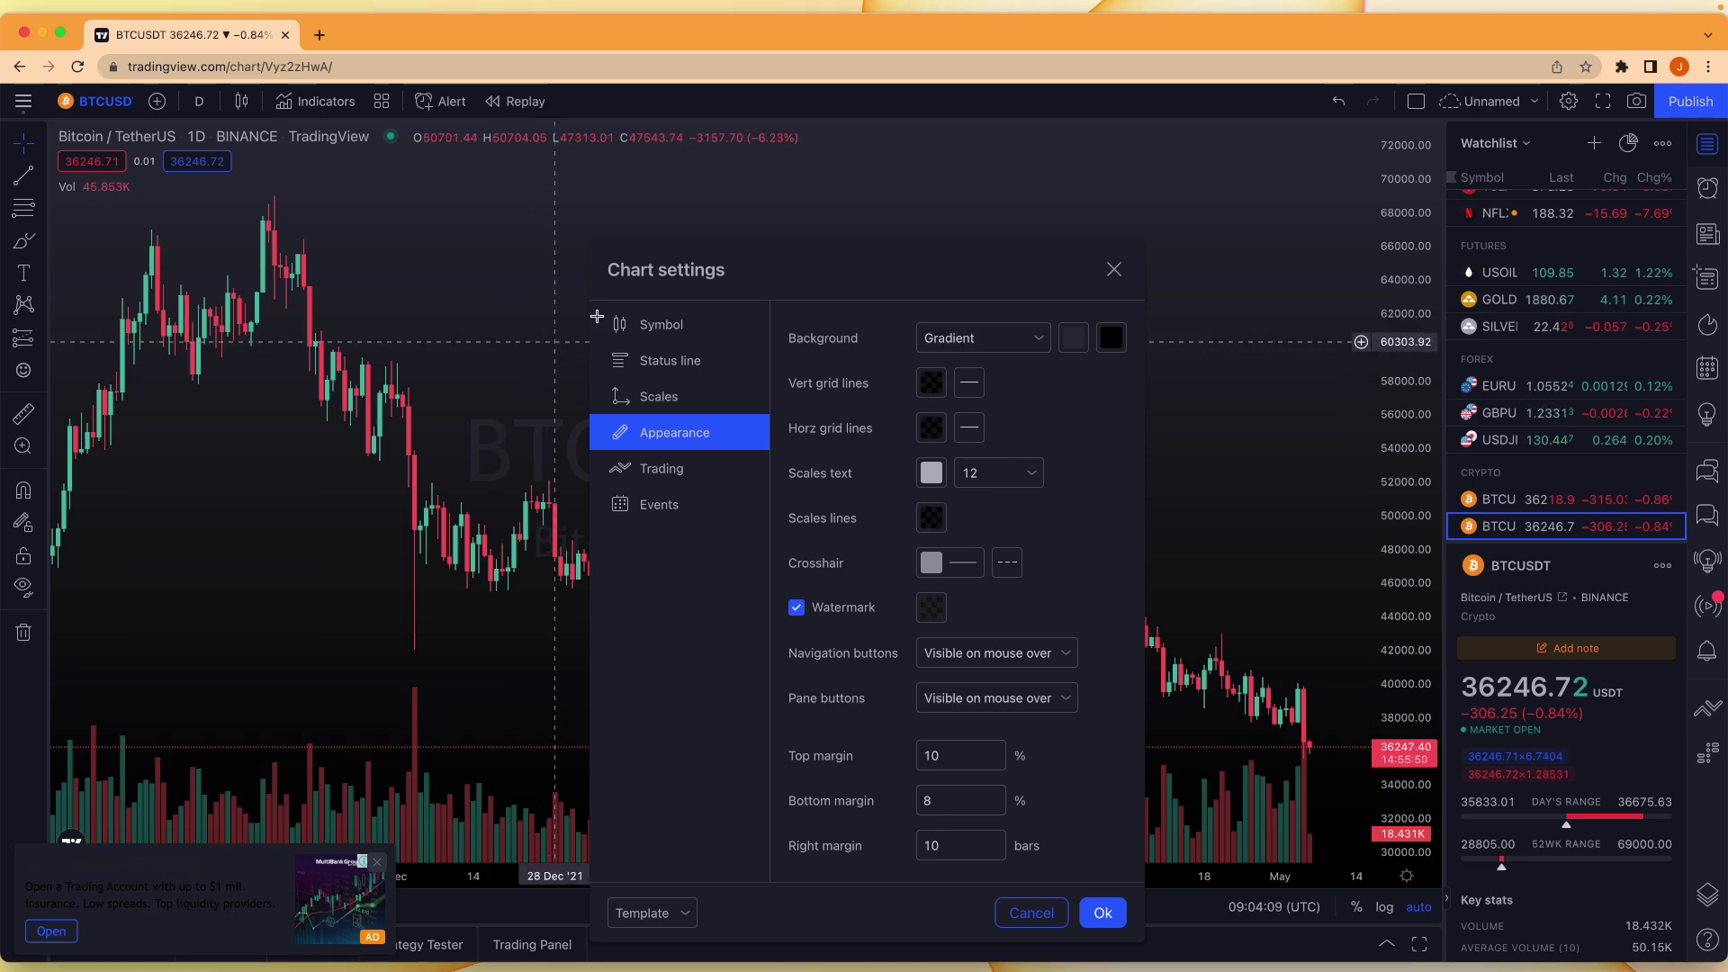
Make the crosshair a lighter grey
left_click(929, 474)
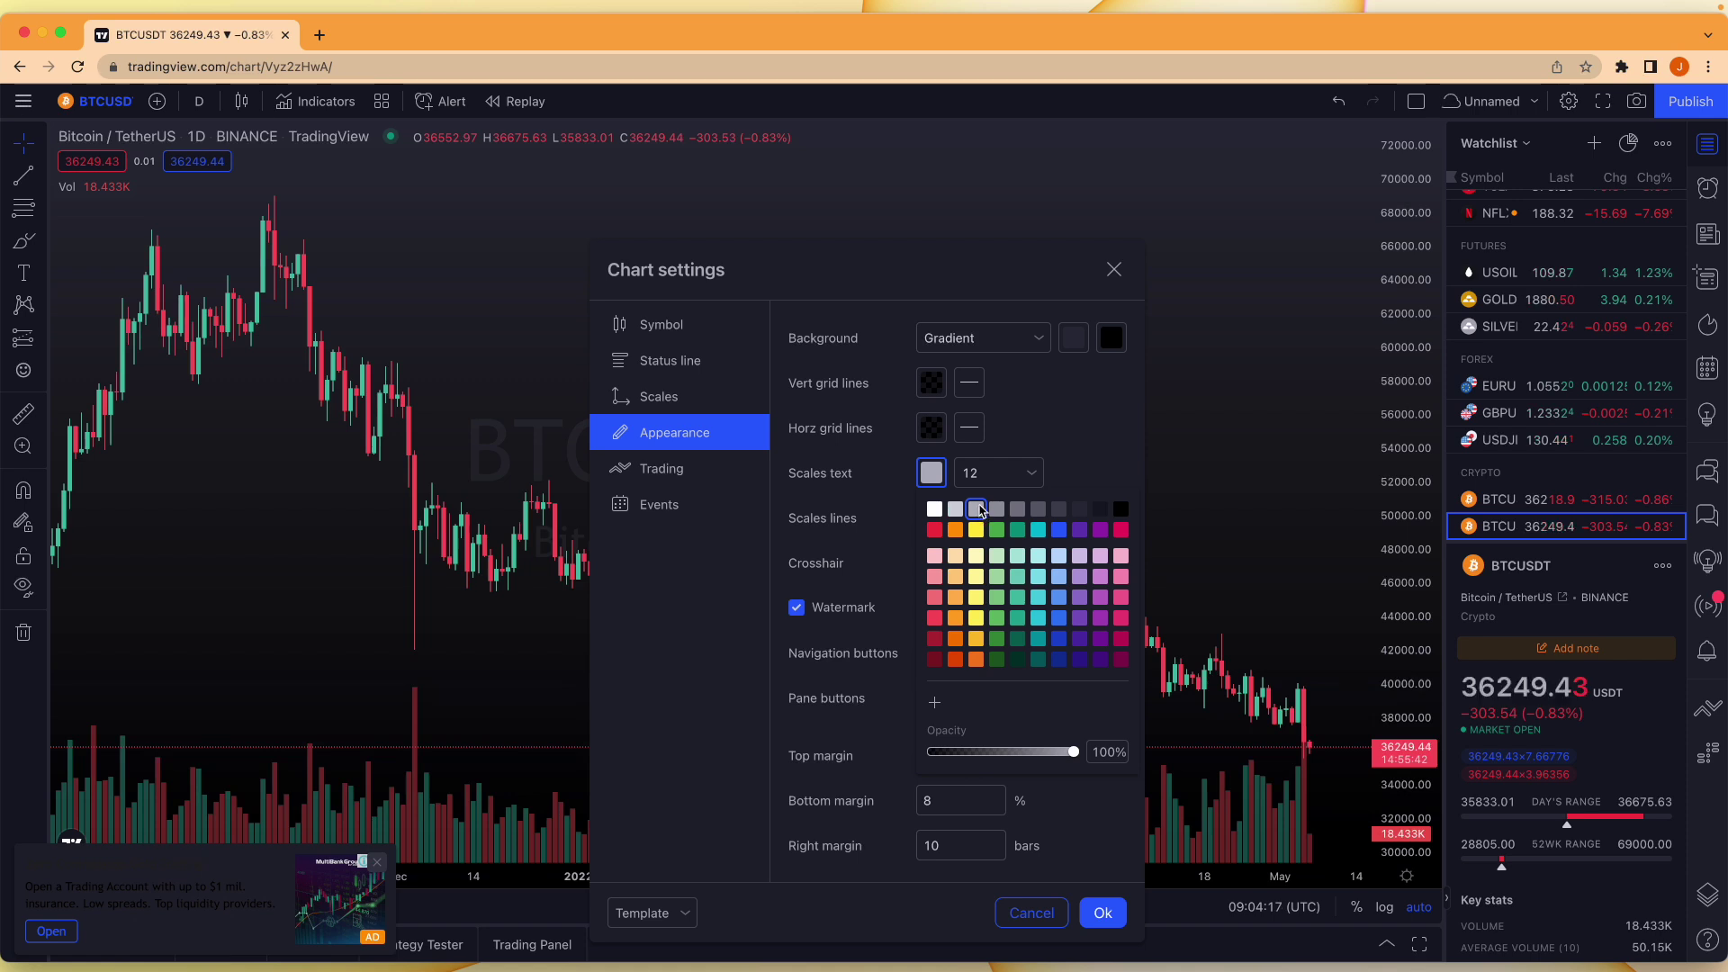
left_click(1076, 451)
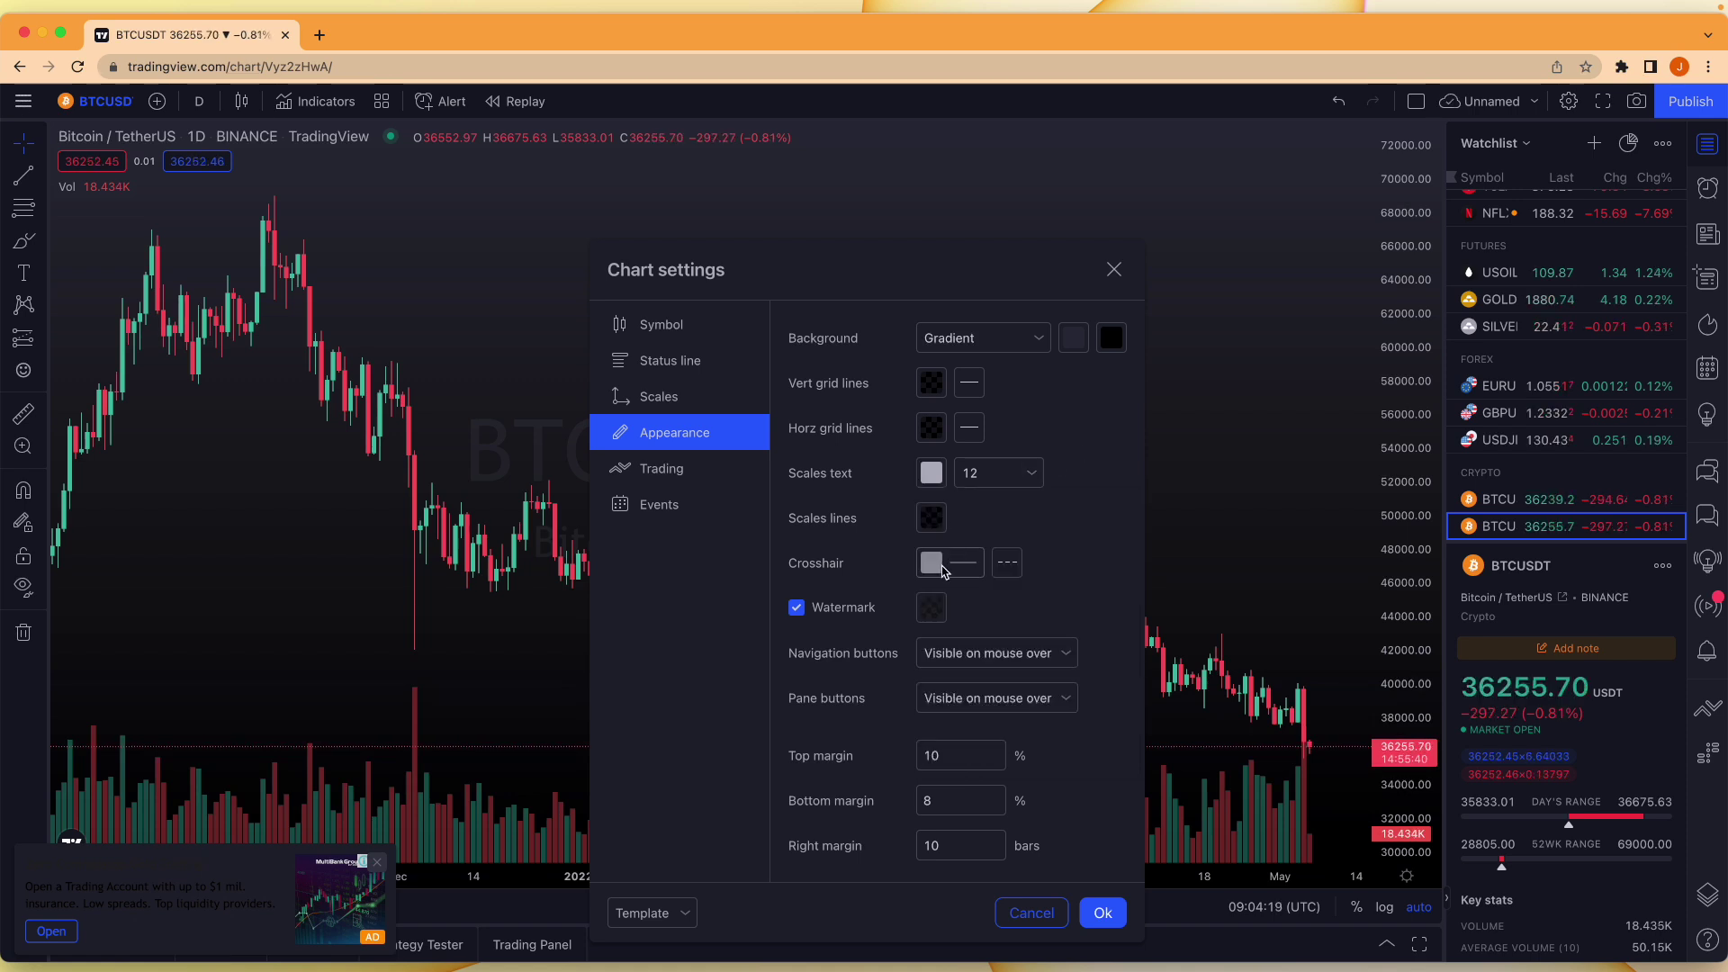
left_click(934, 565)
left_click(976, 599)
left_click(1087, 485)
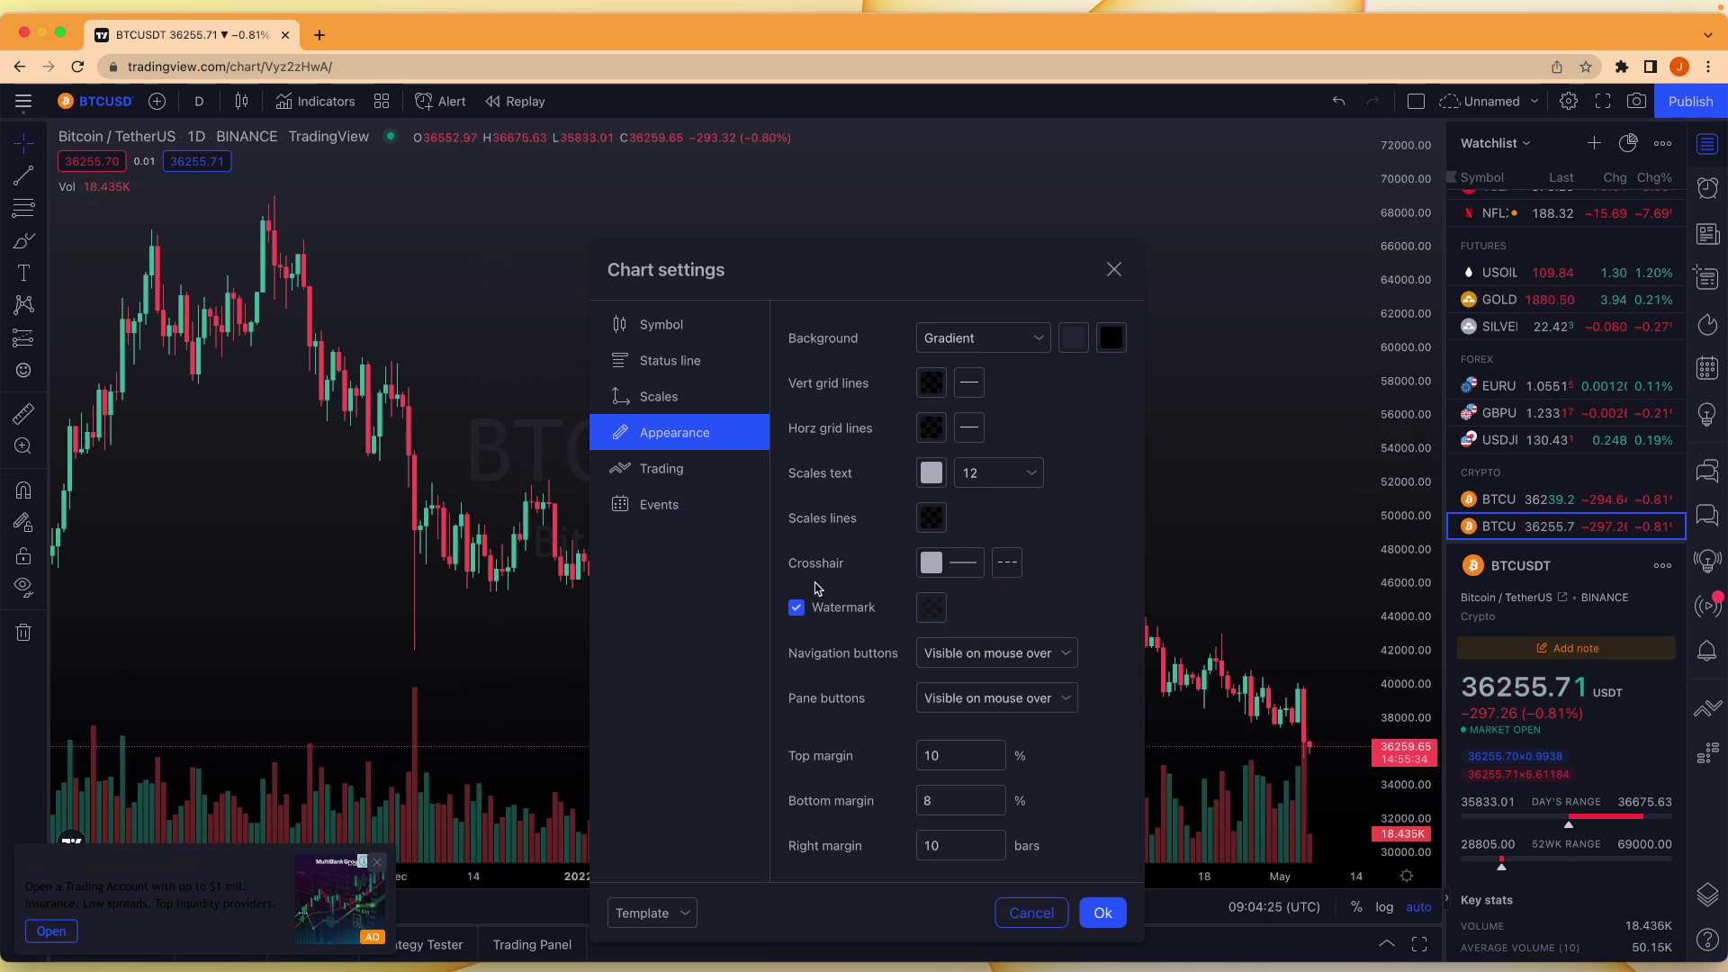
Switch the symbol watermark off
left_click(797, 610)
left_click(798, 609)
left_click(797, 609)
left_click(798, 609)
left_click(797, 609)
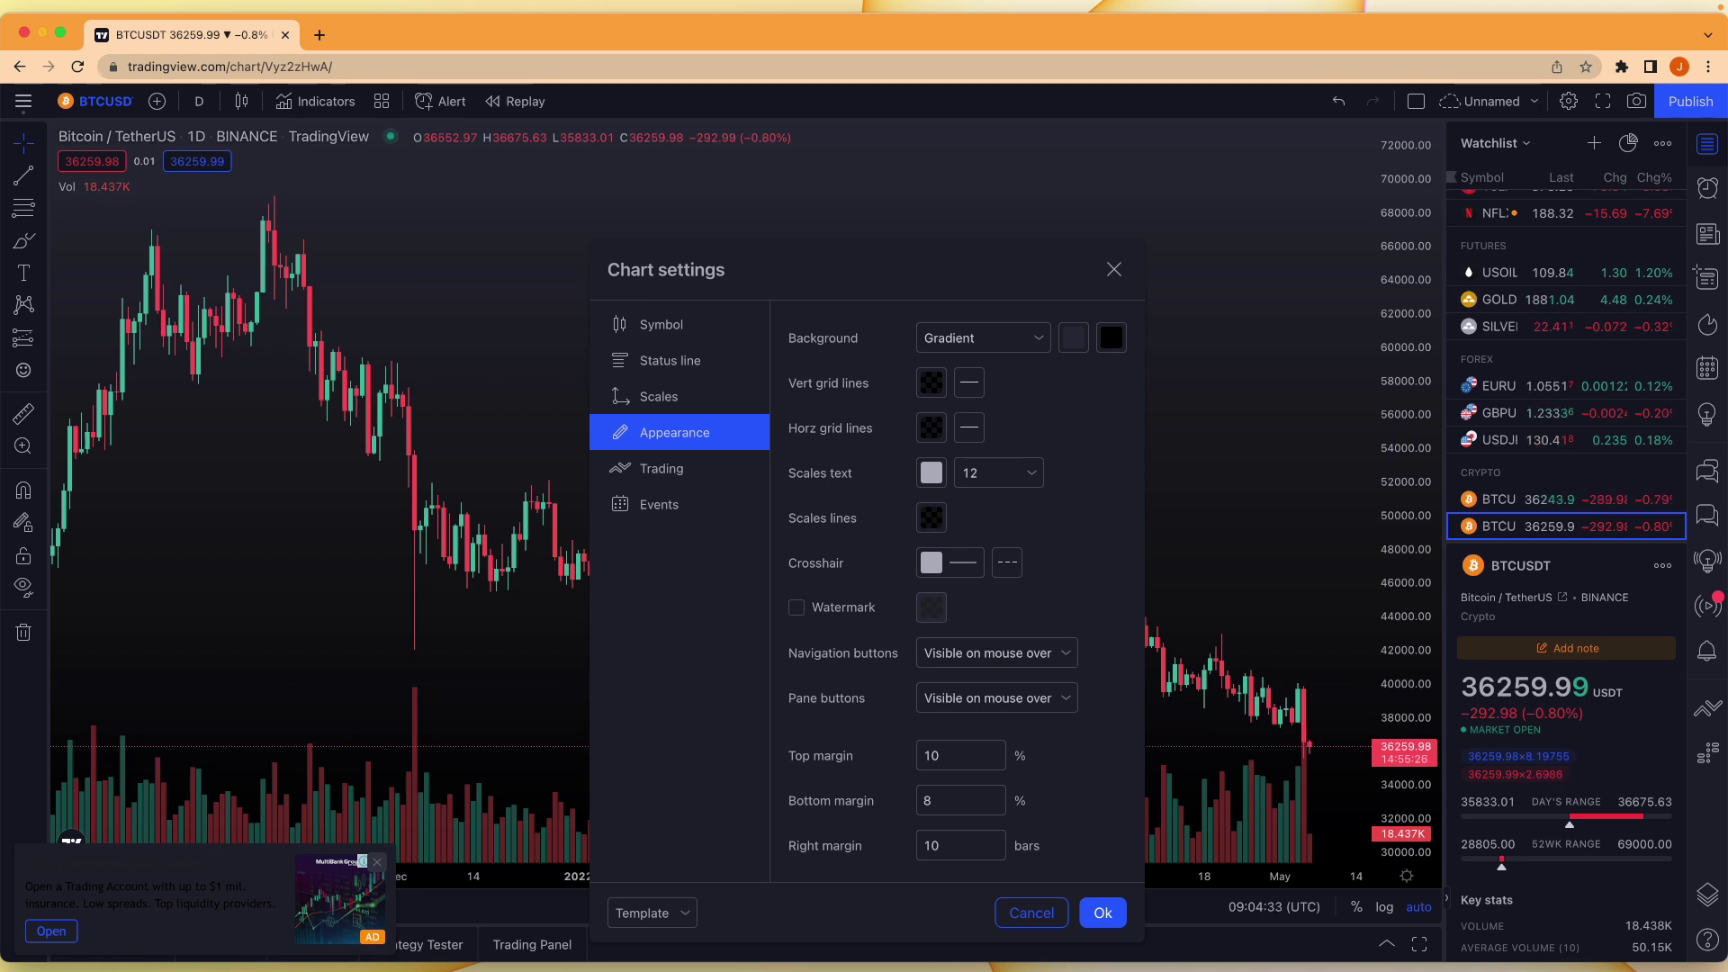
Apply the chart settings and save the chart layout
left_click(1107, 915)
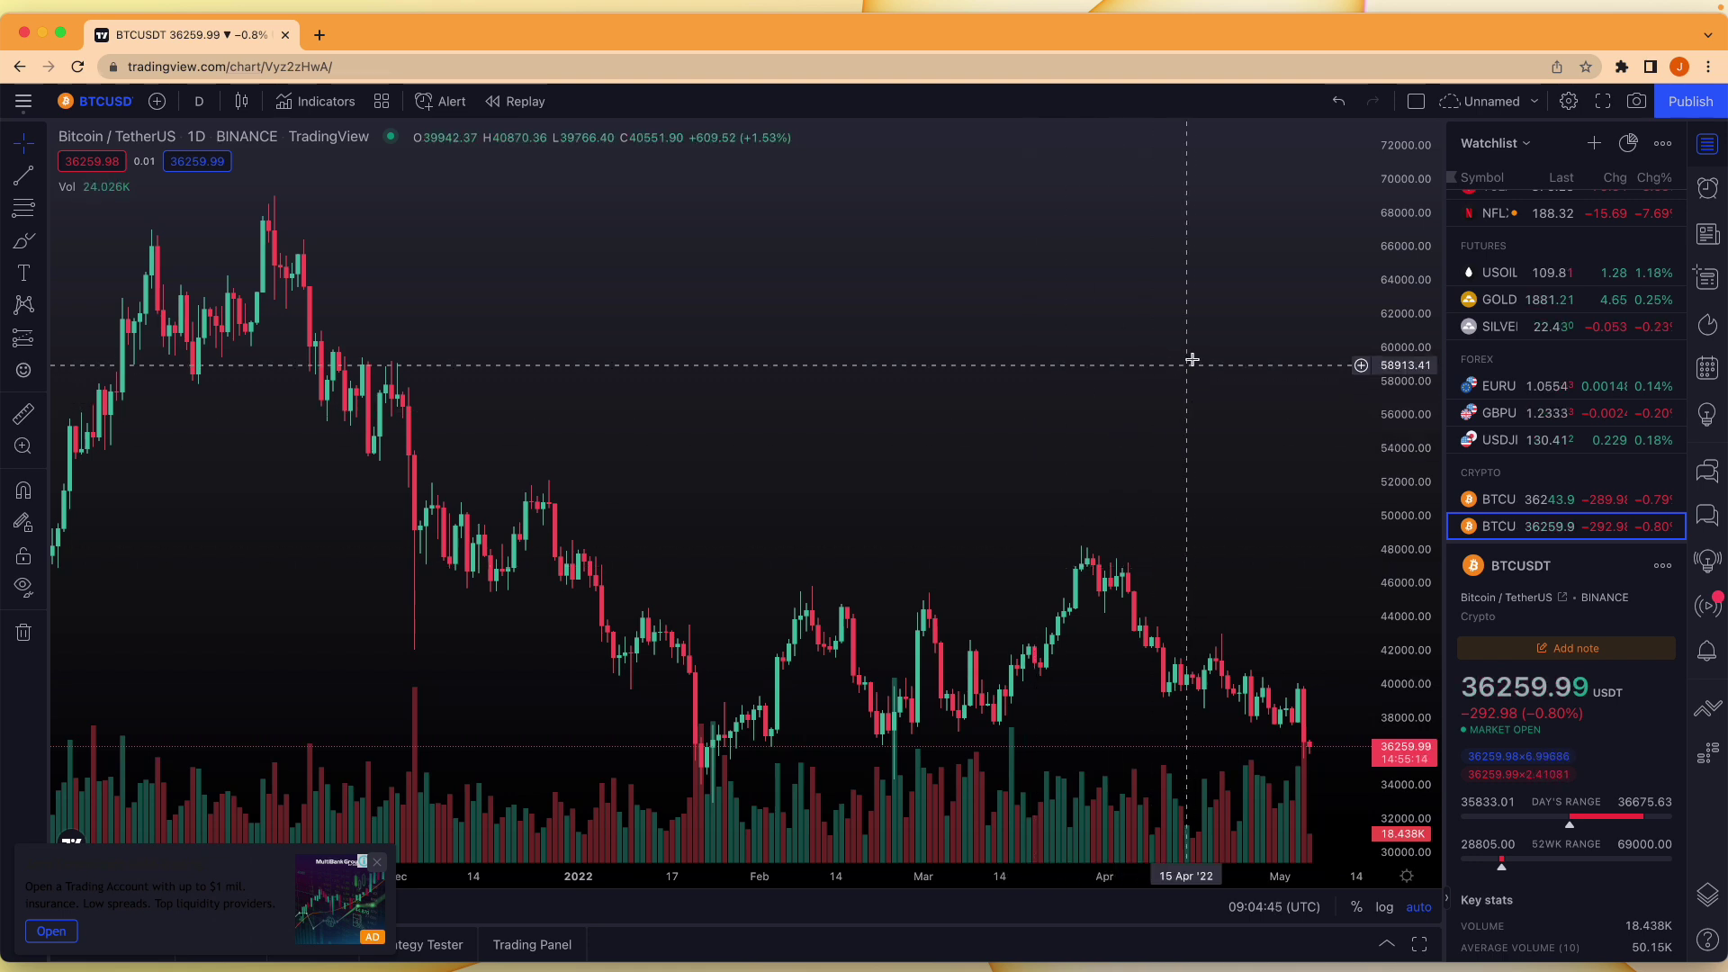
left_click(1467, 108)
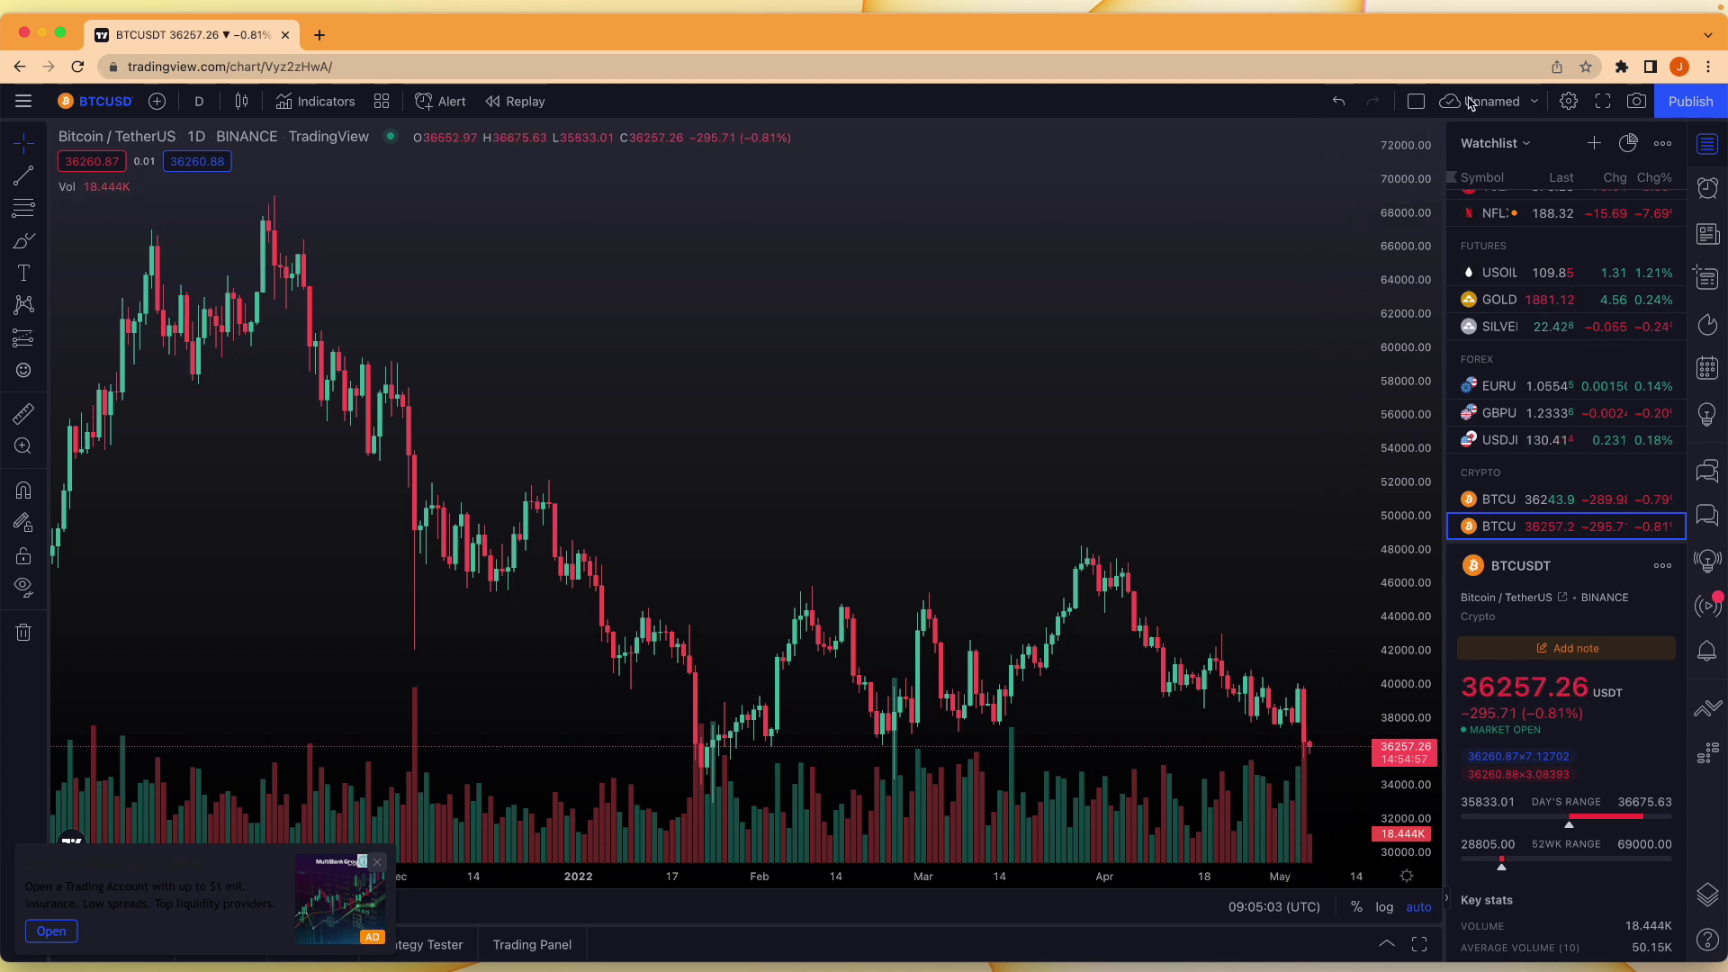
left_click(1536, 103)
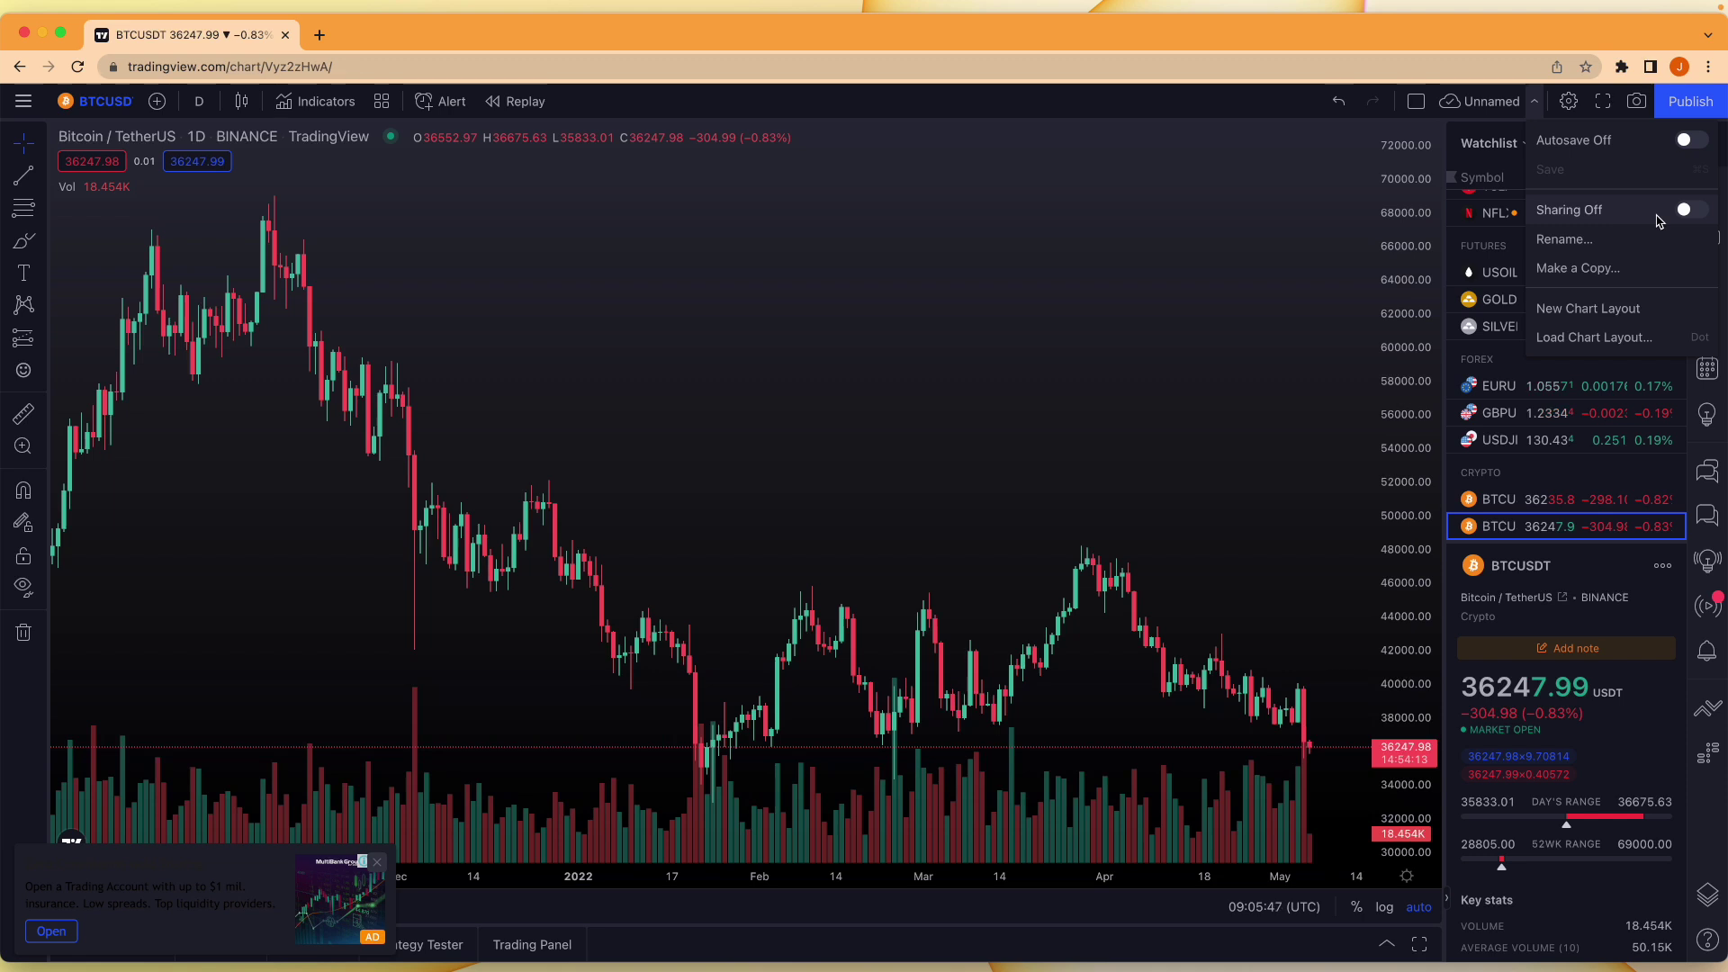
left_click(1058, 294)
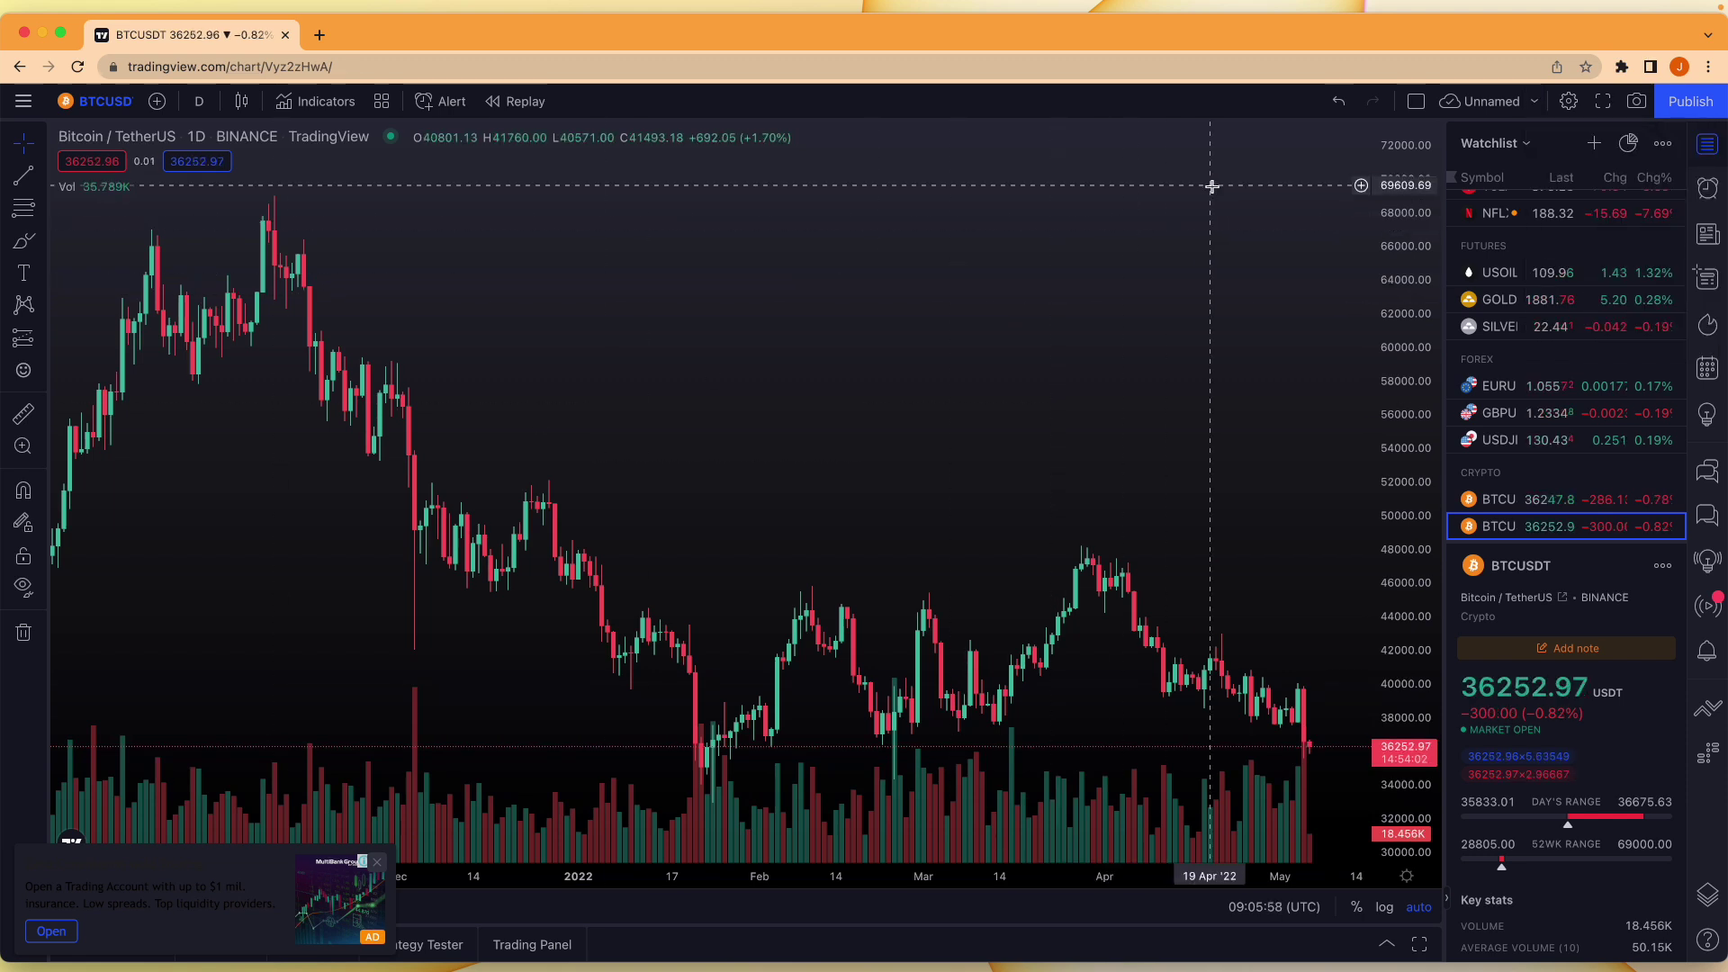
Rename the chart layout from Unnamed to 'Main'
left_click(1534, 102)
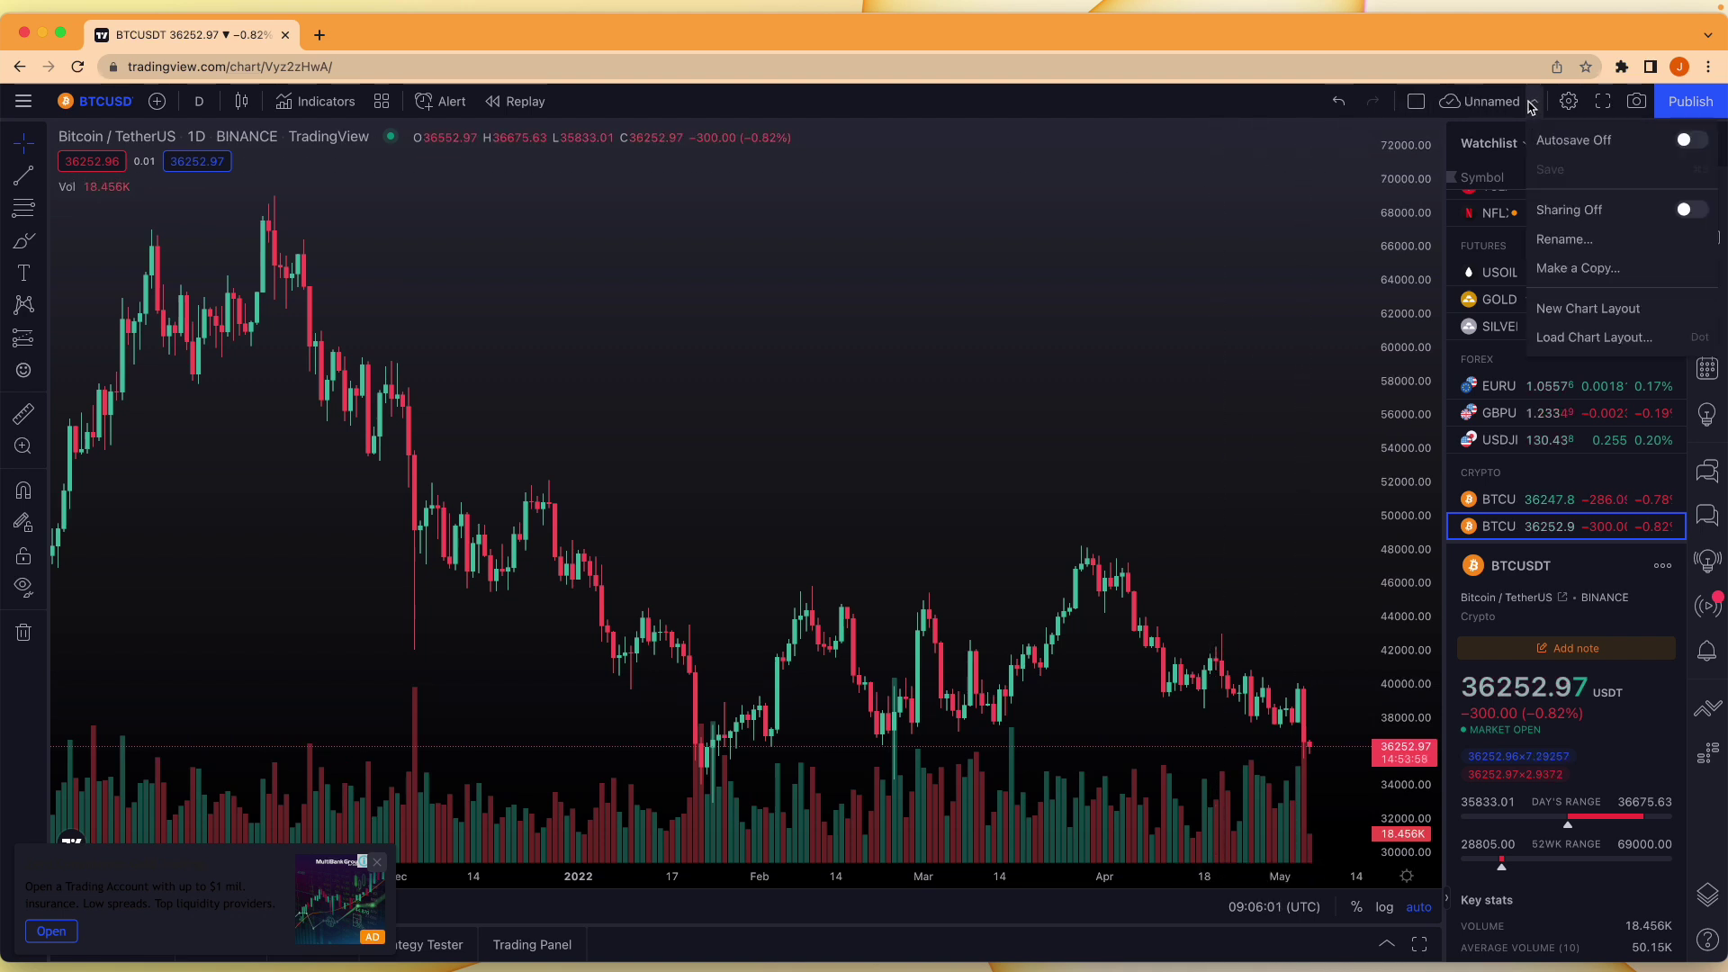
left_click(1566, 240)
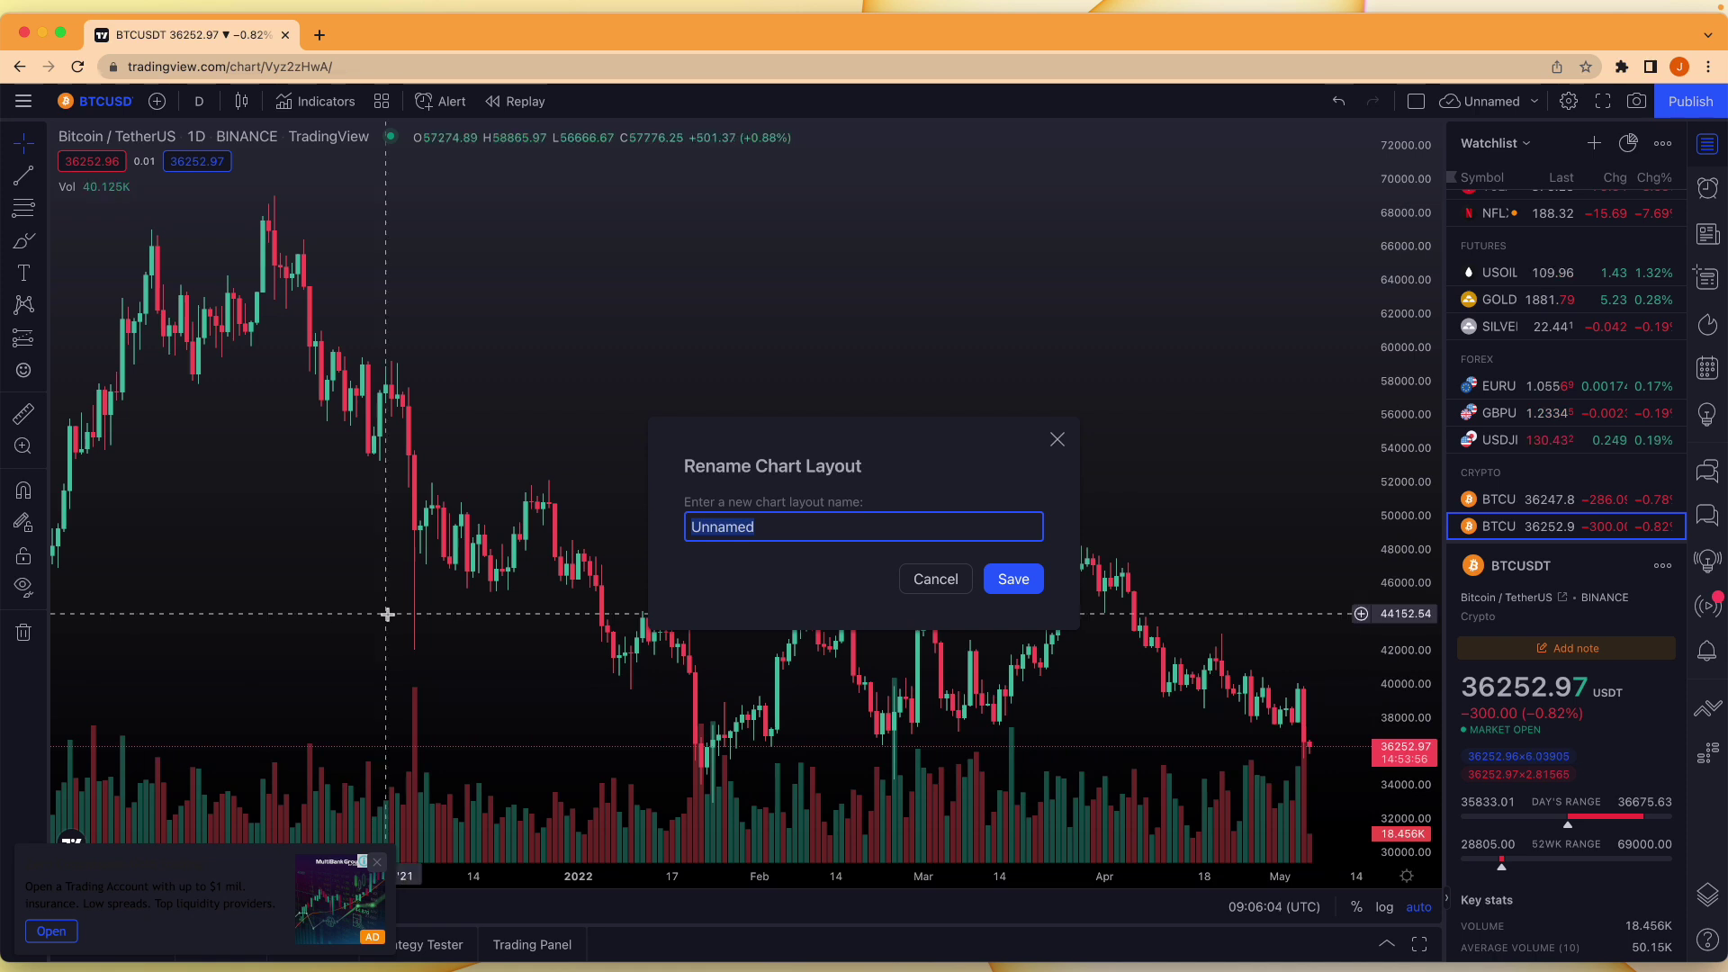
type("Main")
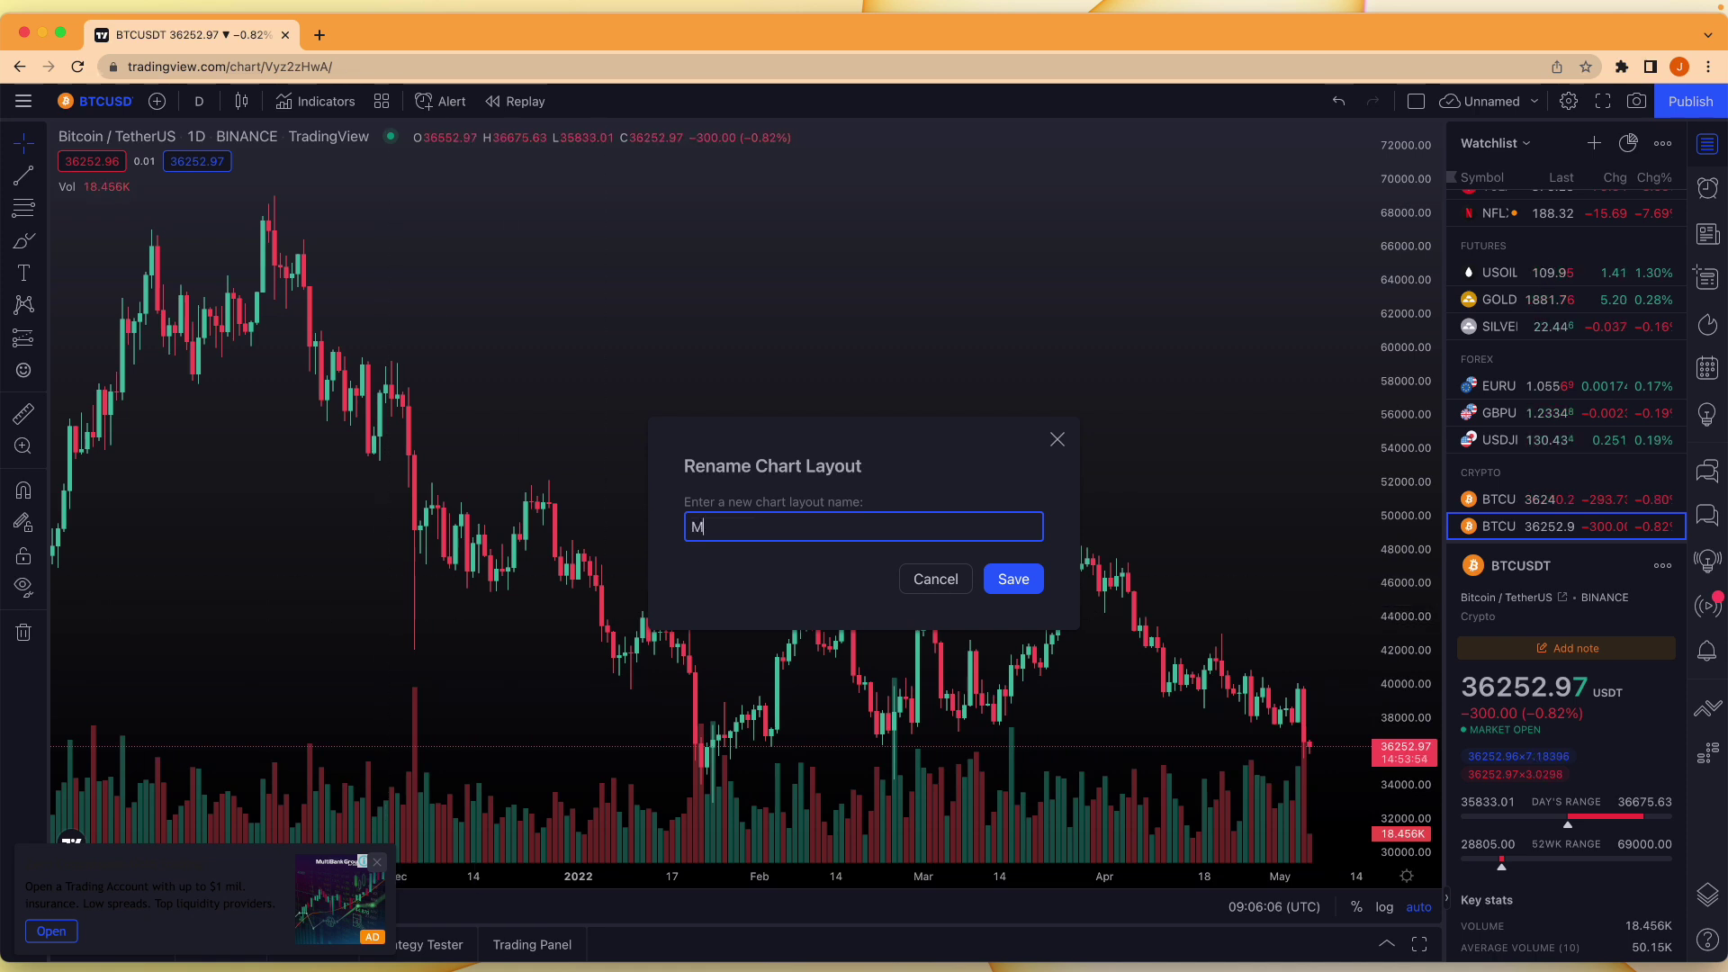
left_click(1004, 576)
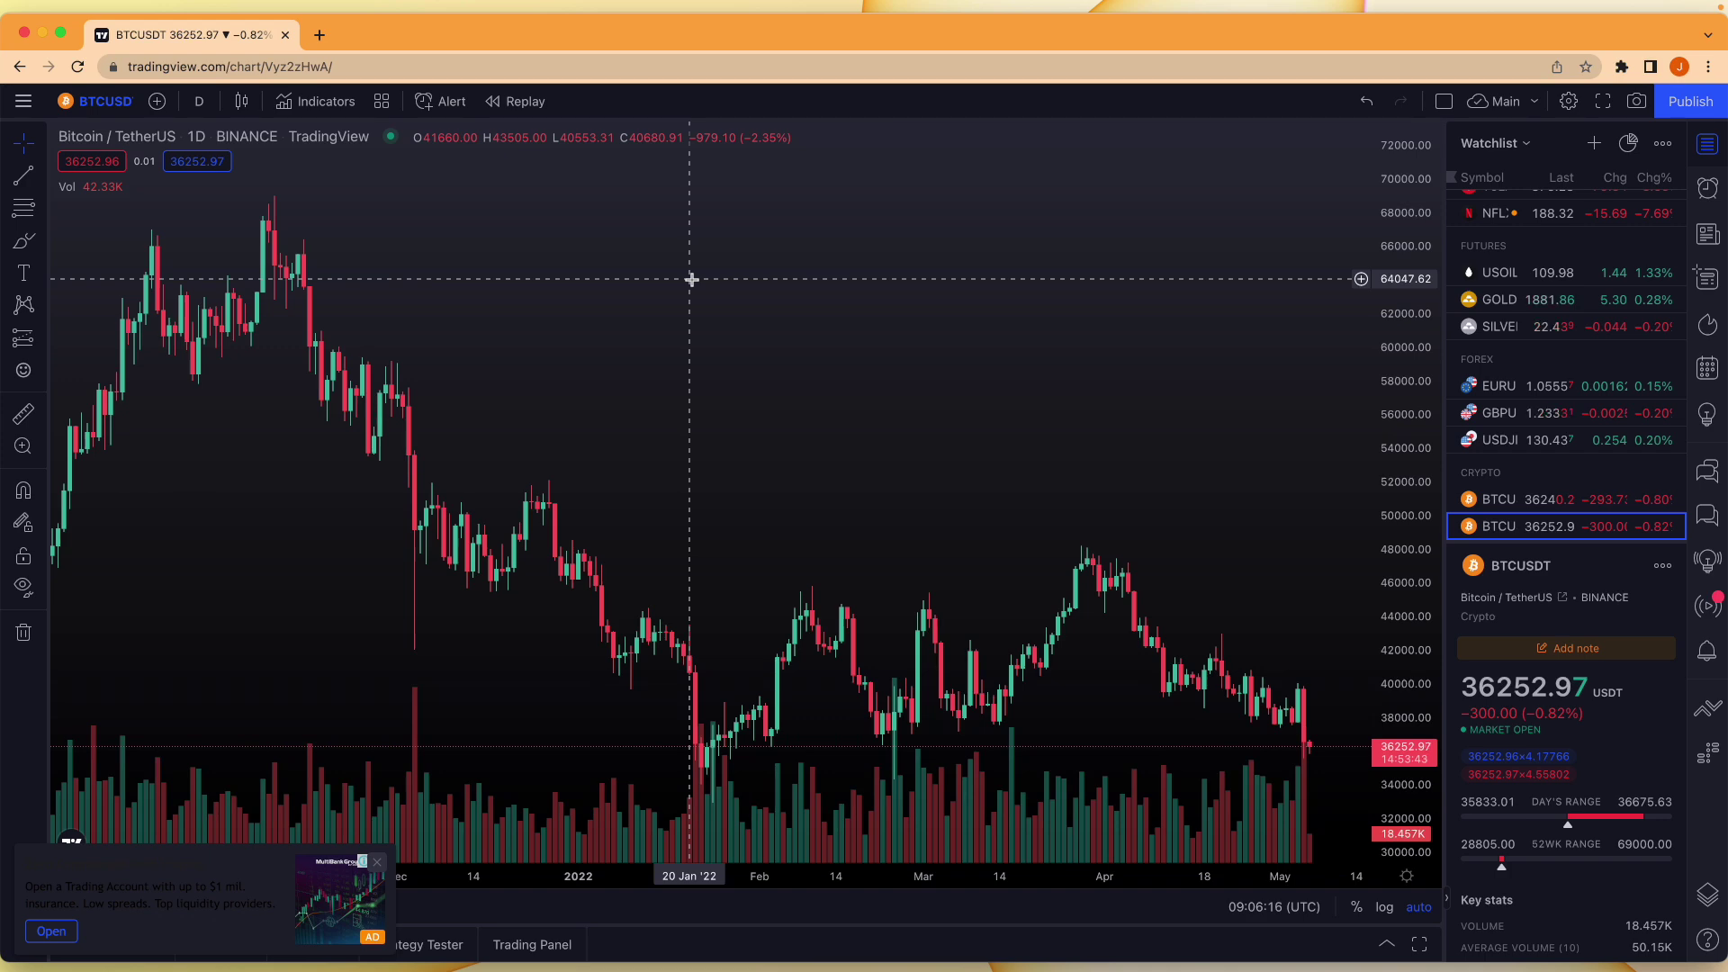
scroll(691, 279, "down", 5)
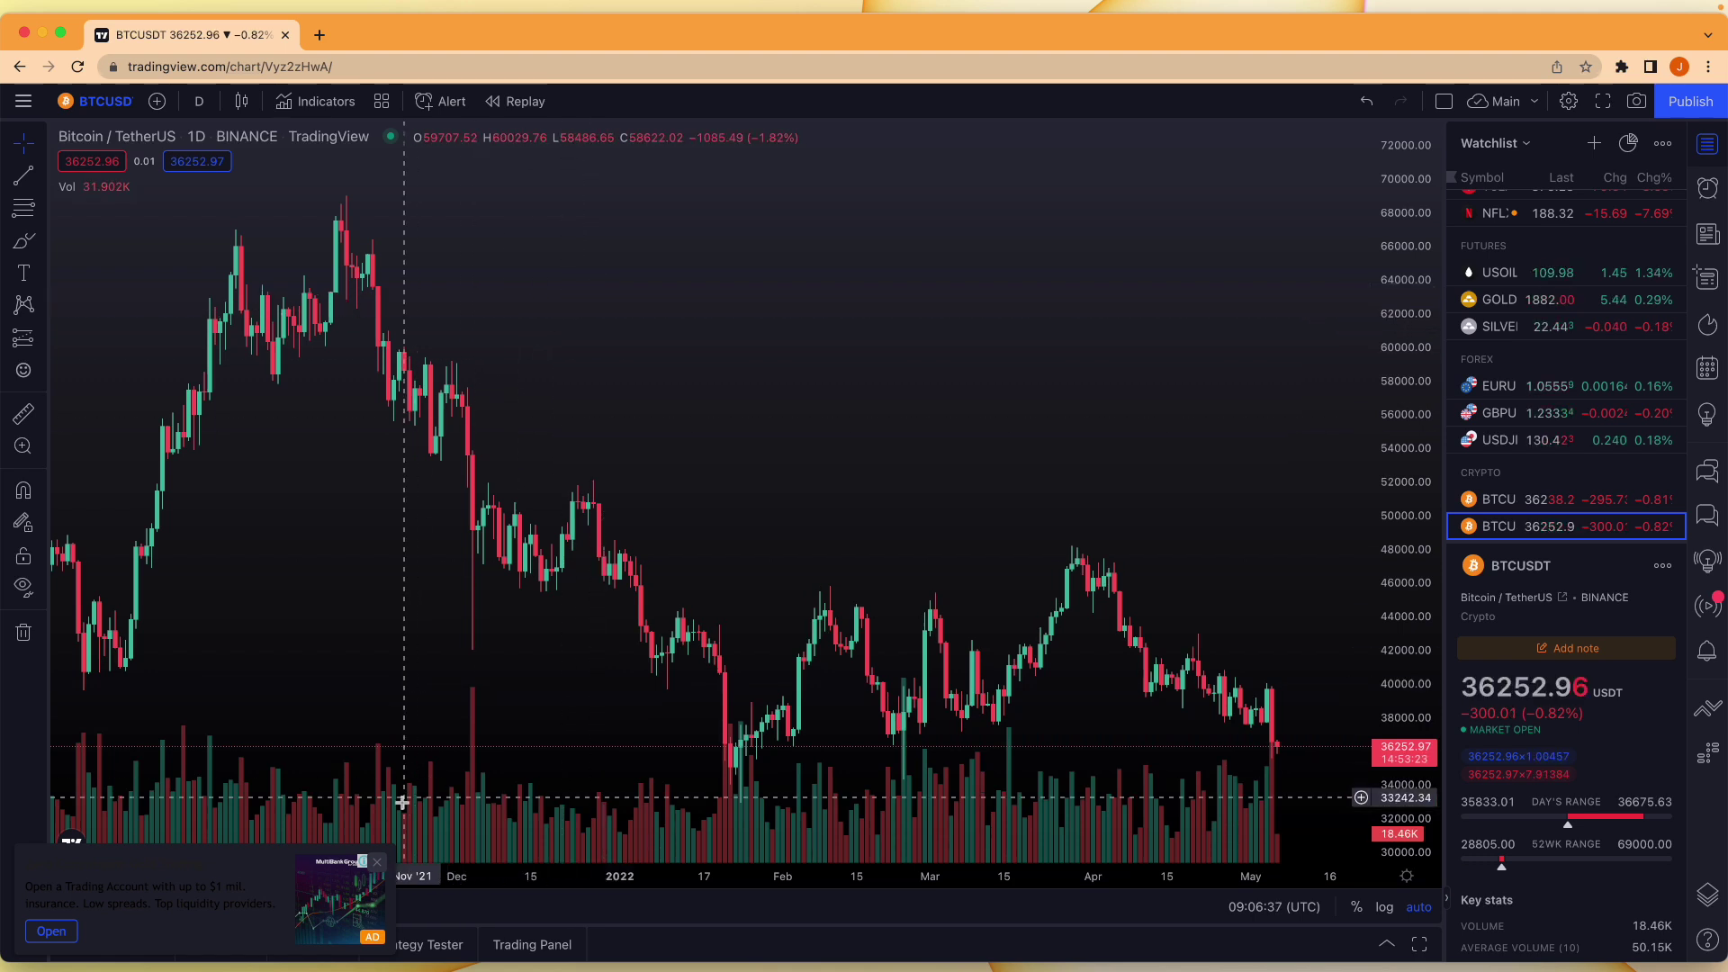
Close the ad and upgrade offer, then move Volume to a thin pane below price
left_click(379, 868)
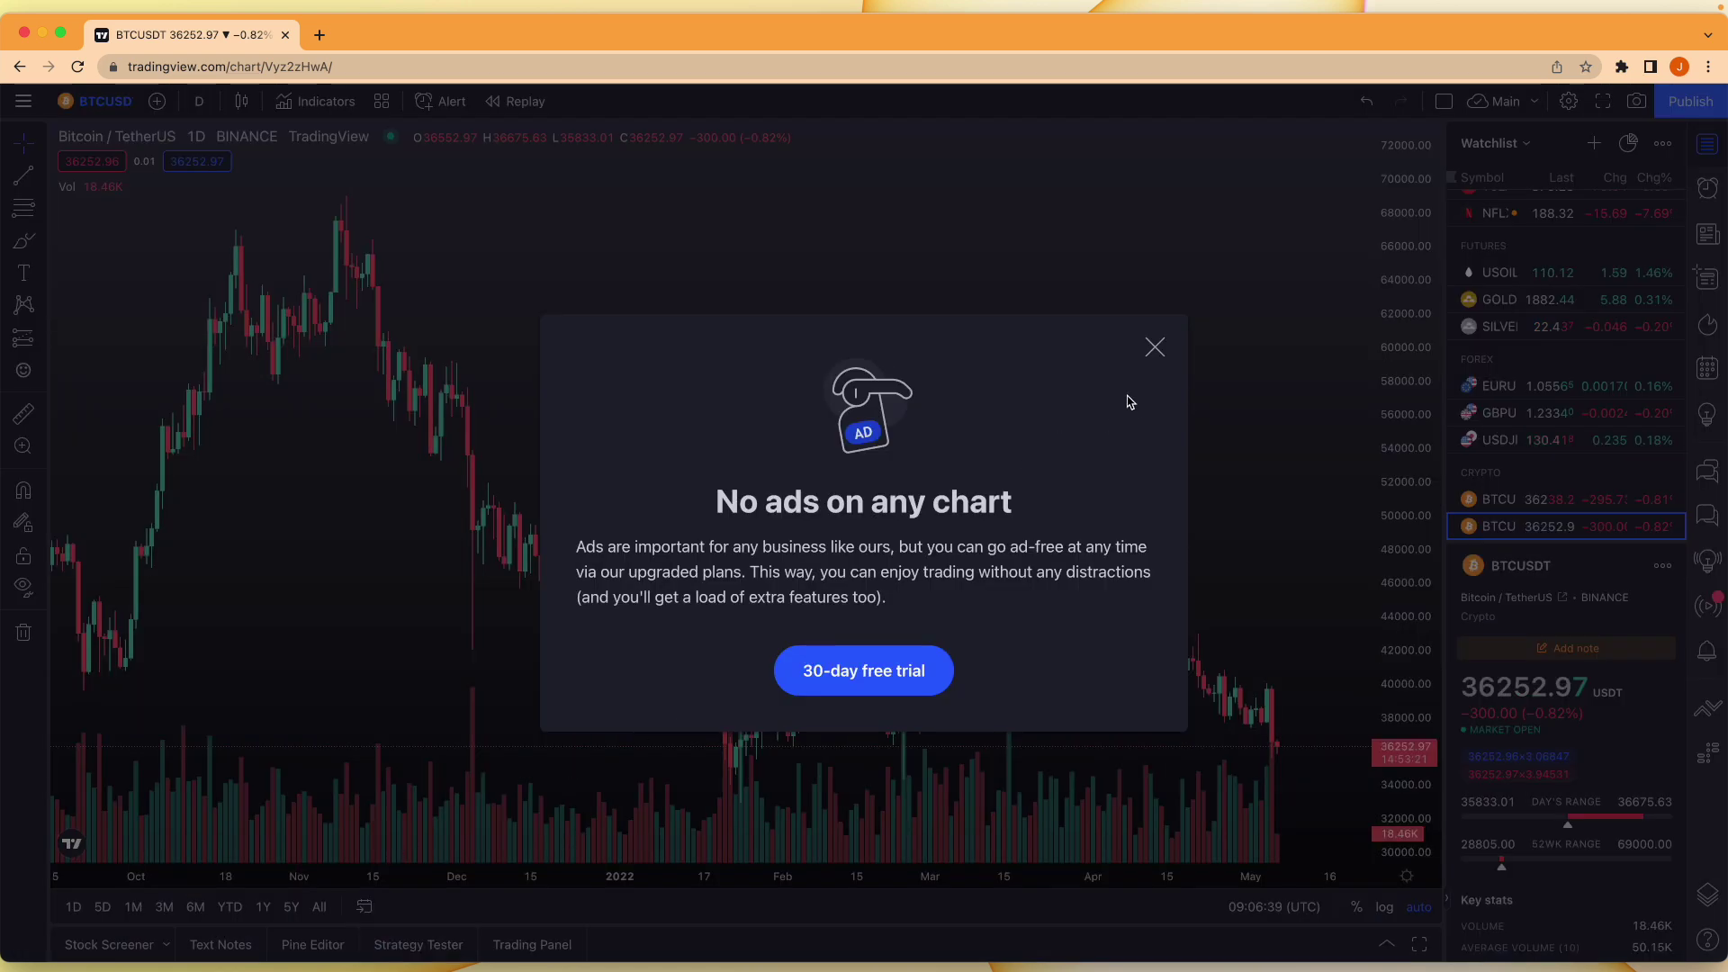
left_click(1155, 347)
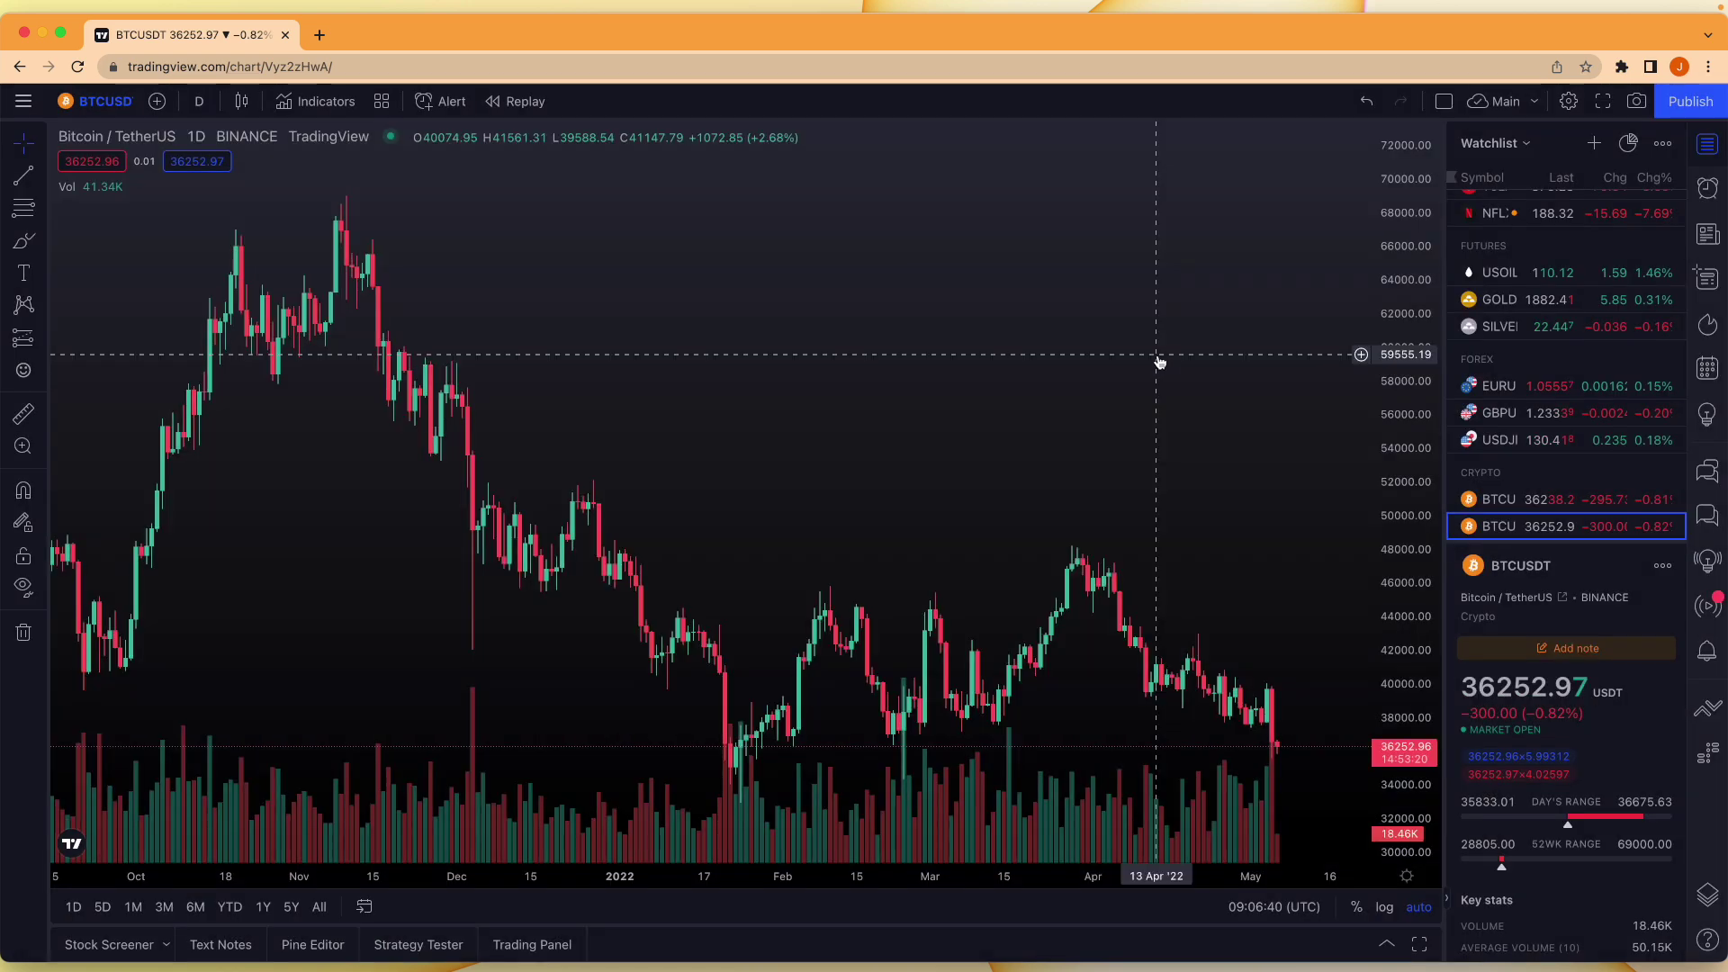
right_click(460, 817)
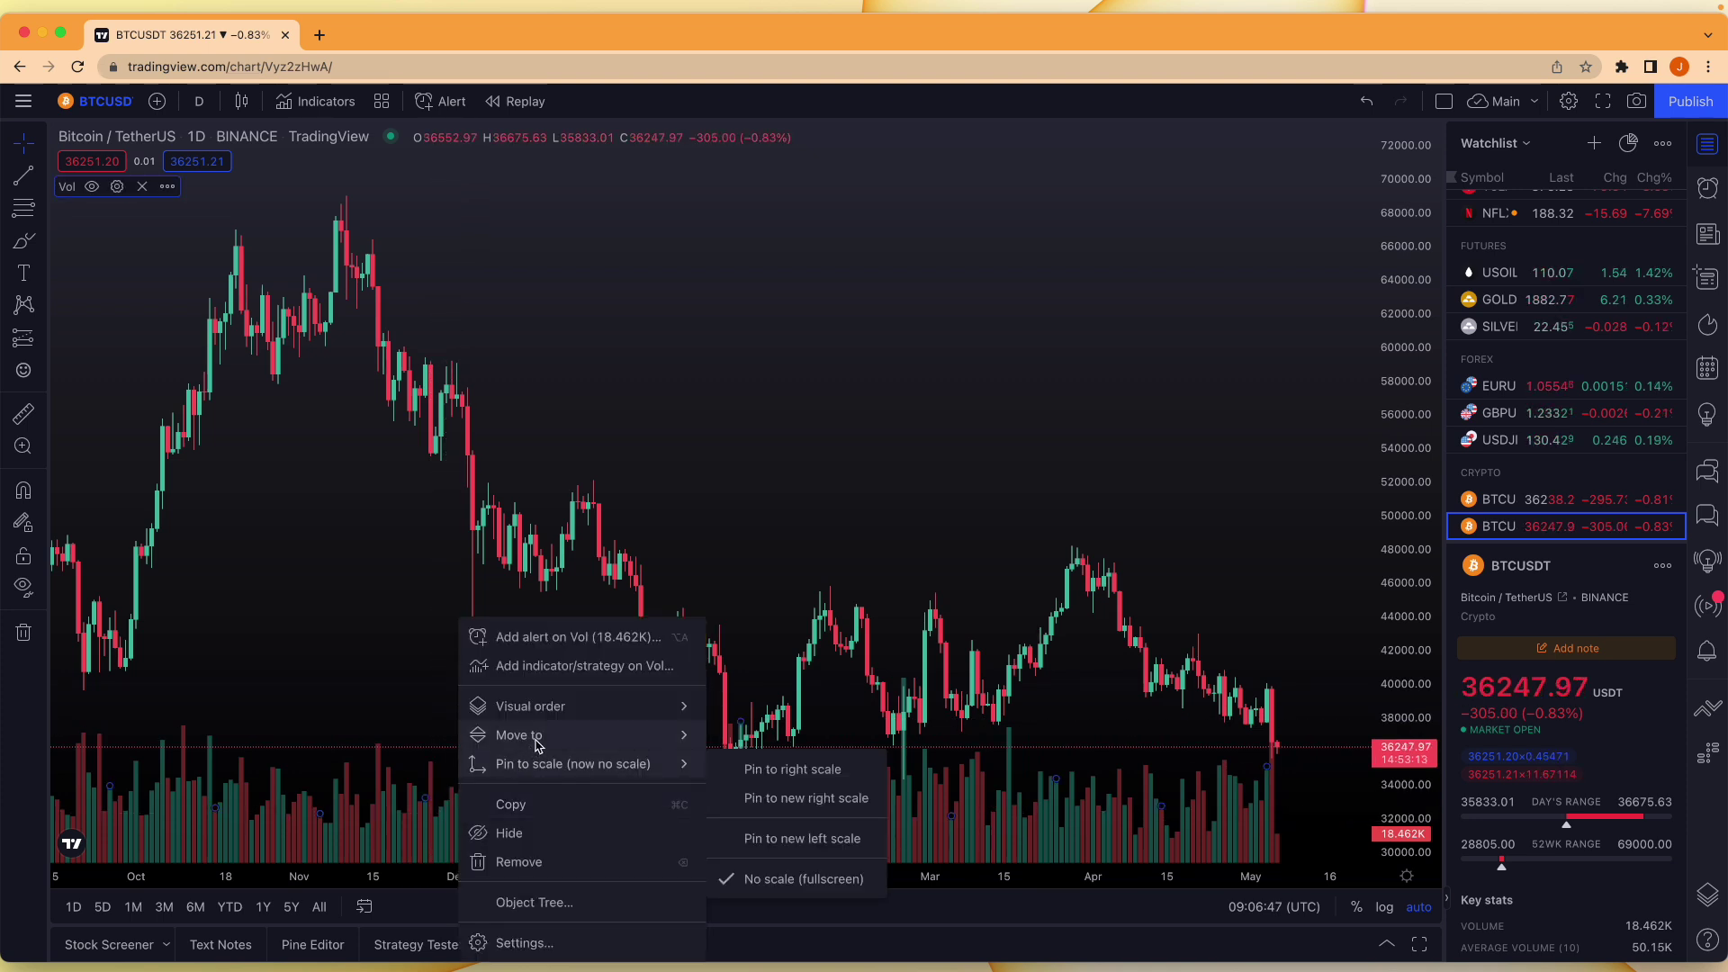
mouse_move(630, 735)
left_click(761, 770)
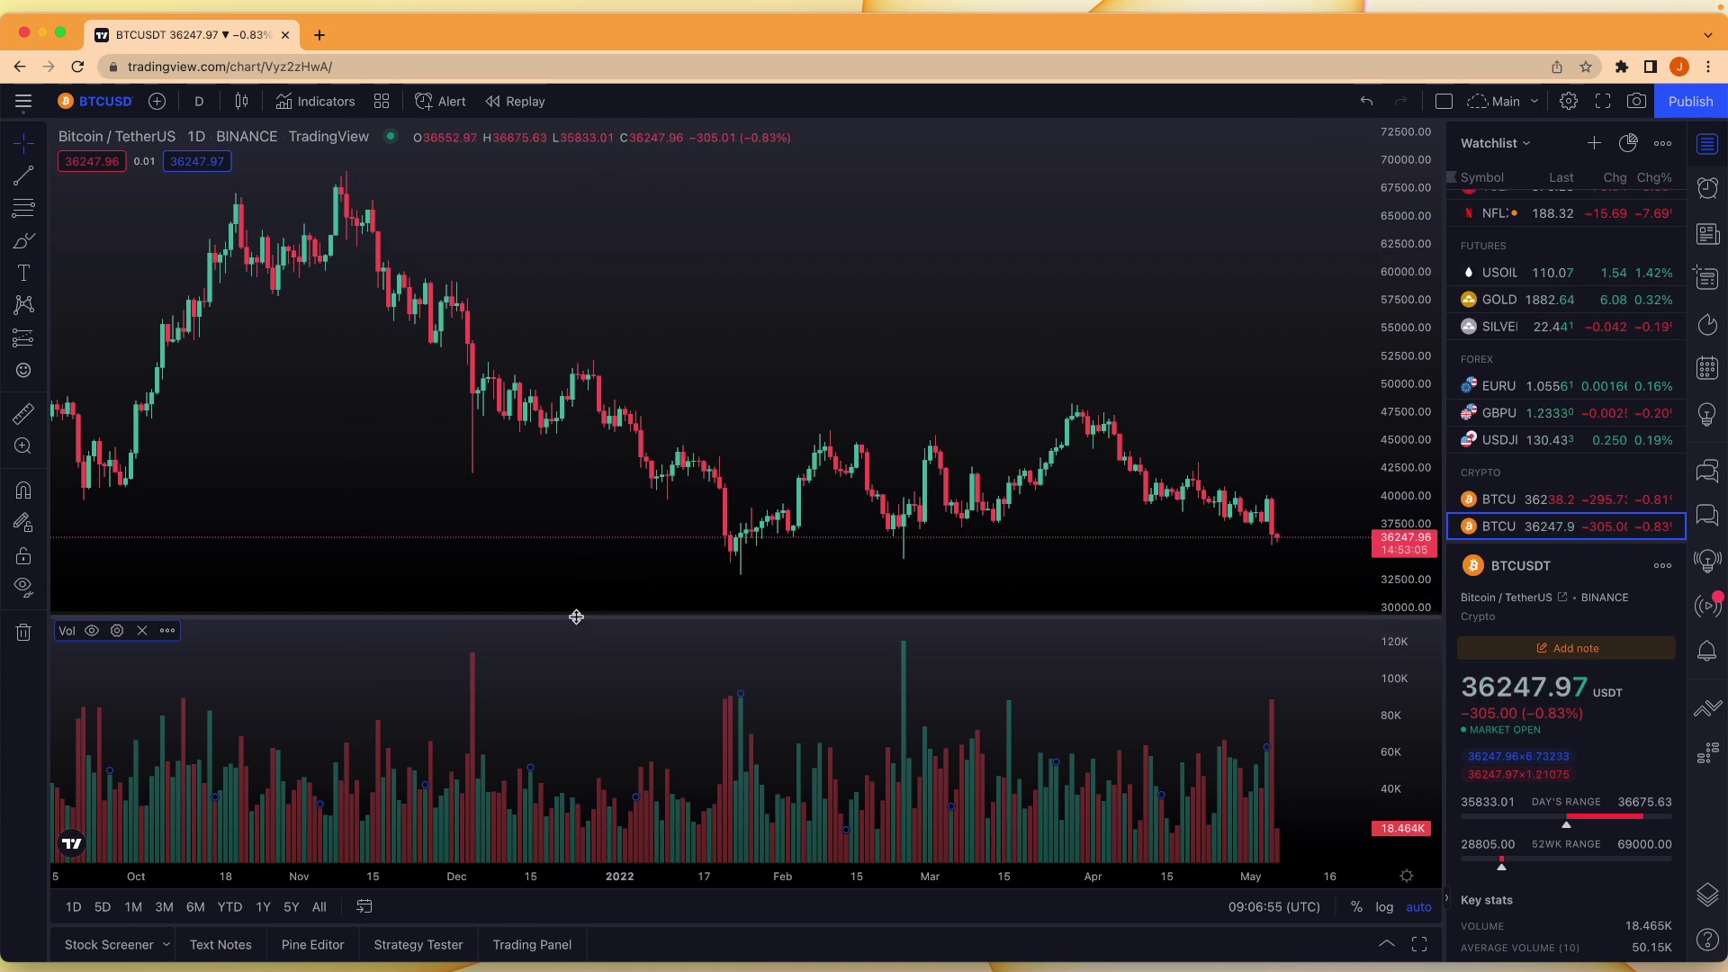
left_click_drag(576, 616, 576, 436)
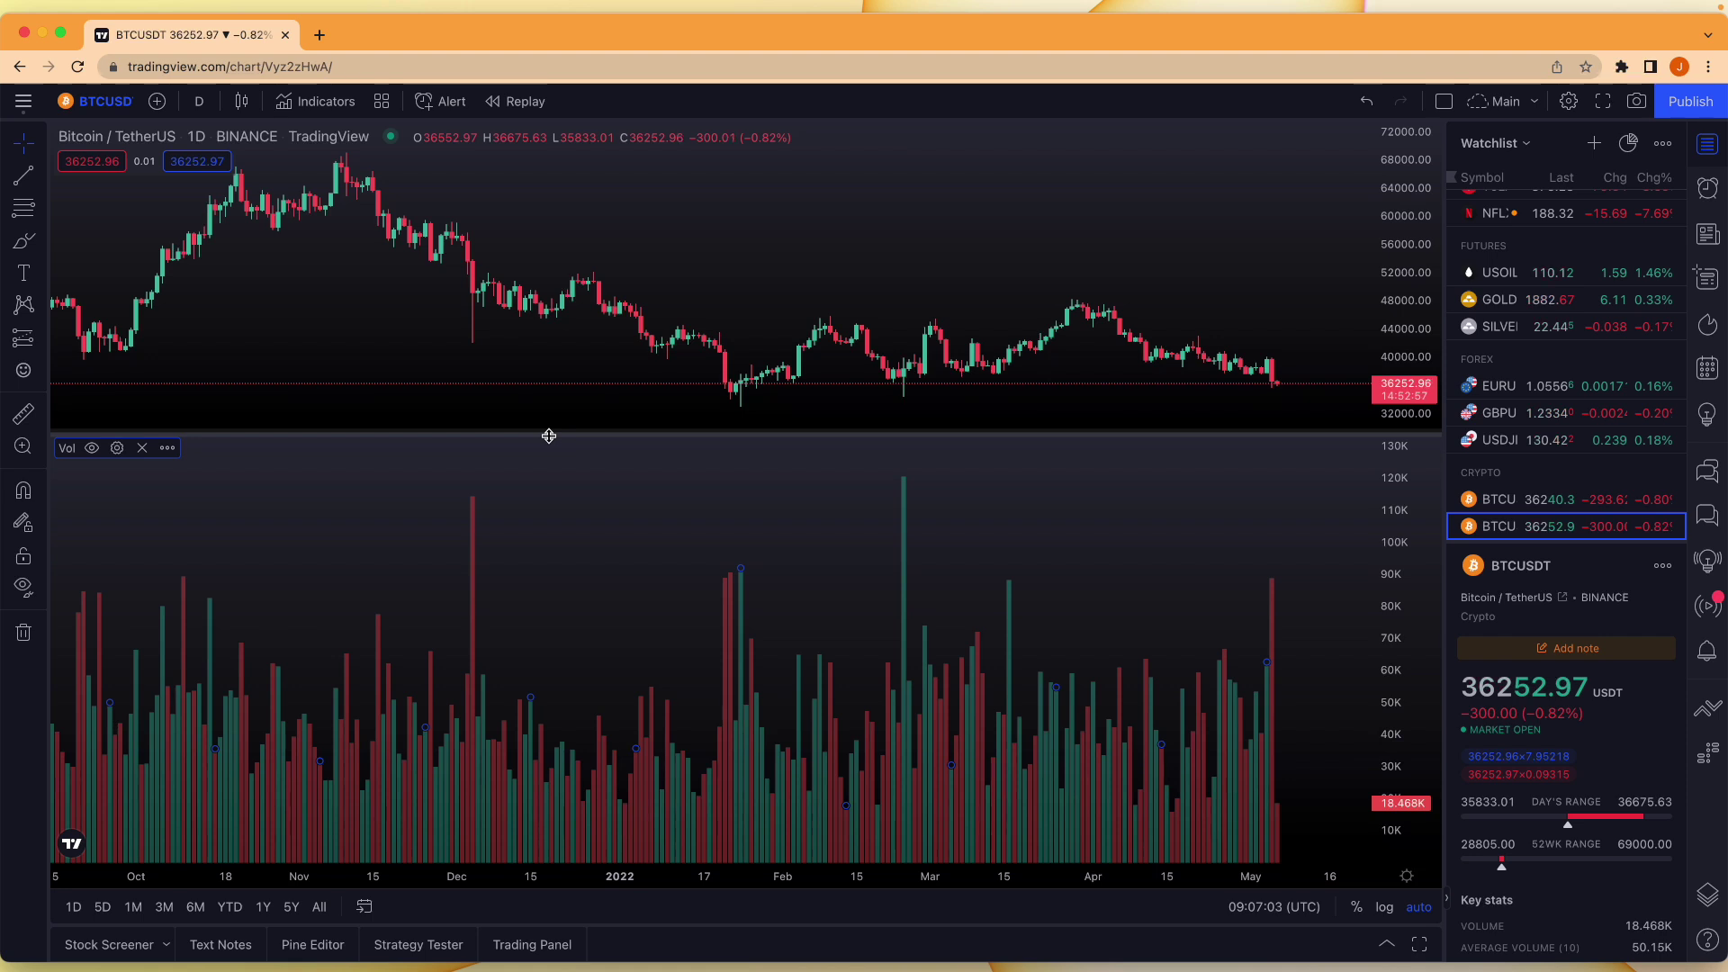
left_click_drag(549, 435, 533, 793)
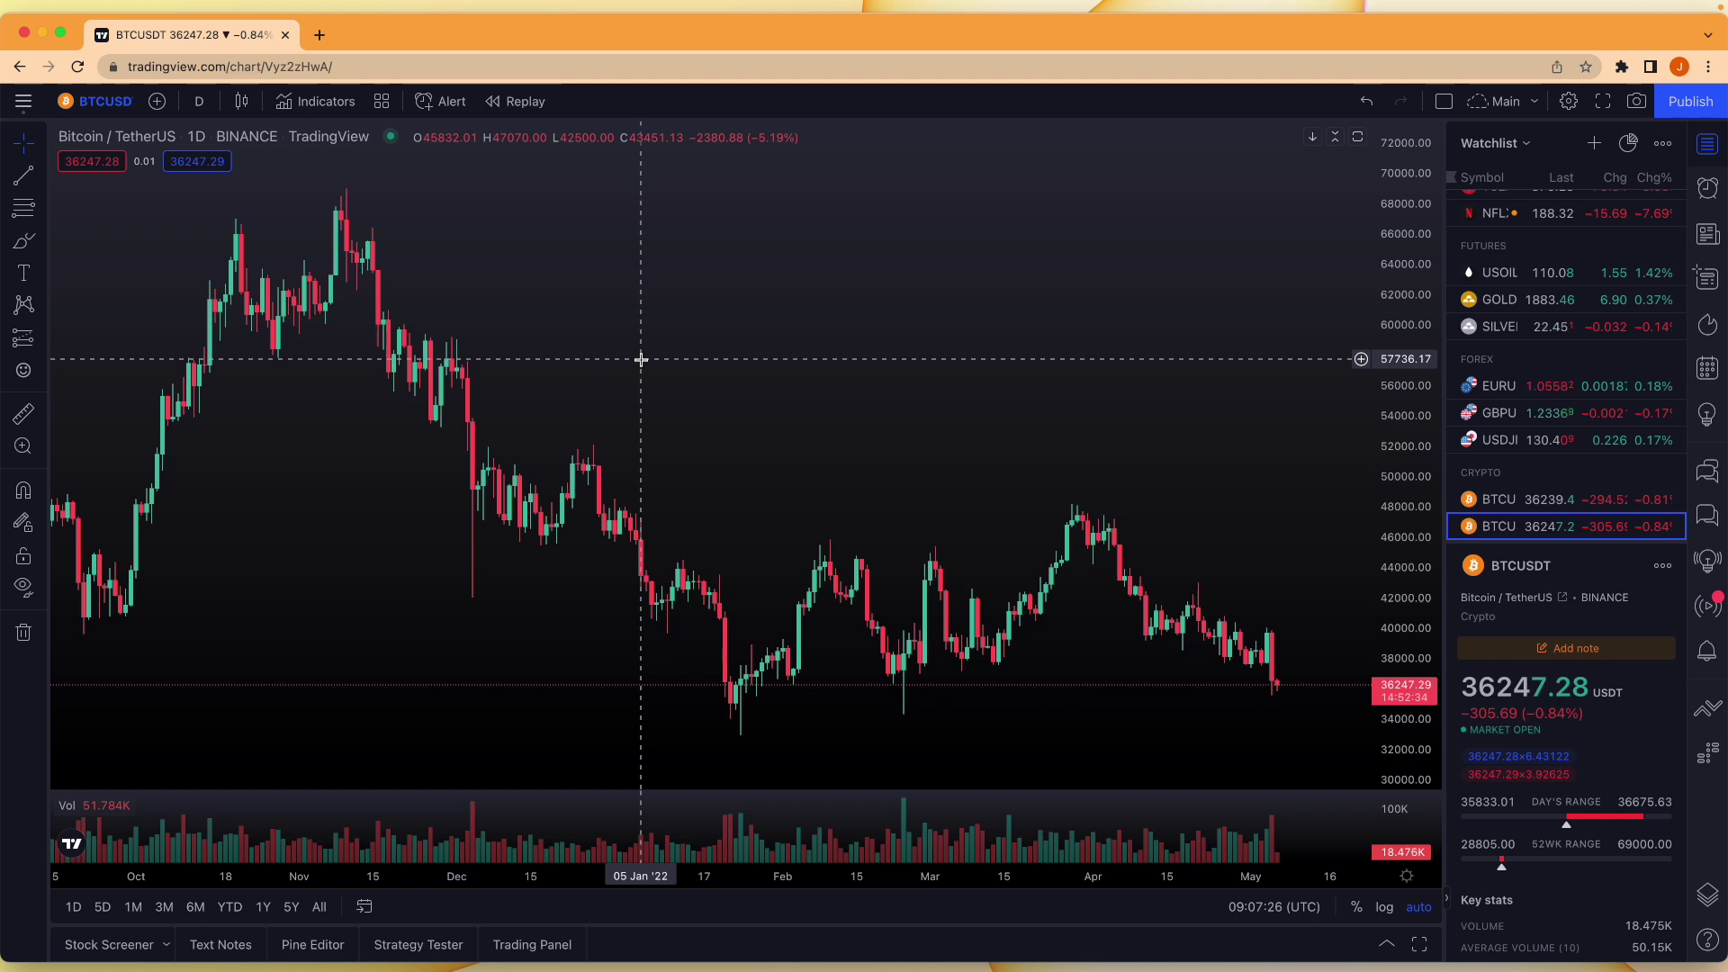
Add the Volume Weighted Average Price (VWAP) indicator found by searching 'vwap'
left_click(318, 107)
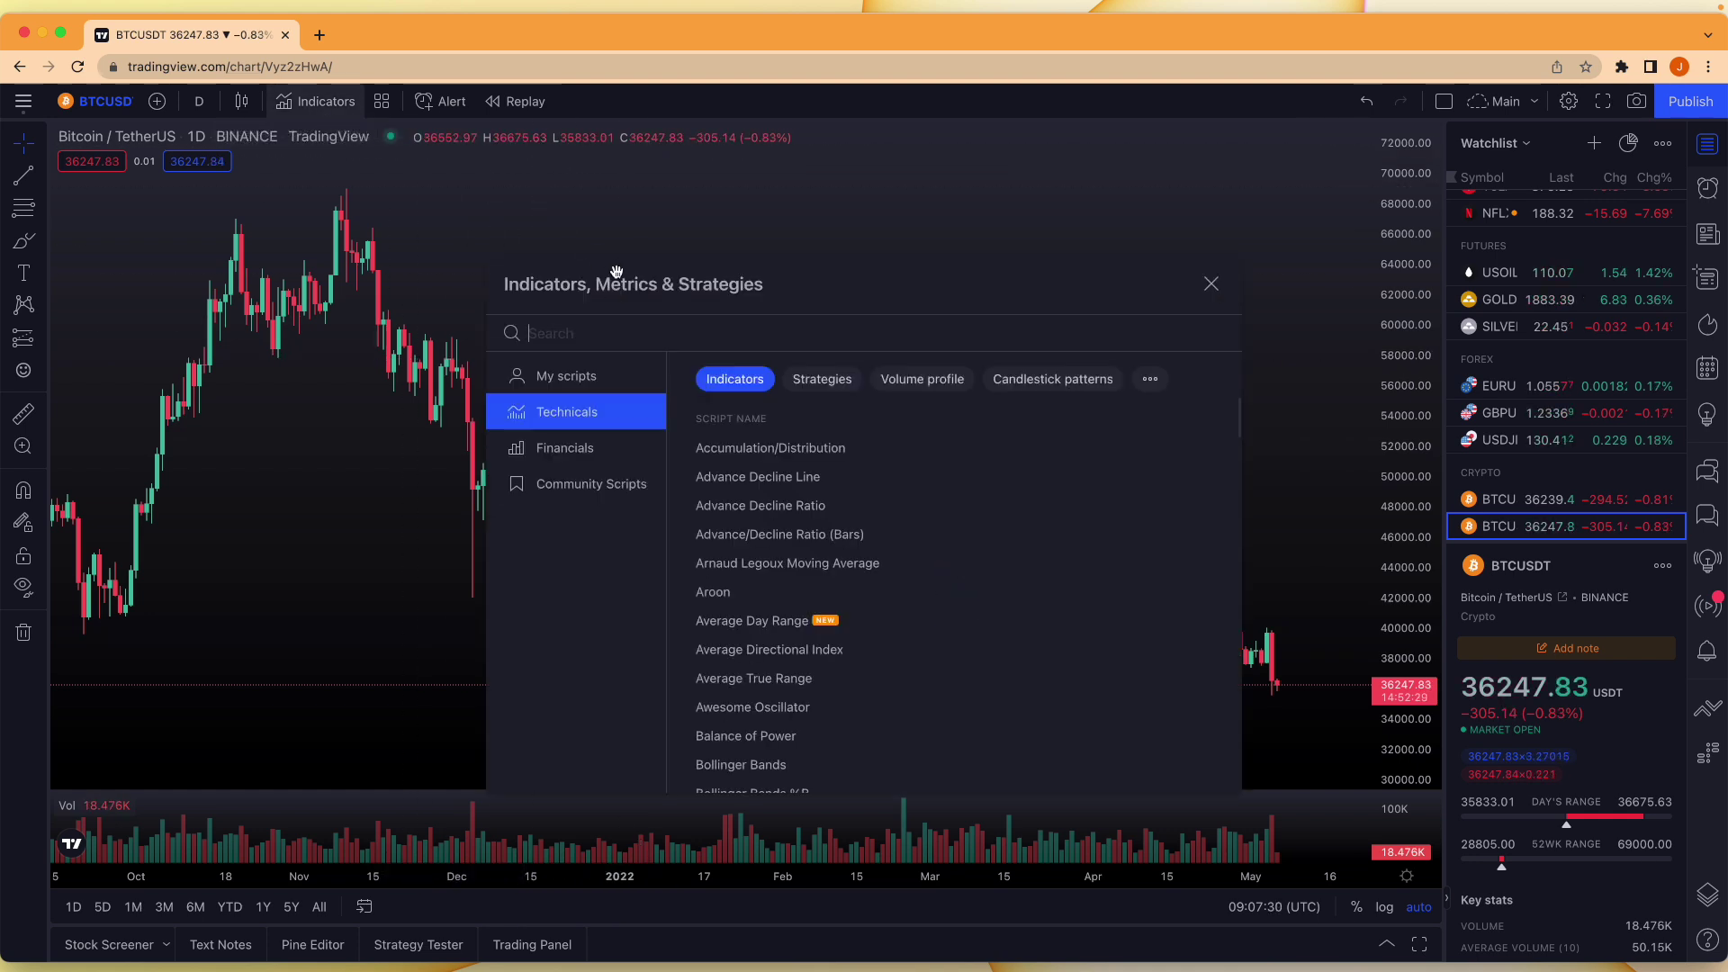
type("vwap")
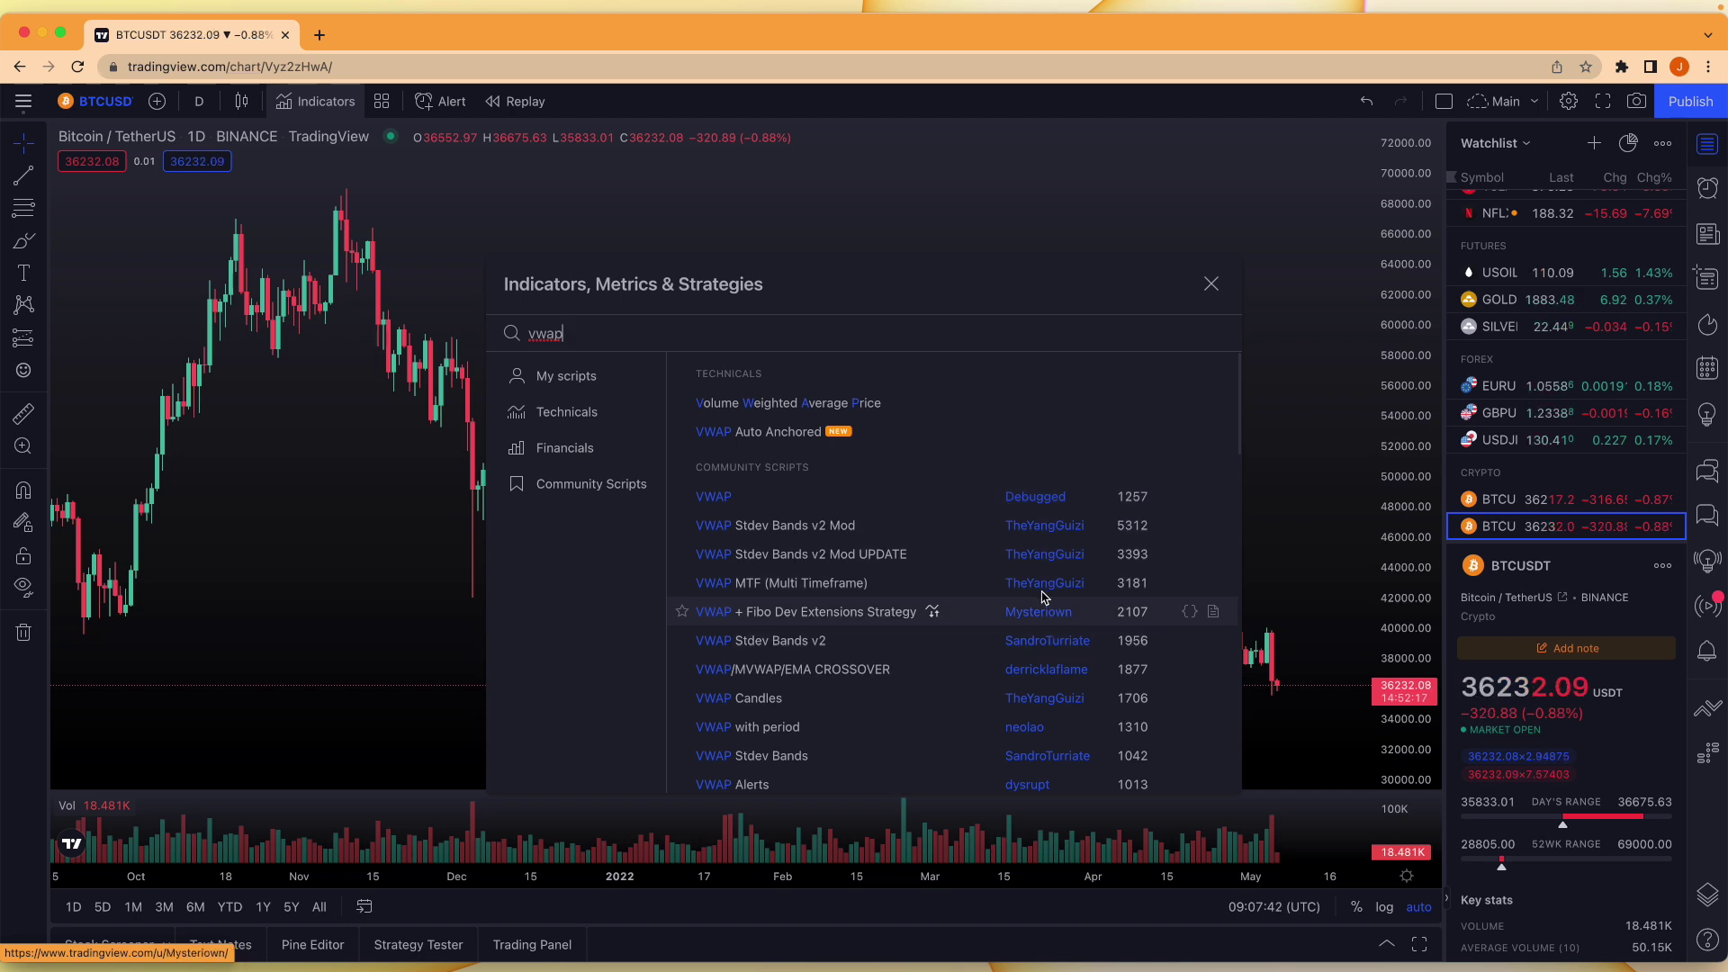
left_click(869, 405)
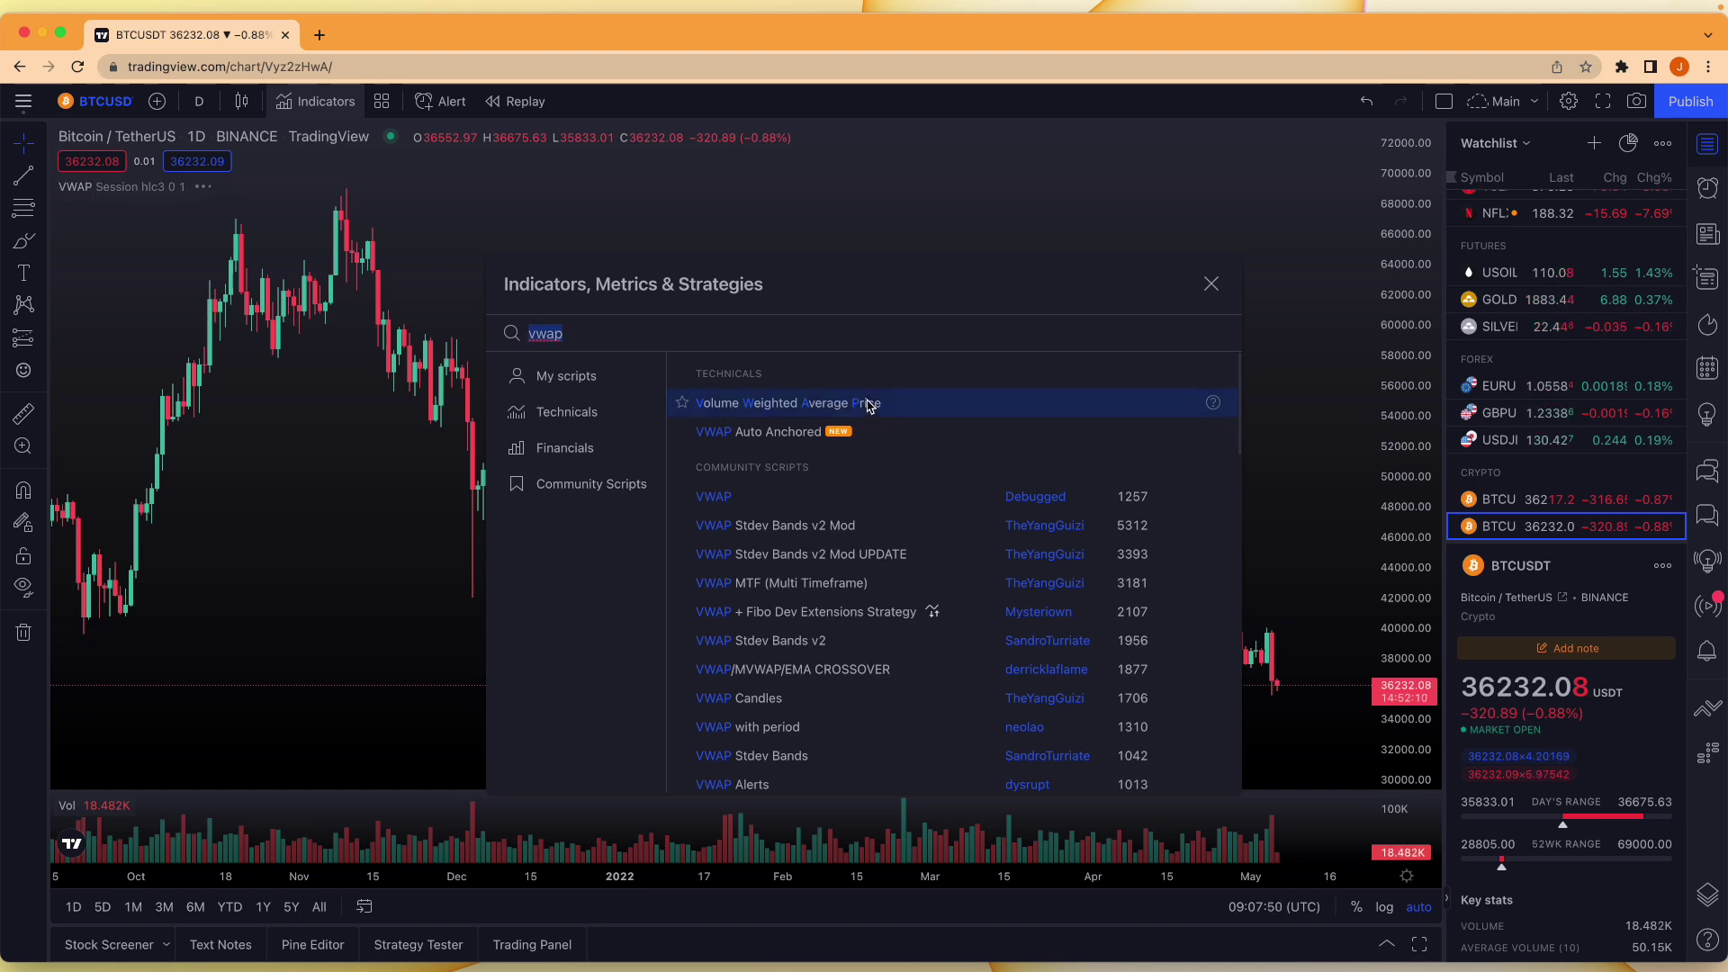
left_click(1213, 283)
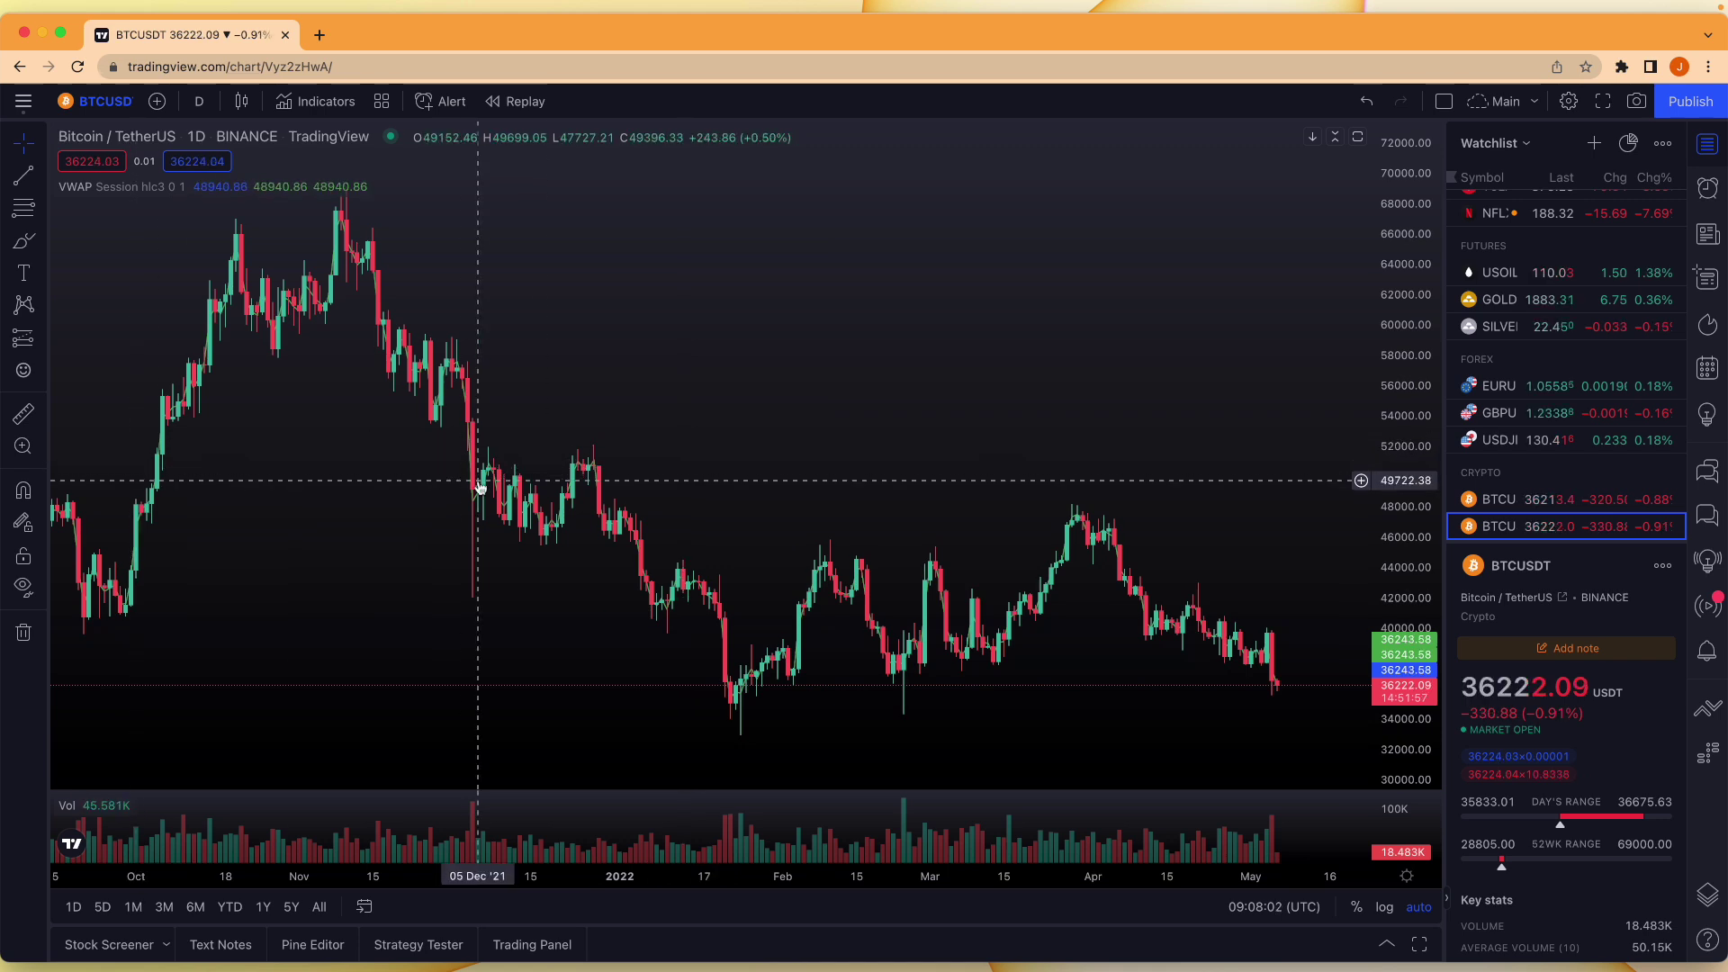
left_click(198, 101)
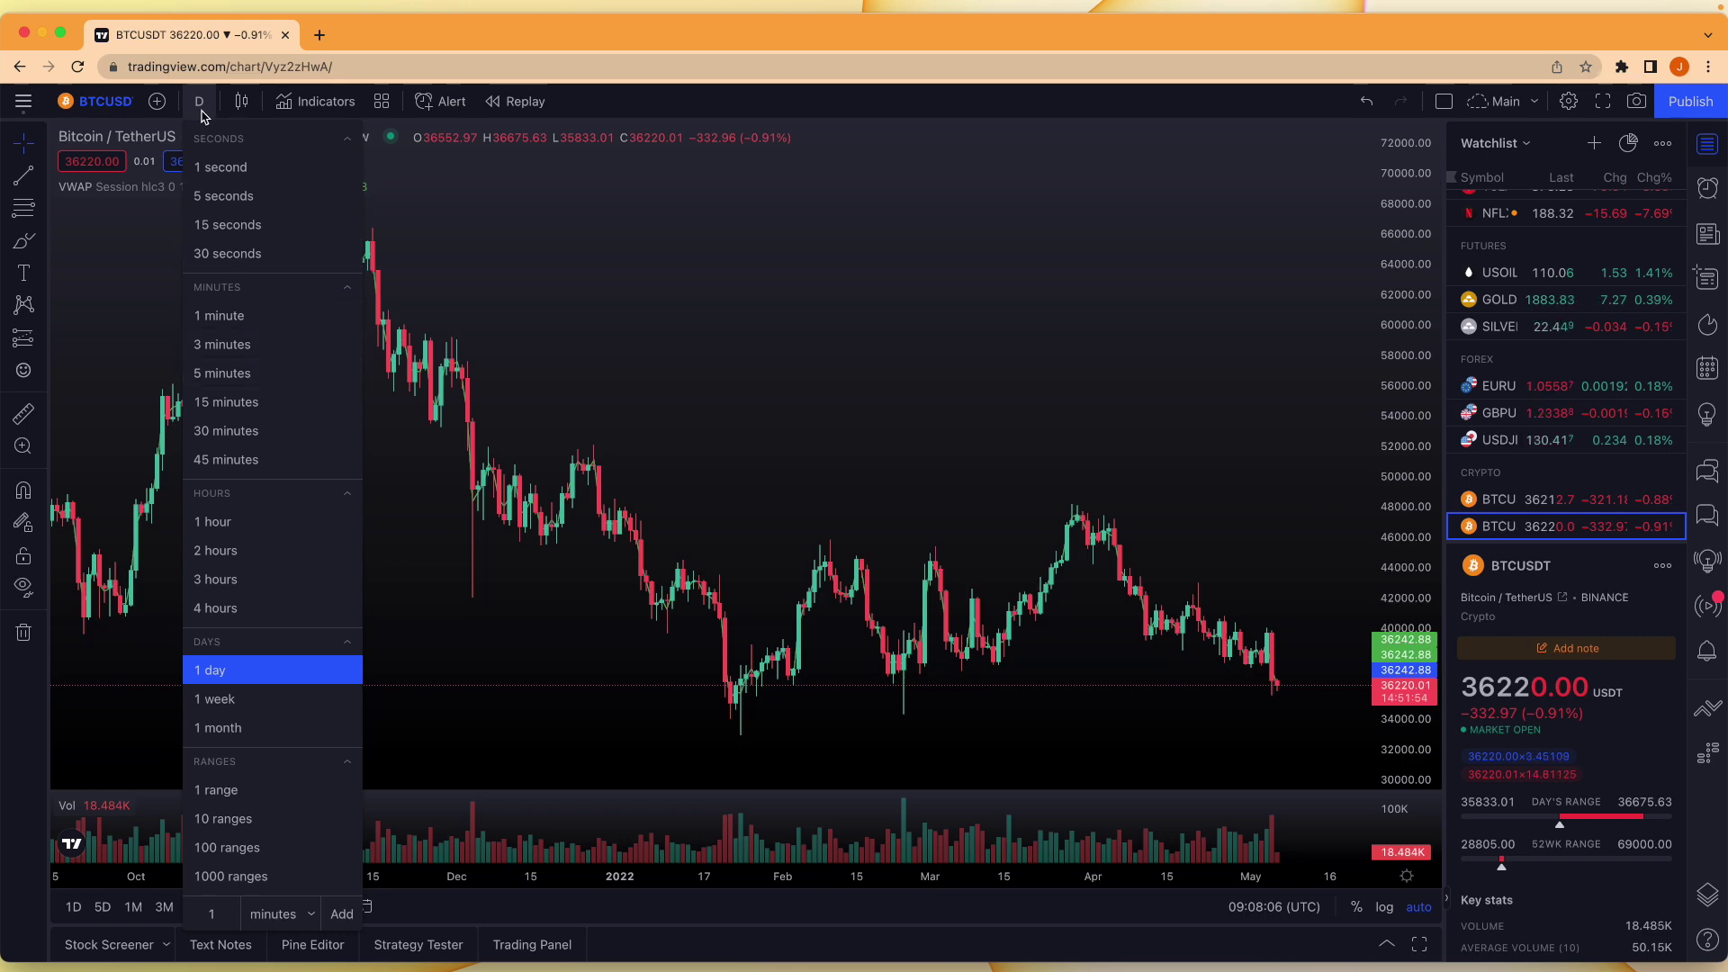
Switch to 30-minute candles and remove VWAP's upper band, lower band and band fill
left_click(233, 431)
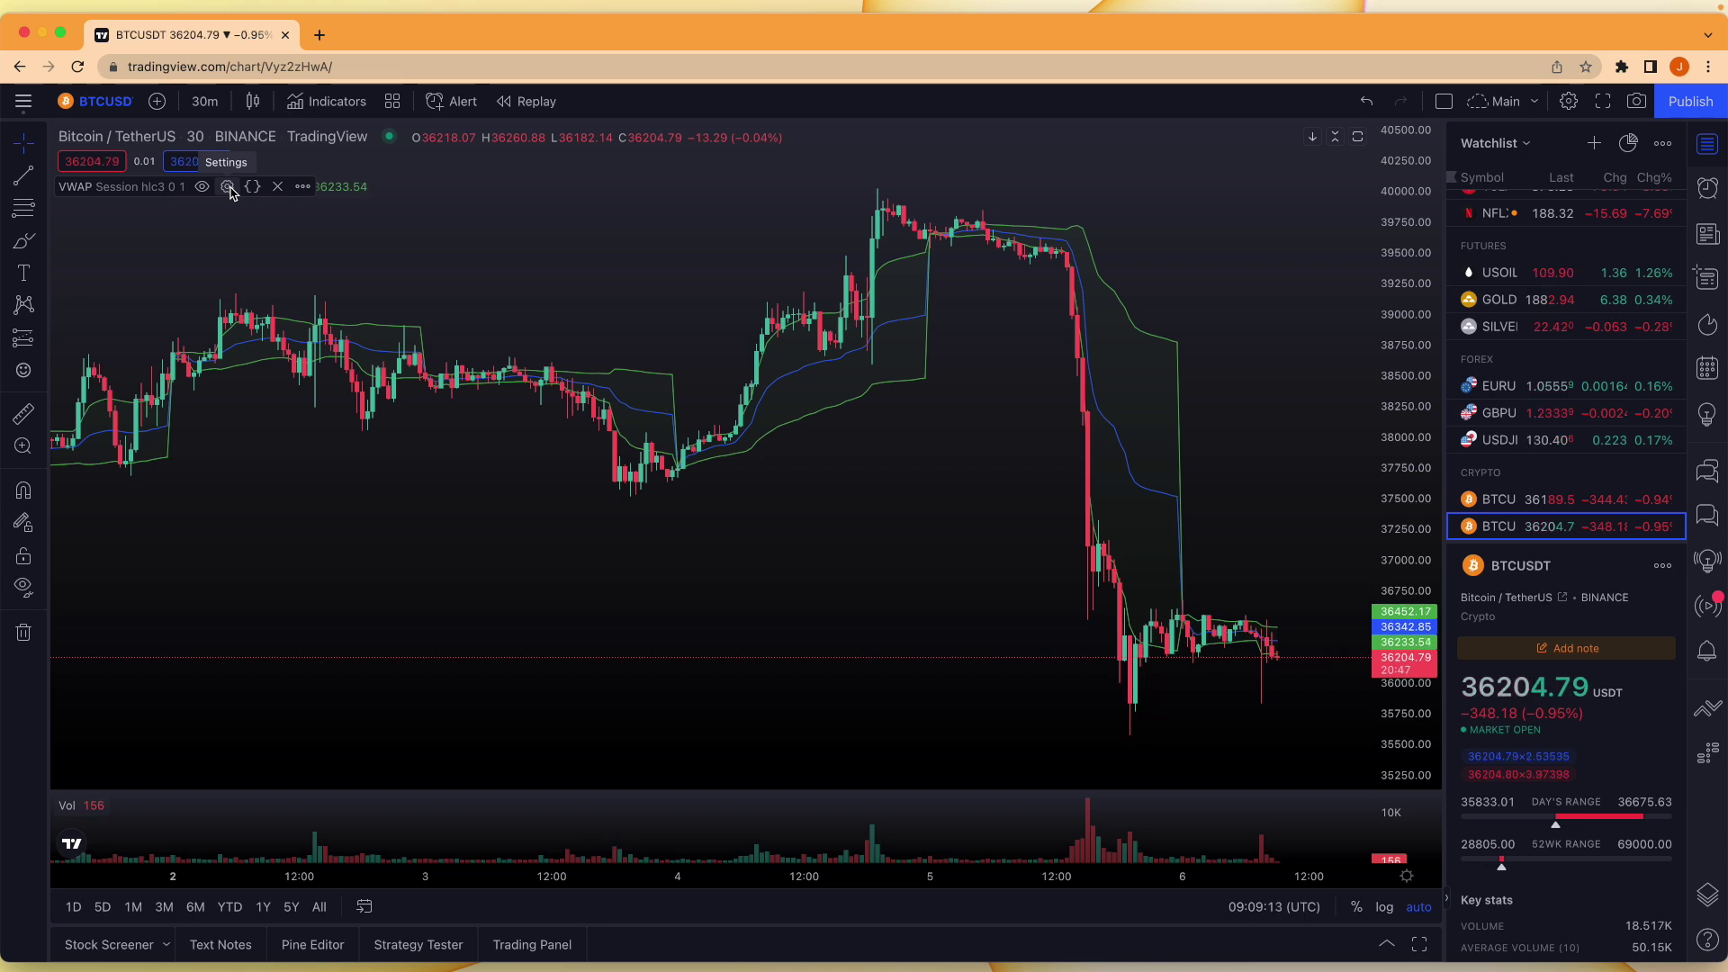
left_click(228, 188)
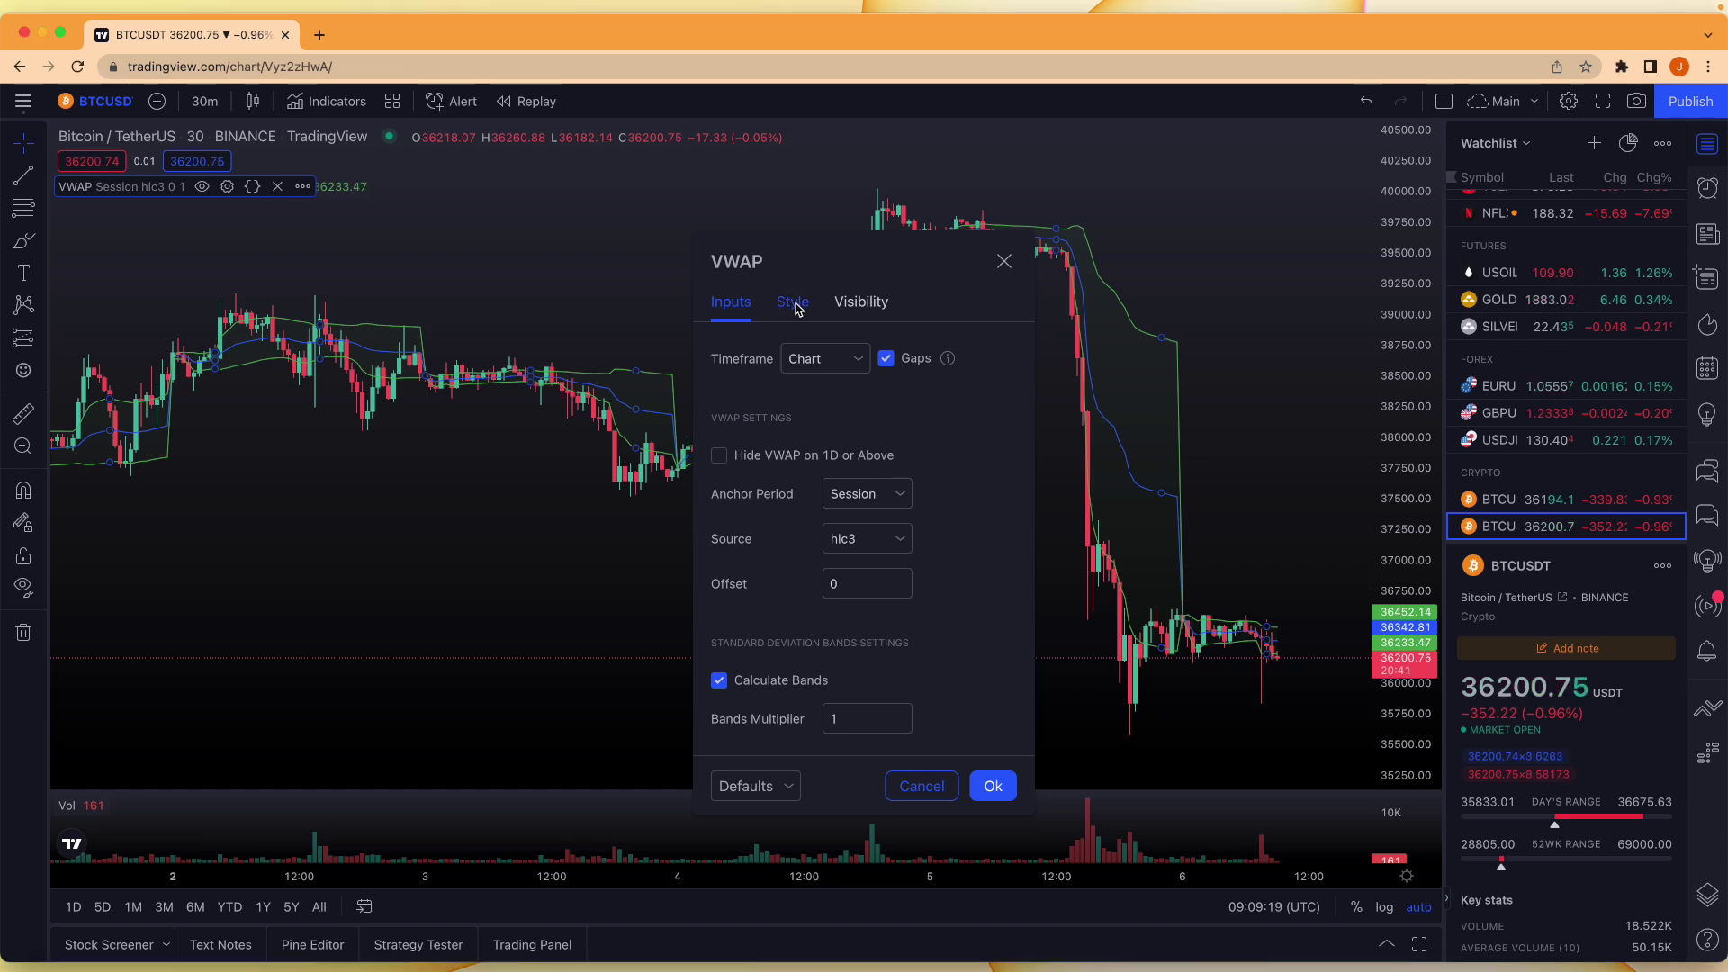
left_click(790, 306)
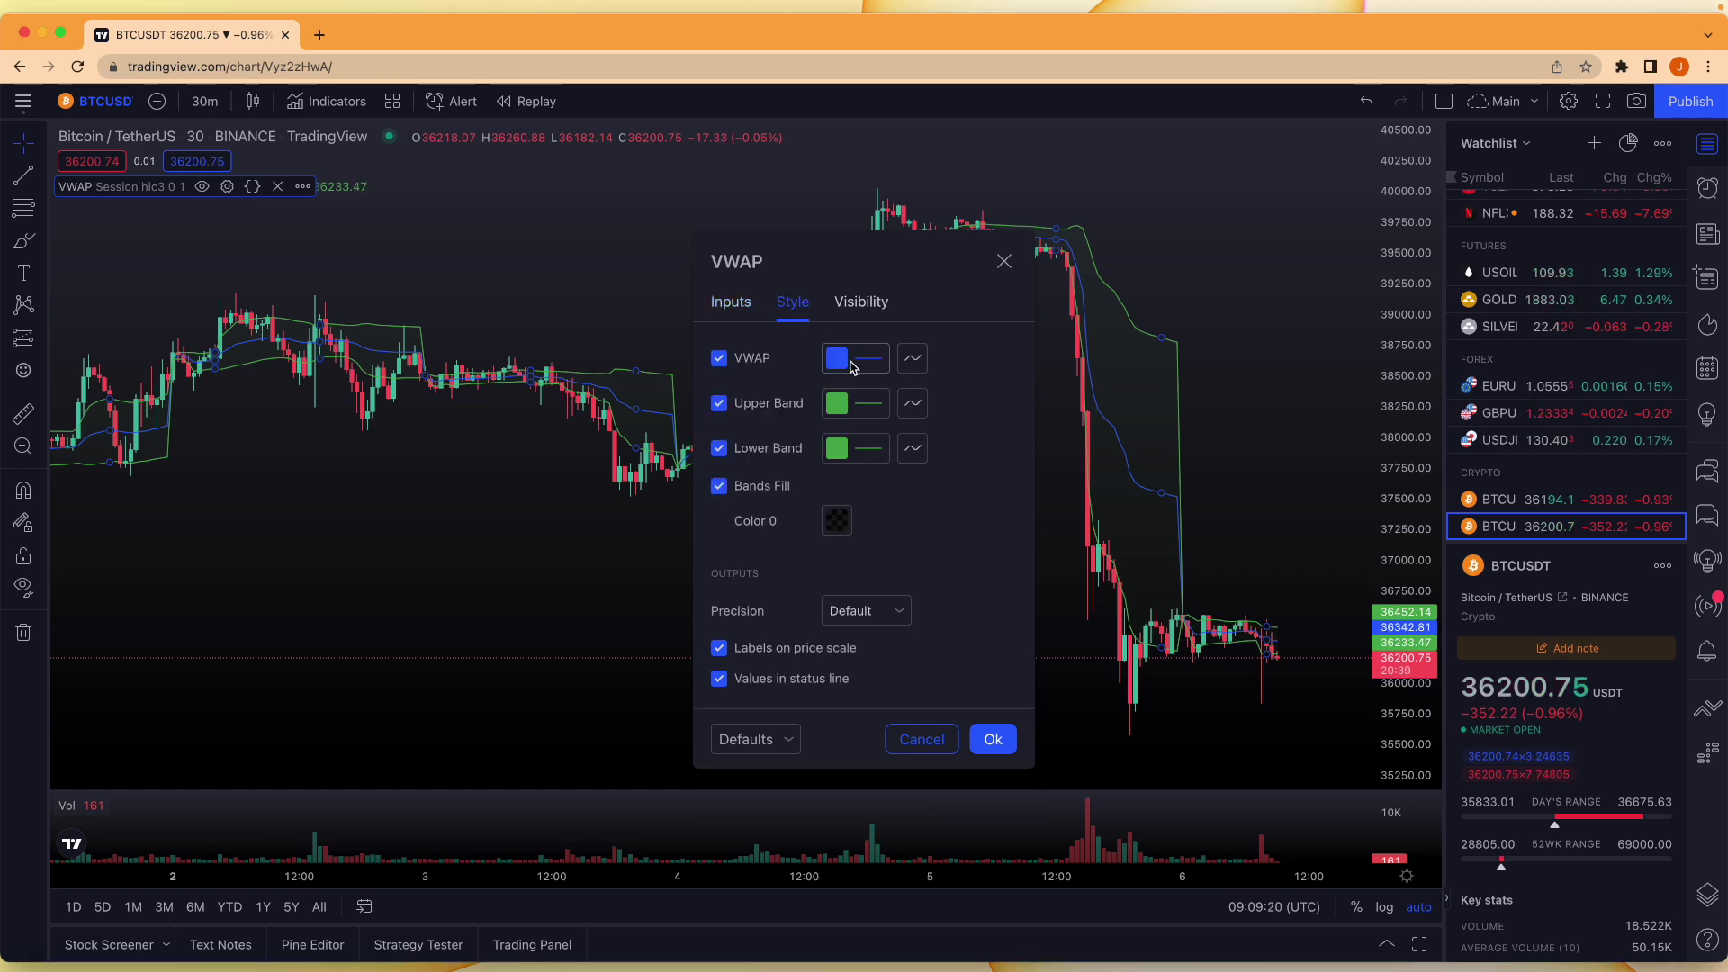
left_click(719, 404)
left_click(719, 448)
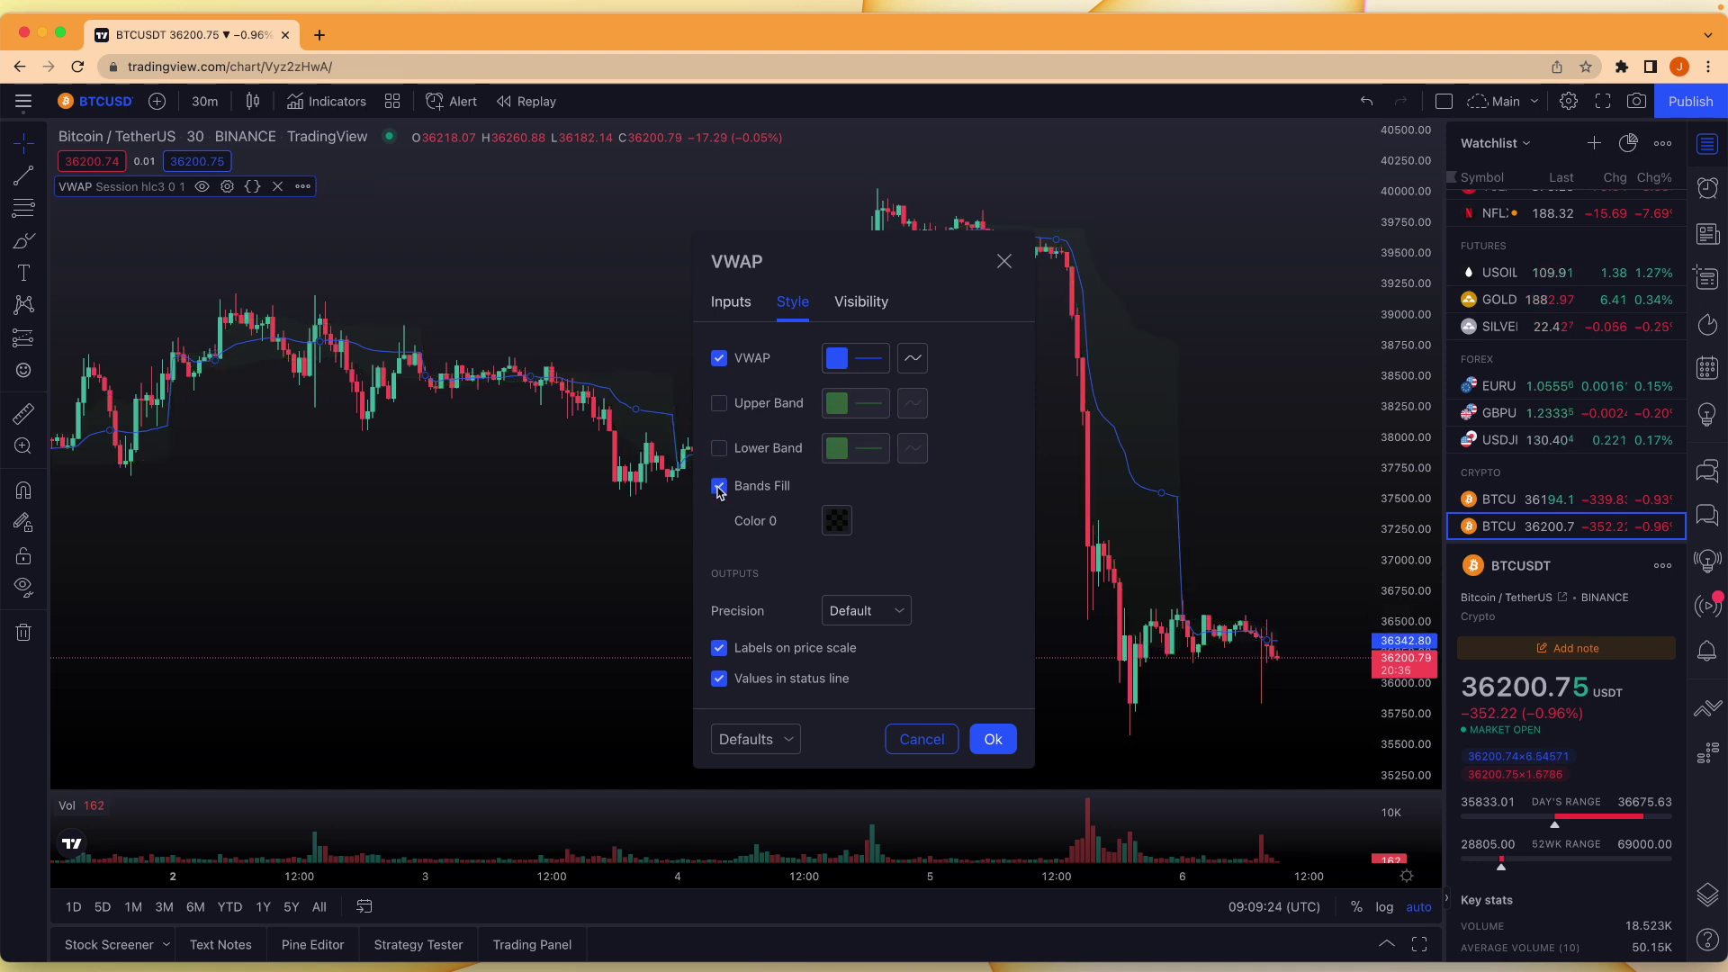
left_click(719, 487)
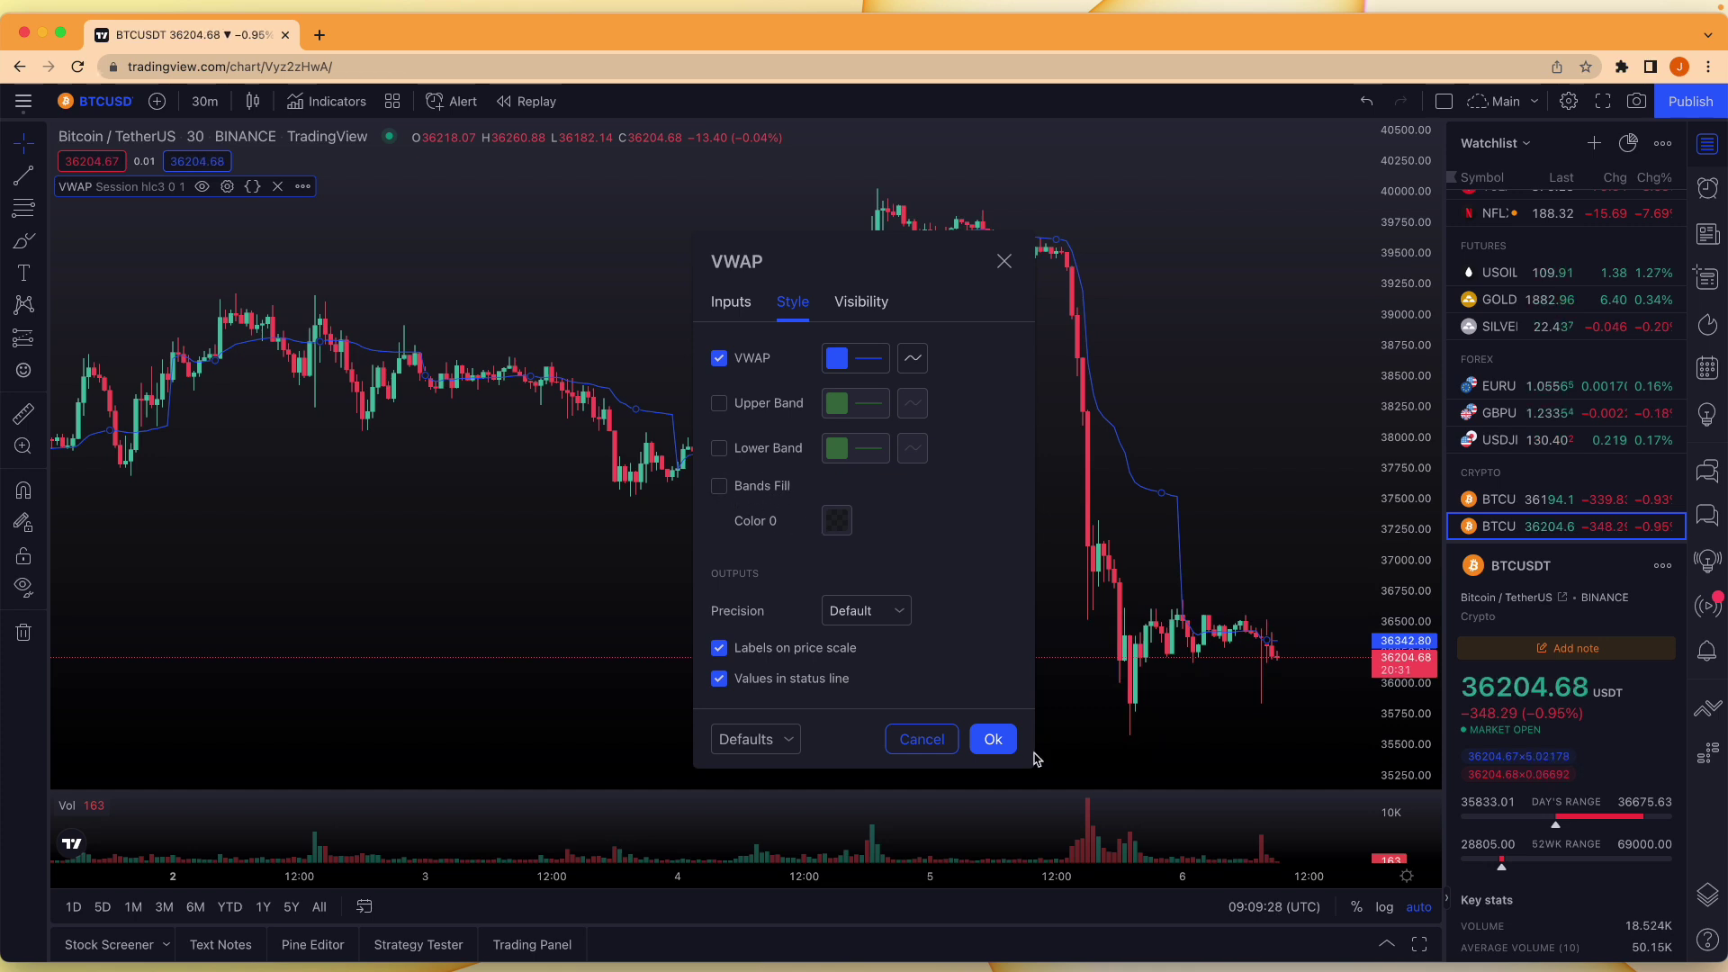
left_click(993, 739)
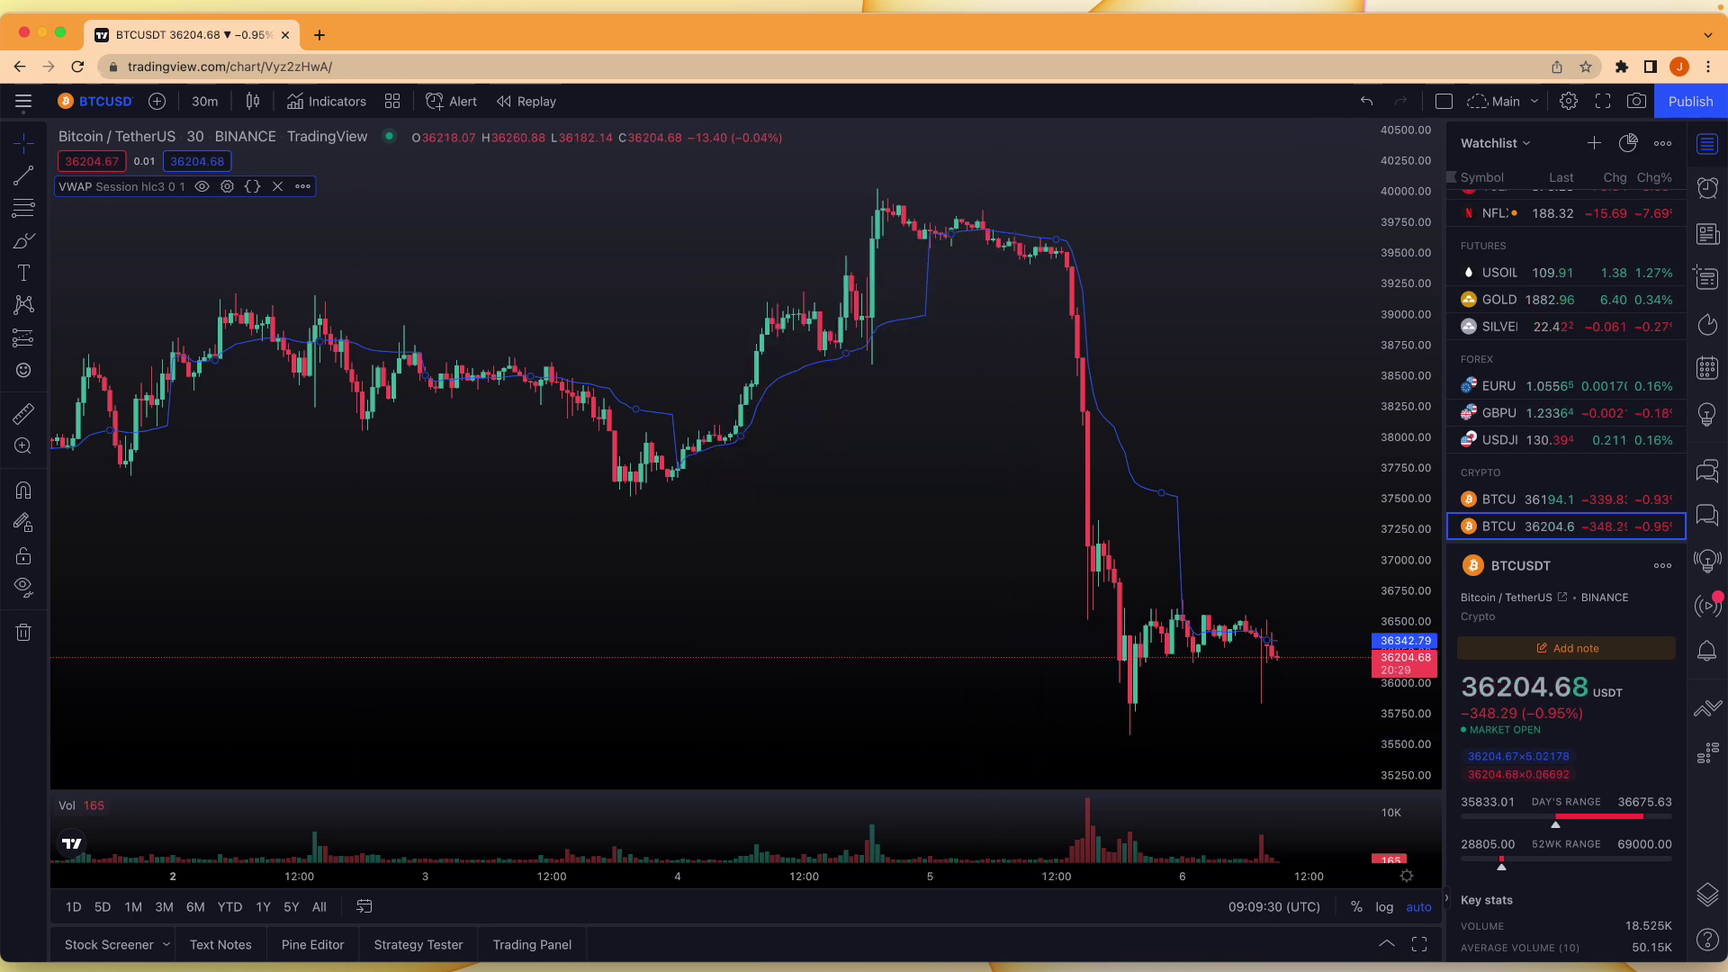
scroll(509, 532, "up", 2)
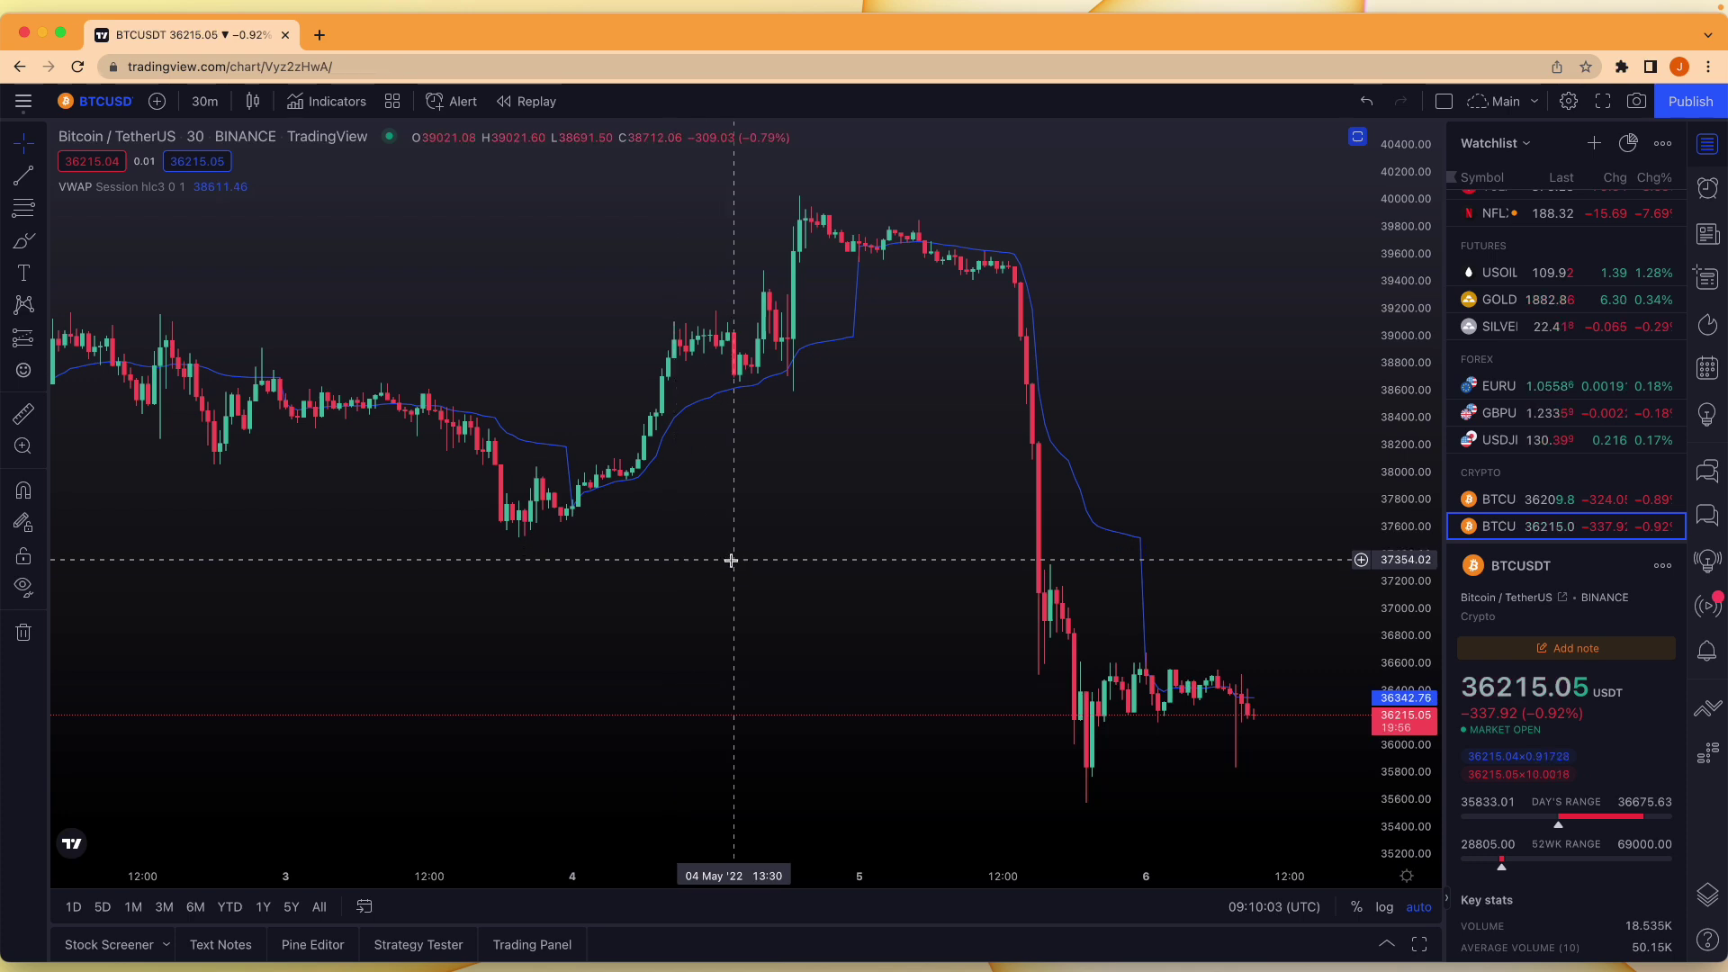
double_click(865, 827)
double_click(859, 522)
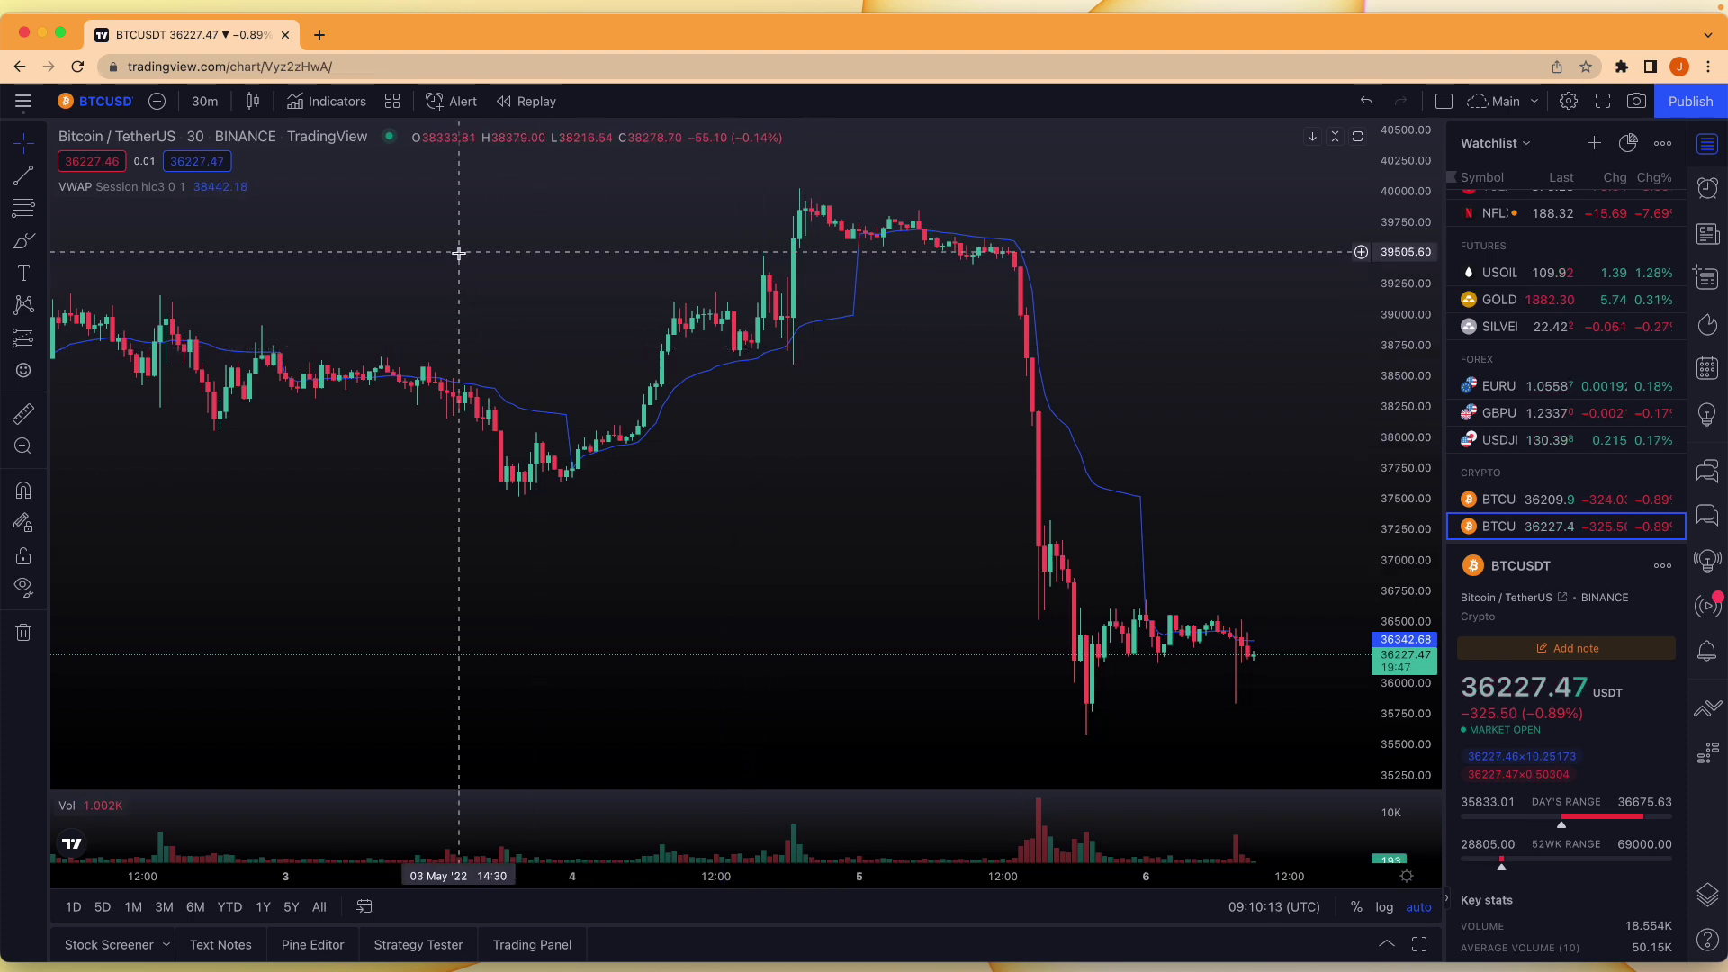
Save the current VWAP and Volume indicators as the template '1 - Basic'
left_click(391, 102)
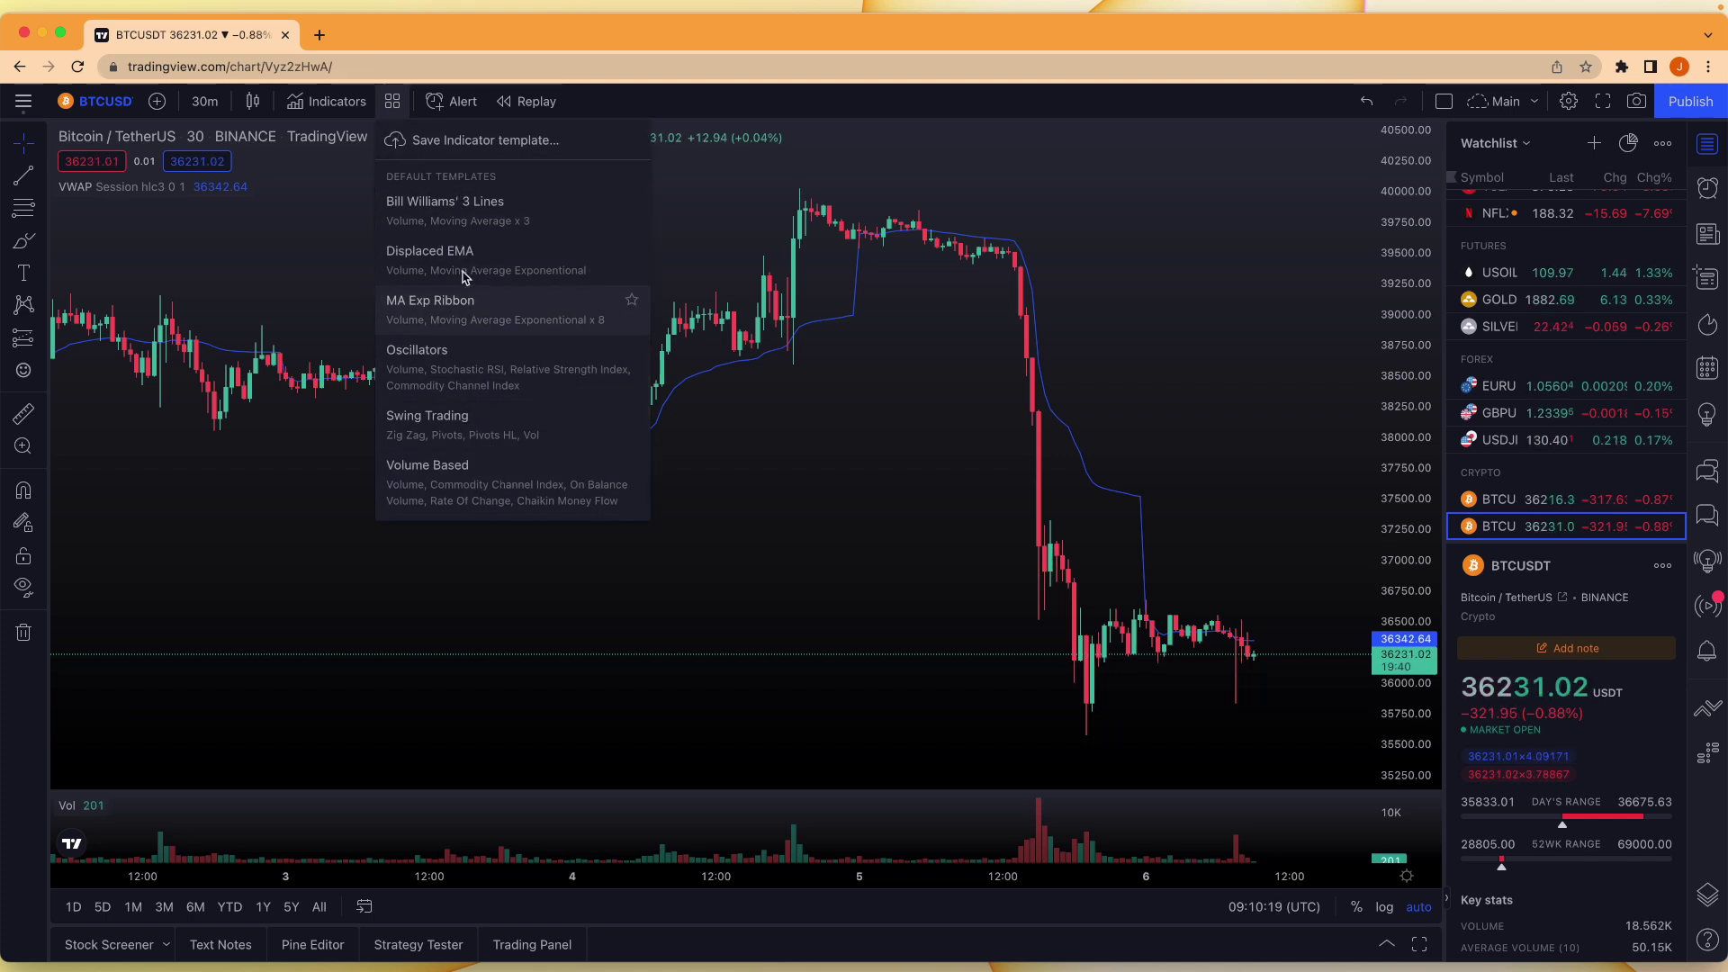
left_click(469, 144)
type("1")
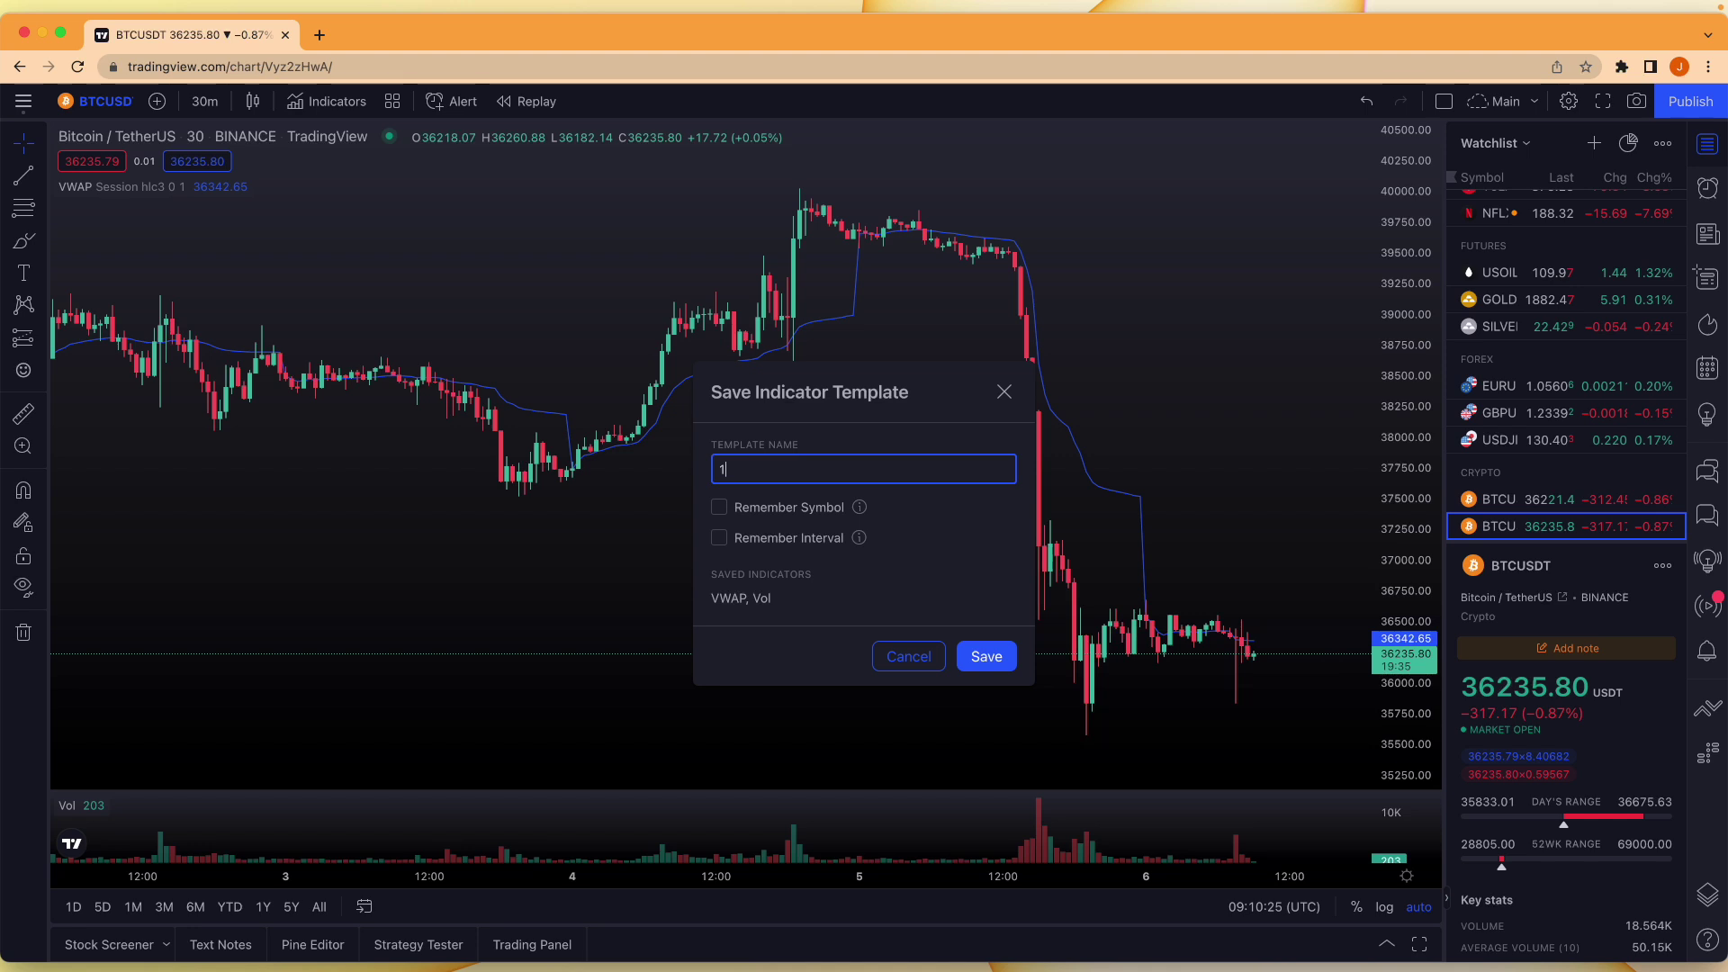
type(" - Basic")
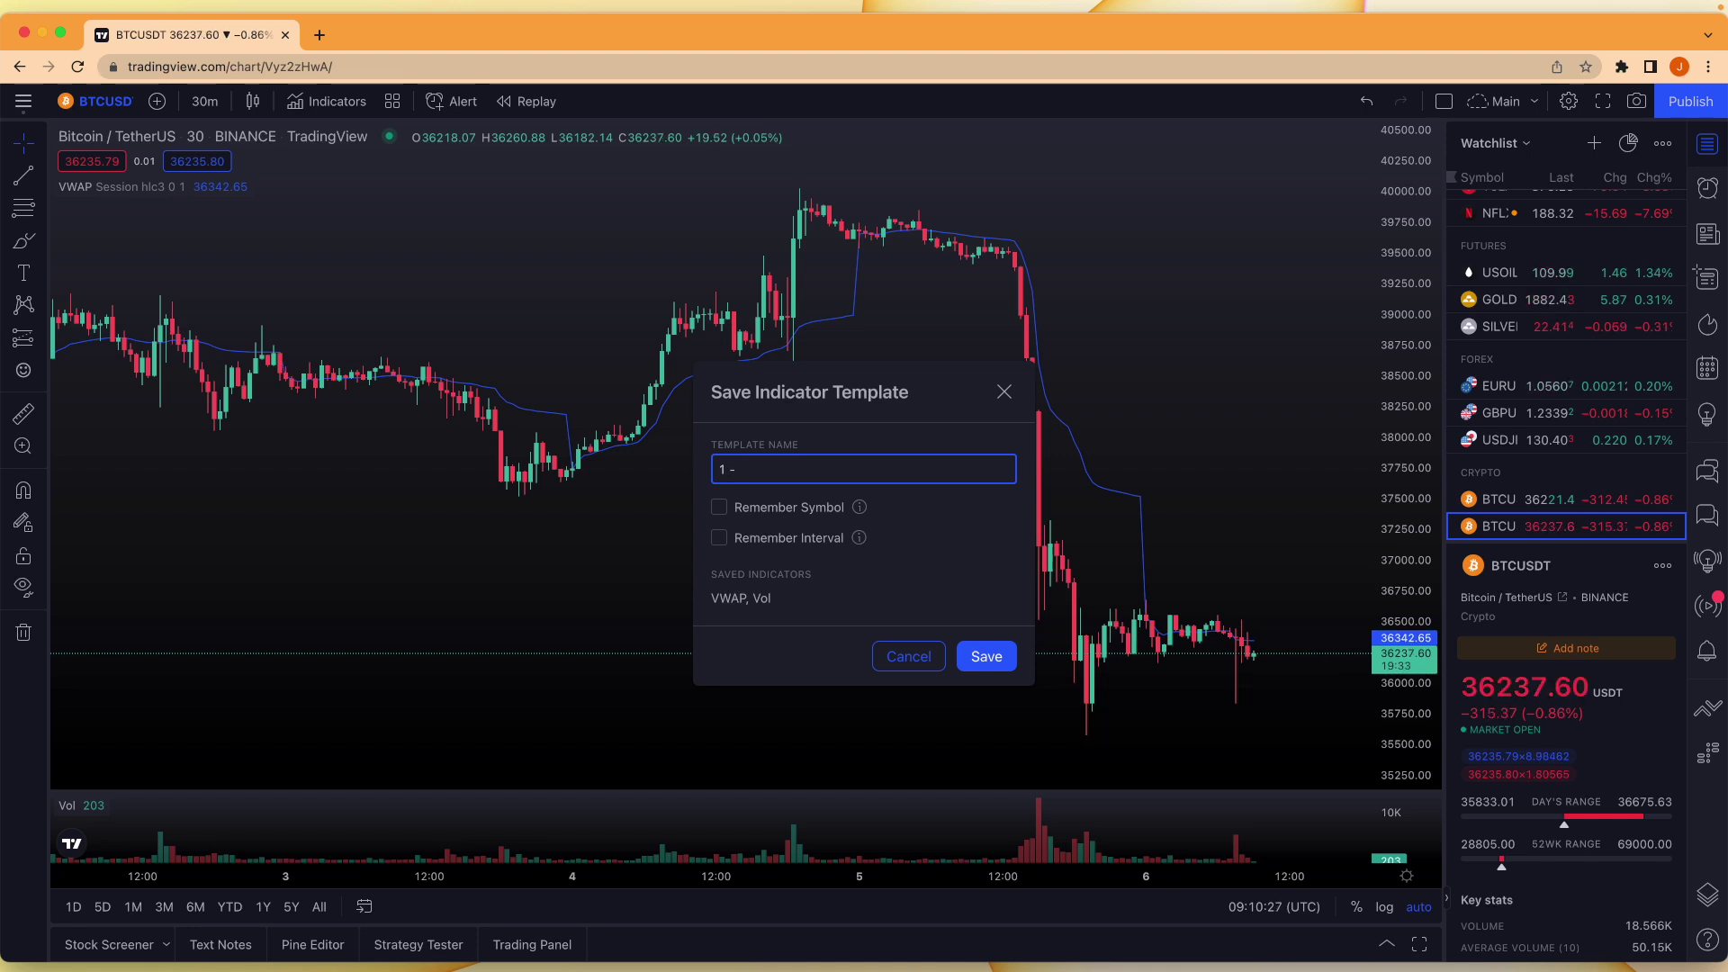
left_click(978, 648)
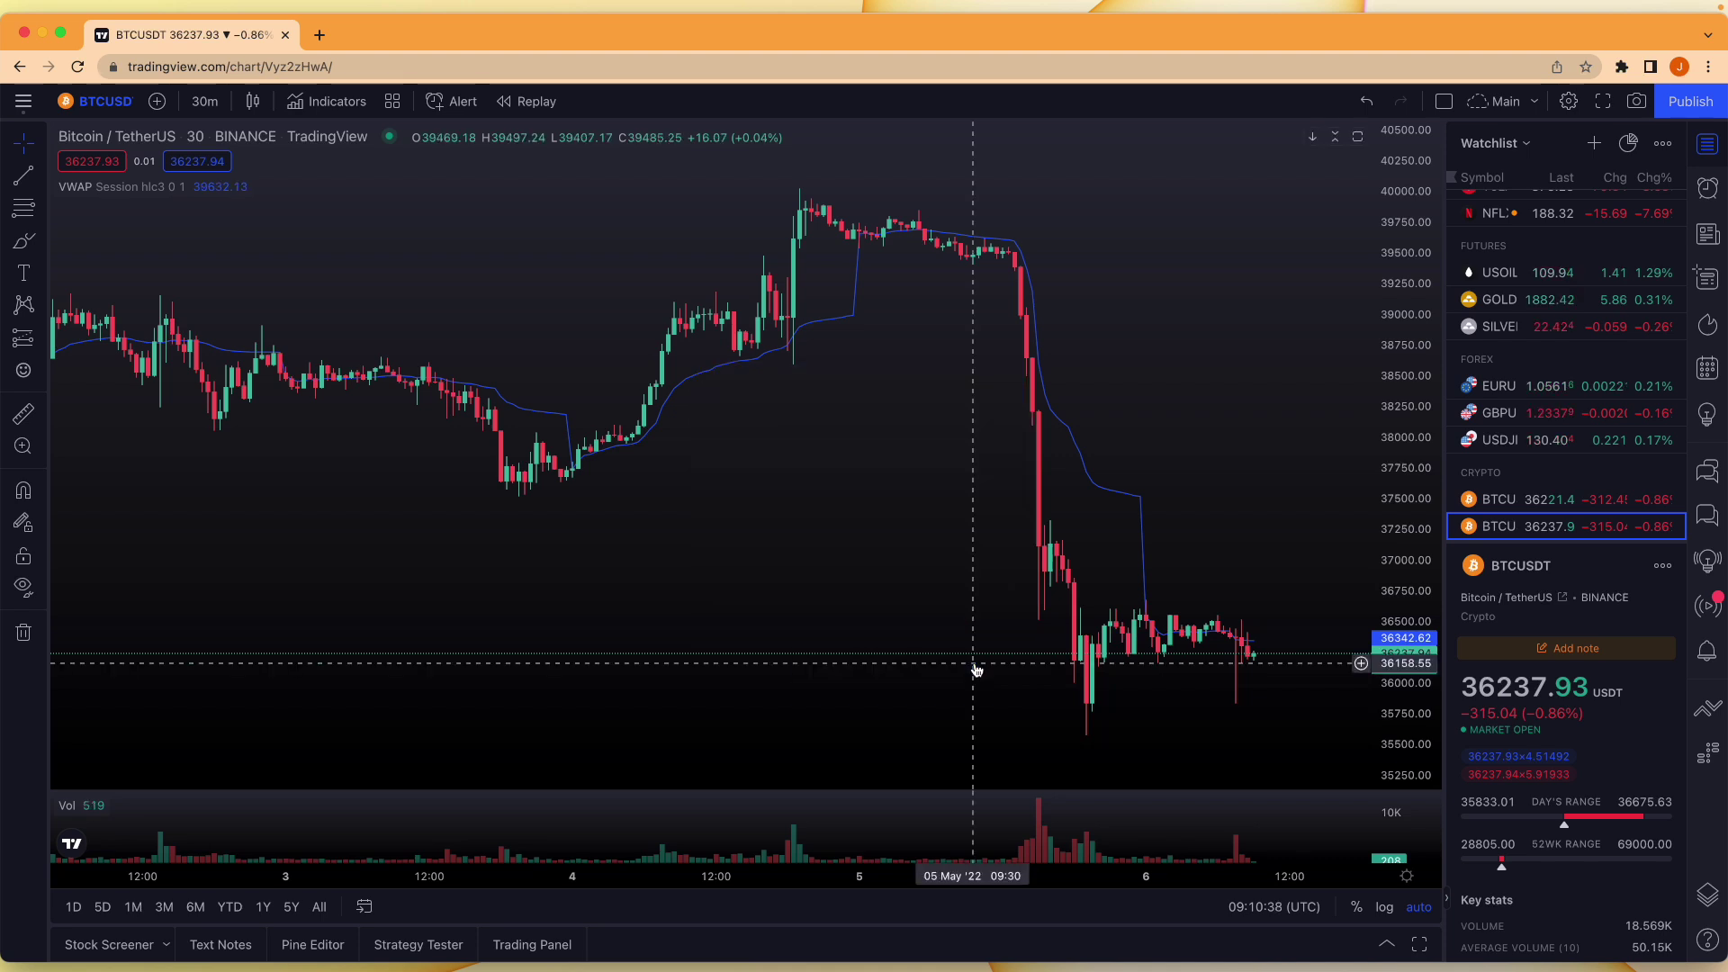
Favourite '1 - Basic' and Bill Williams' 3 Lines, then apply Bill Williams' 3 Lines
left_click(394, 103)
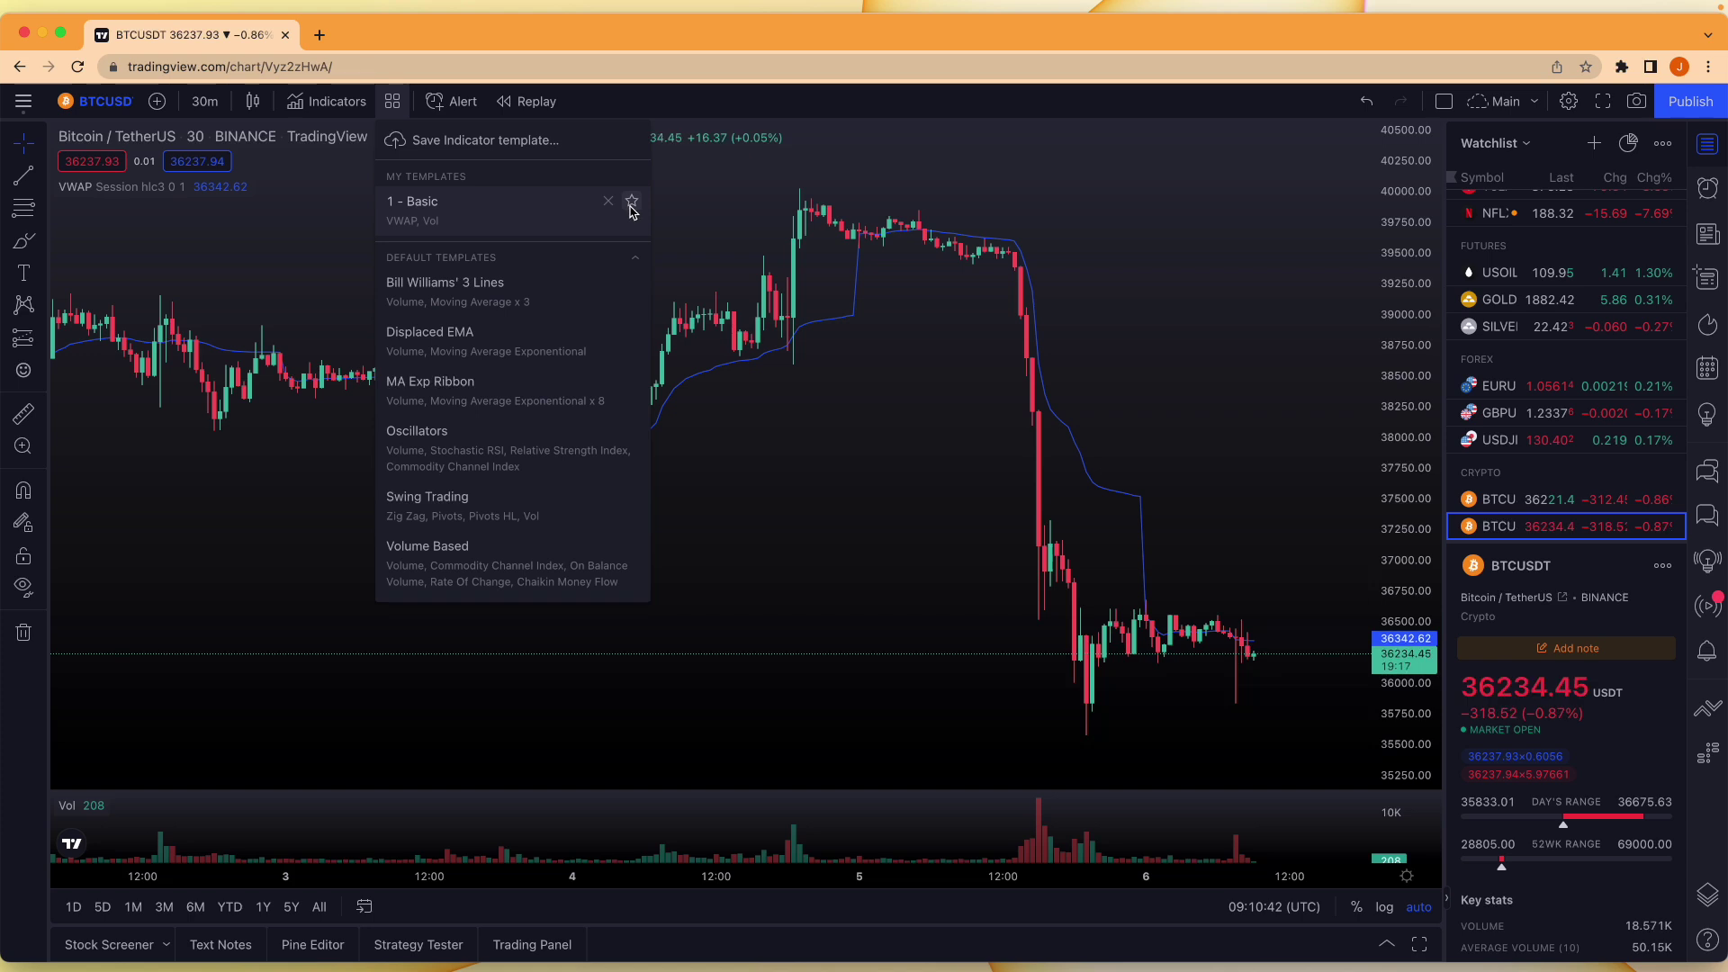
left_click(632, 205)
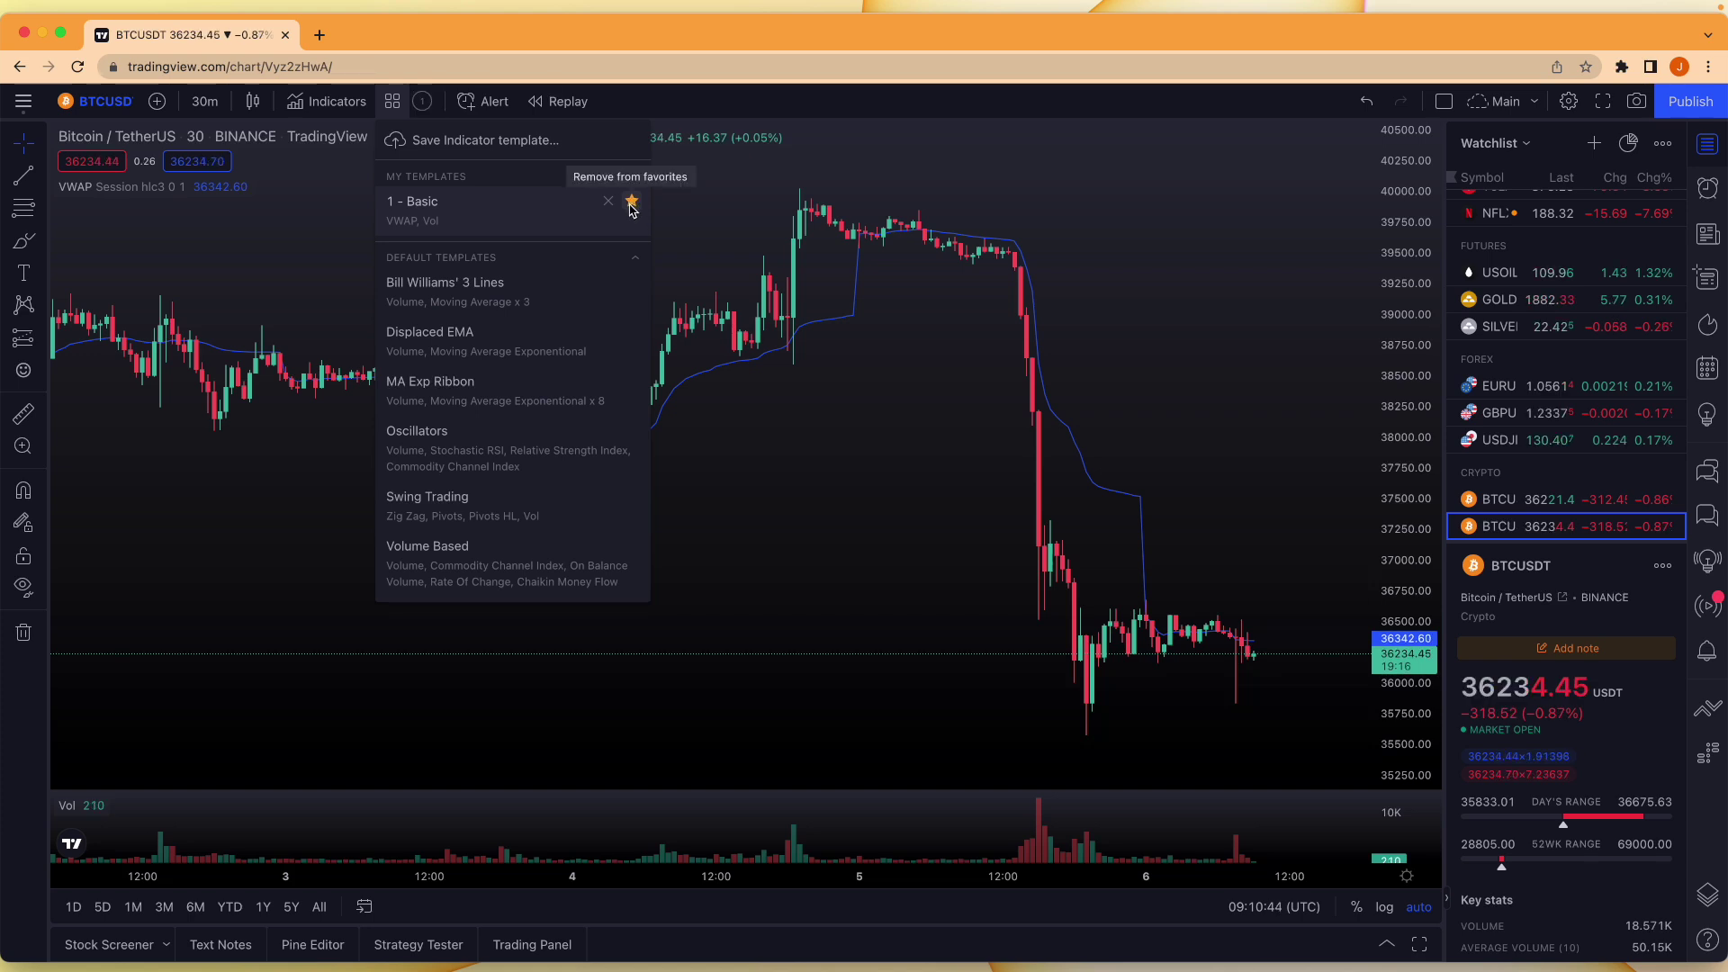
left_click(802, 455)
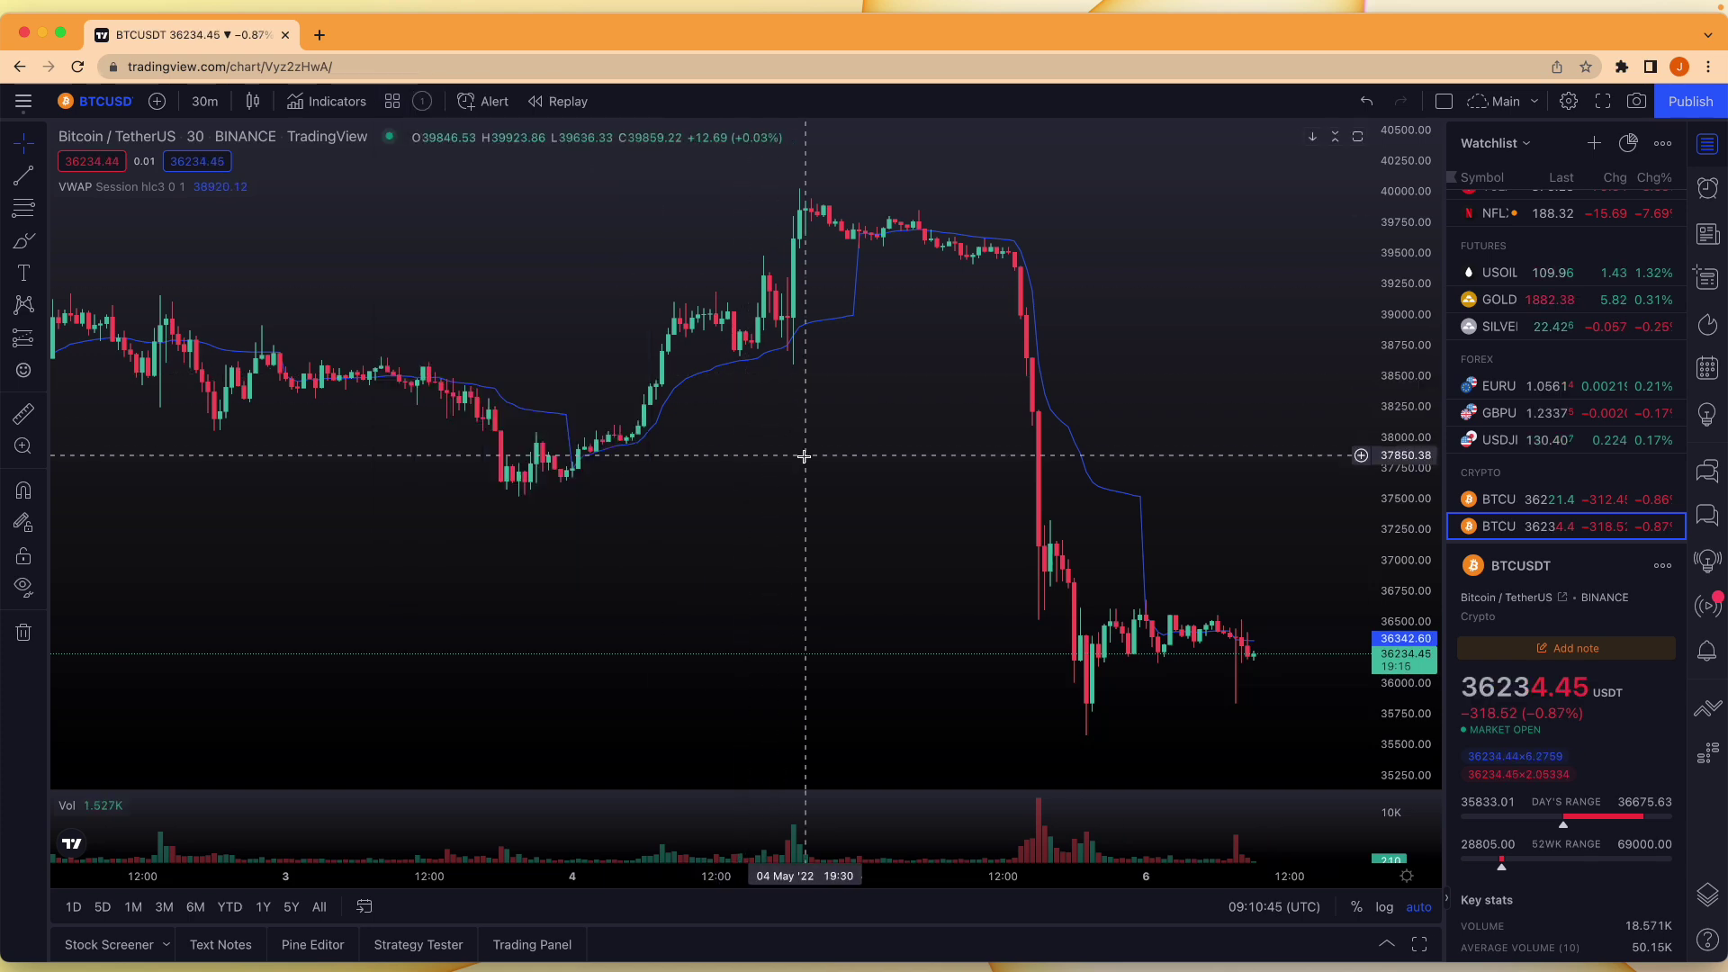
left_click(394, 103)
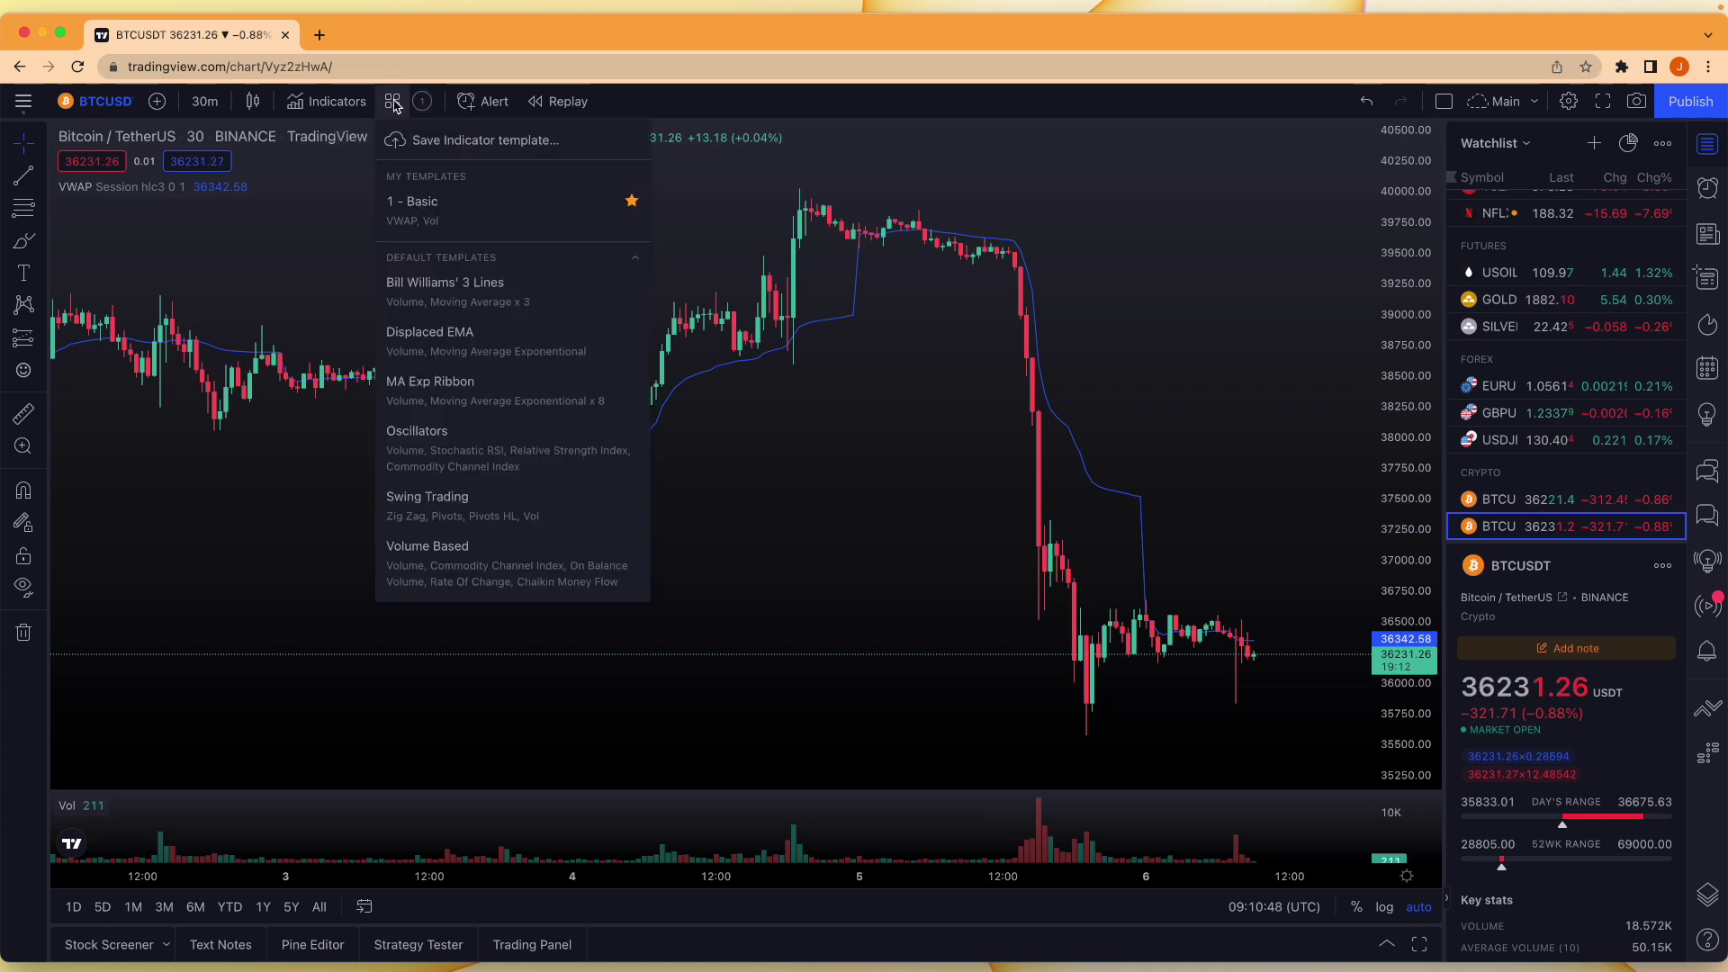
left_click(632, 285)
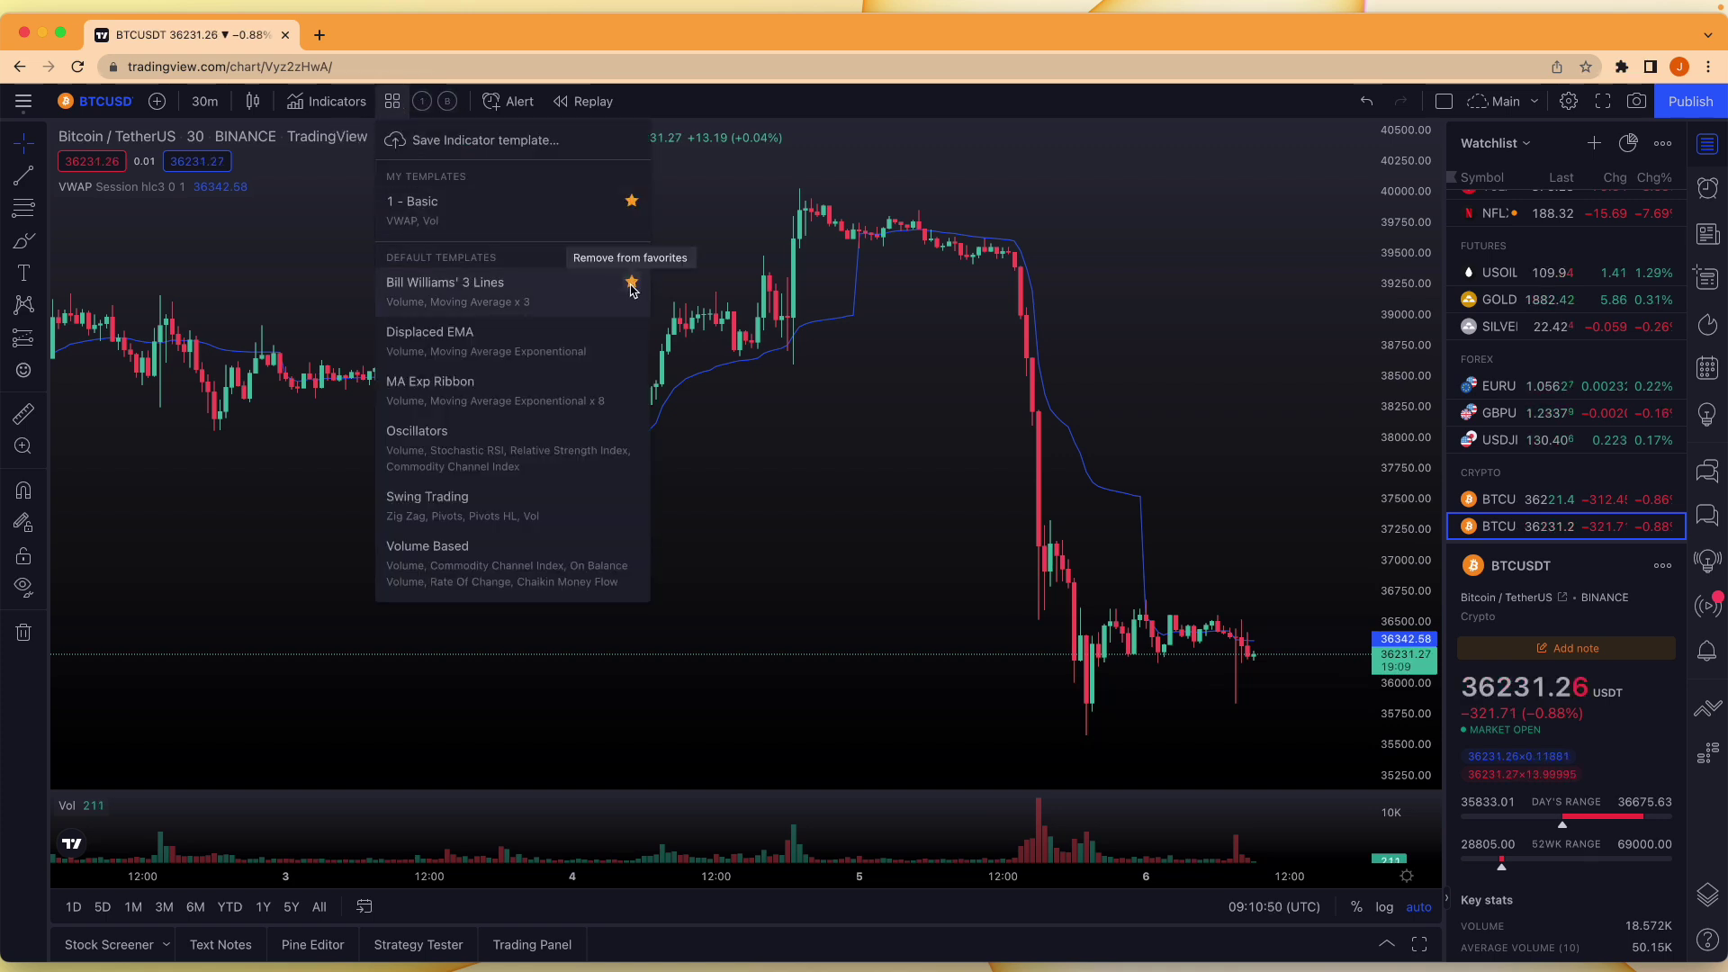
left_click(783, 397)
left_click(449, 102)
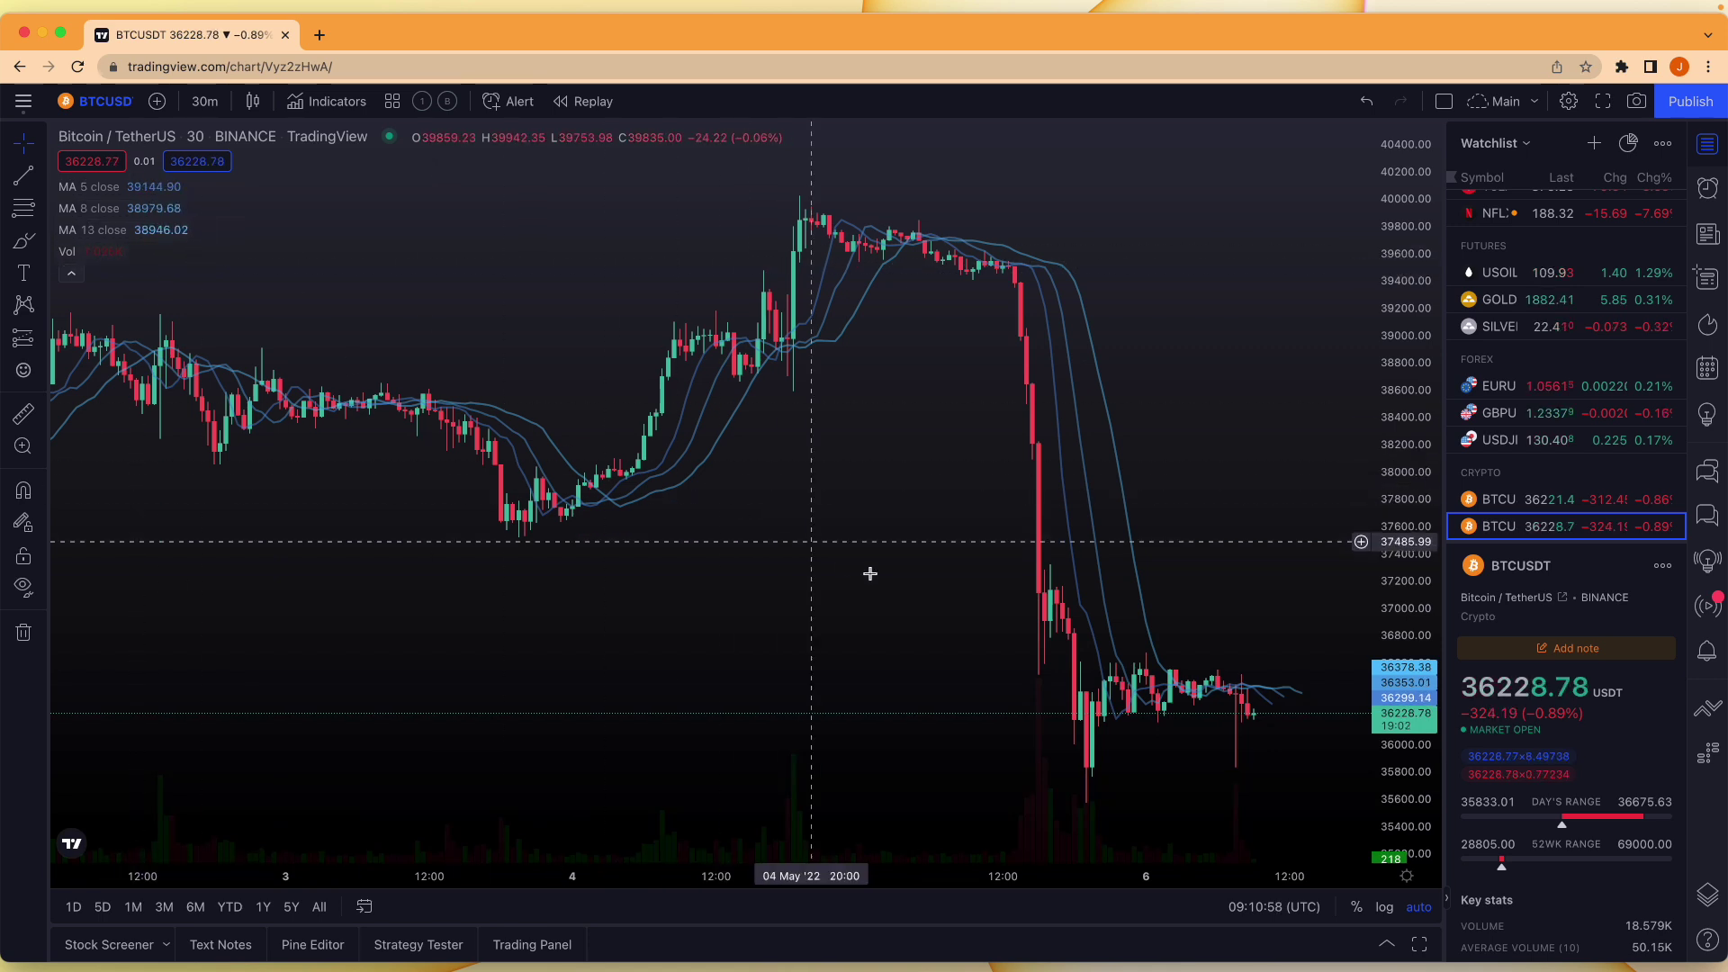
Reapply the '1 - Basic' template and remove Bill Williams' 3 Lines from favourite templates
left_click(426, 104)
left_click(326, 100)
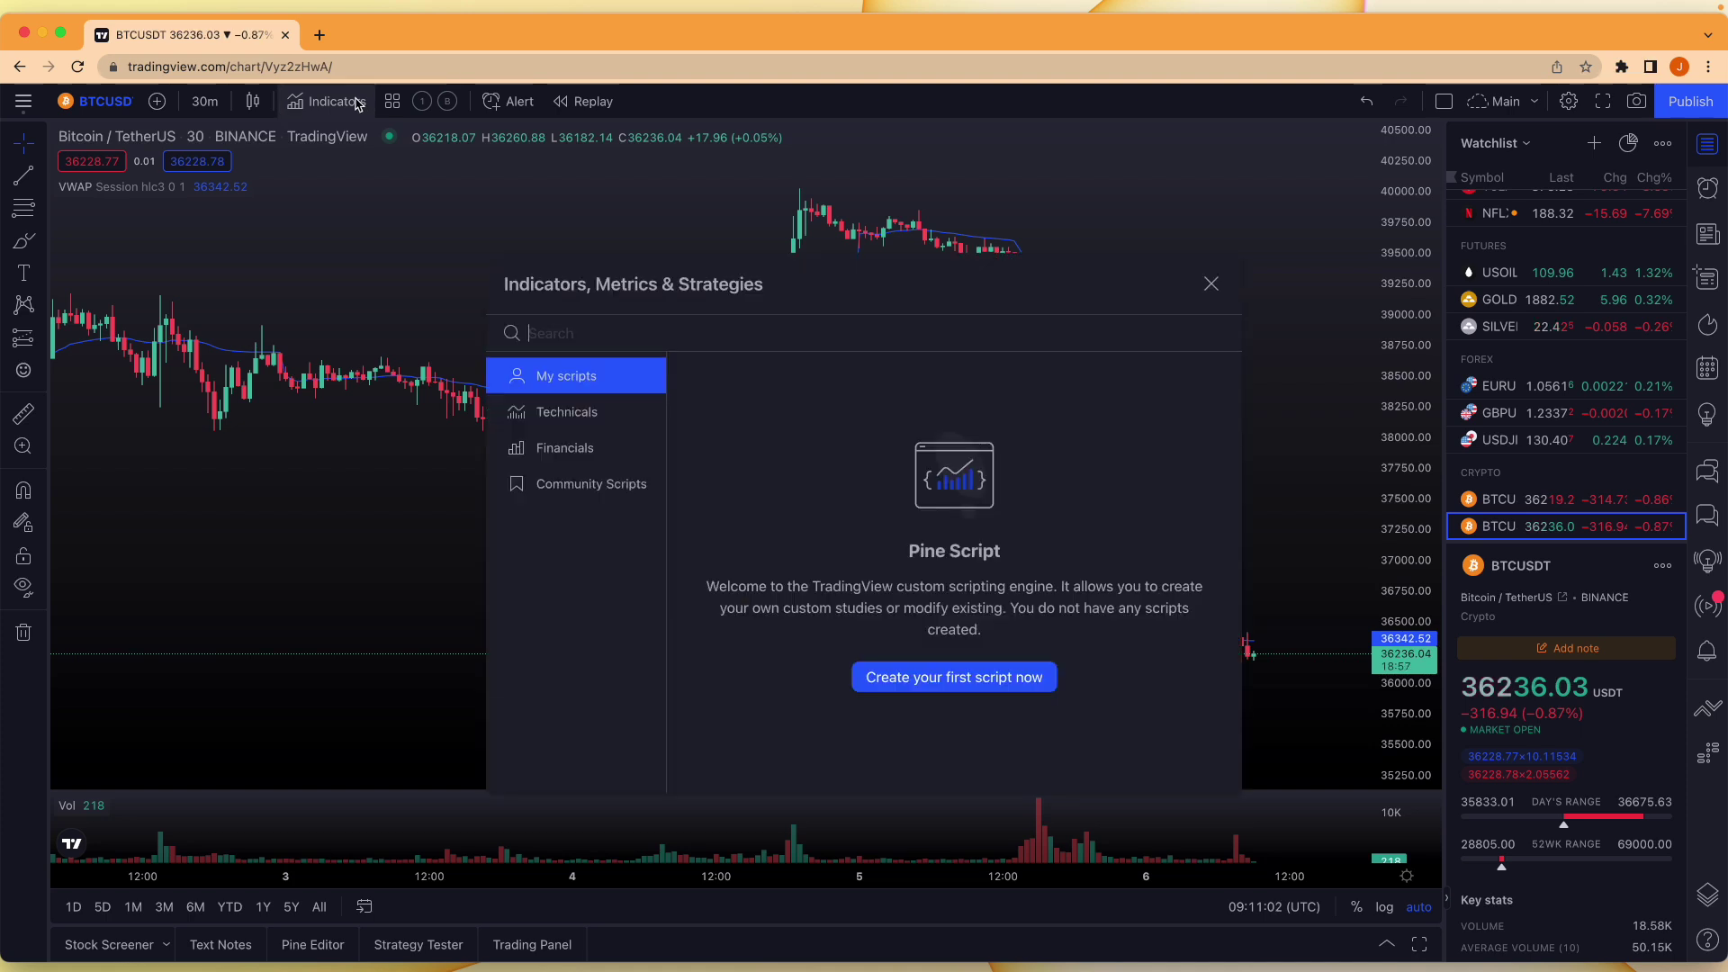
left_click(511, 200)
left_click(392, 101)
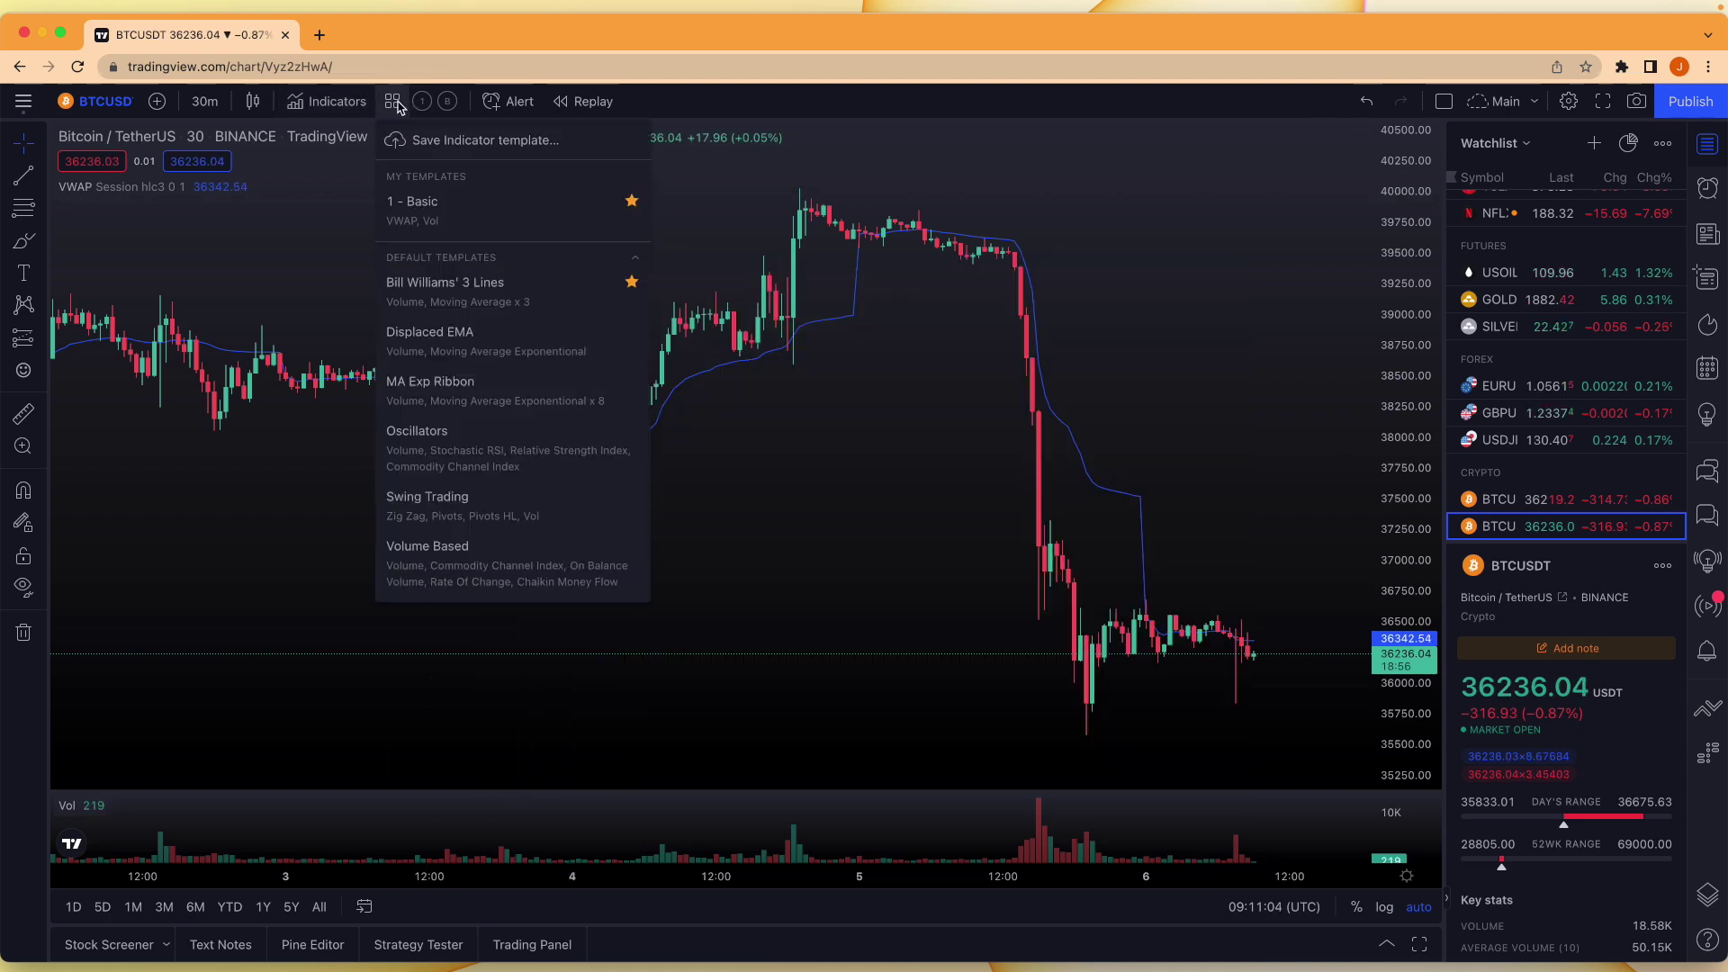
left_click(632, 282)
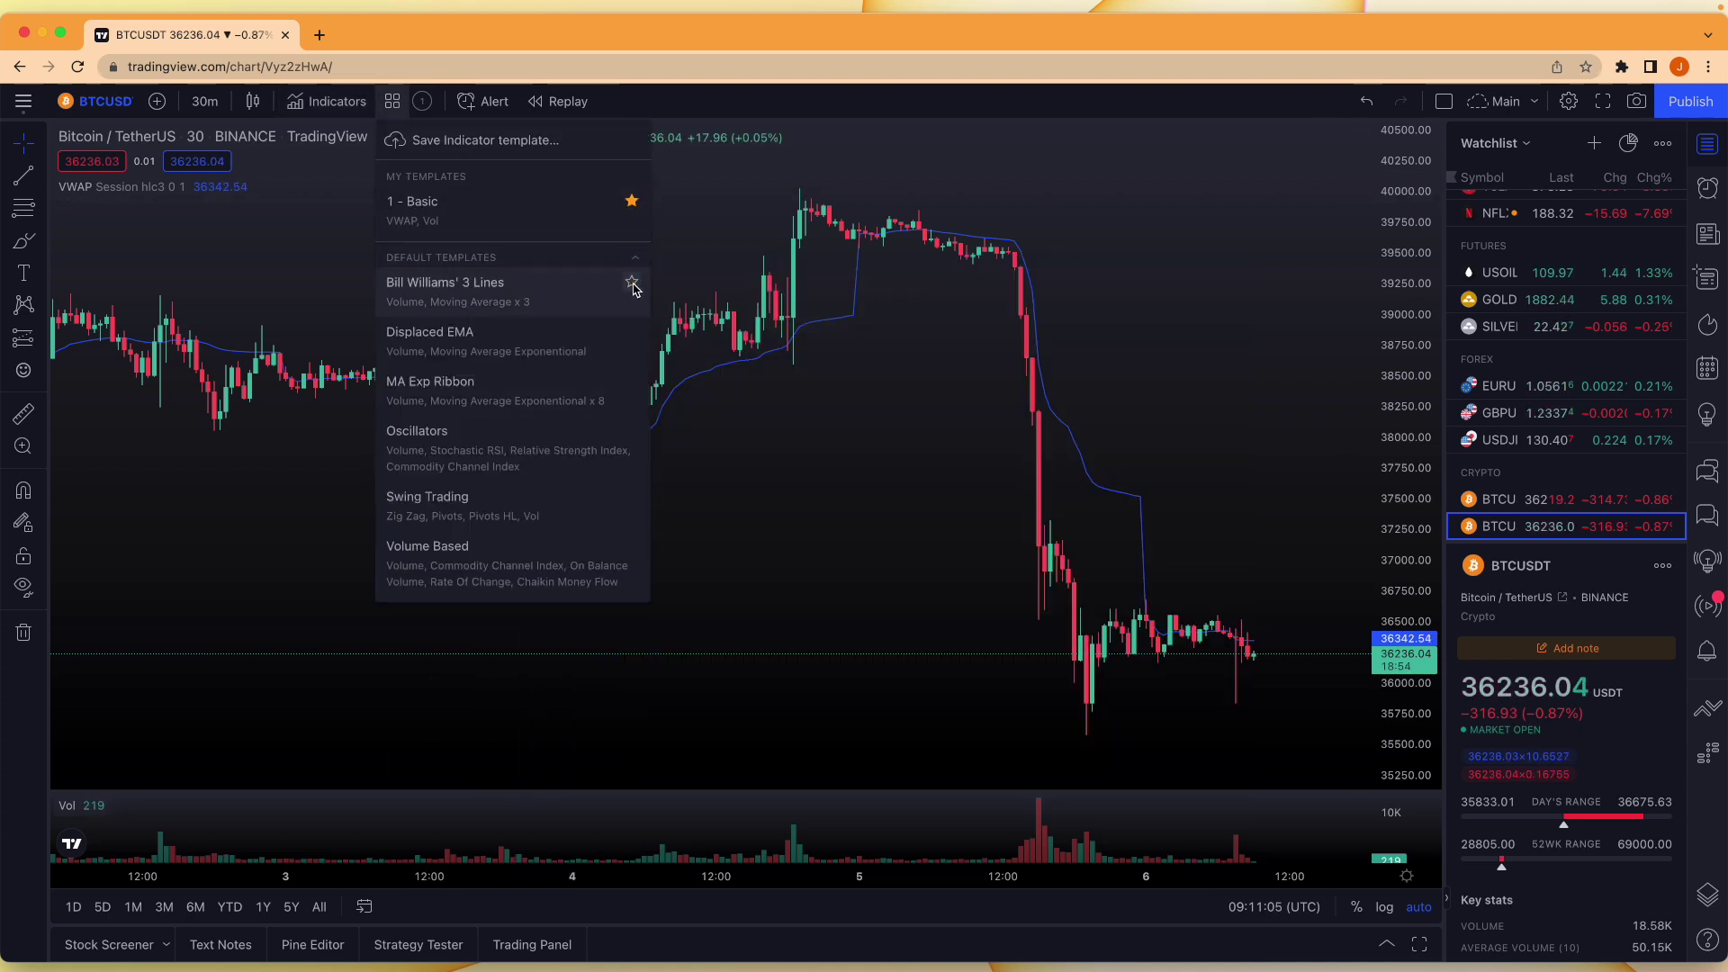
left_click(844, 470)
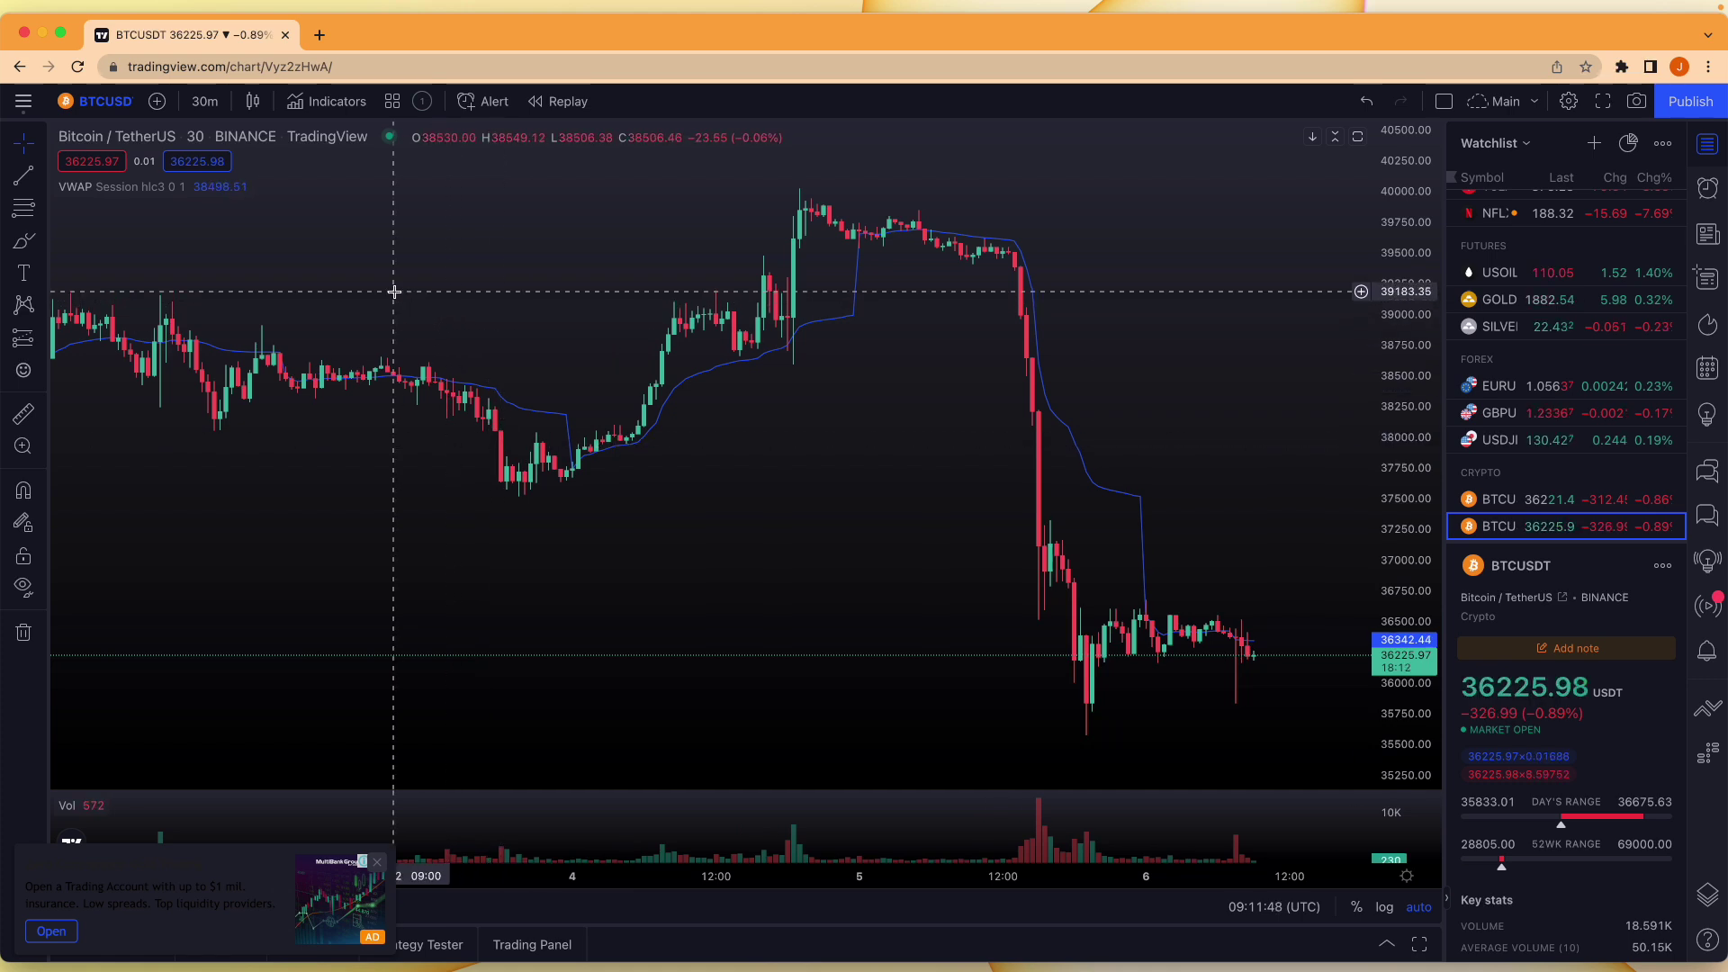
Favourite the 1m, 5m, 15m, 1h, 4h, 1D, 1W and 1M intervals
left_click(207, 102)
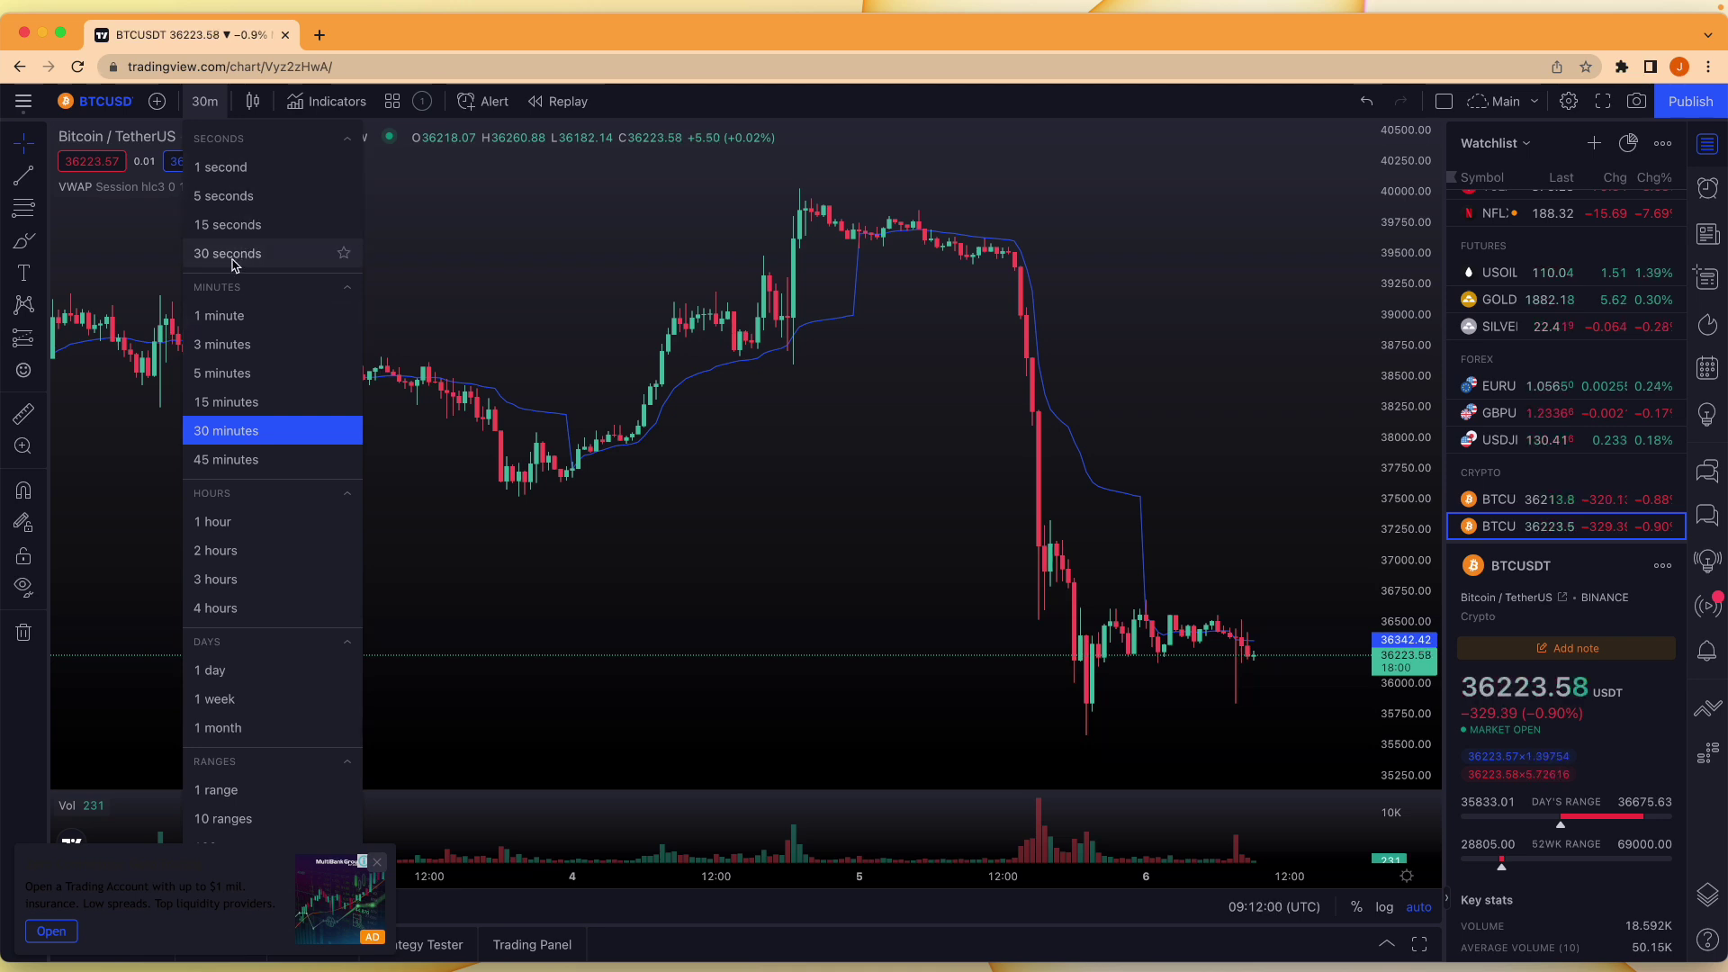
left_click(343, 316)
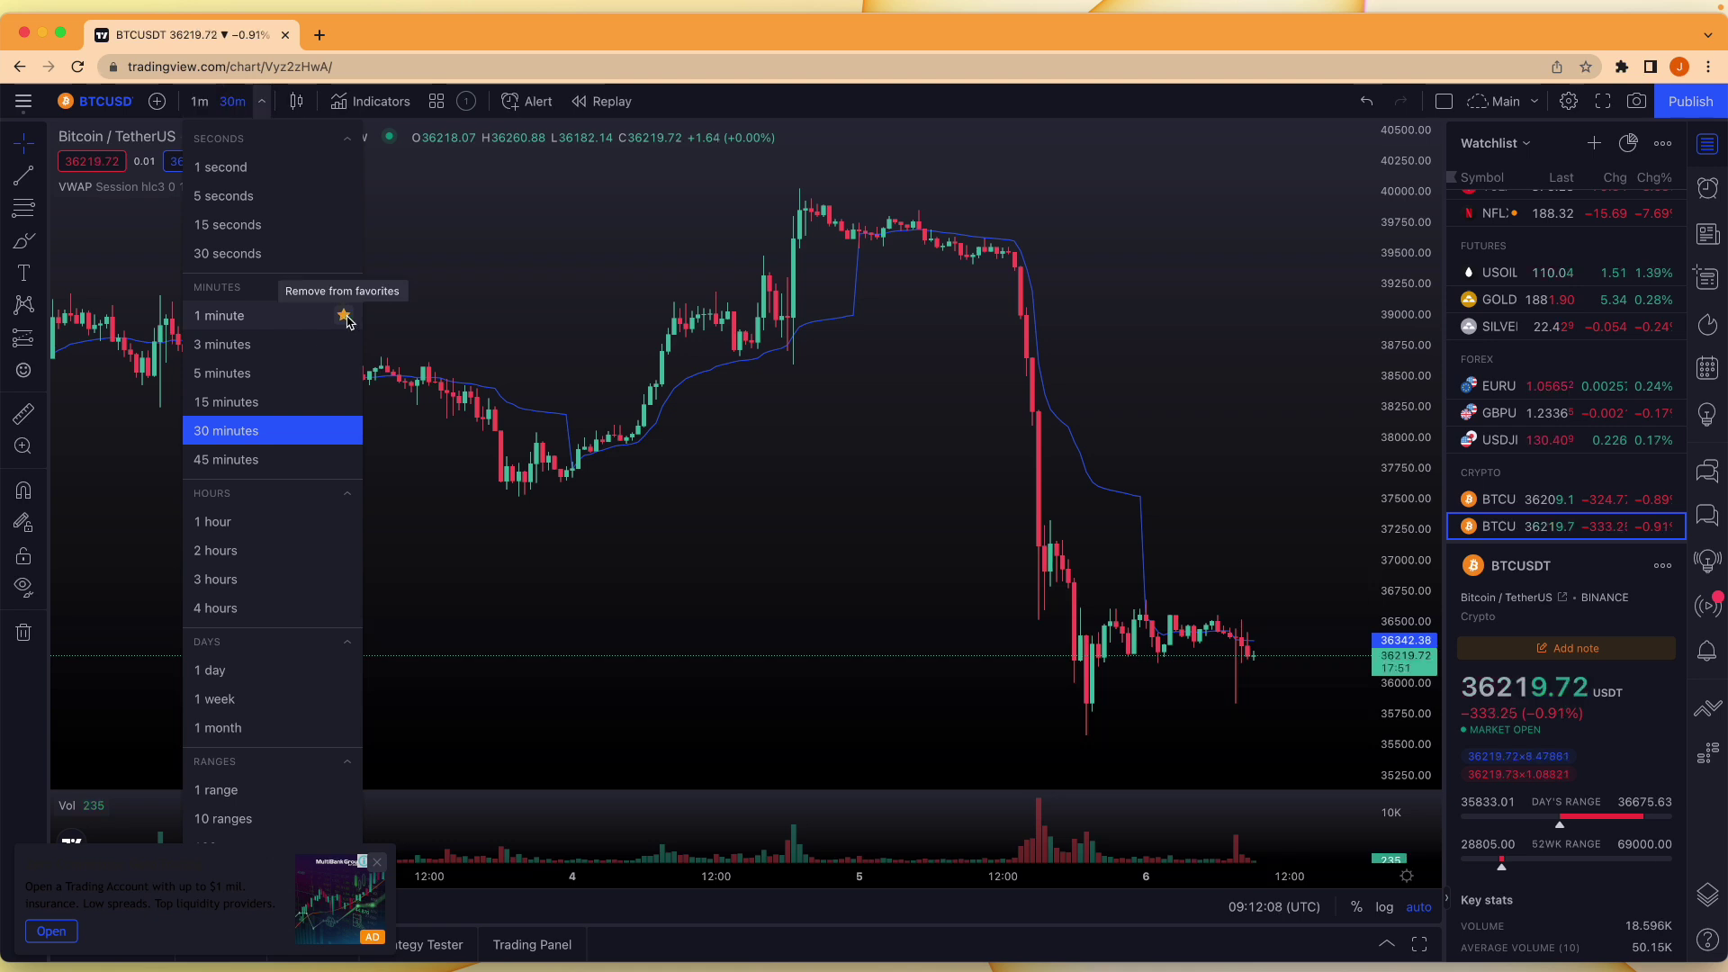
left_click(344, 374)
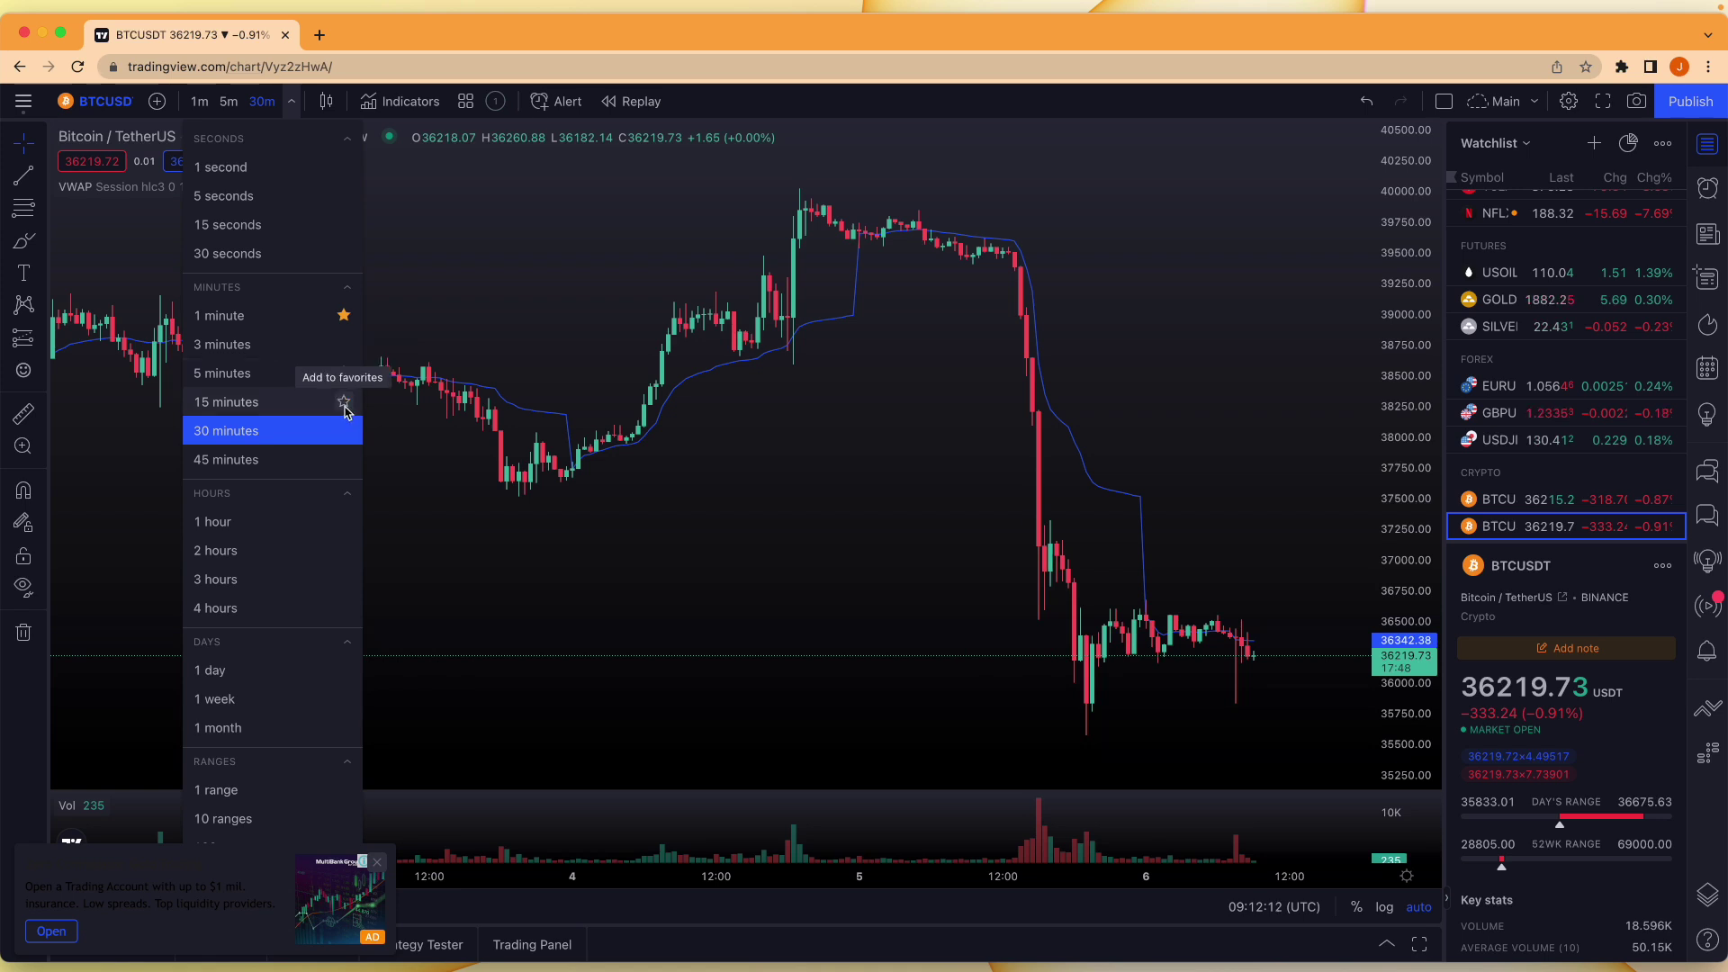
left_click(344, 402)
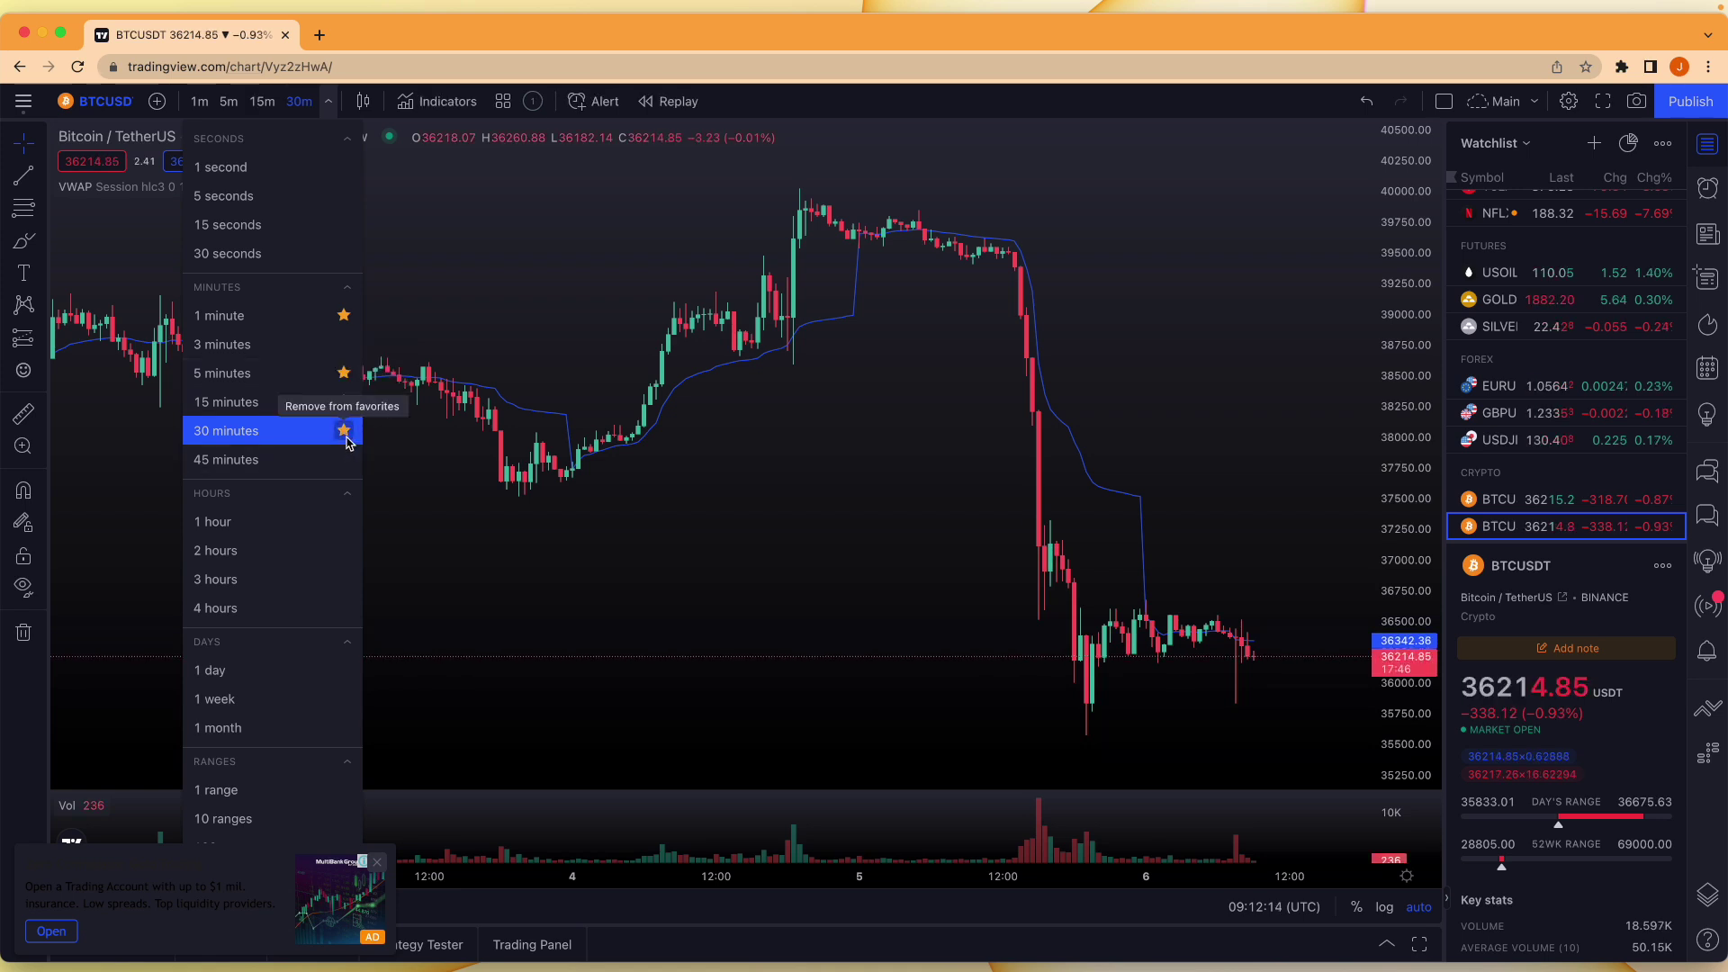
left_click(344, 523)
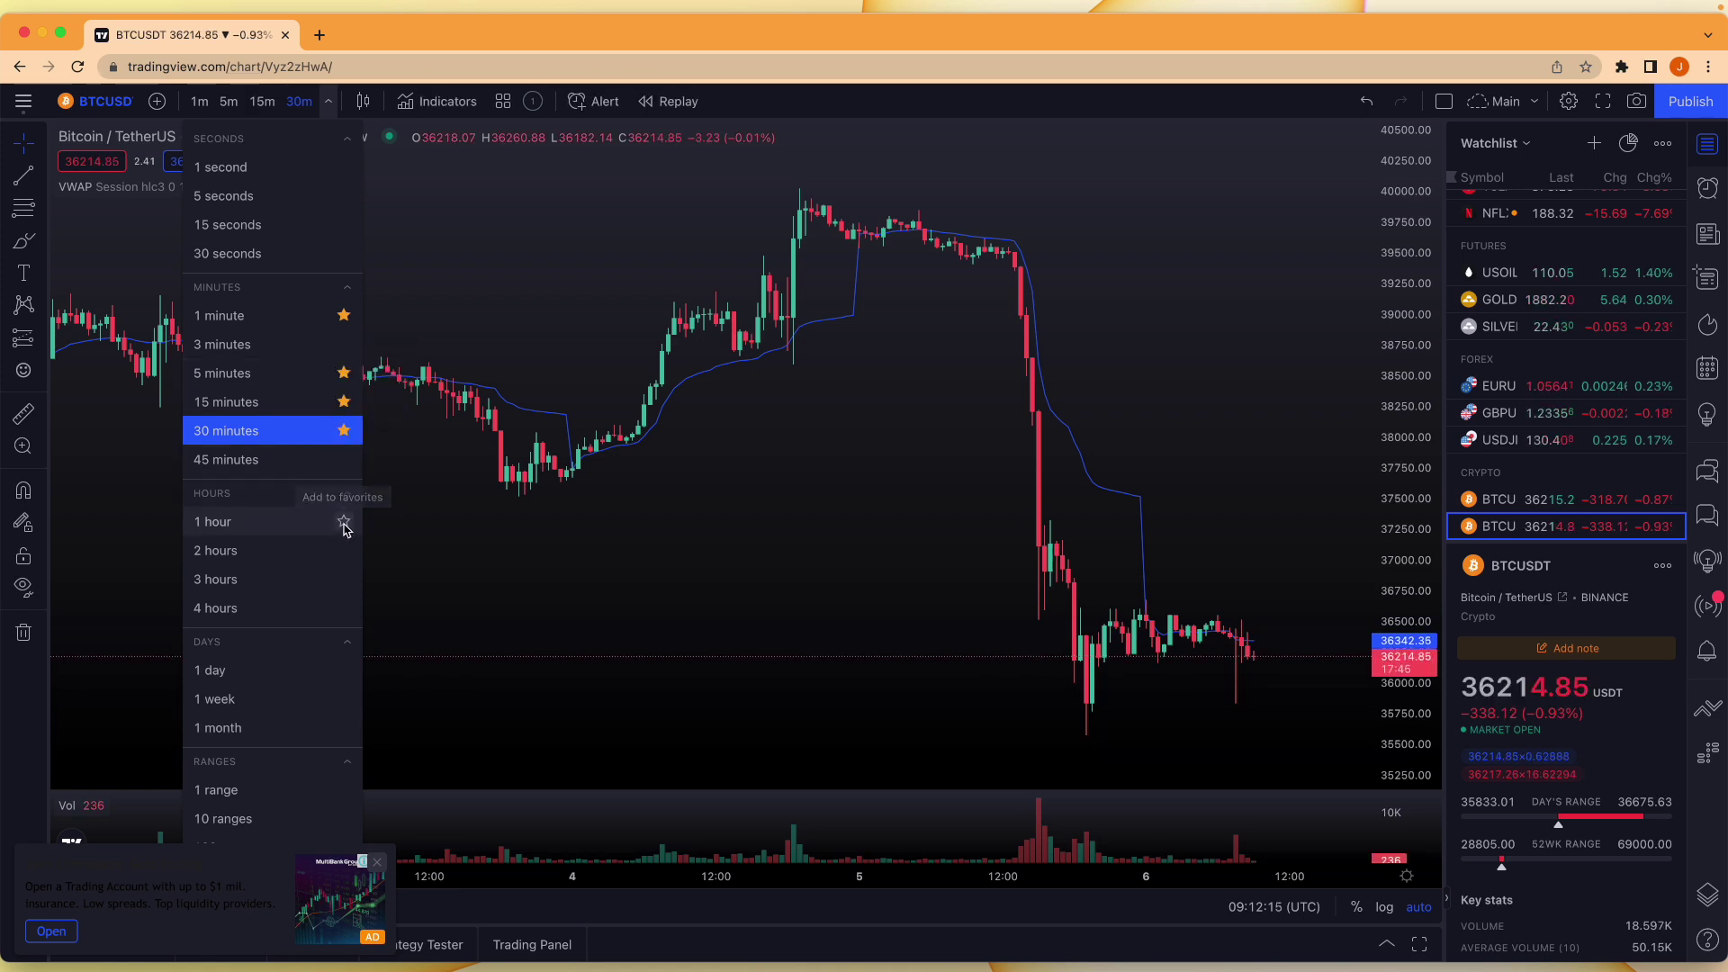
left_click(343, 609)
left_click(343, 672)
left_click(344, 701)
left_click(344, 728)
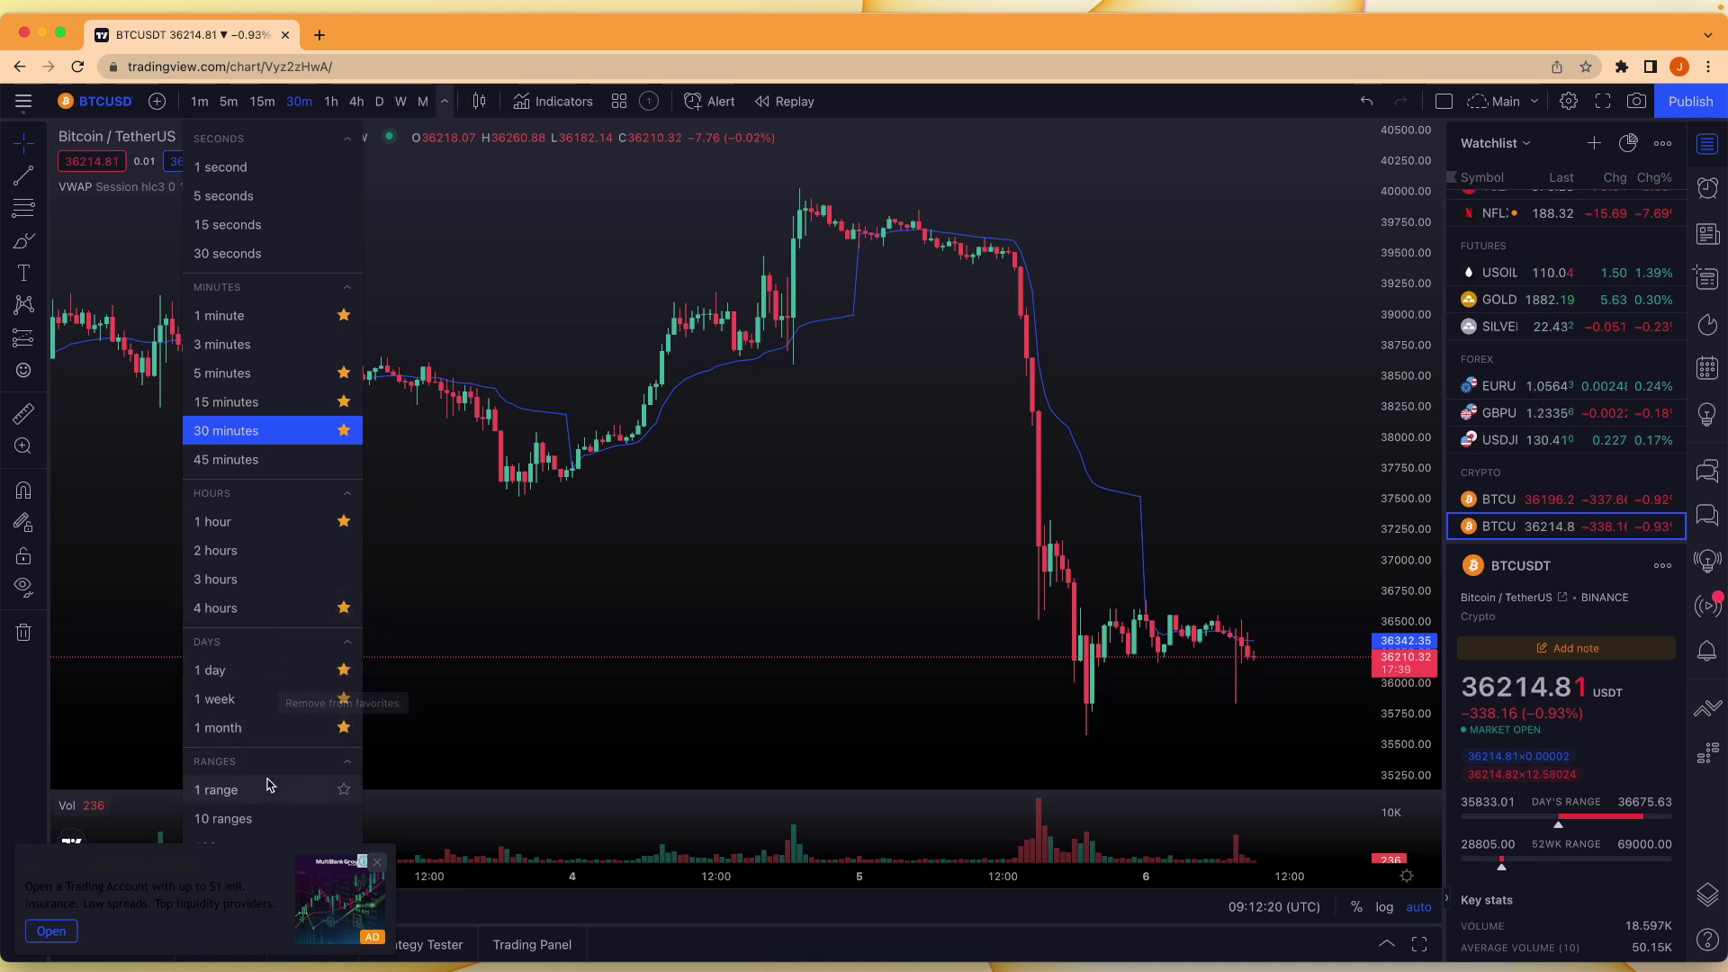
left_click(378, 871)
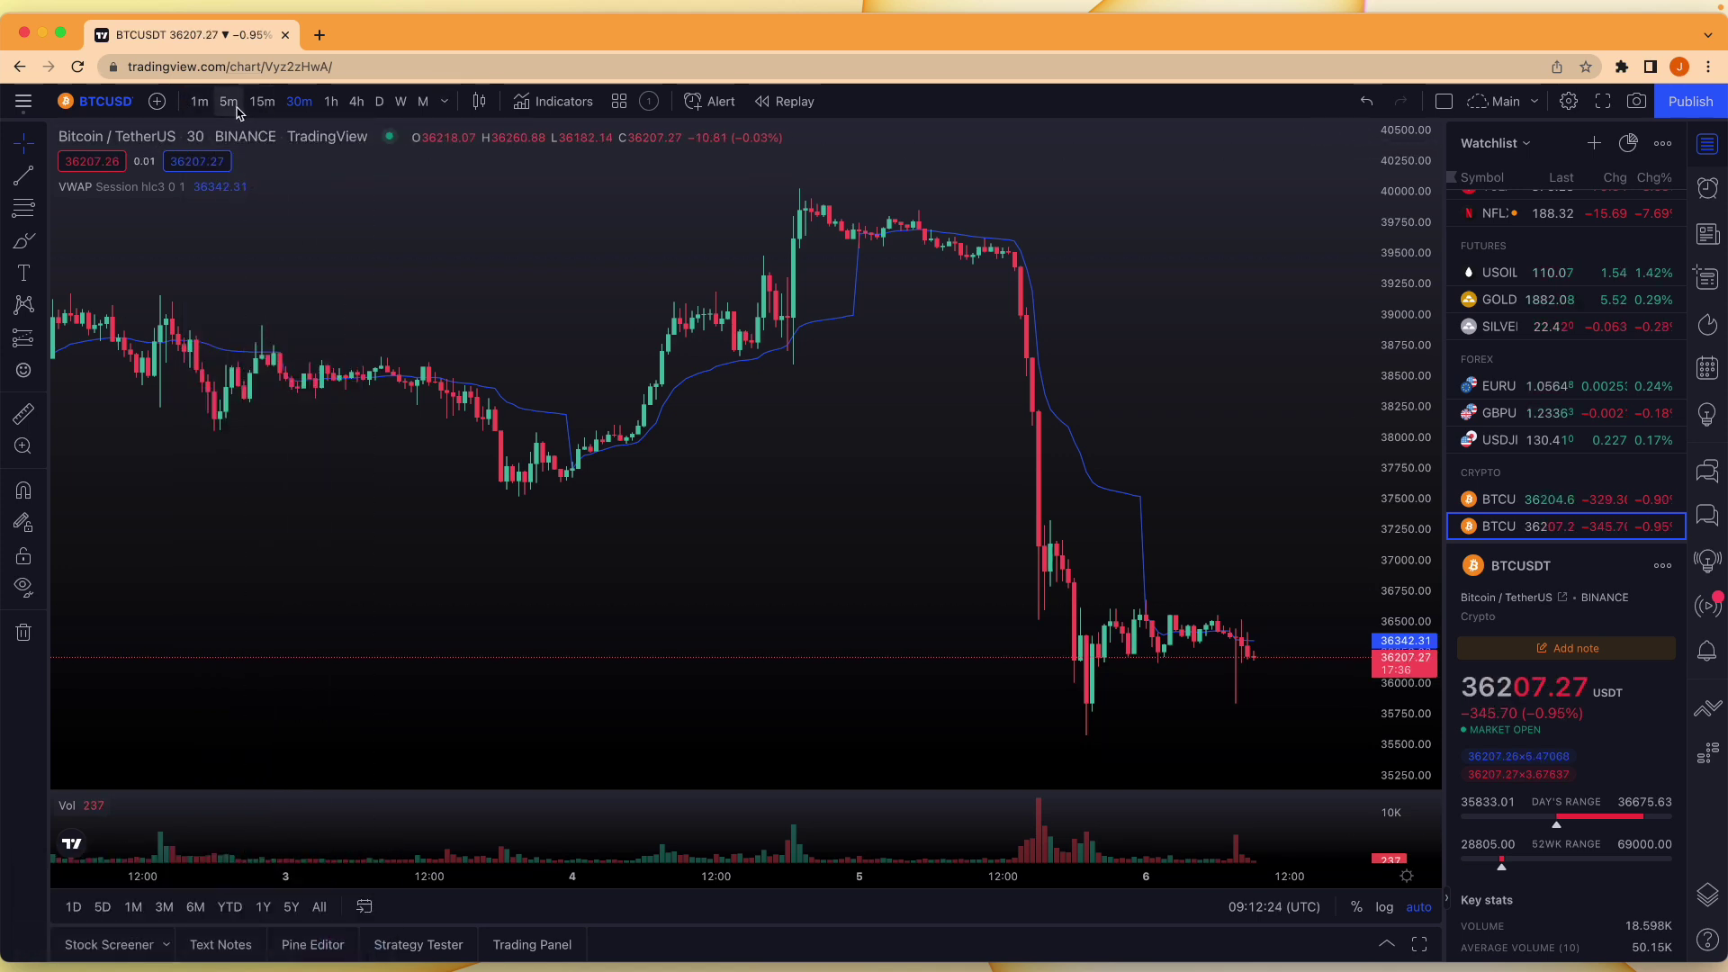
Try adding a custom 3-day interval, then dismiss the upgrade offer
left_click(444, 101)
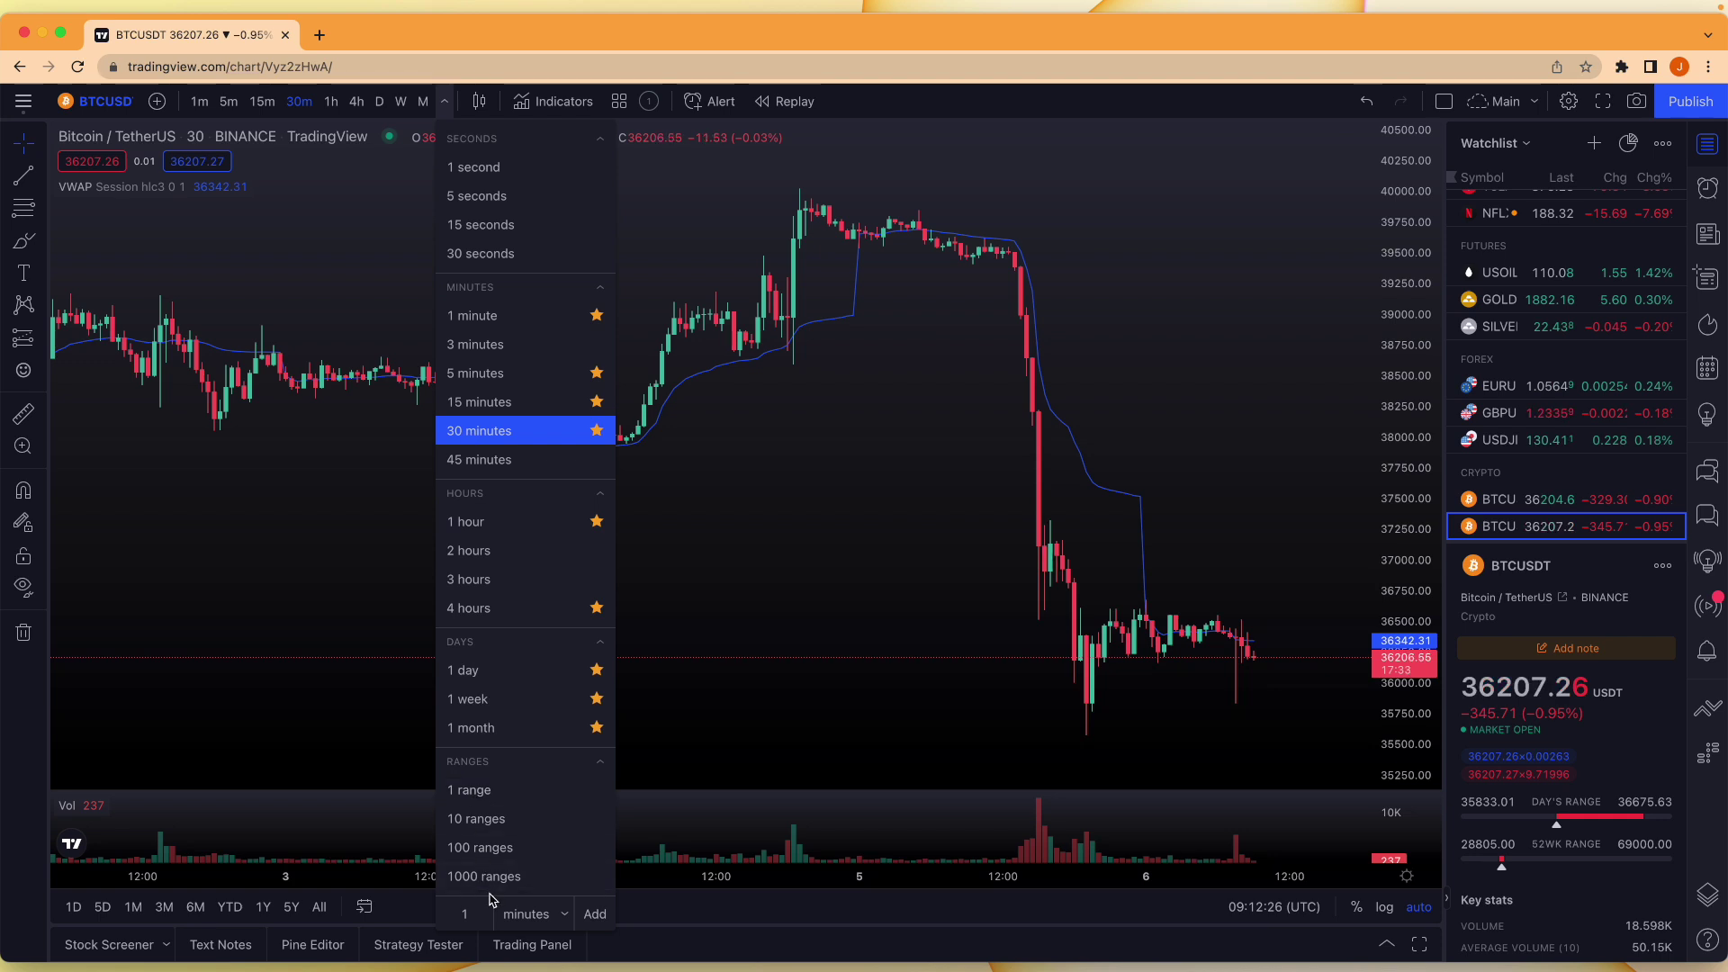
left_click(533, 914)
left_click(527, 855)
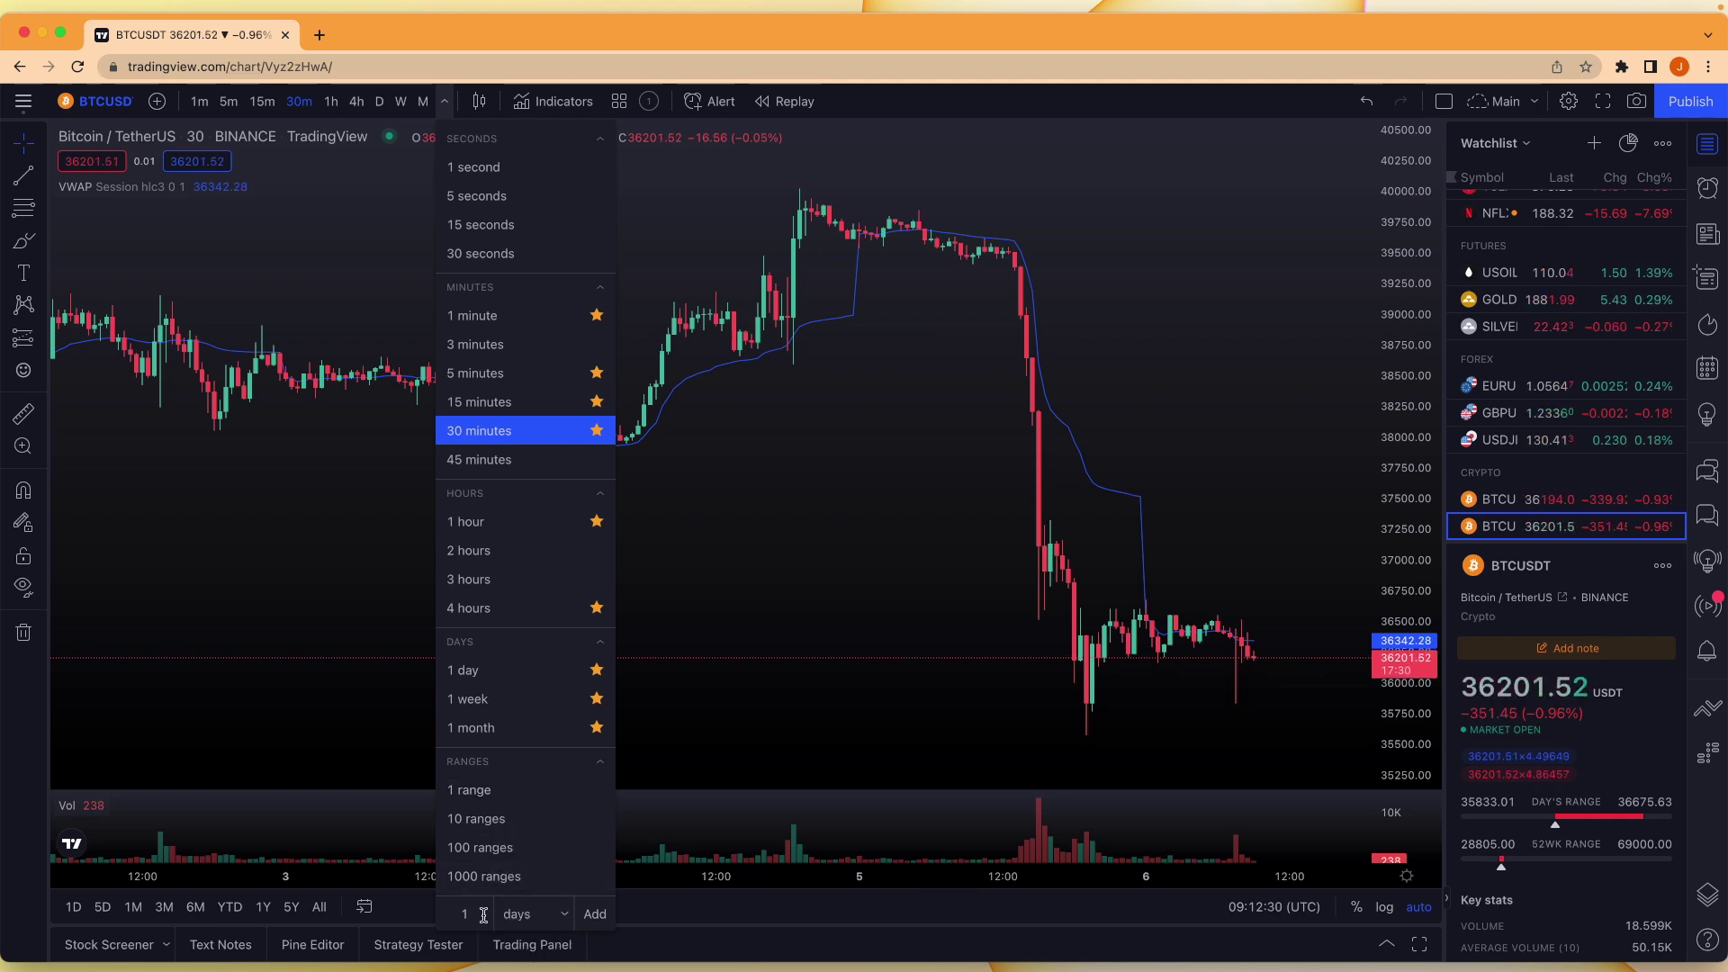
type("3")
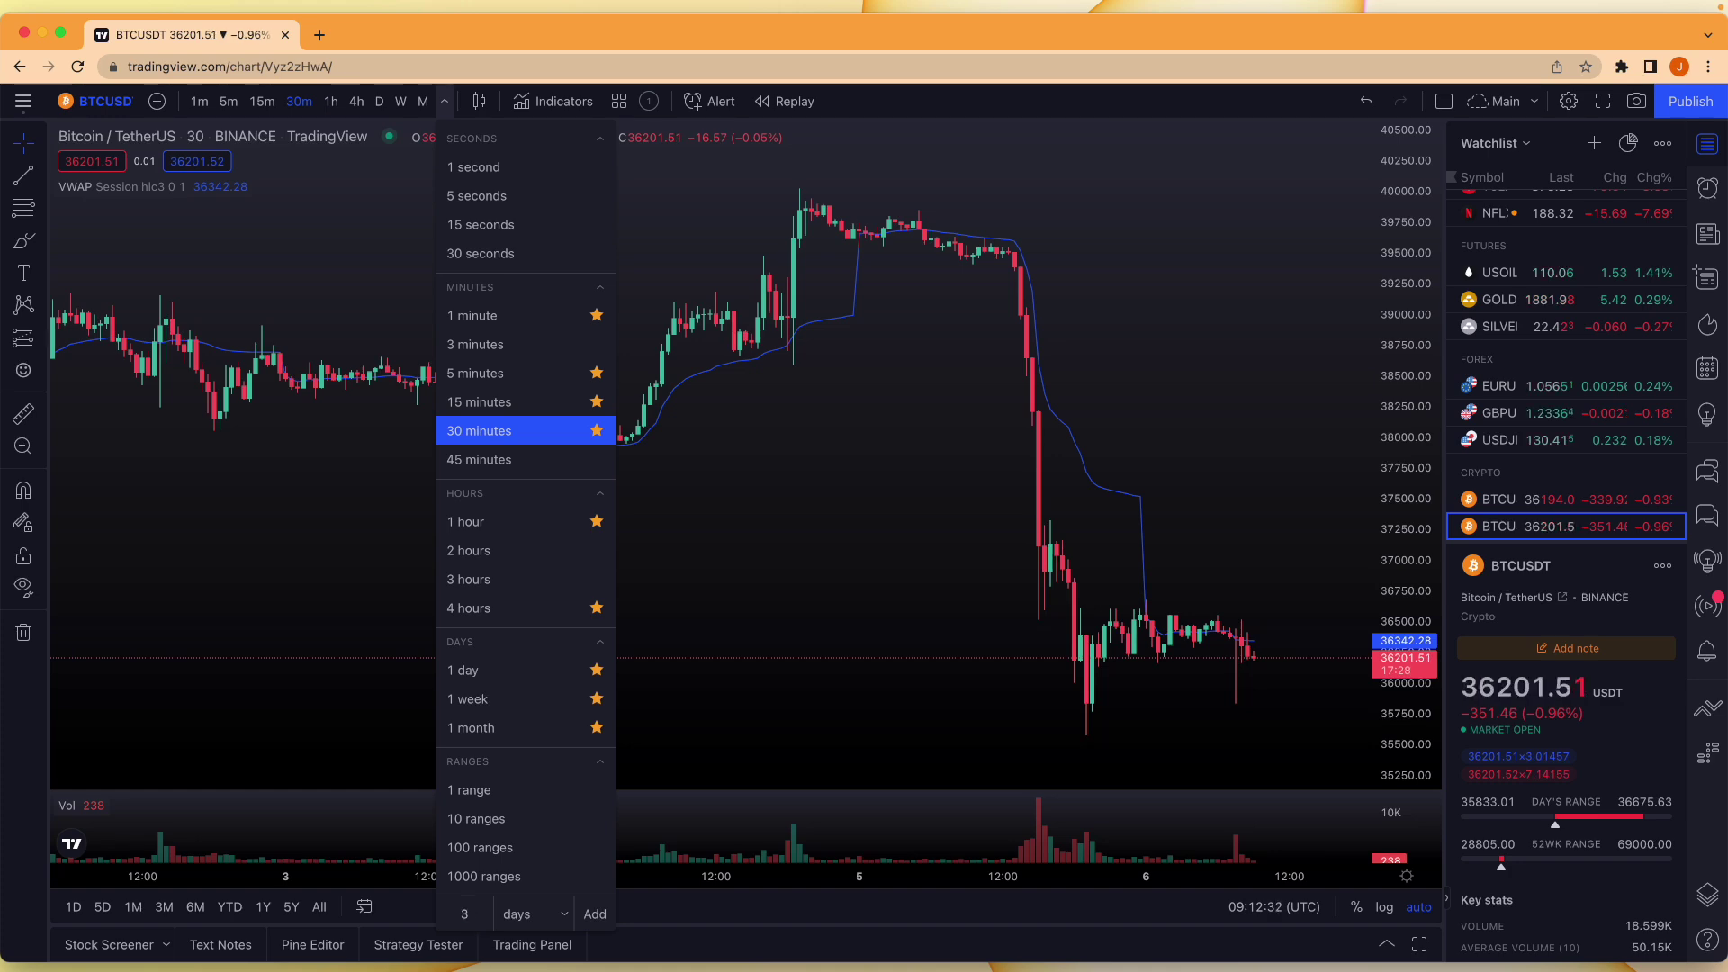
left_click(597, 914)
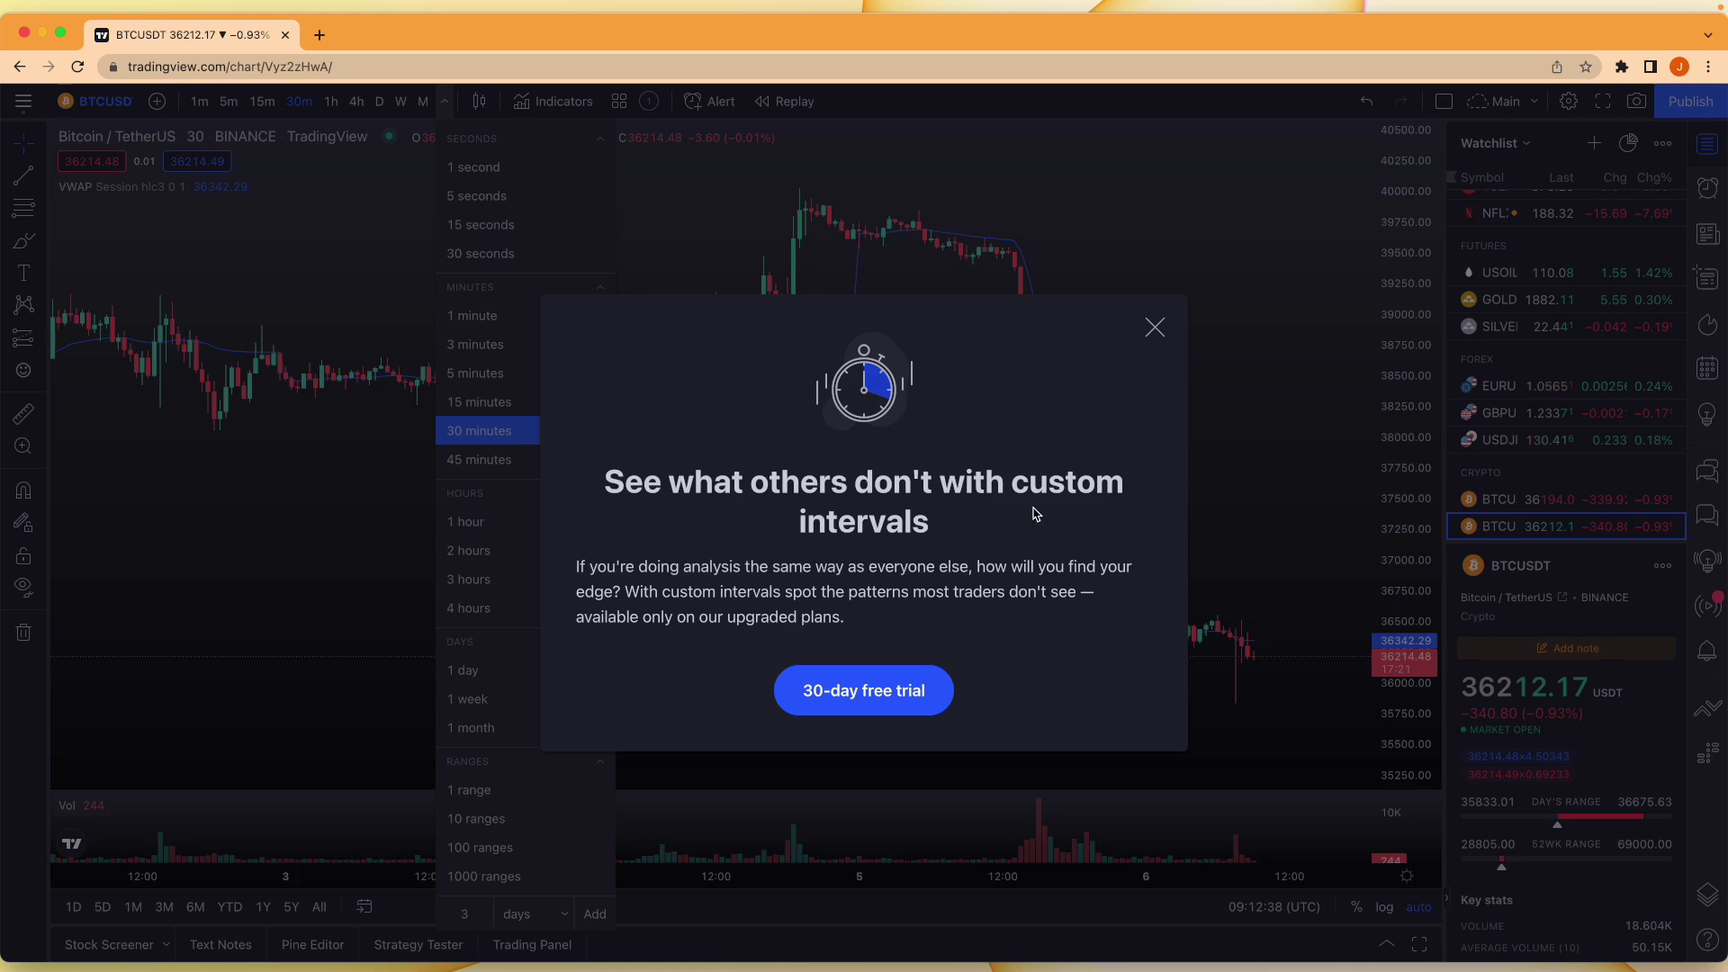
left_click(1157, 325)
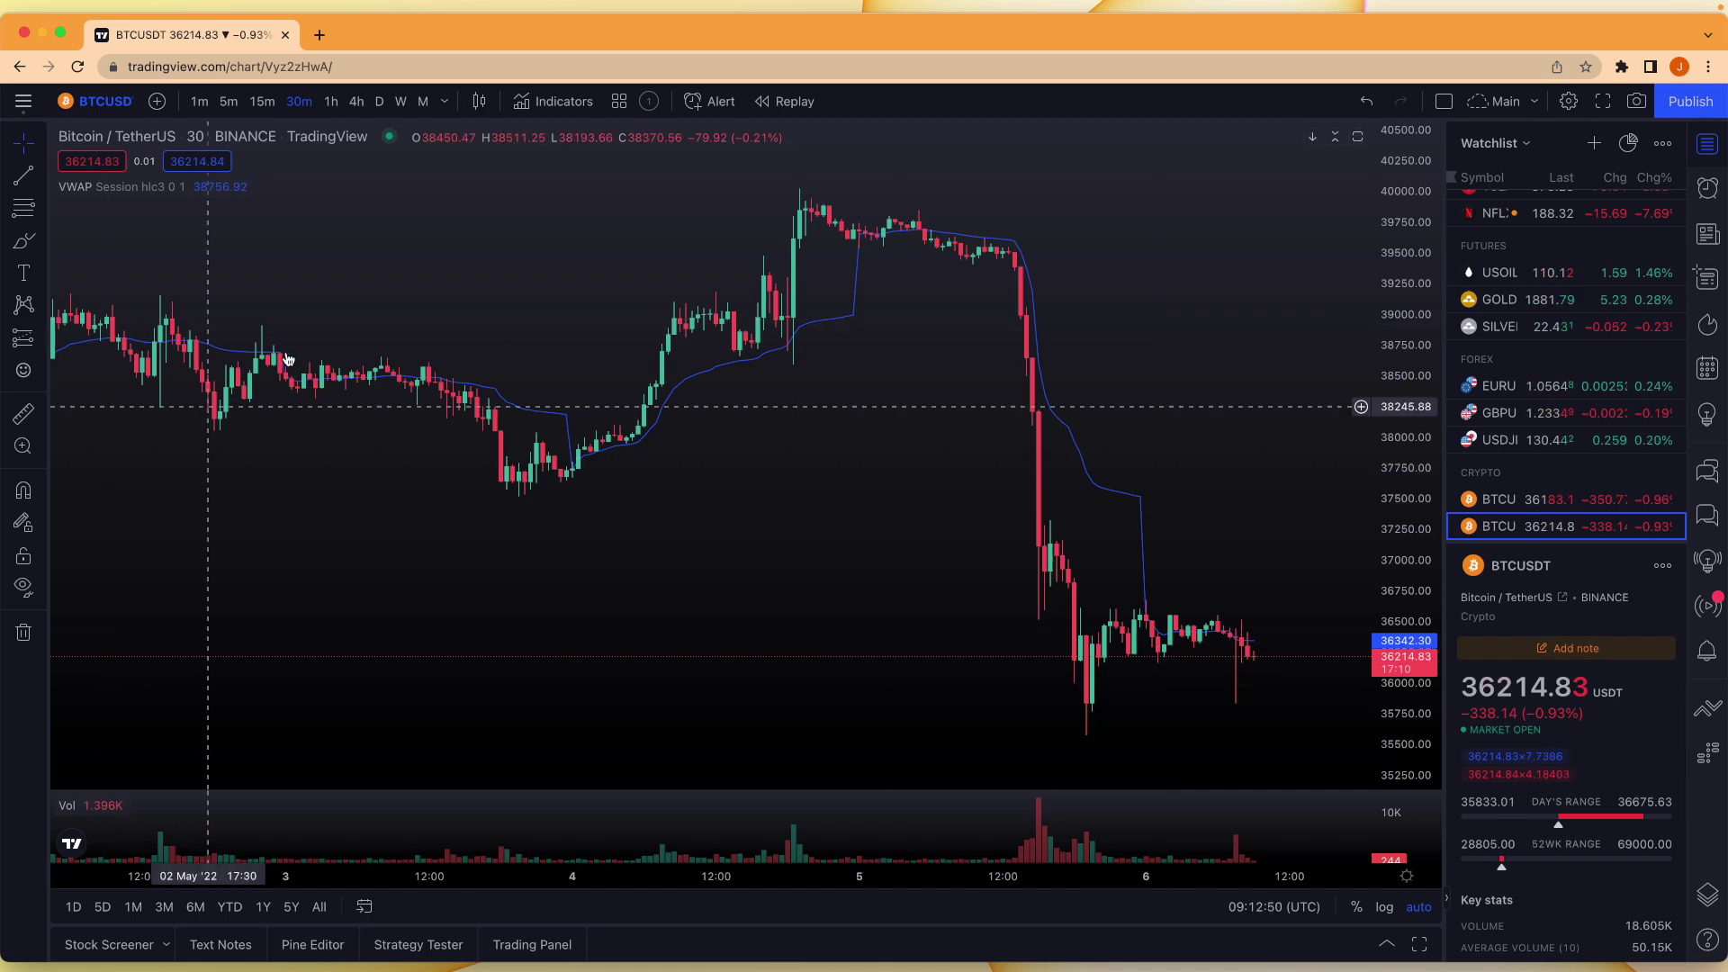
Cycle through 15m, 5m and 1m candles, ending back on 30-minute candles
left_click(261, 102)
left_click(229, 103)
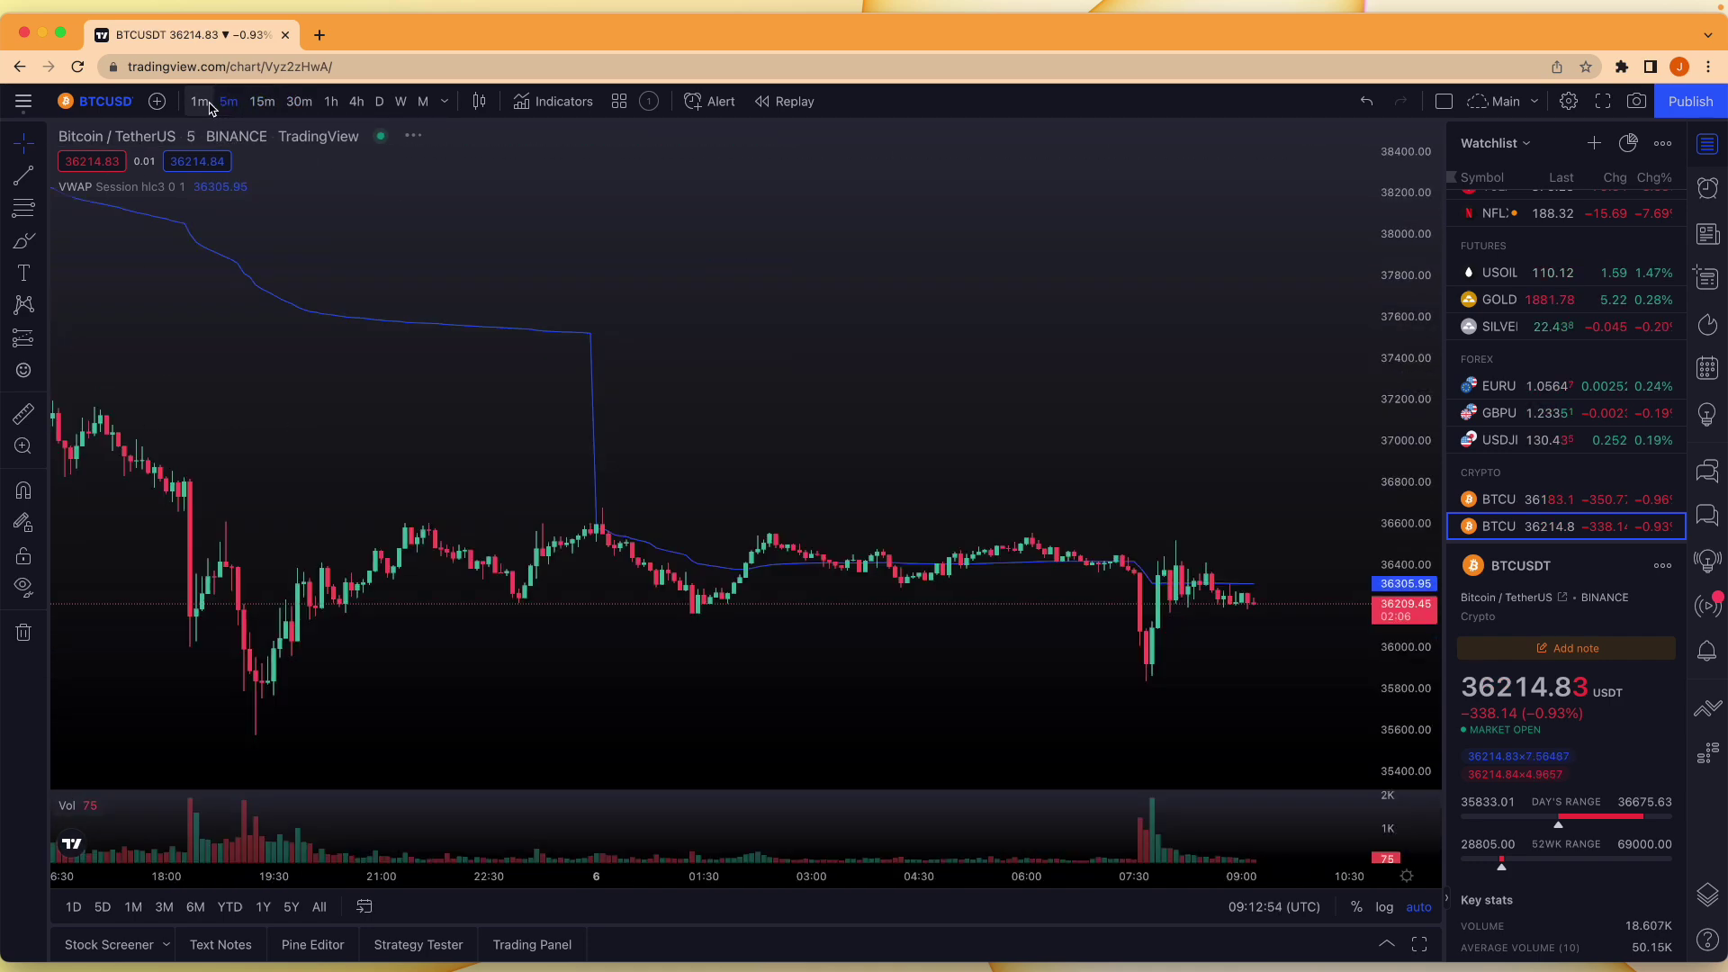
left_click(200, 103)
left_click(229, 102)
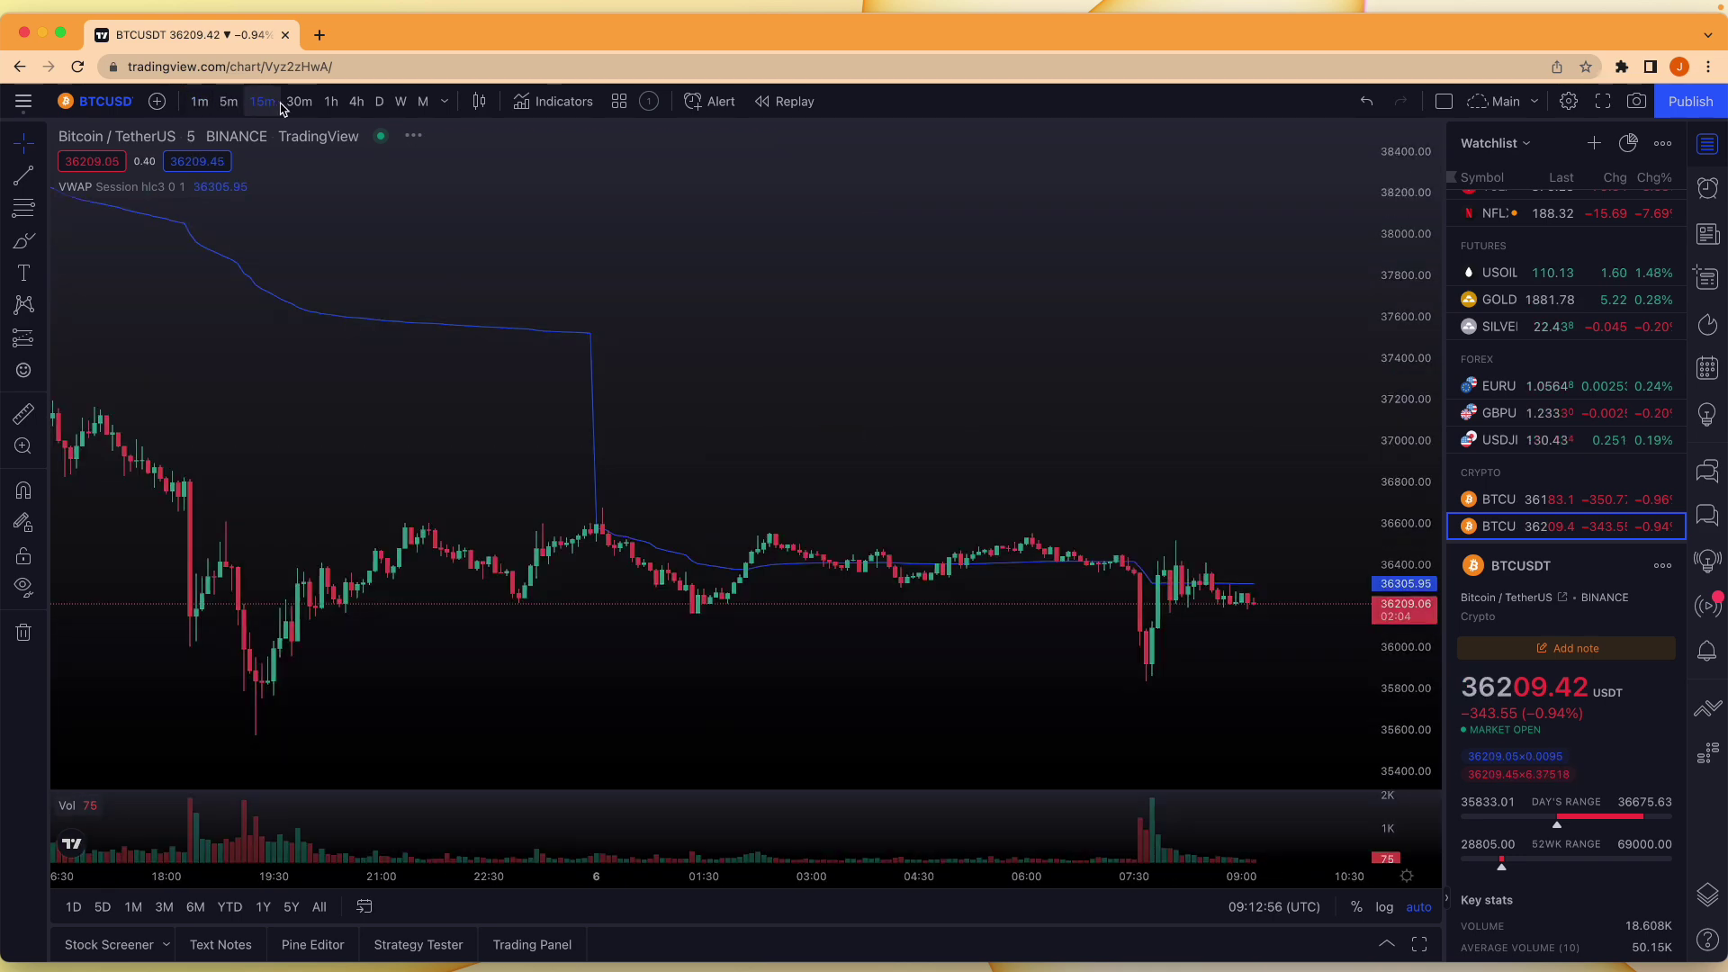
left_click(262, 103)
left_click(300, 102)
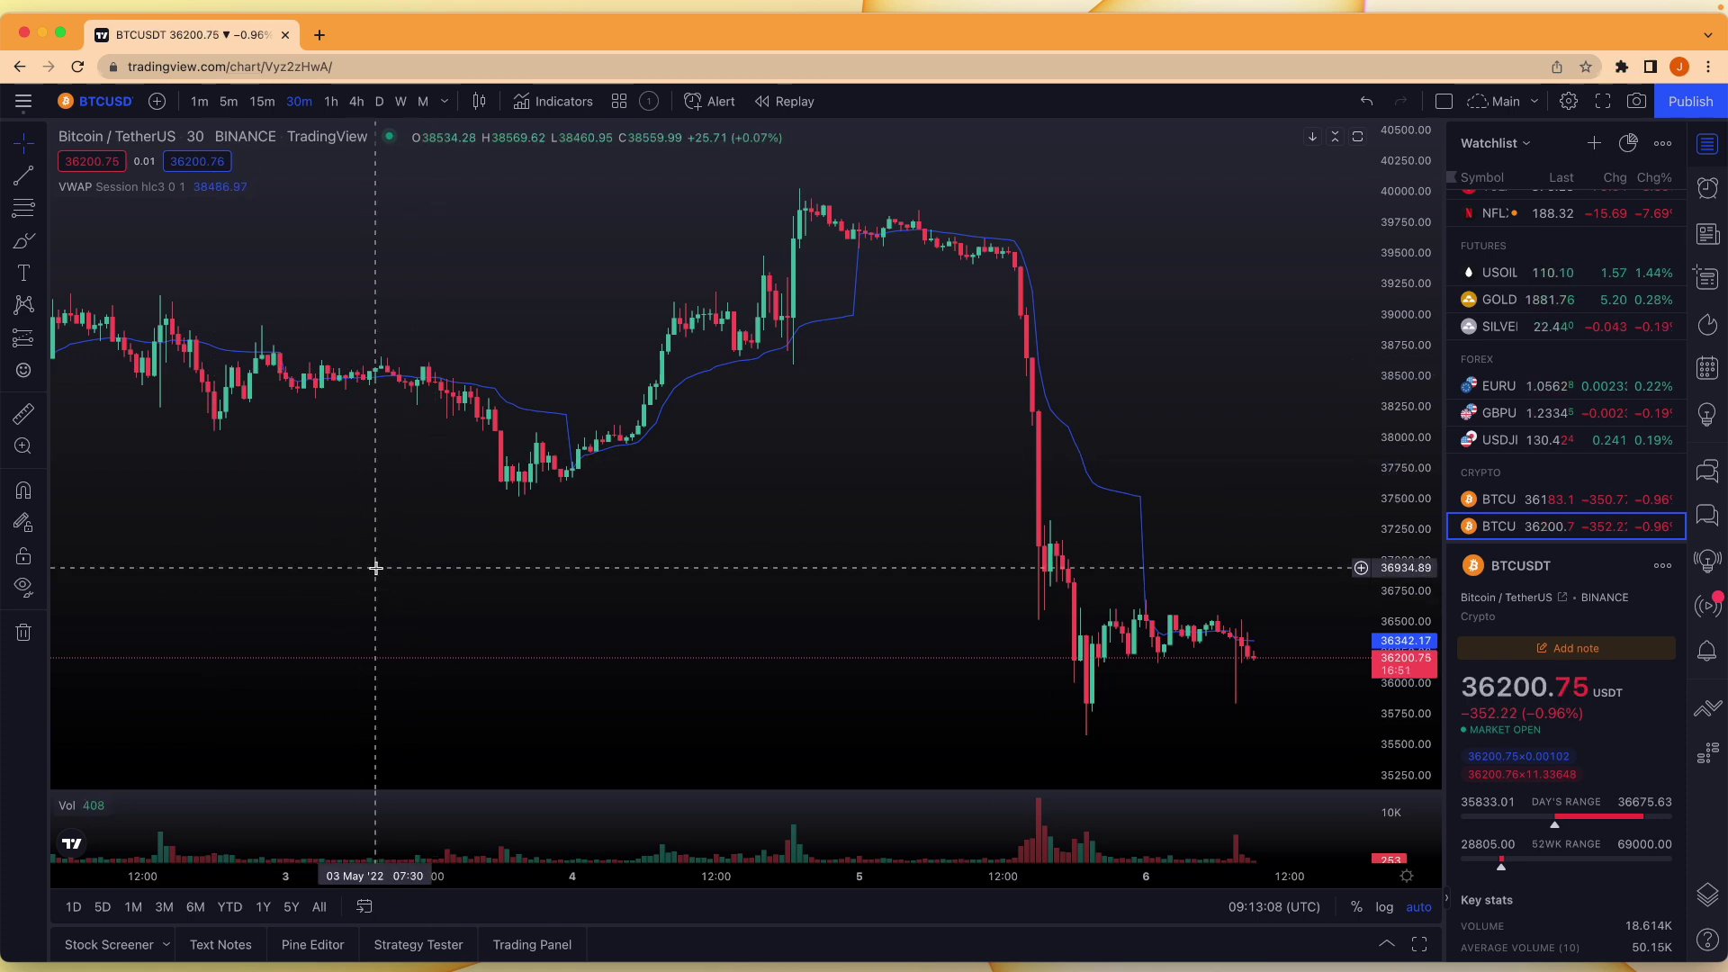
Favourite the Trend Line, Horizontal Ray and Parallel Channel drawing tools
left_click(40, 177)
left_click(43, 207)
left_click(45, 240)
left_click(45, 273)
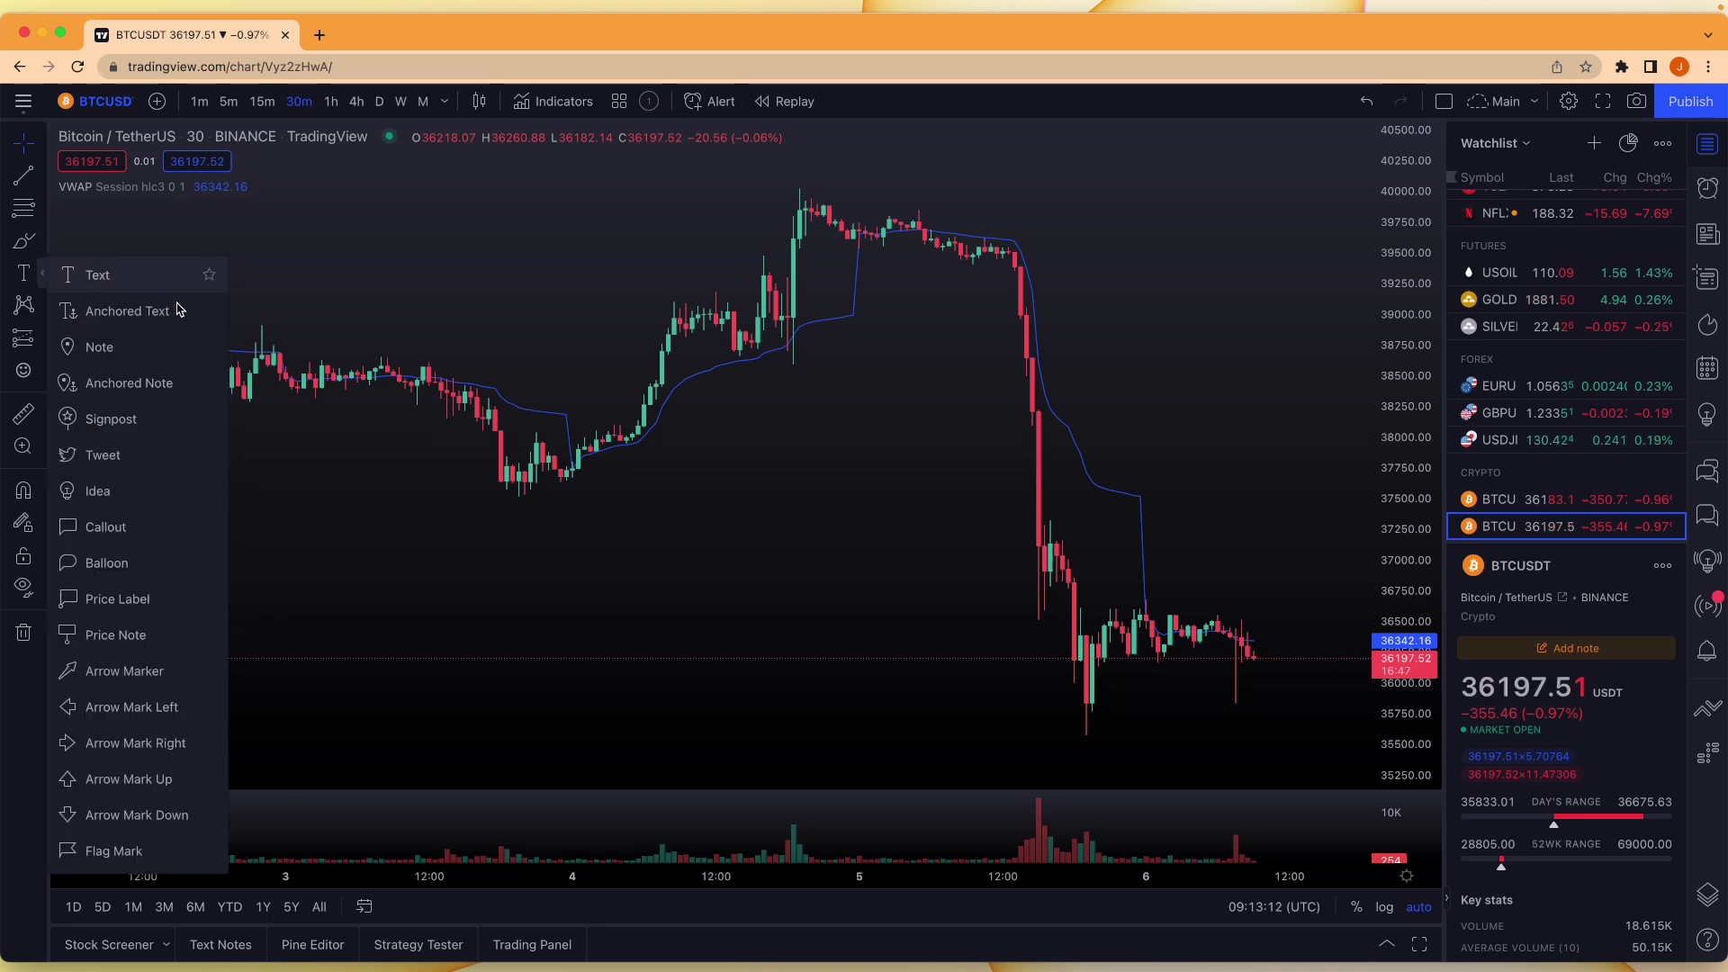
left_click(419, 285)
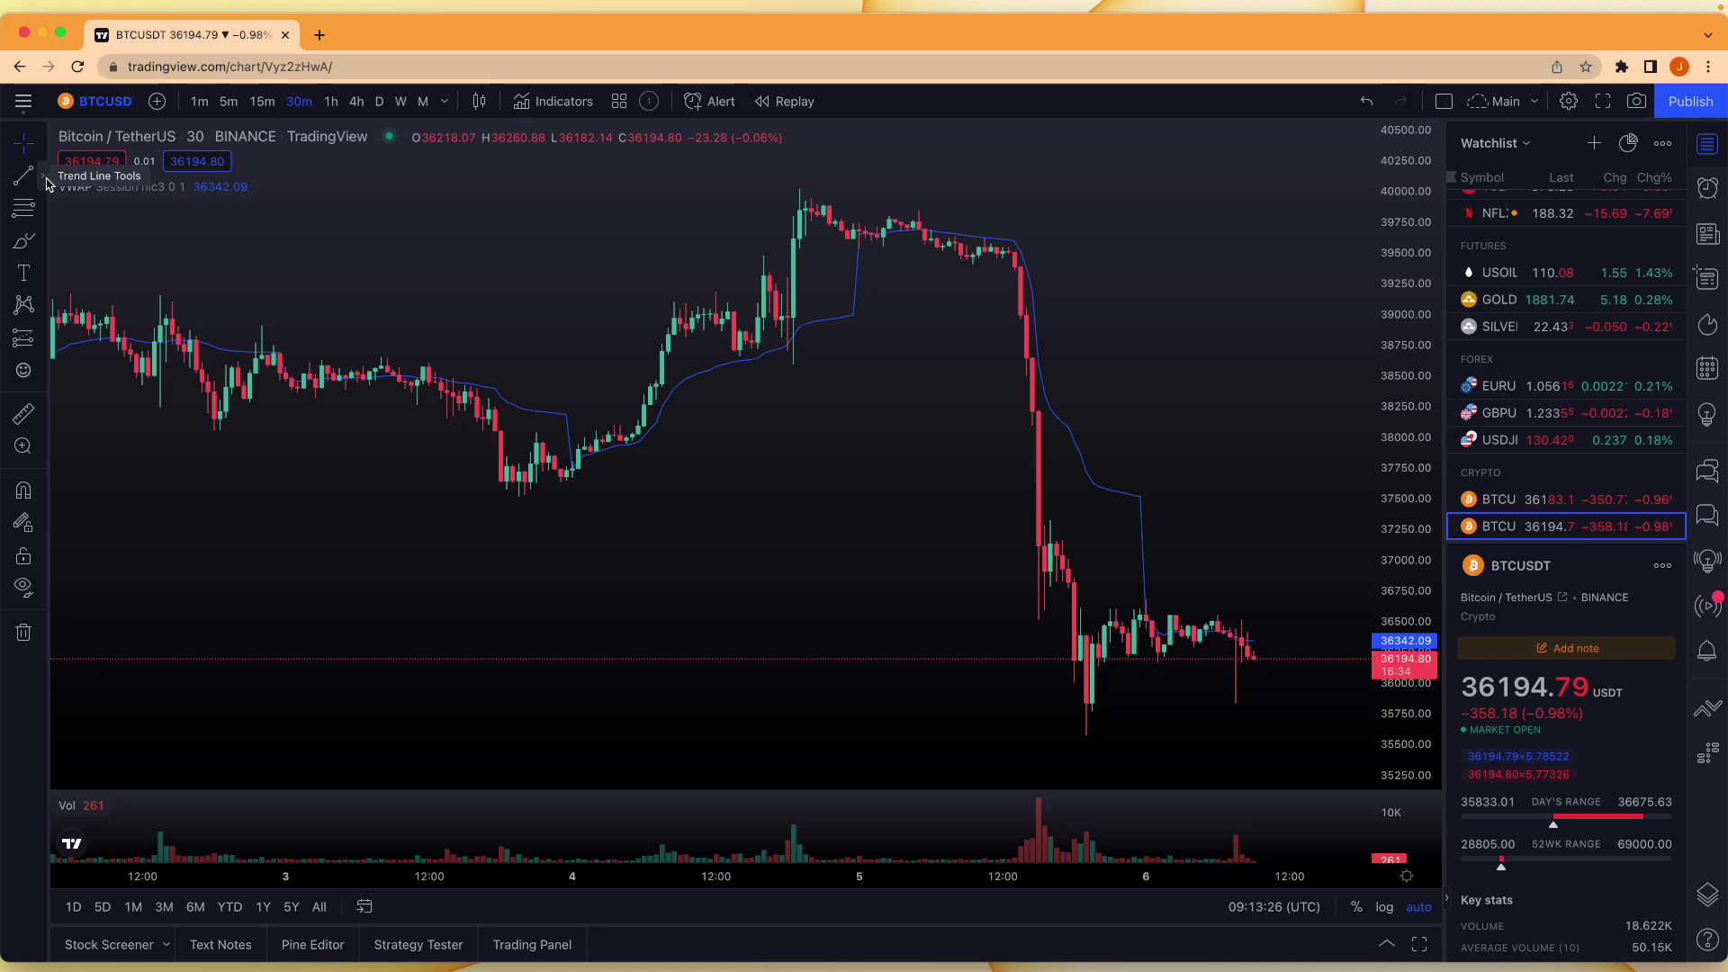
left_click(48, 183)
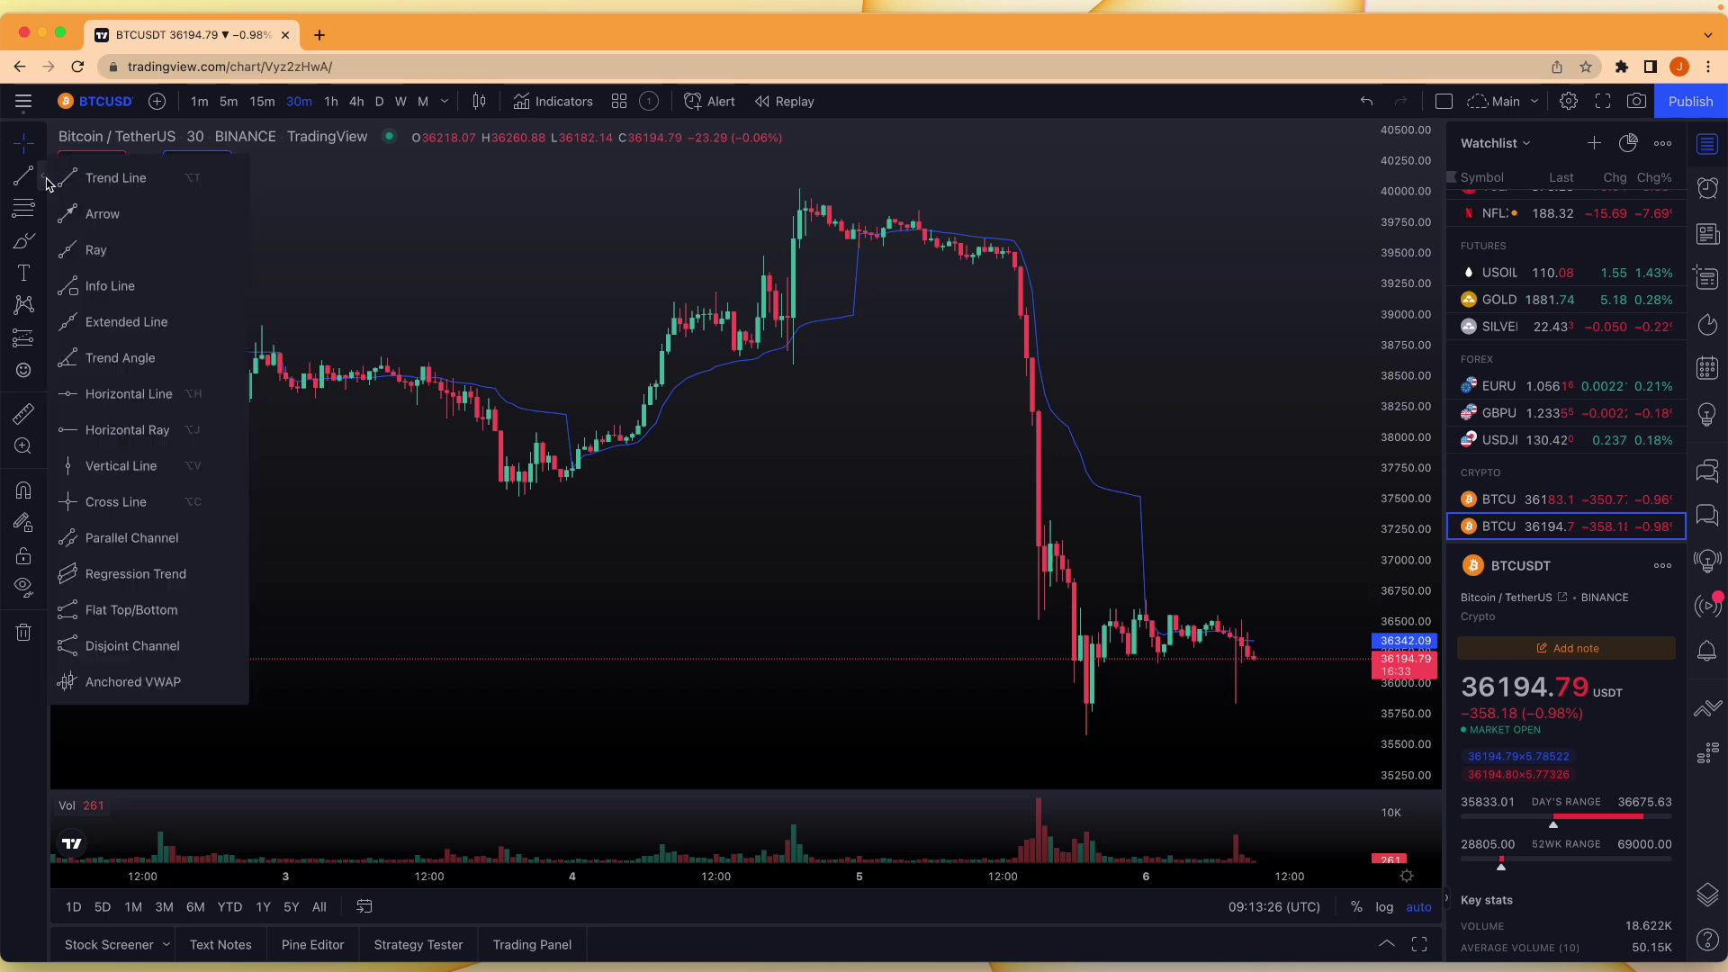
left_click(232, 179)
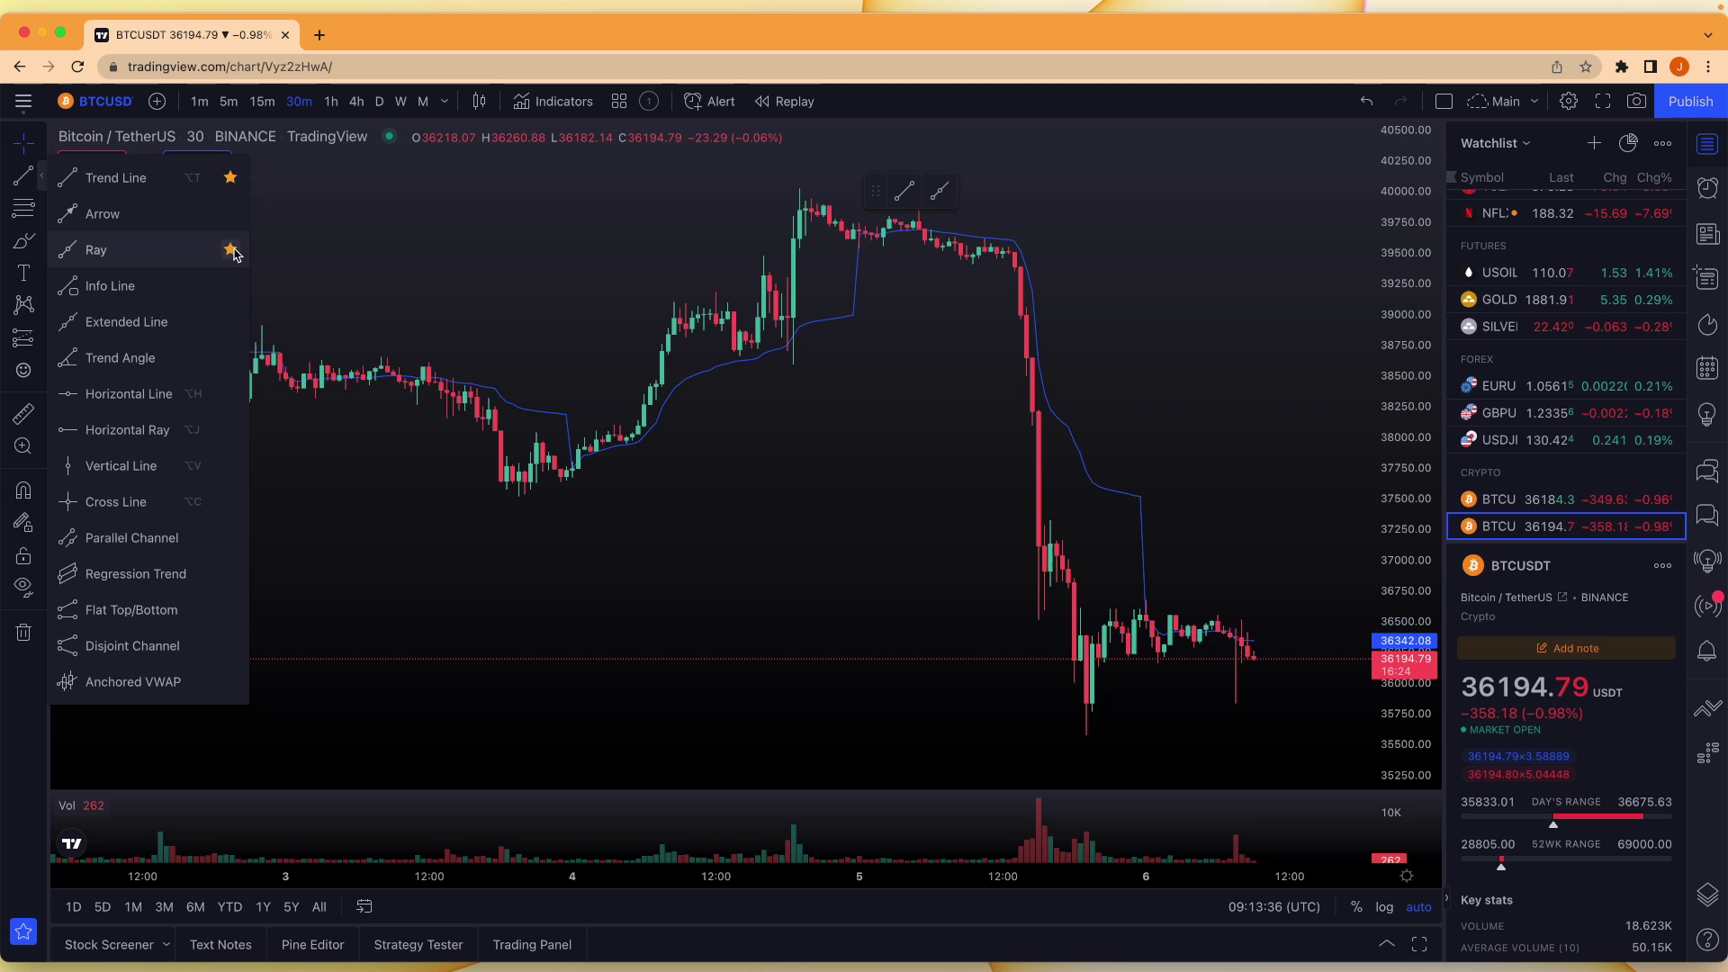
left_click(231, 432)
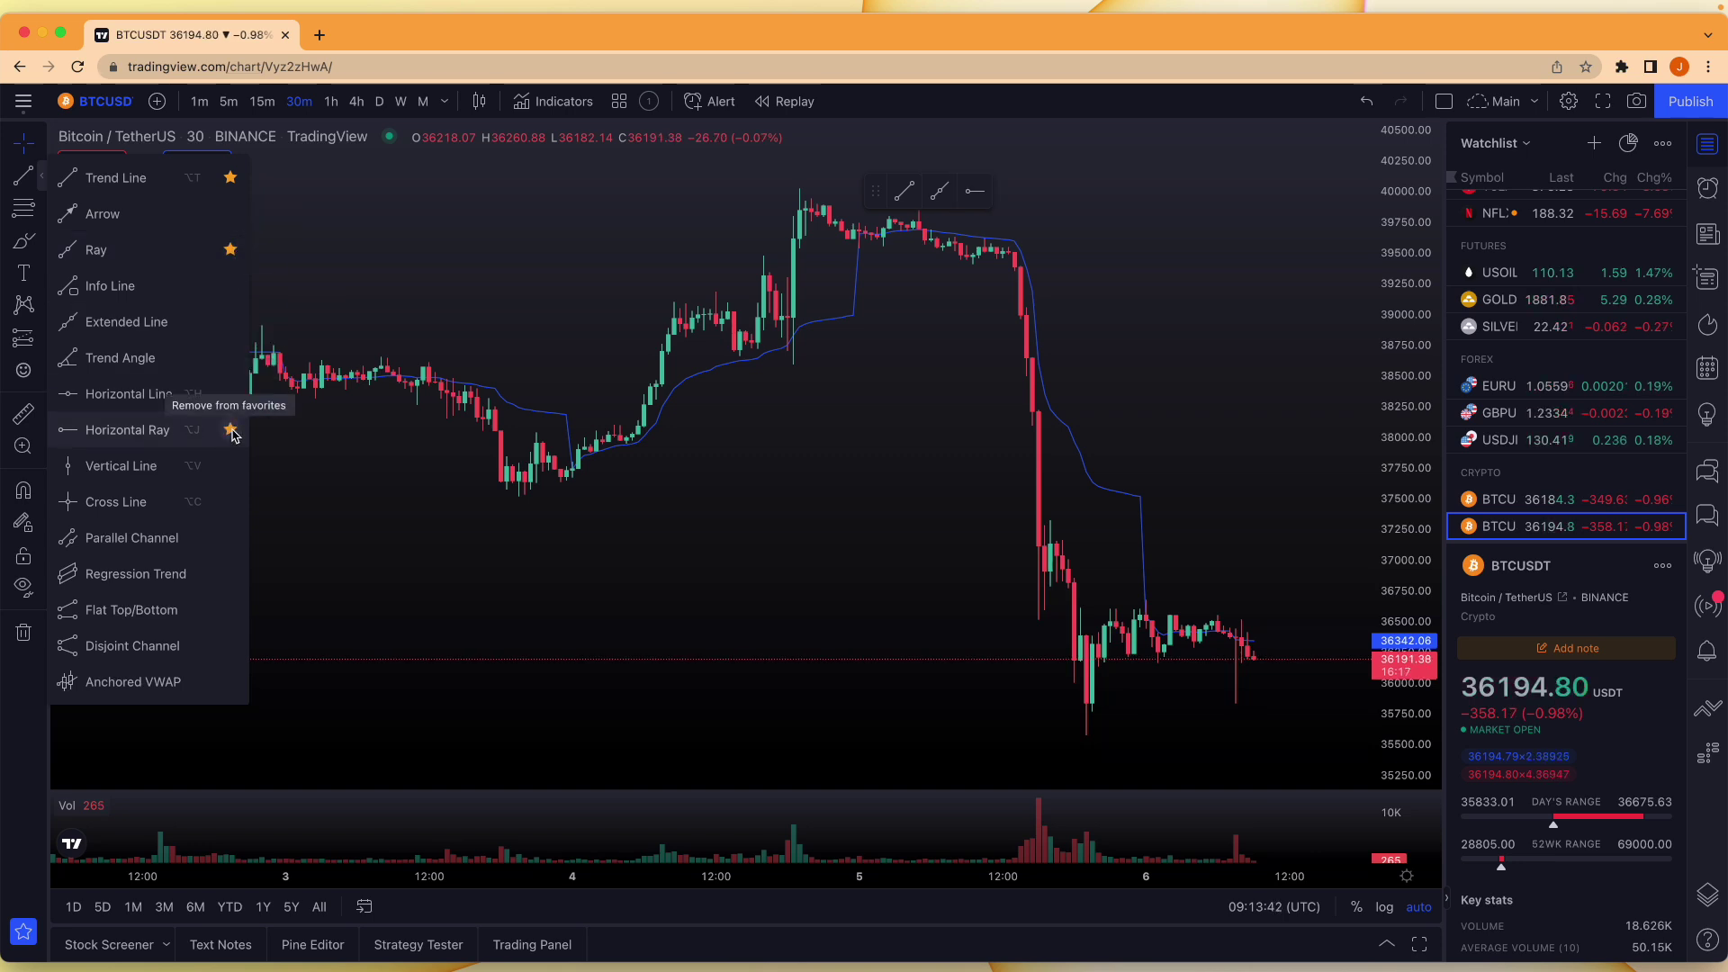
left_click(231, 545)
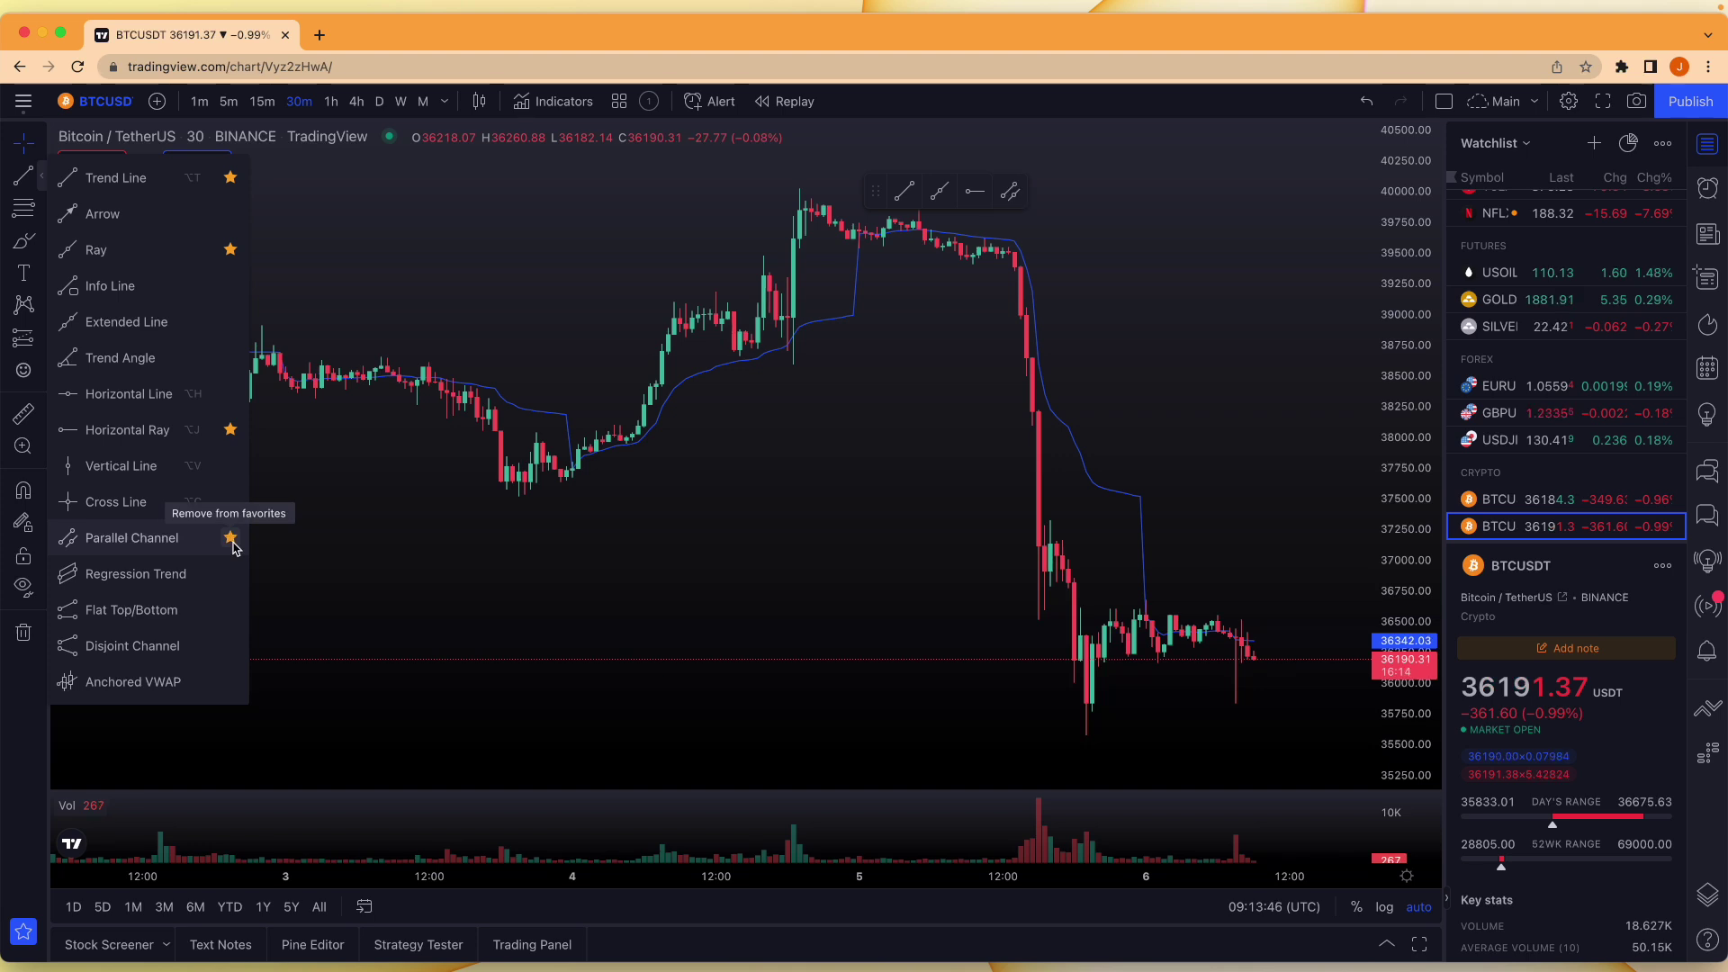
Favourite Fib Retracement, Trend-Based Fib Extension and Pitchfork from the Fib tools
left_click(40, 207)
left_click(261, 211)
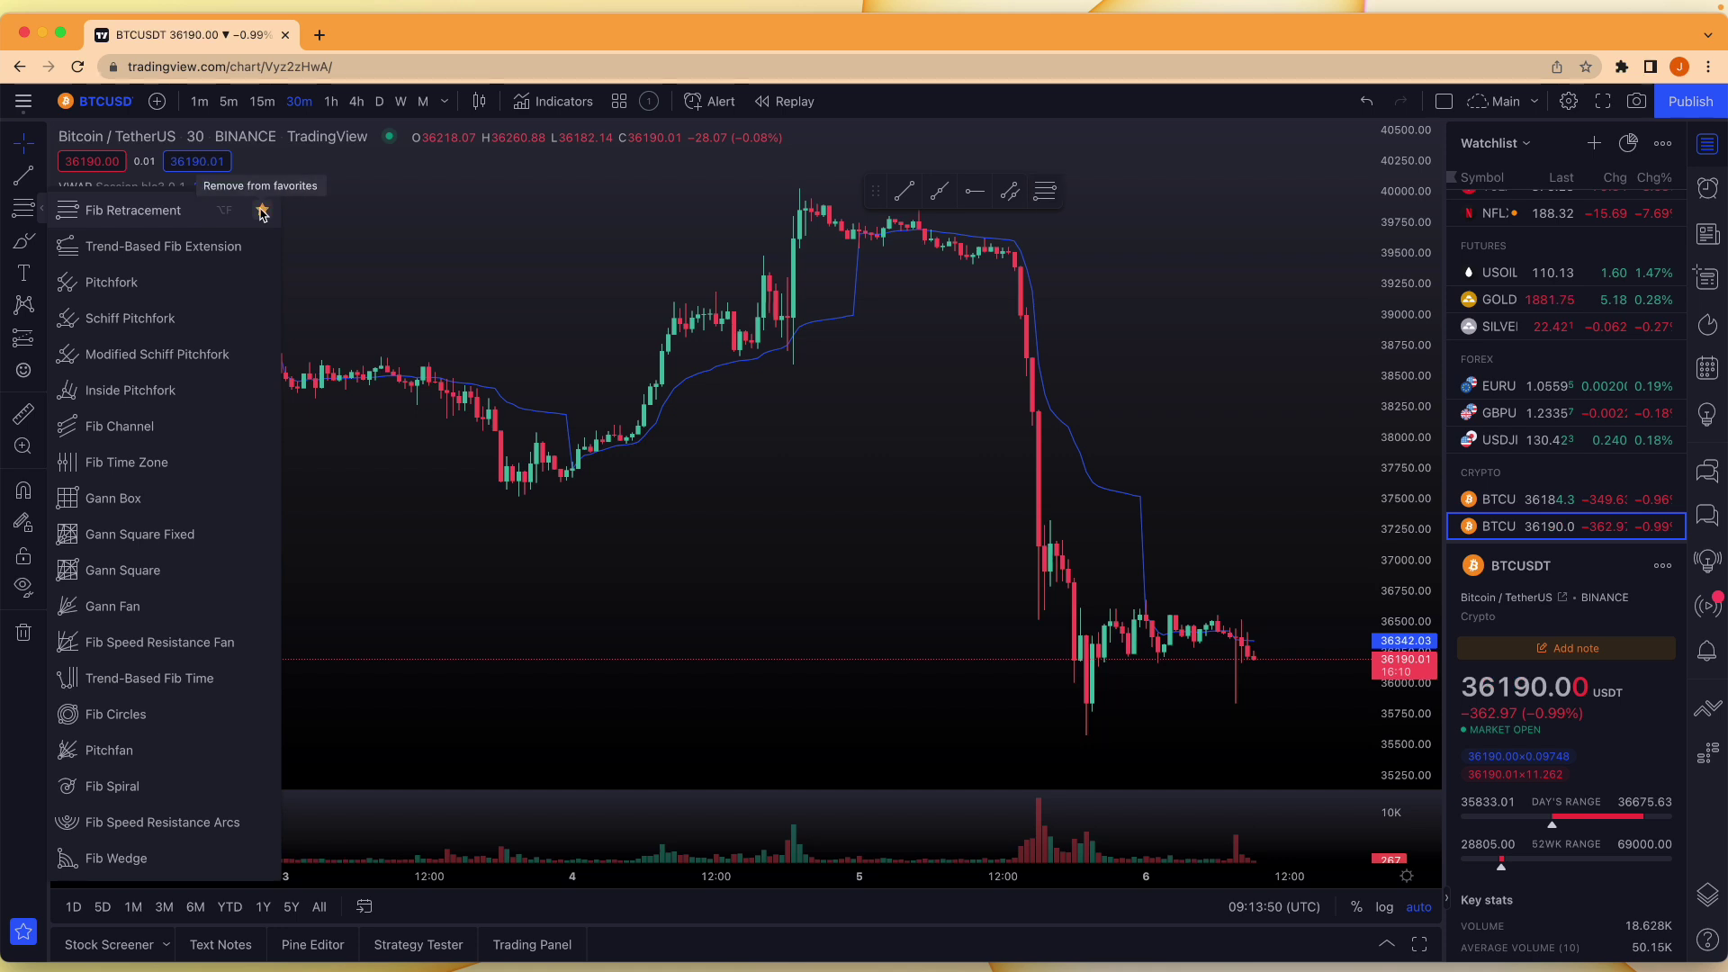
left_click(263, 246)
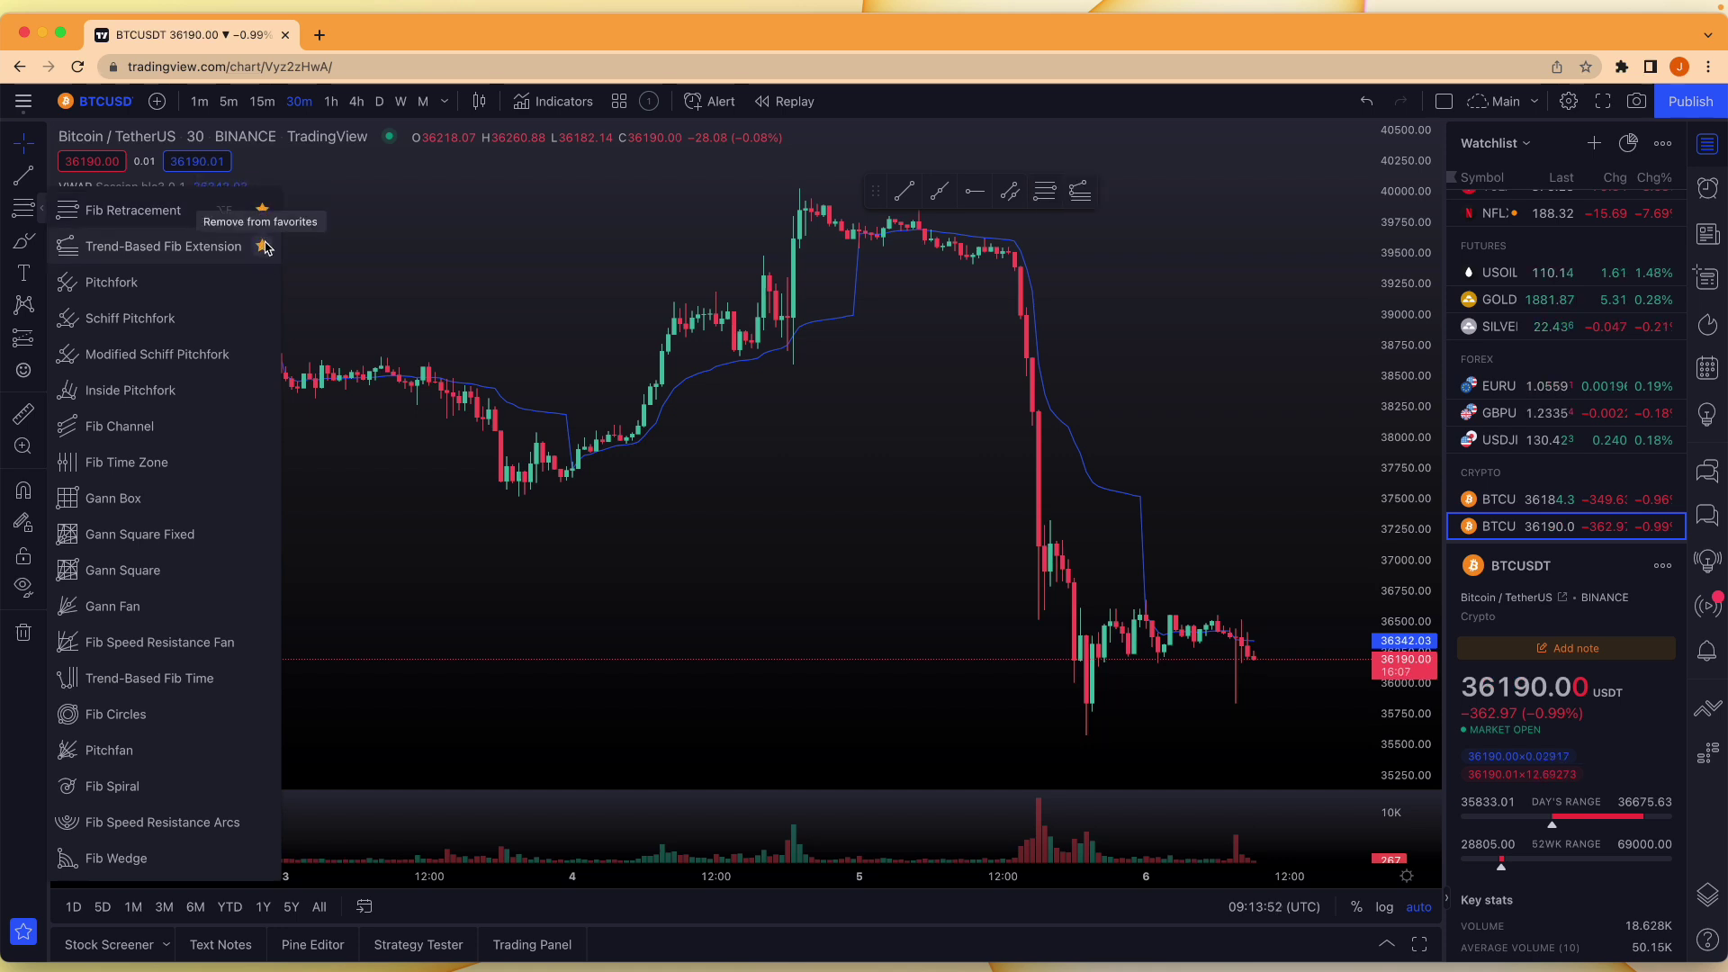
left_click(262, 282)
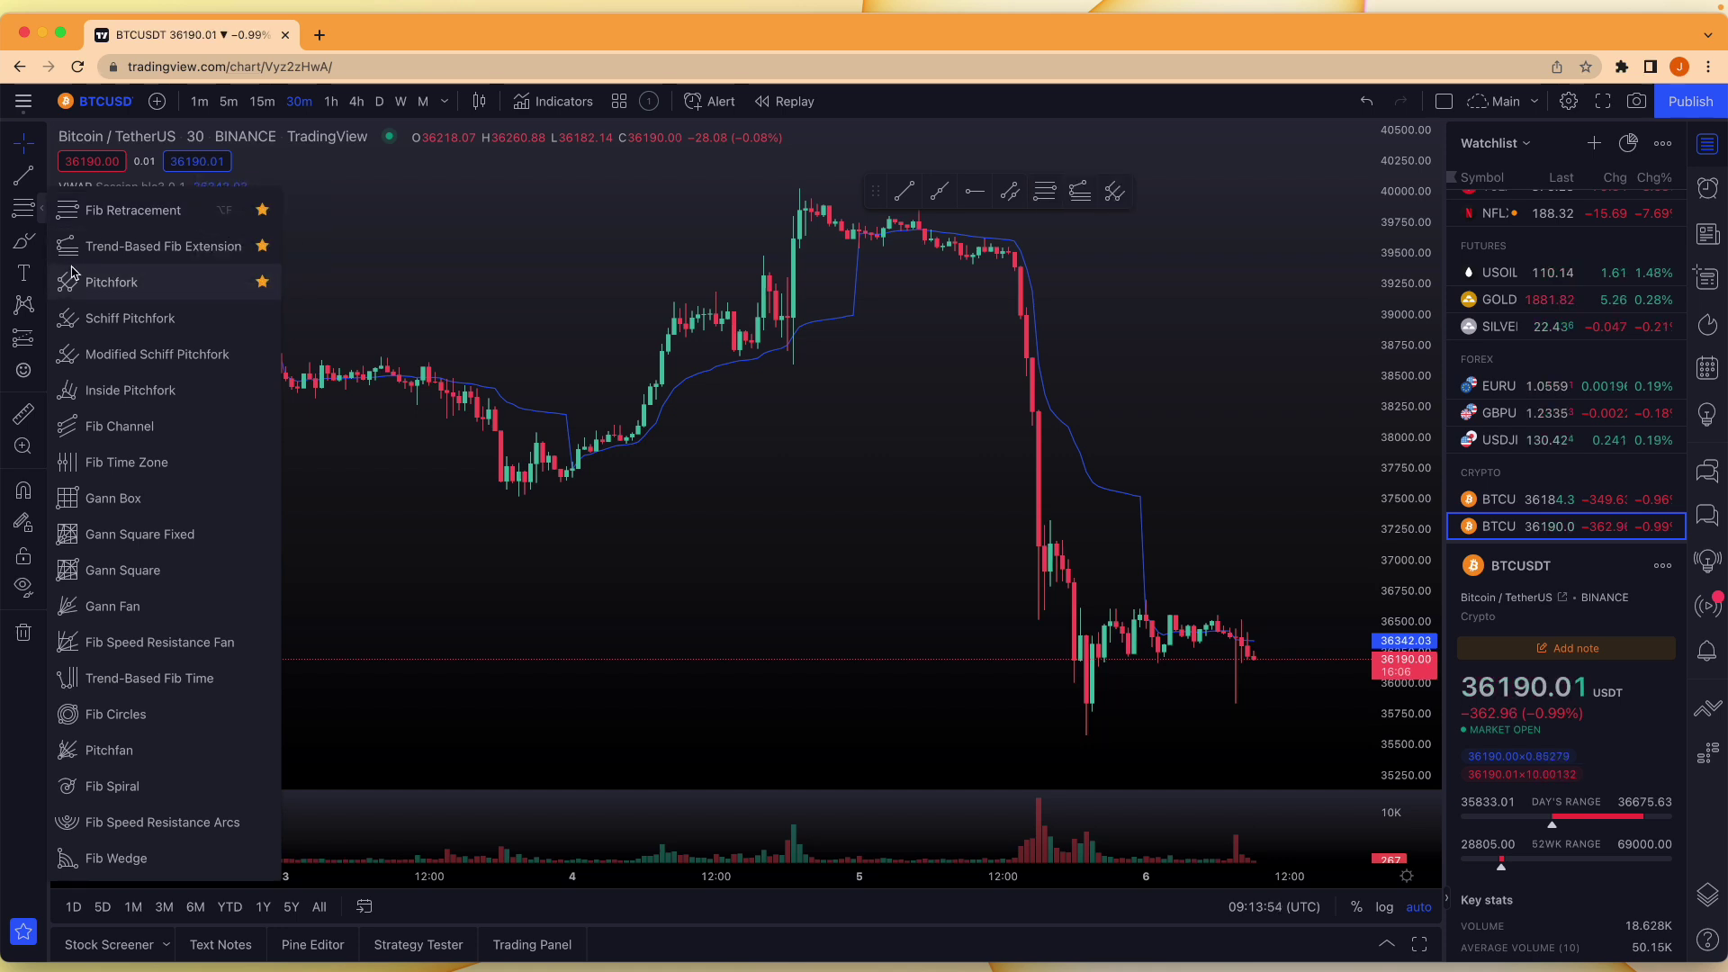
left_click(45, 249)
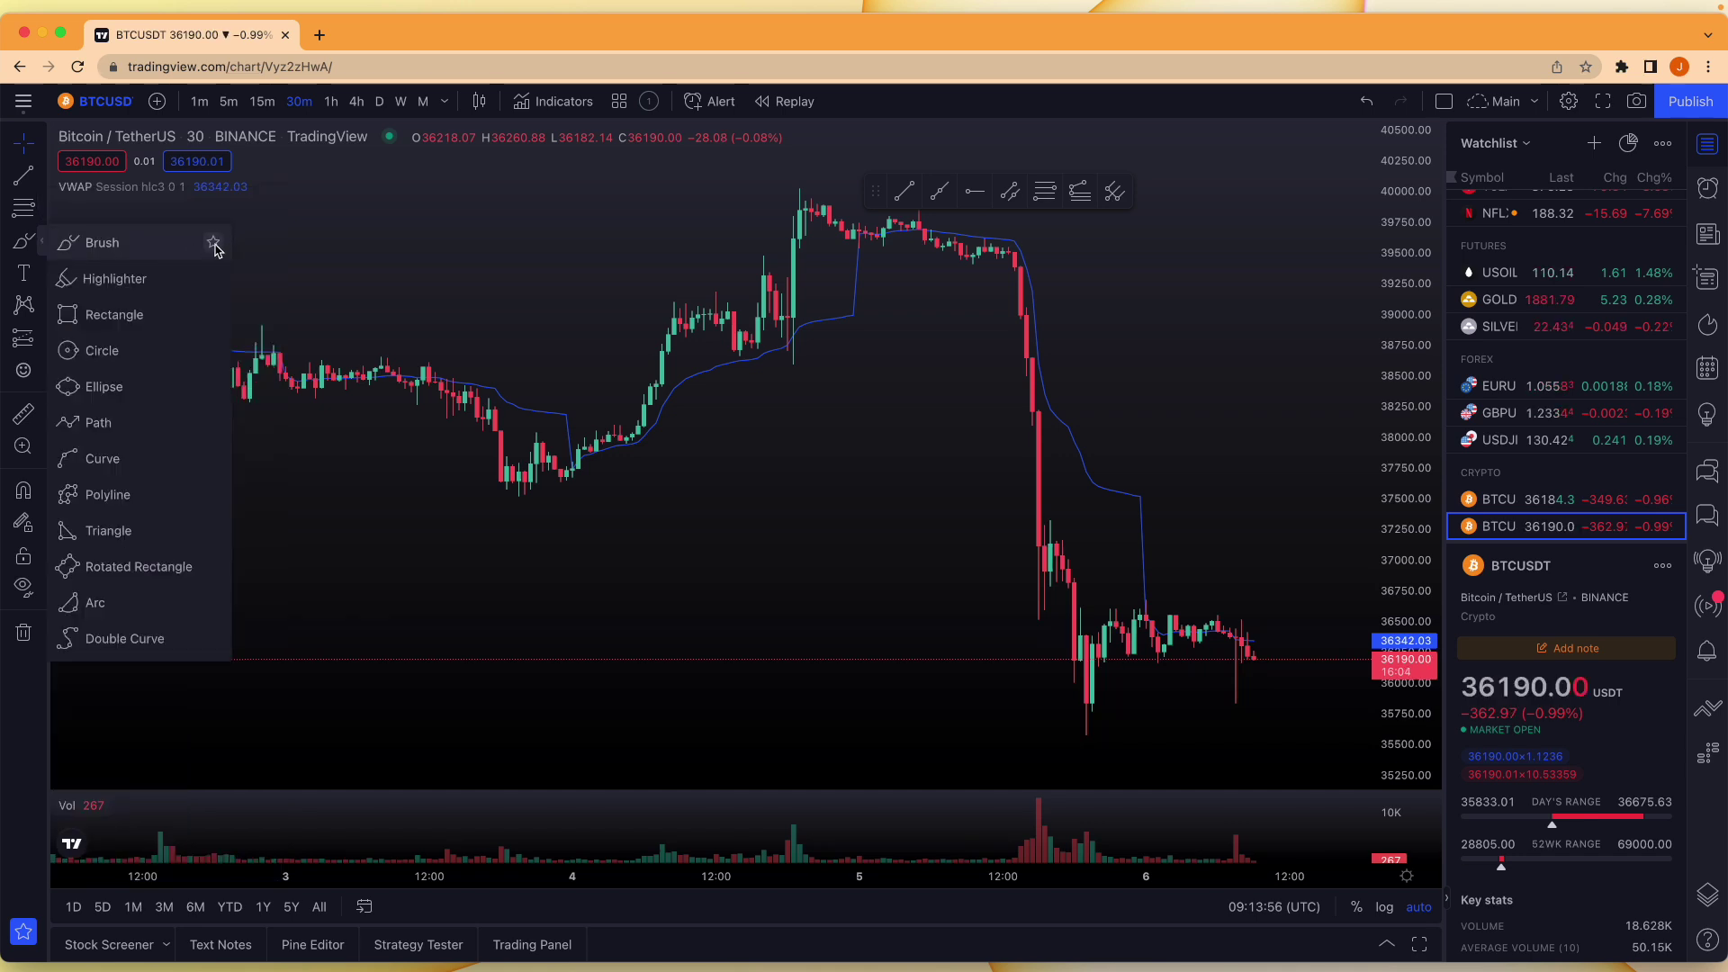
Favourite the Brush, Rectangle and Text drawing tools
left_click(214, 244)
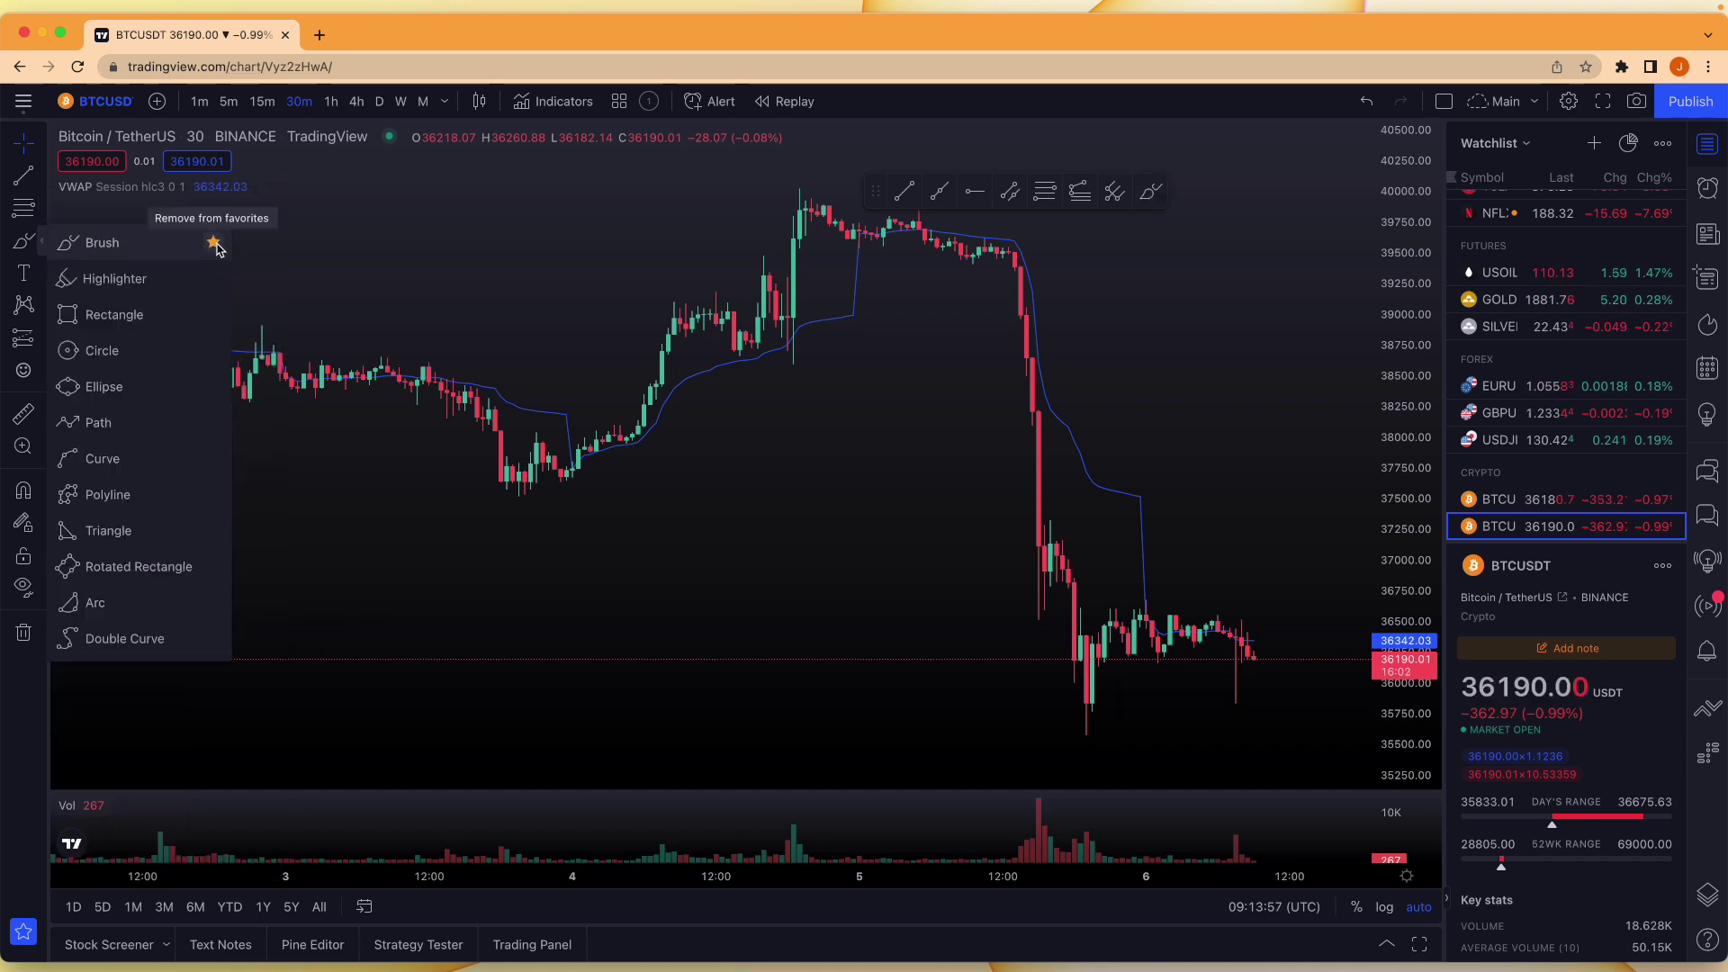
left_click(214, 315)
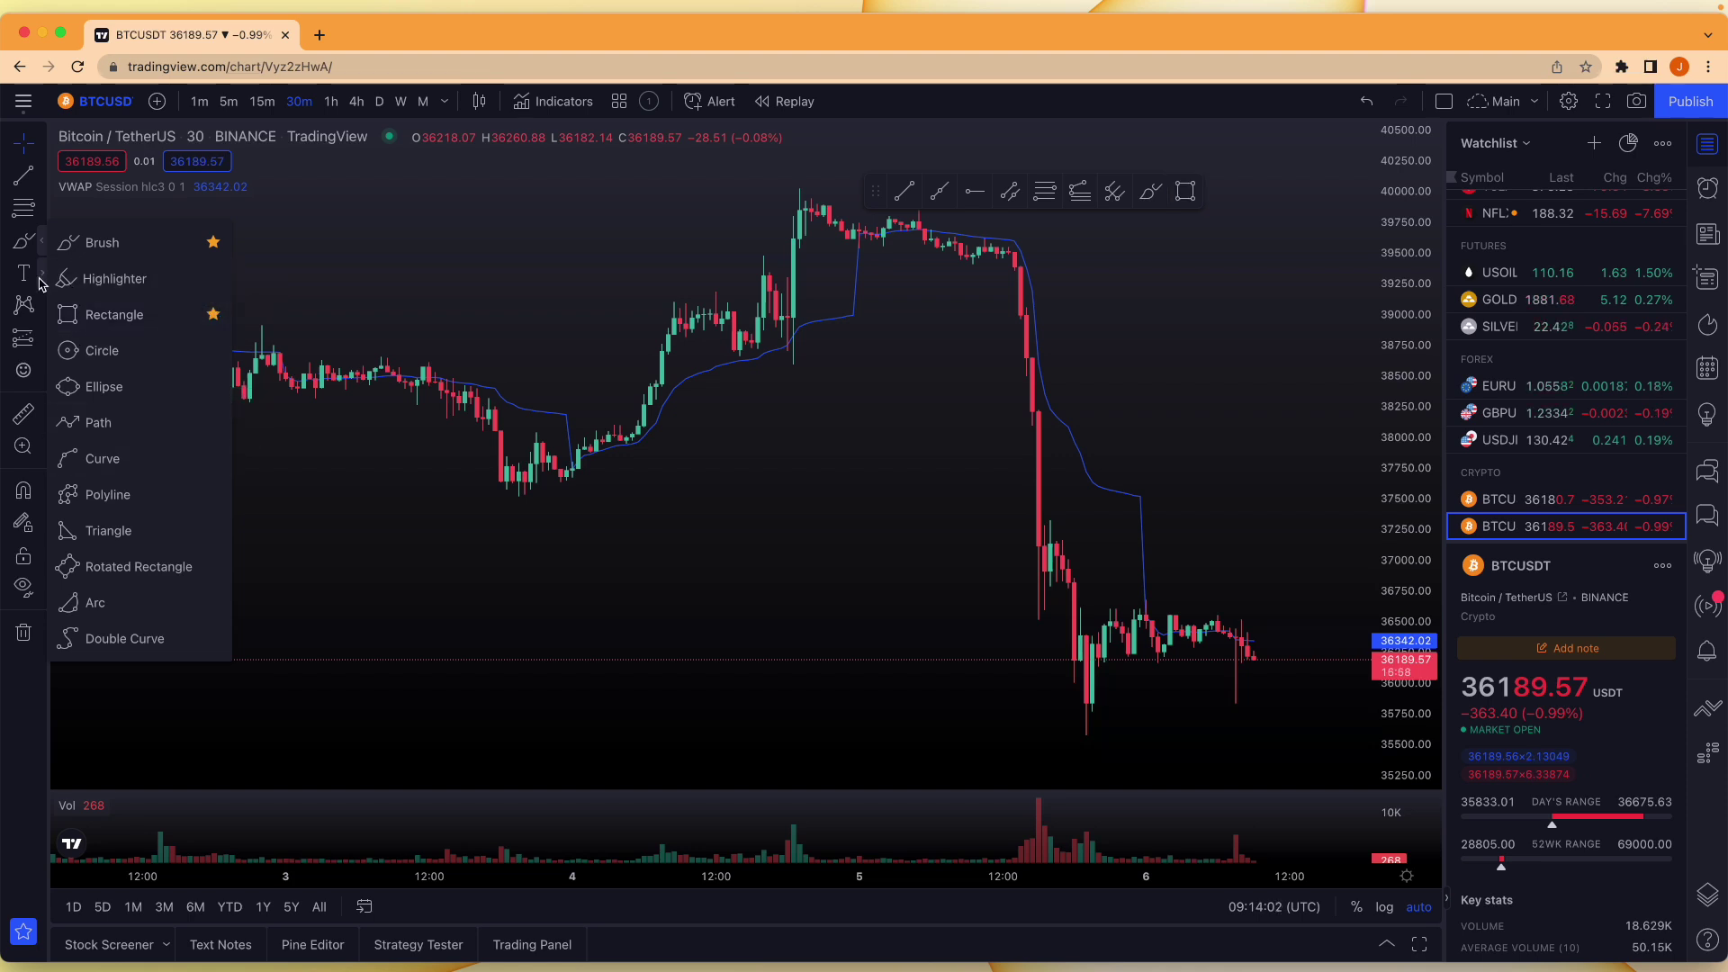
left_click(40, 282)
left_click(209, 275)
Favourite Long Position and move the favourites toolbar onto the chart
left_click(41, 311)
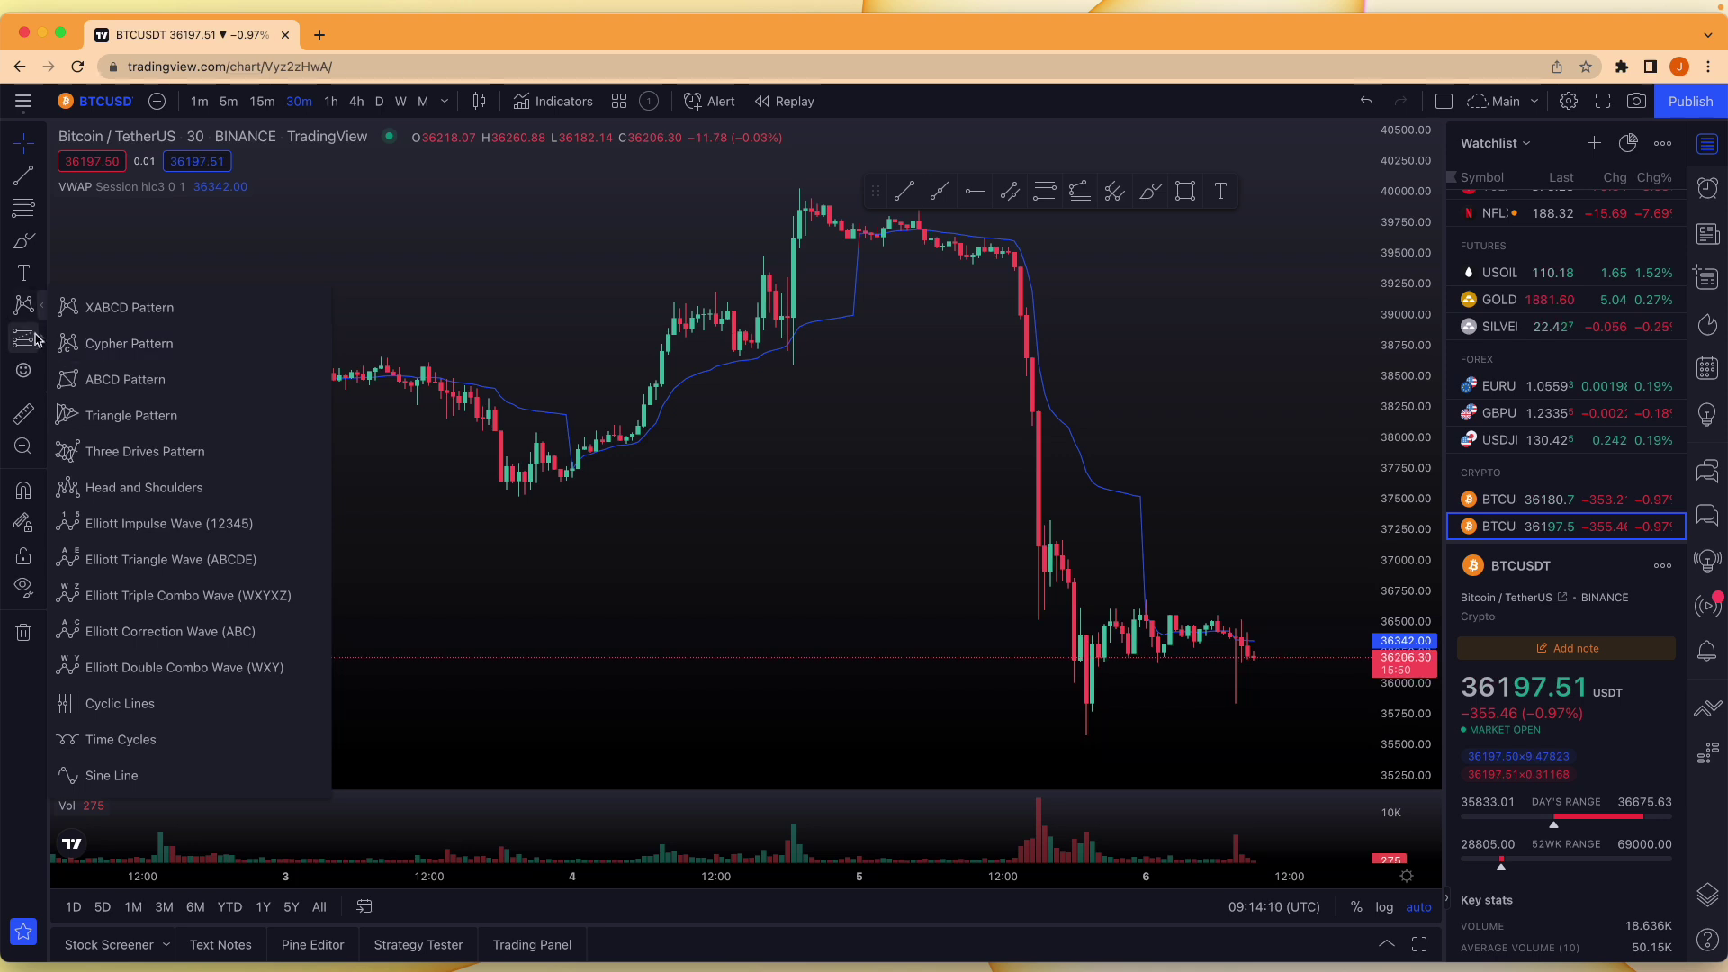
left_click(43, 343)
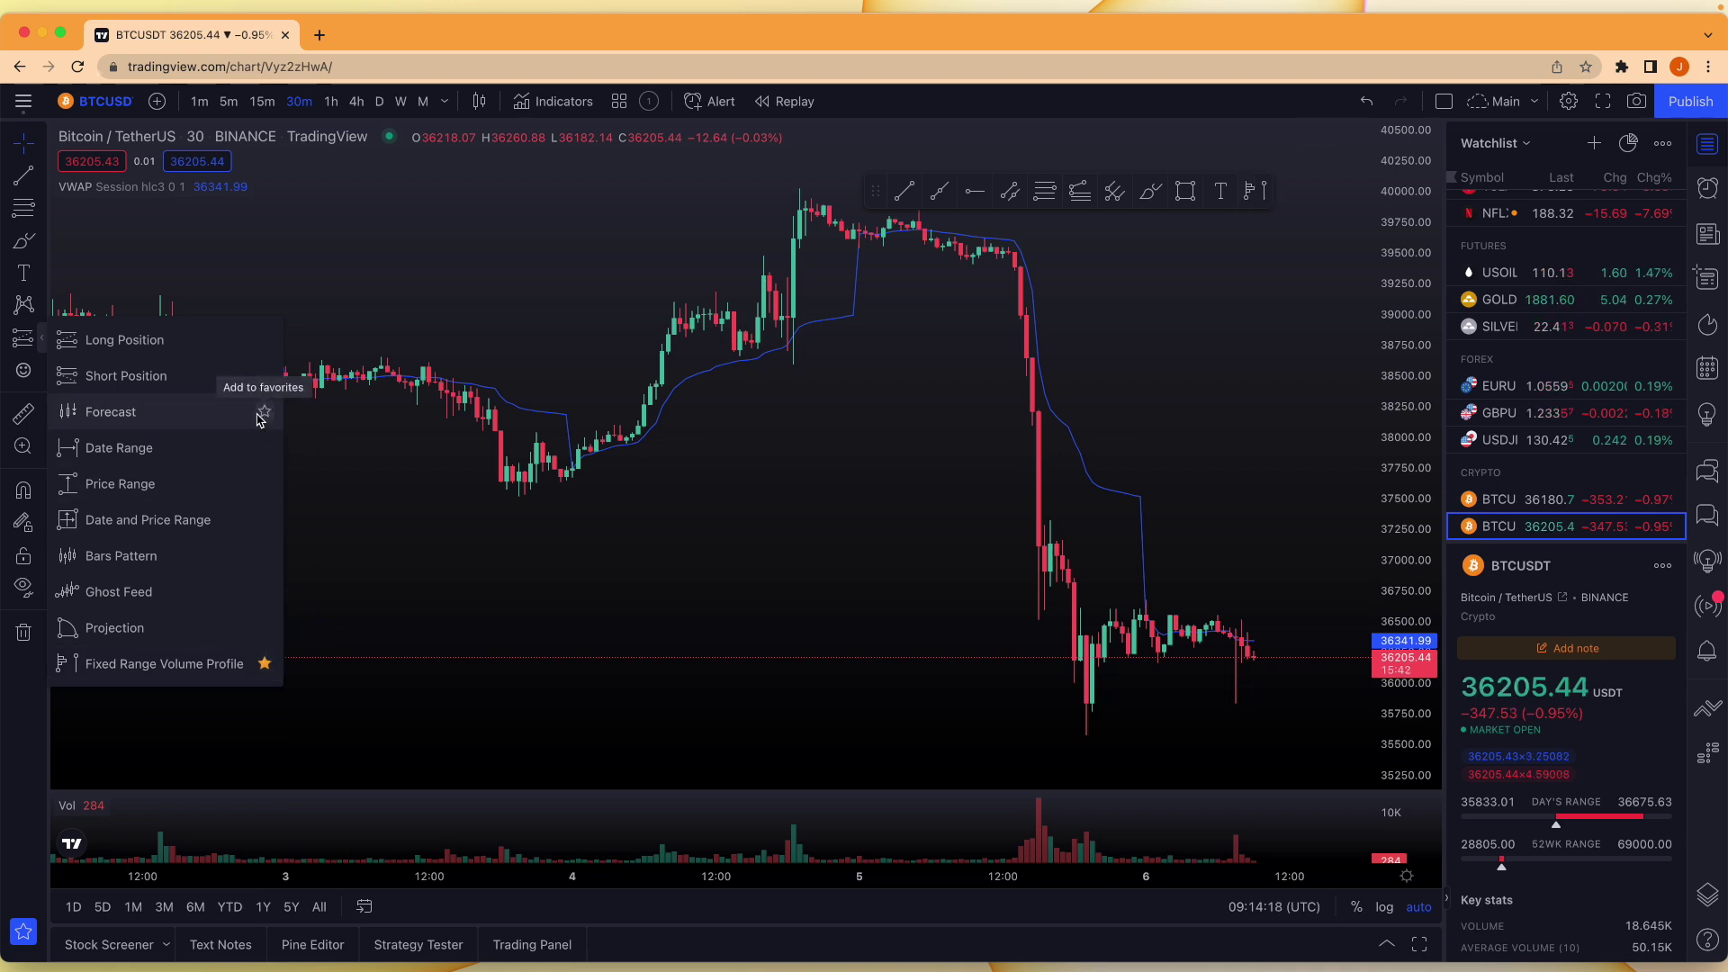
left_click(265, 341)
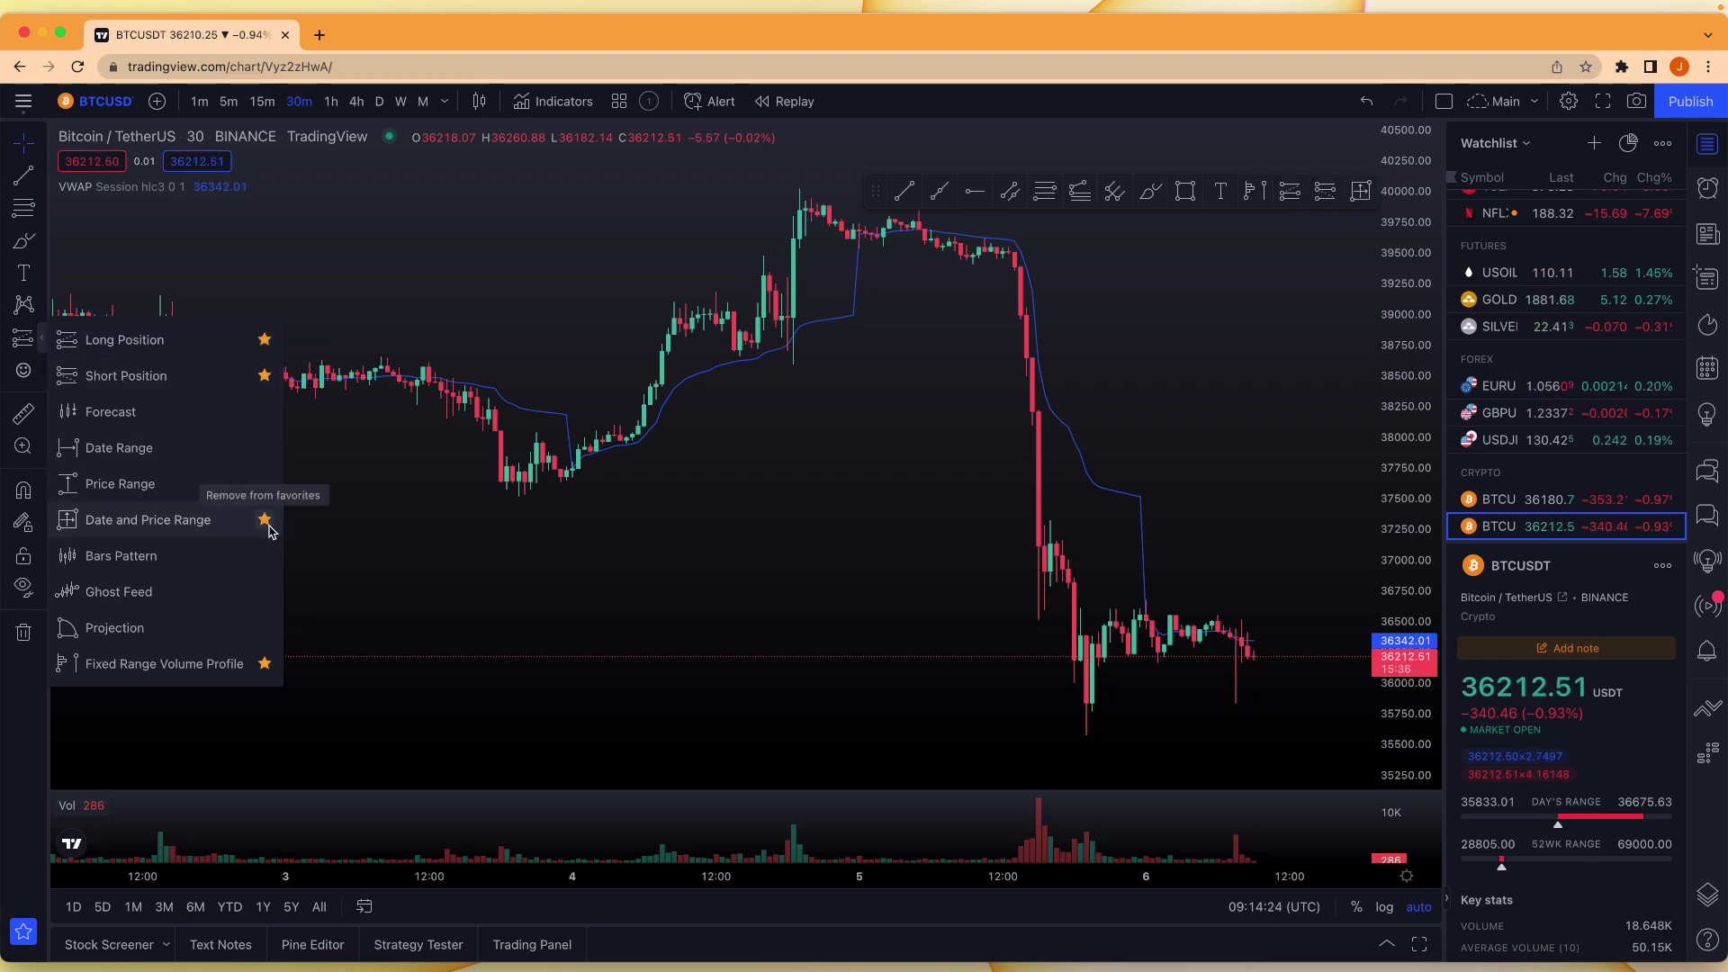
left_click(880, 195)
mouse_move(879, 195)
left_mouse_down()
mouse_move(612, 676)
mouse_move(417, 173)
mouse_move(262, 694)
mouse_move(790, 451)
mouse_move(603, 625)
mouse_move(389, 866)
mouse_move(411, 912)
mouse_move(289, 298)
mouse_move(383, 436)
mouse_move(418, 560)
left_mouse_up()
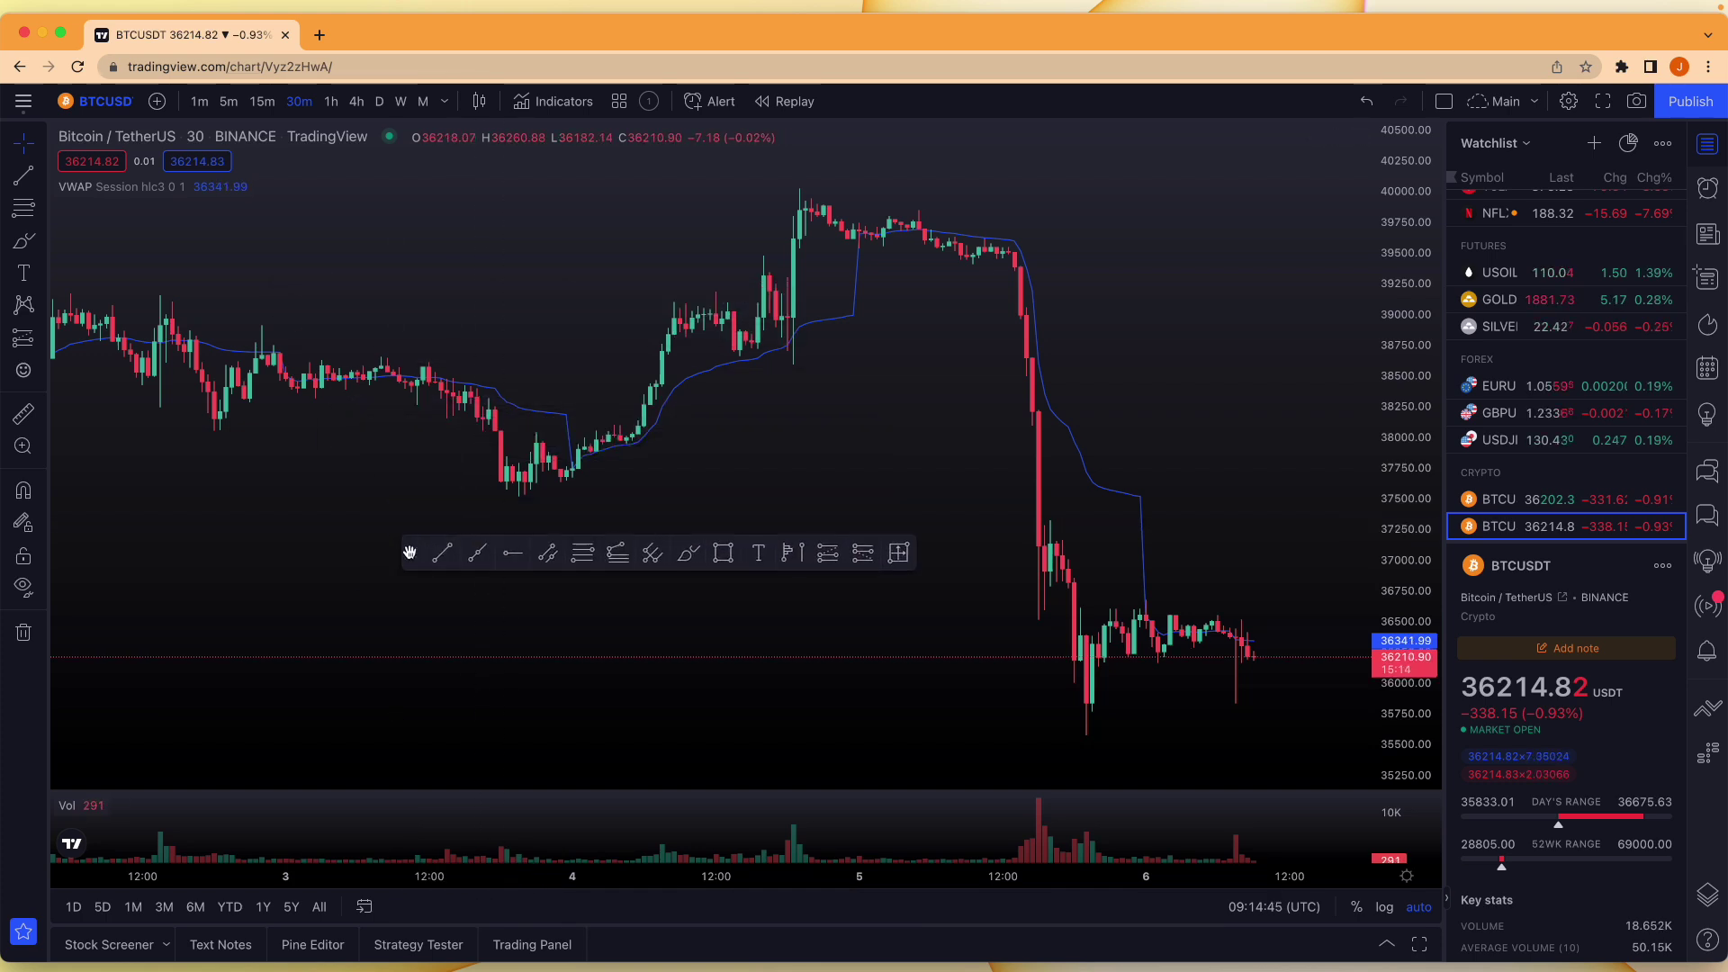
Draw a Shift-constrained horizontal trend line at about 36,715 from 3 May to 4 May
left_click_drag(409, 553, 304, 775)
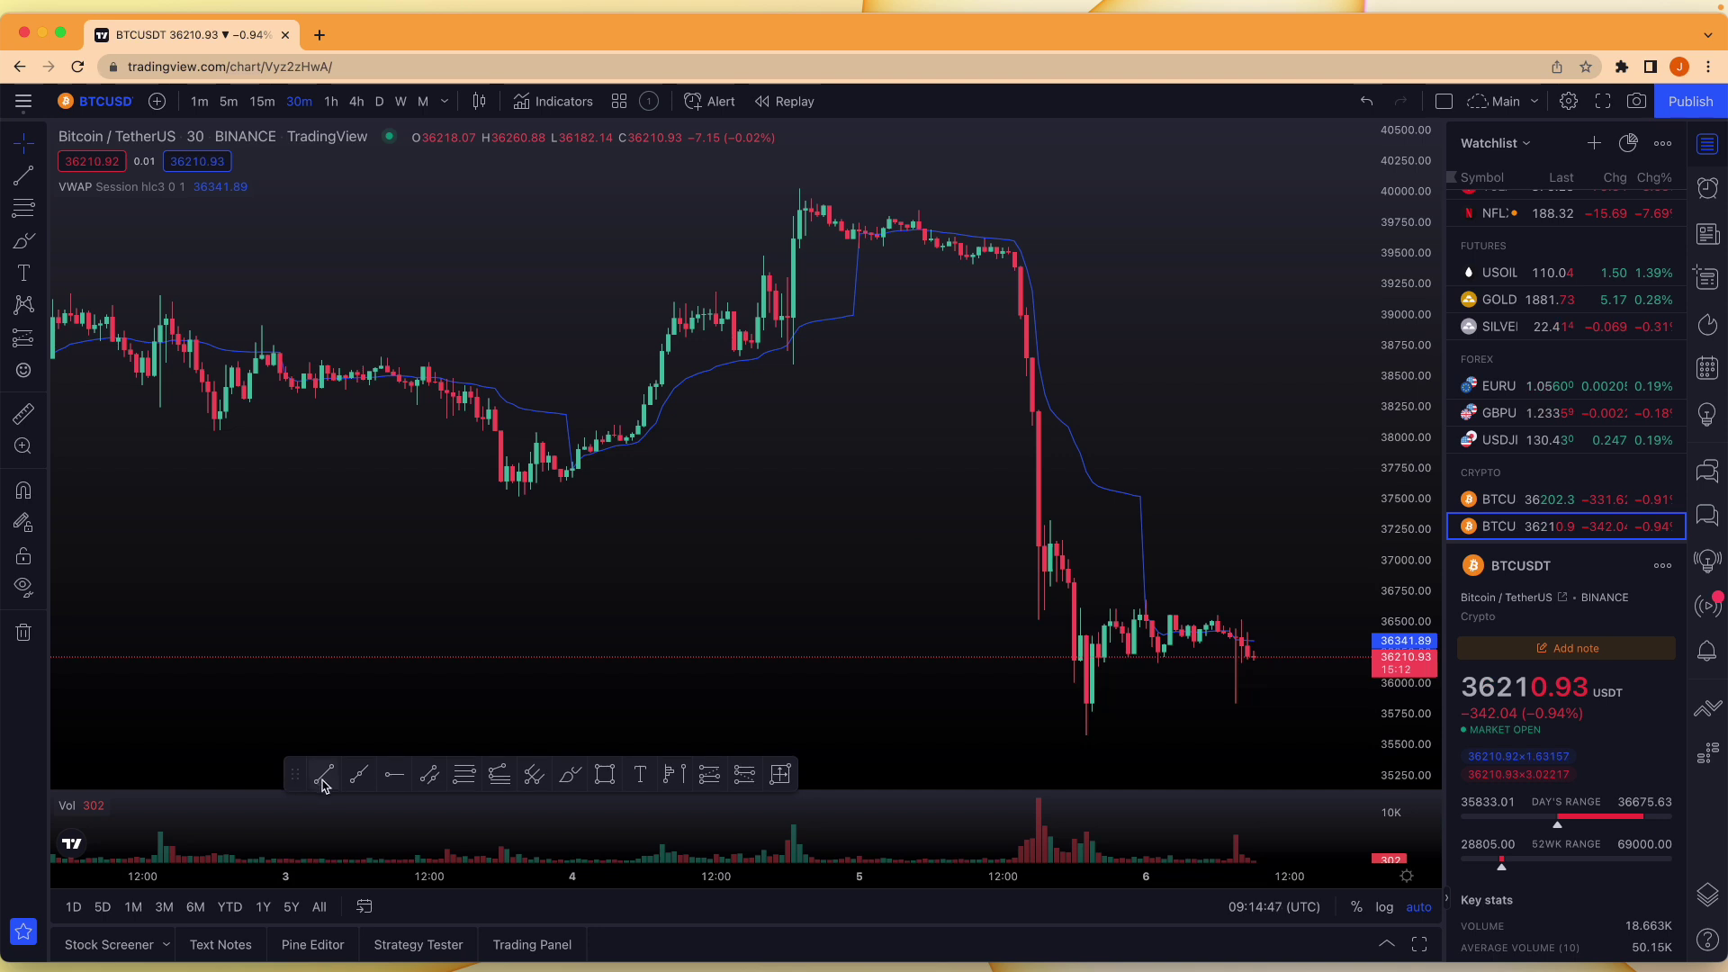
left_click(323, 780)
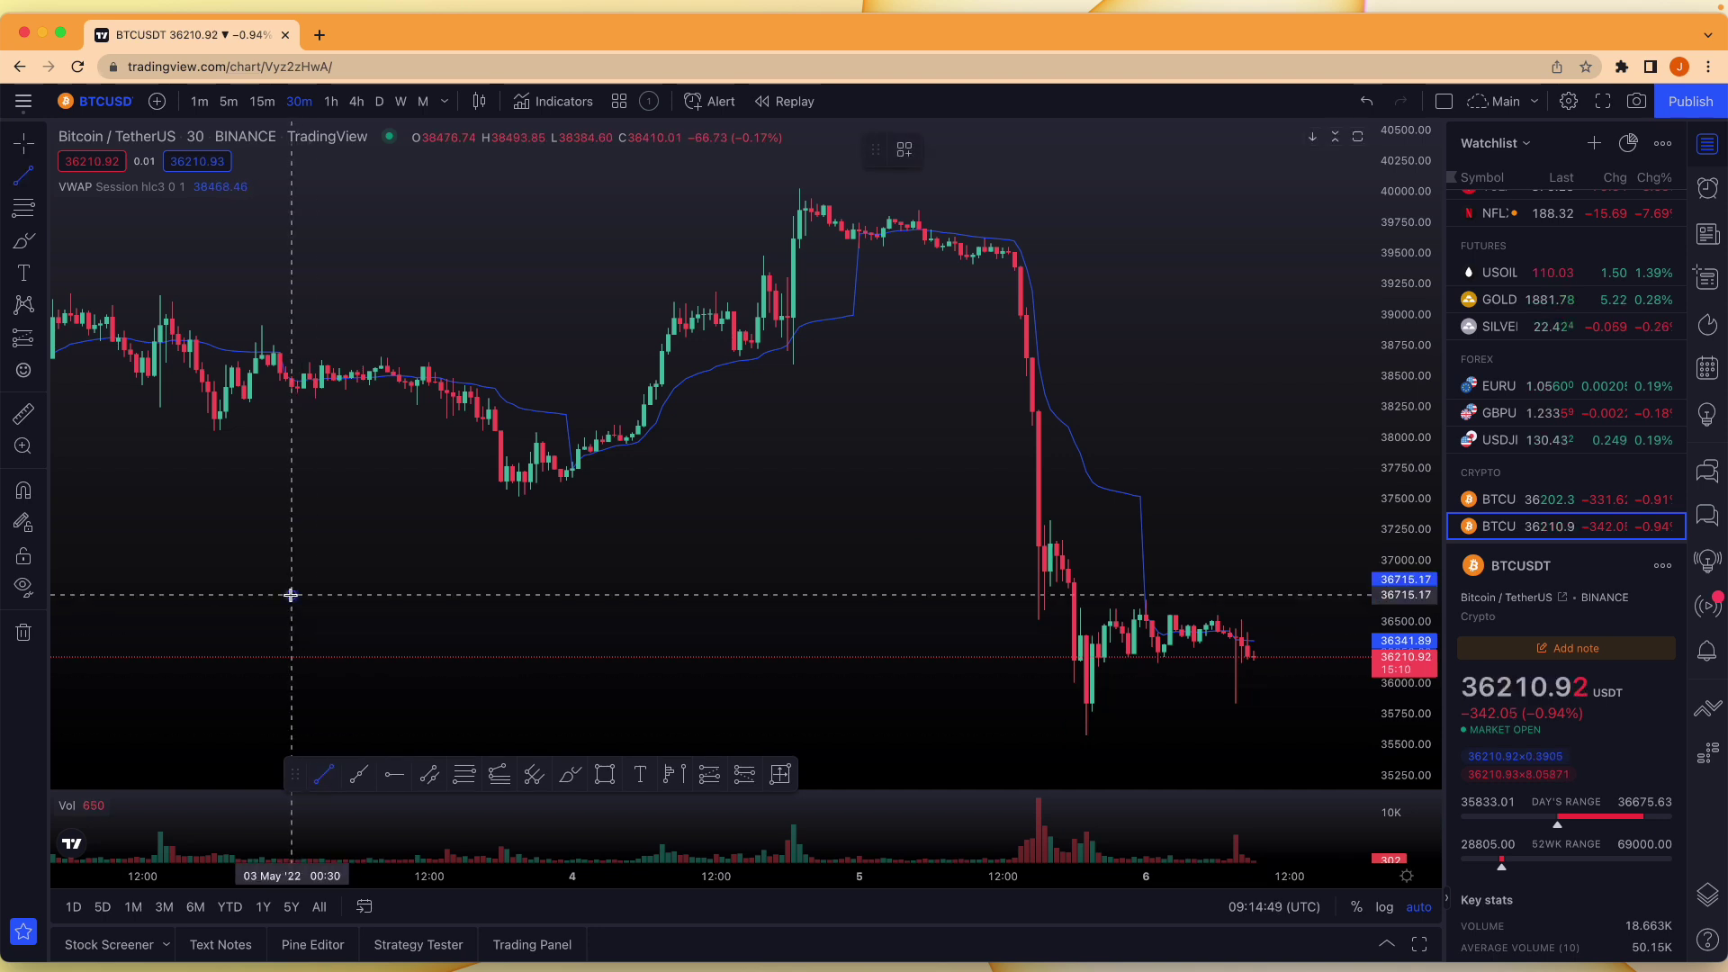
left_click(291, 595)
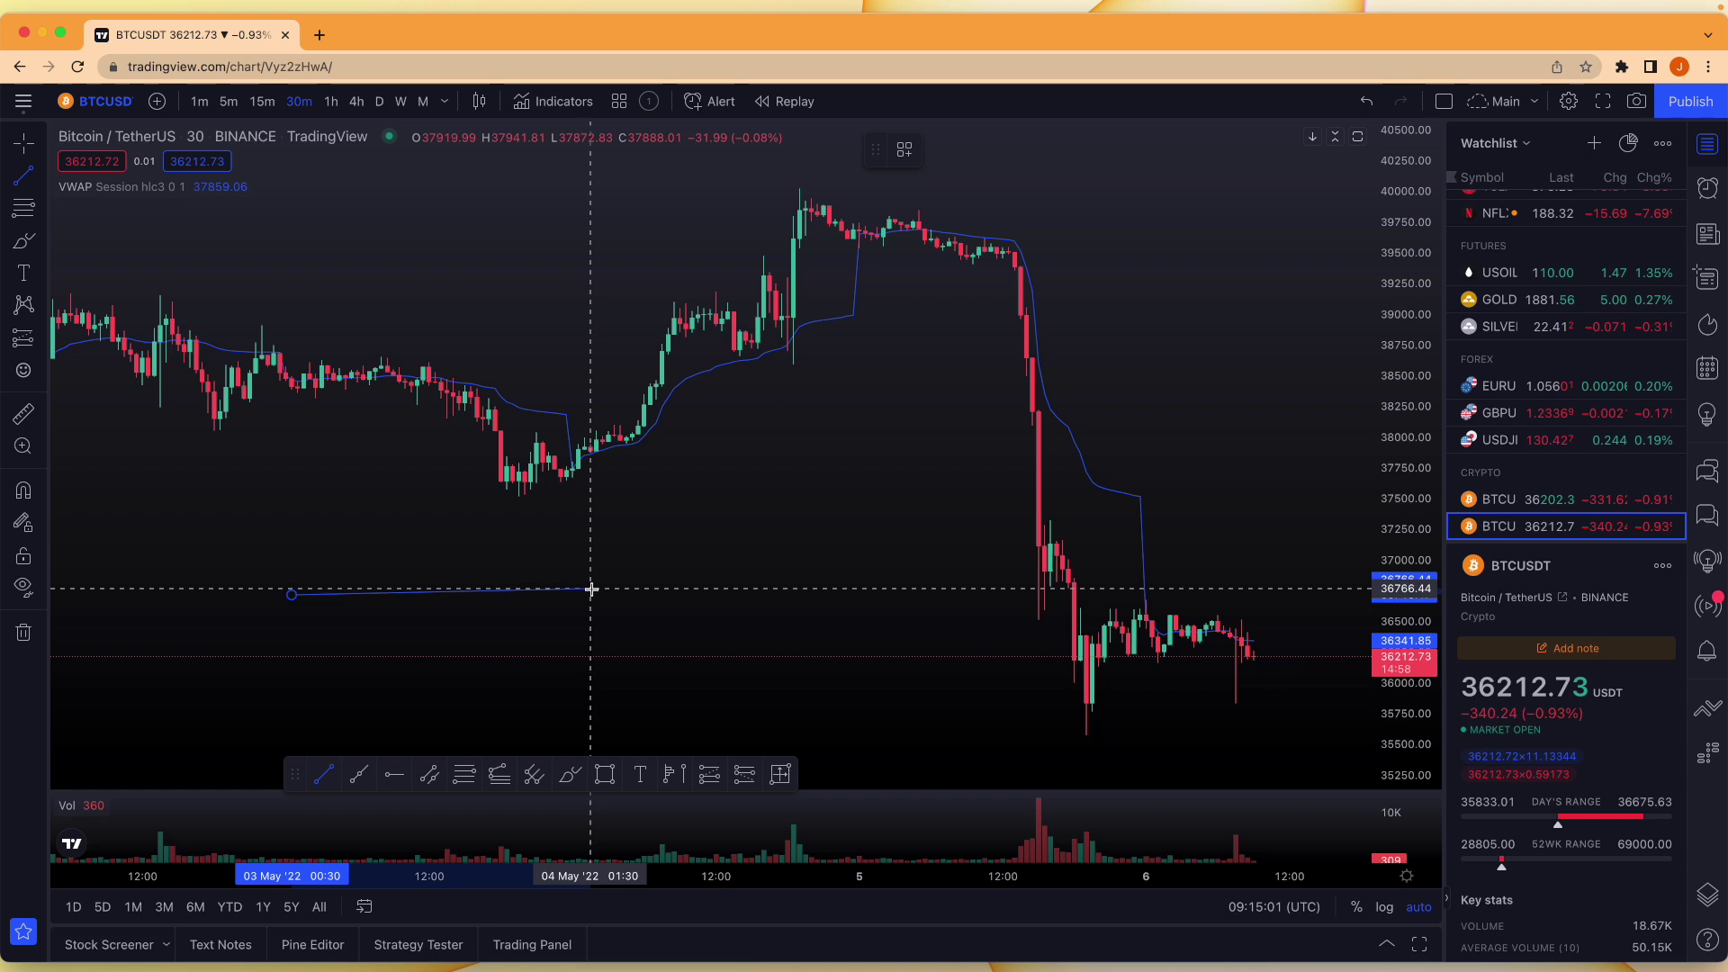
key("shift")
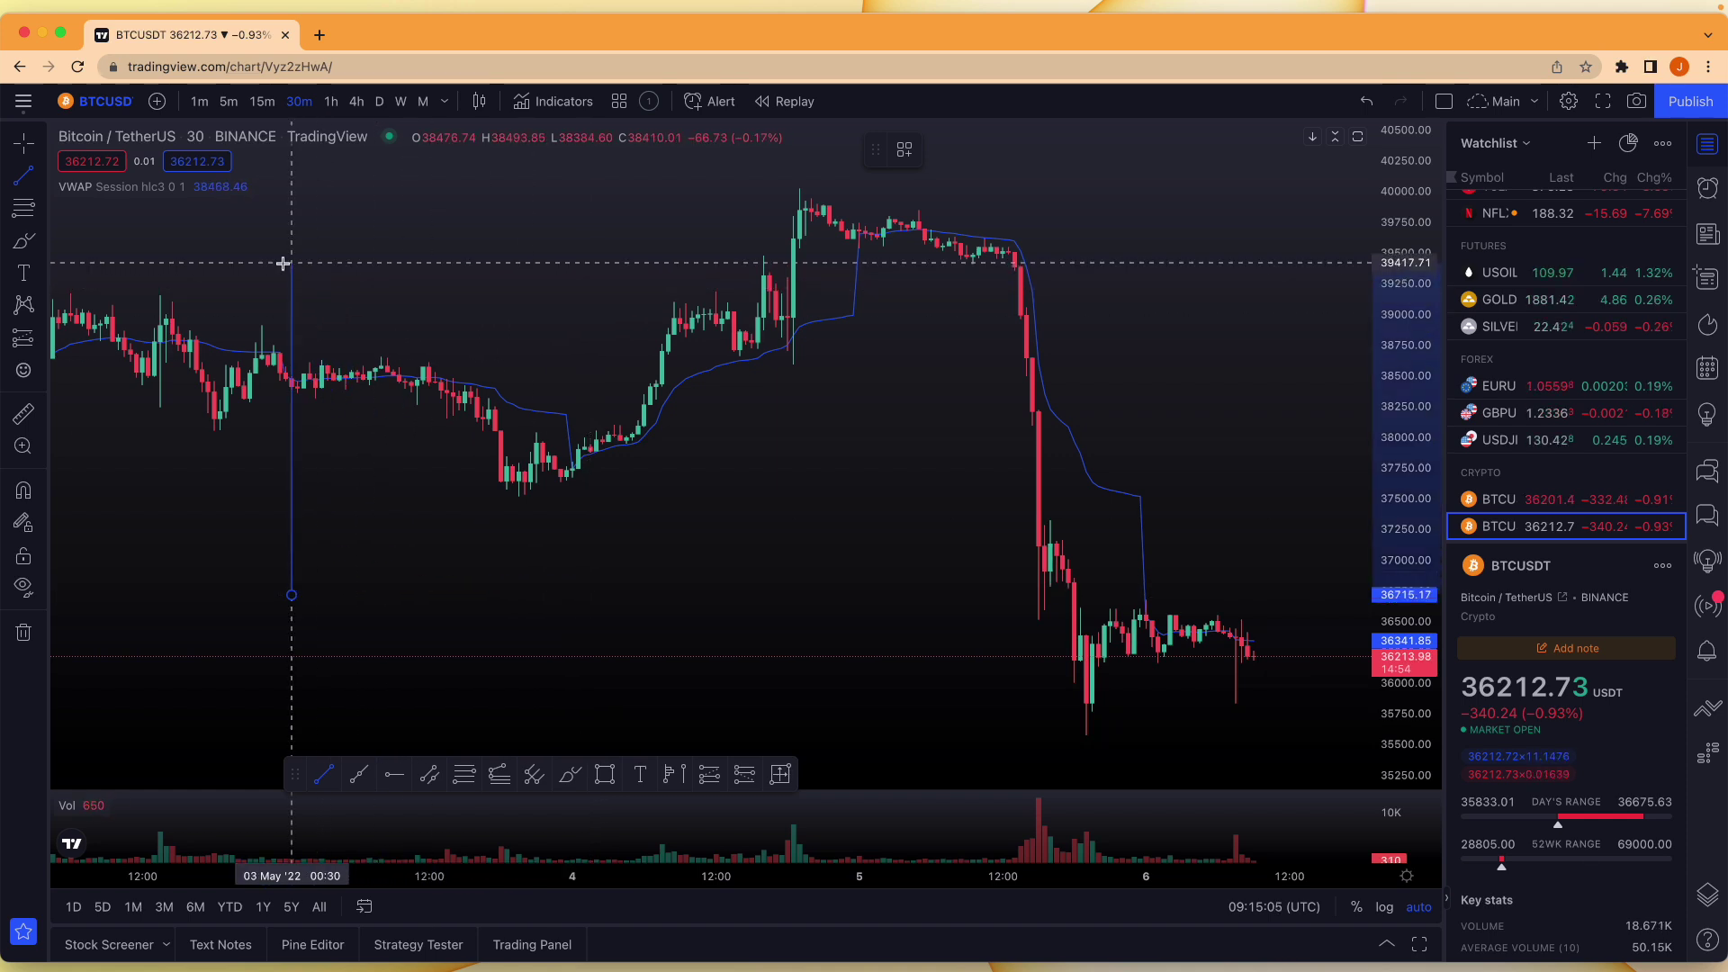
key("shift")
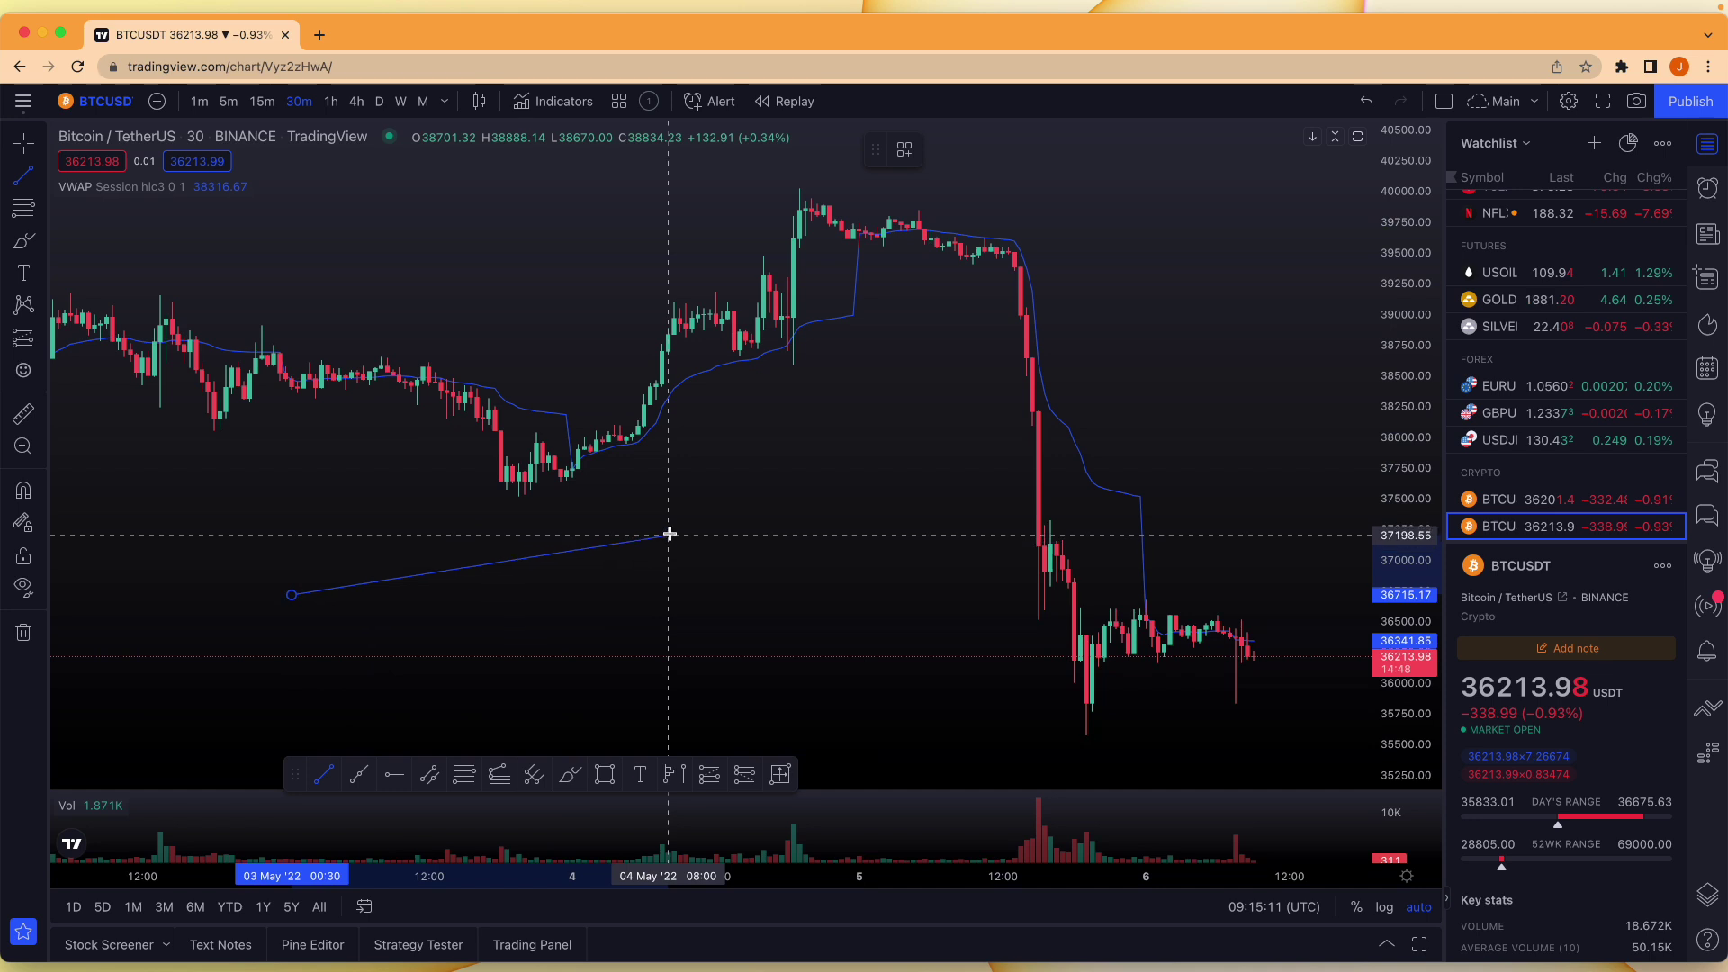
key("shift")
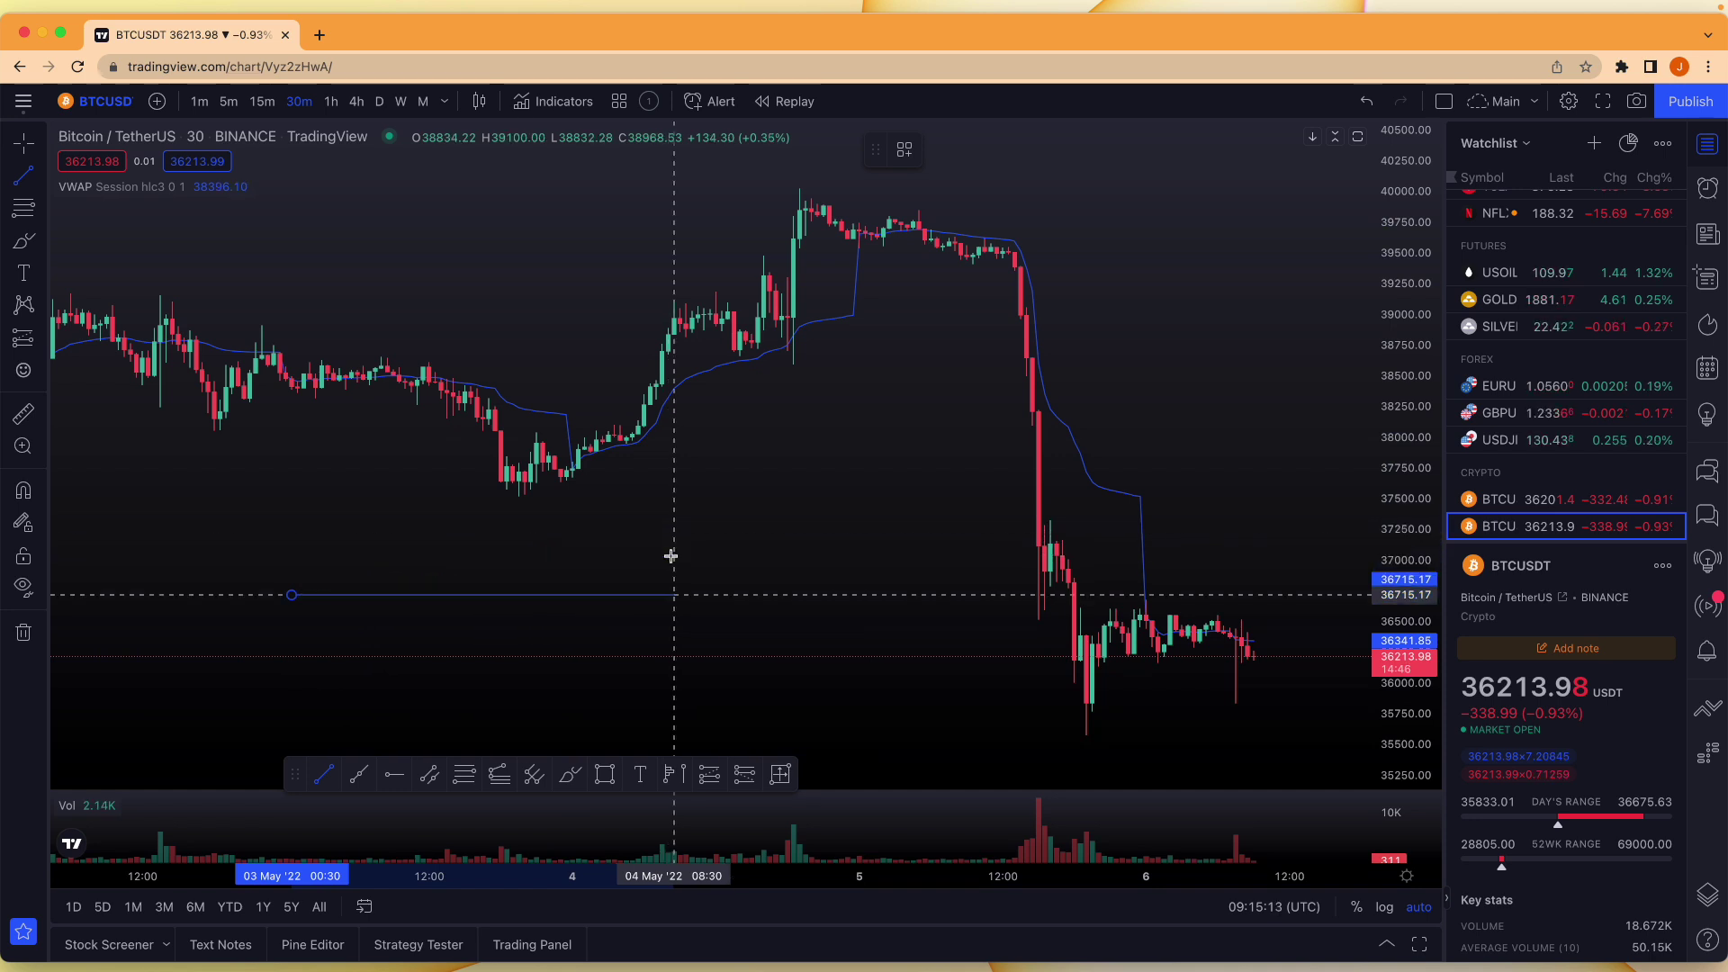
left_click(673, 598, "shift")
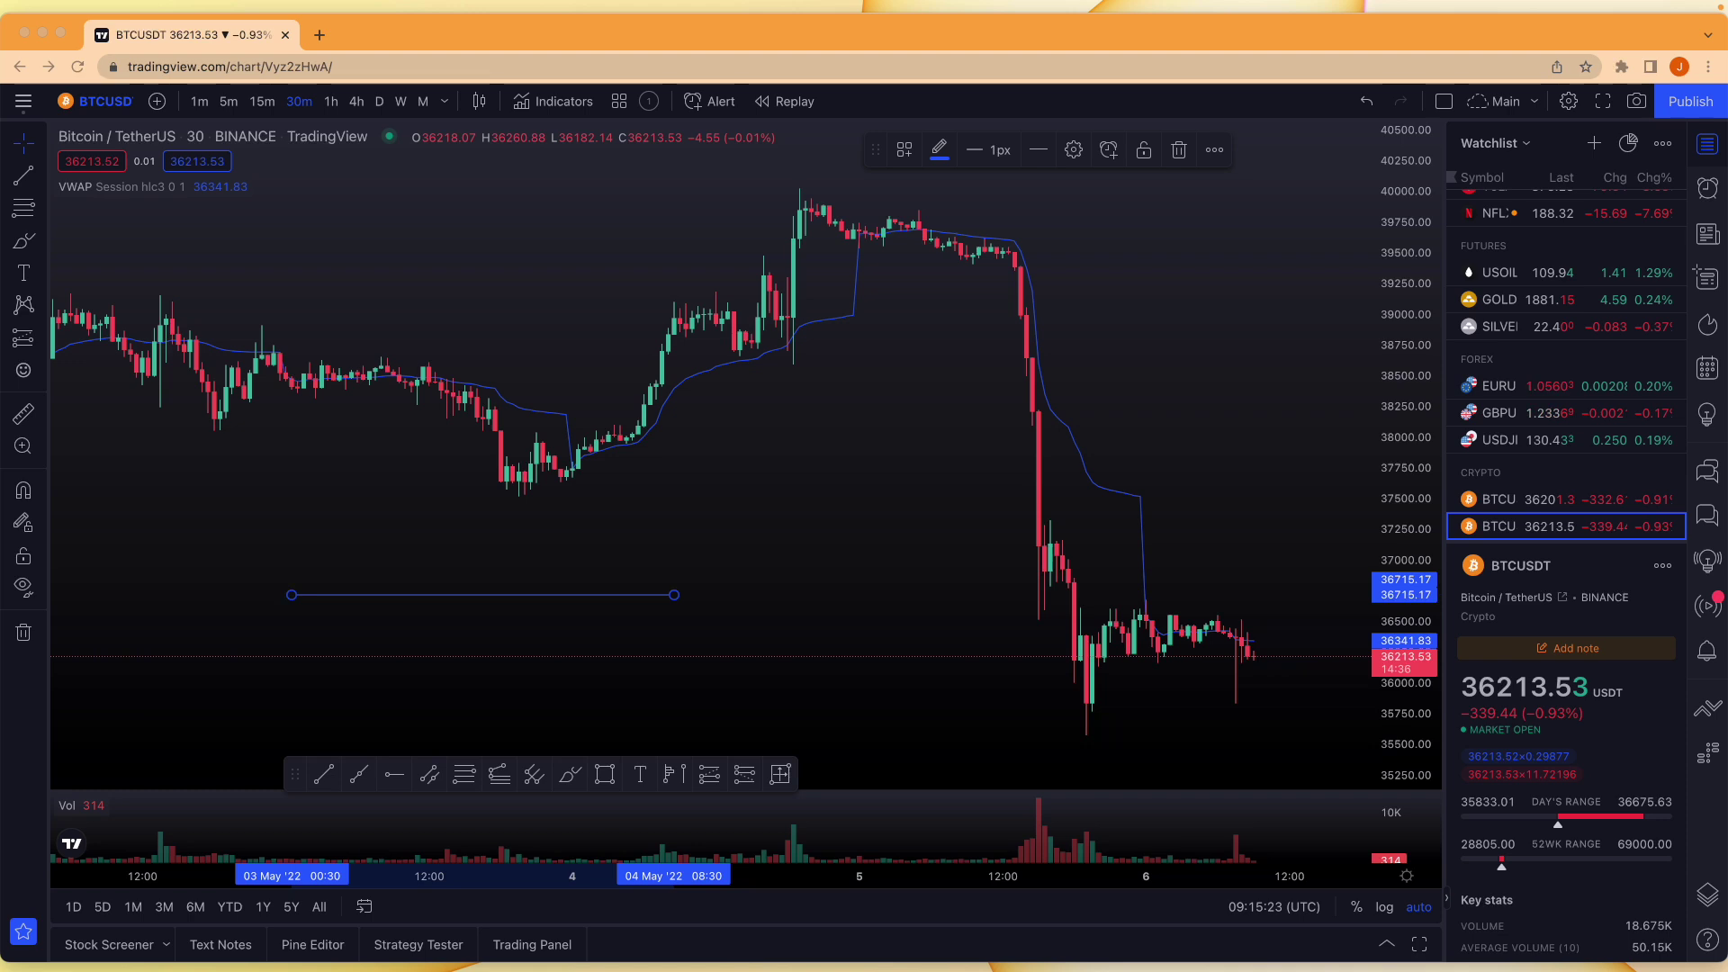
Make the trend line white with a thicker line width
double_click(393, 598)
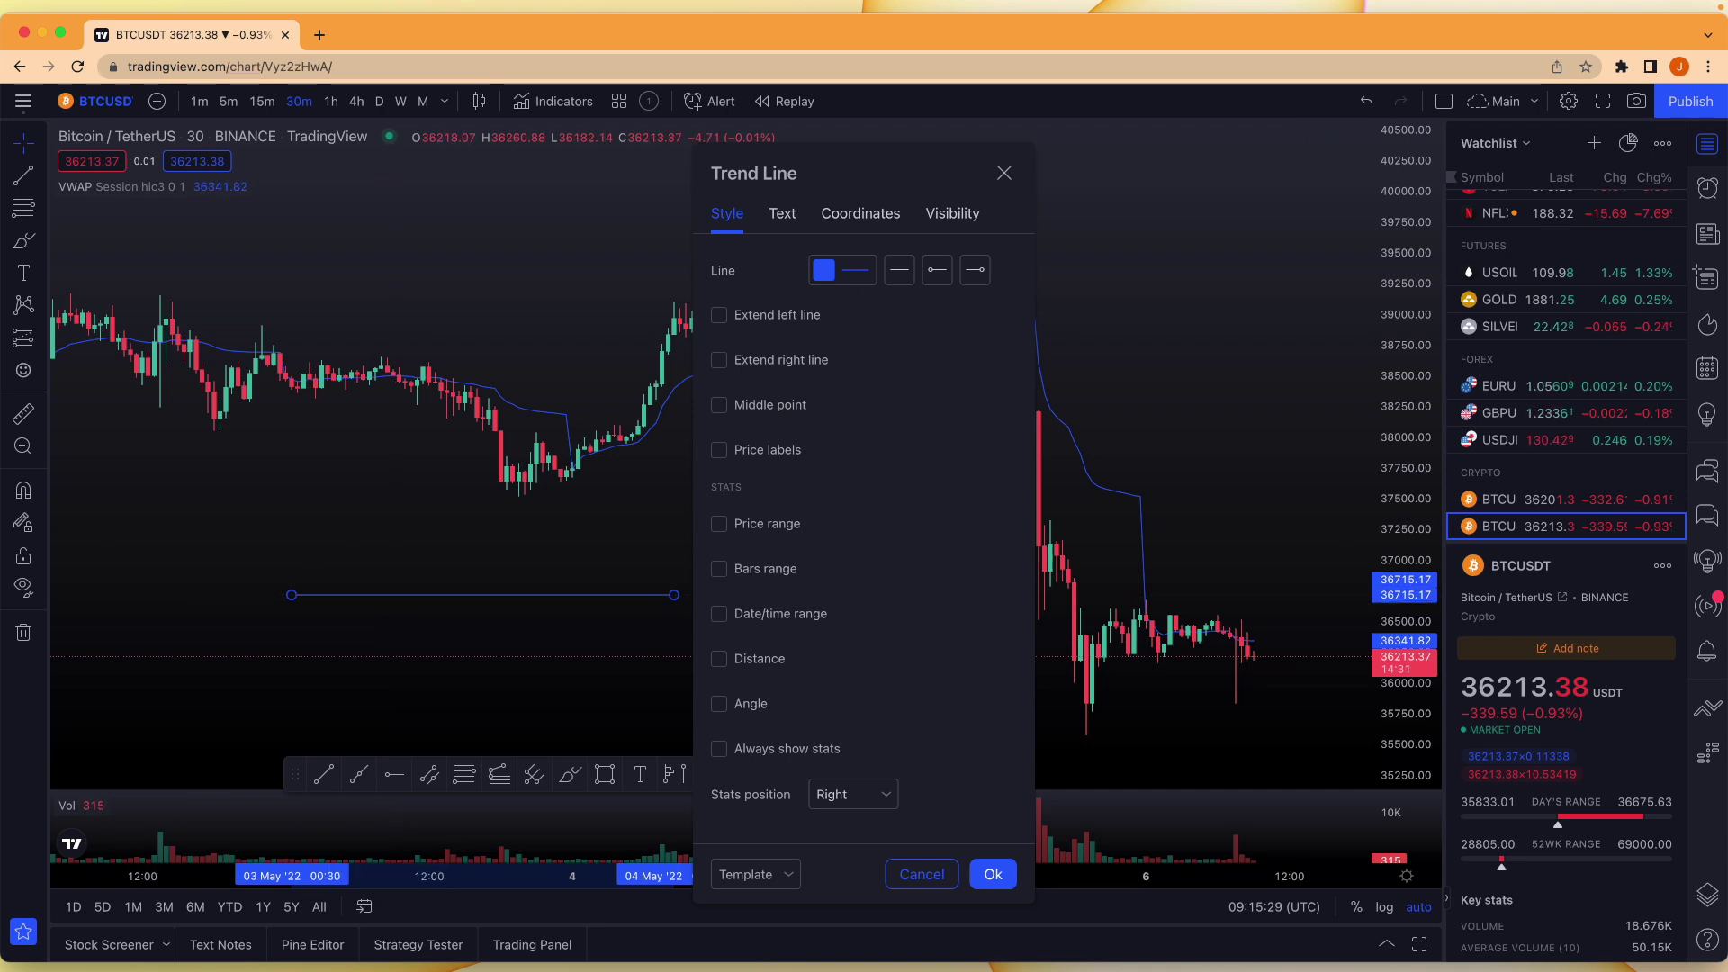
left_click(849, 274)
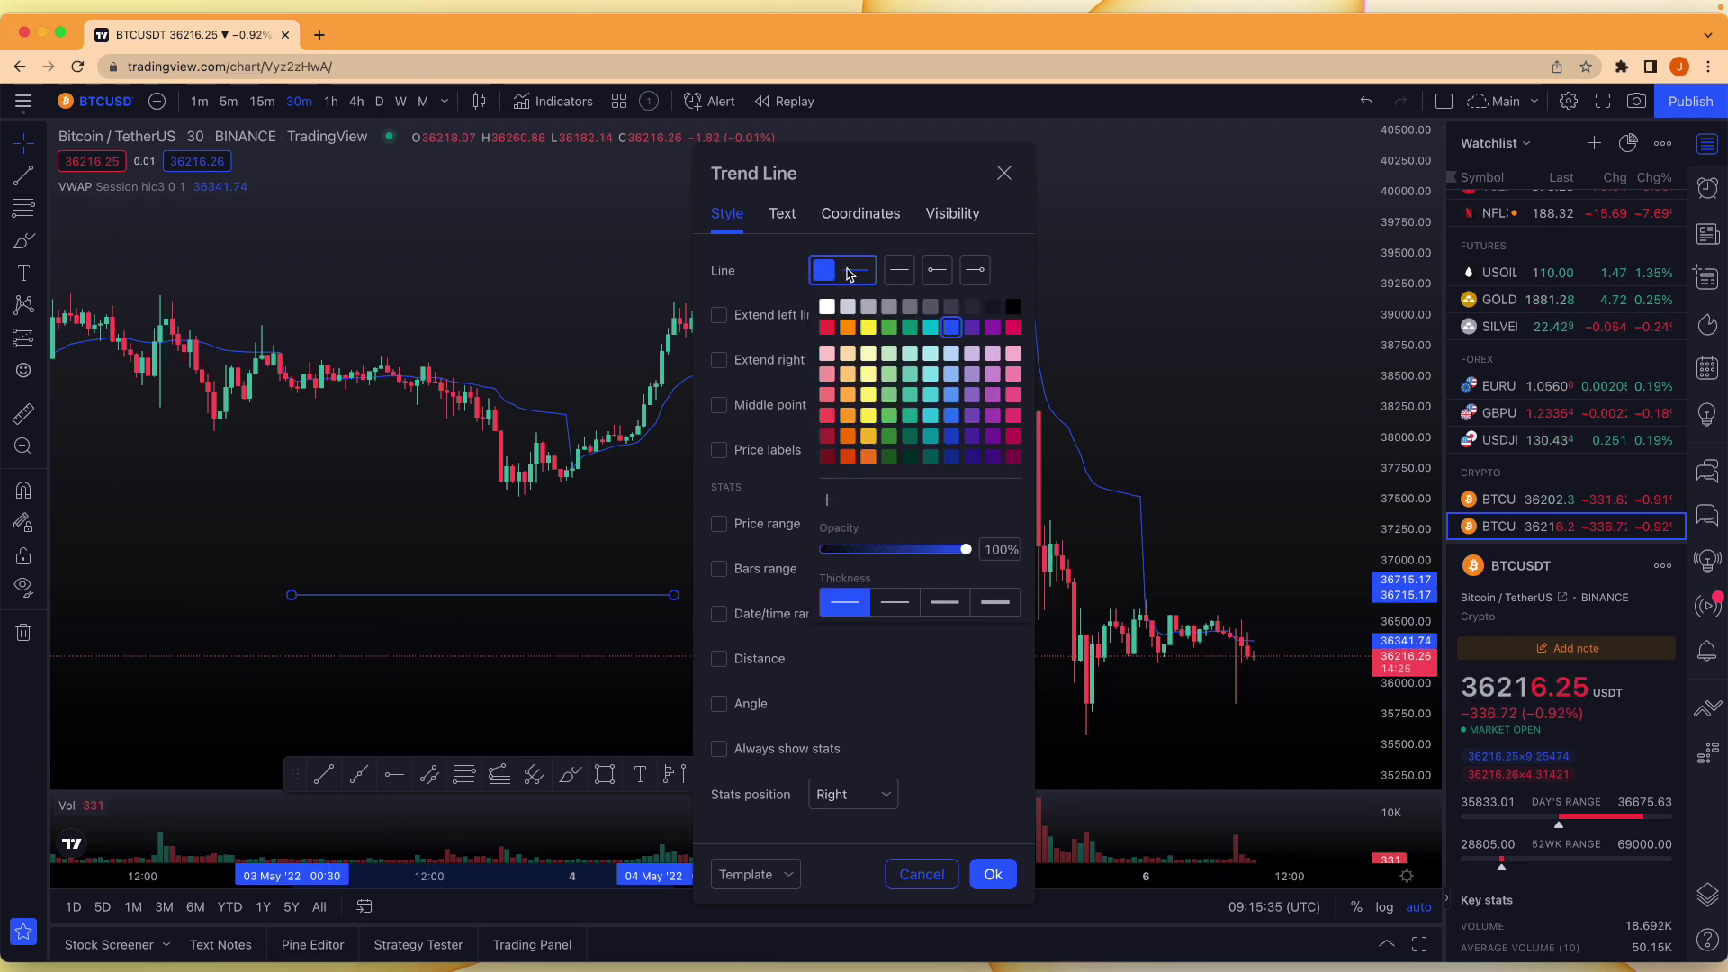
left_click(826, 306)
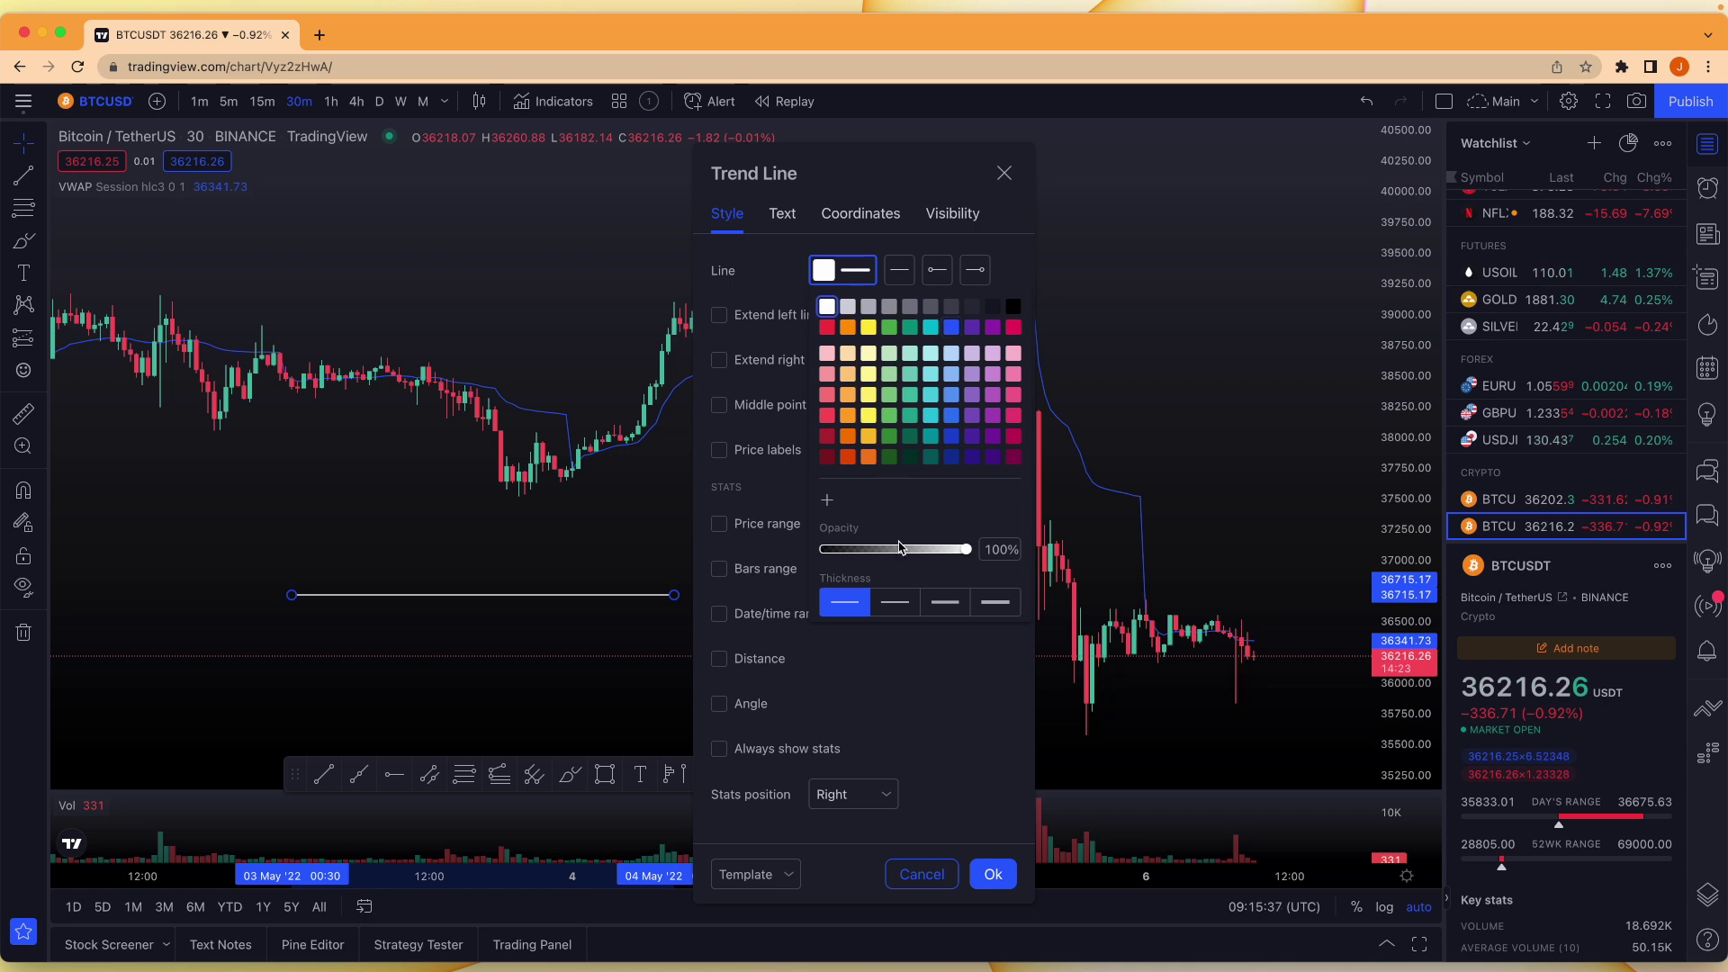
left_click(946, 610)
left_click(926, 675)
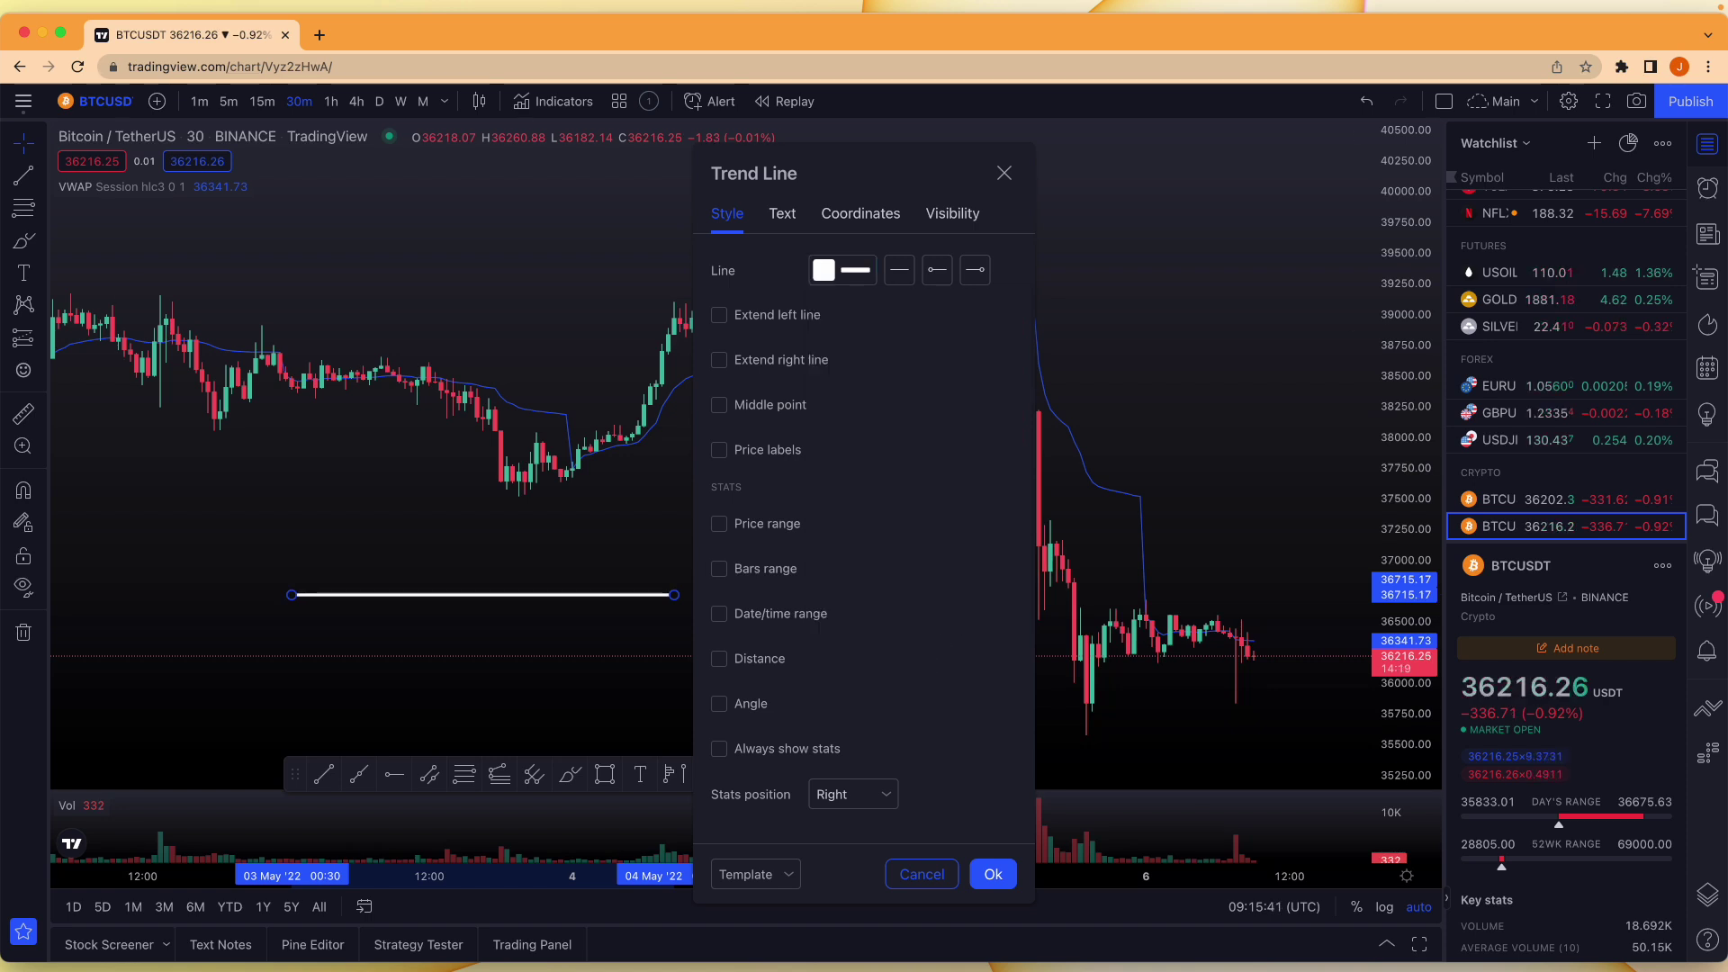
Save the line style as the drawing template 'Basic' and apply the settings
left_click(791, 881)
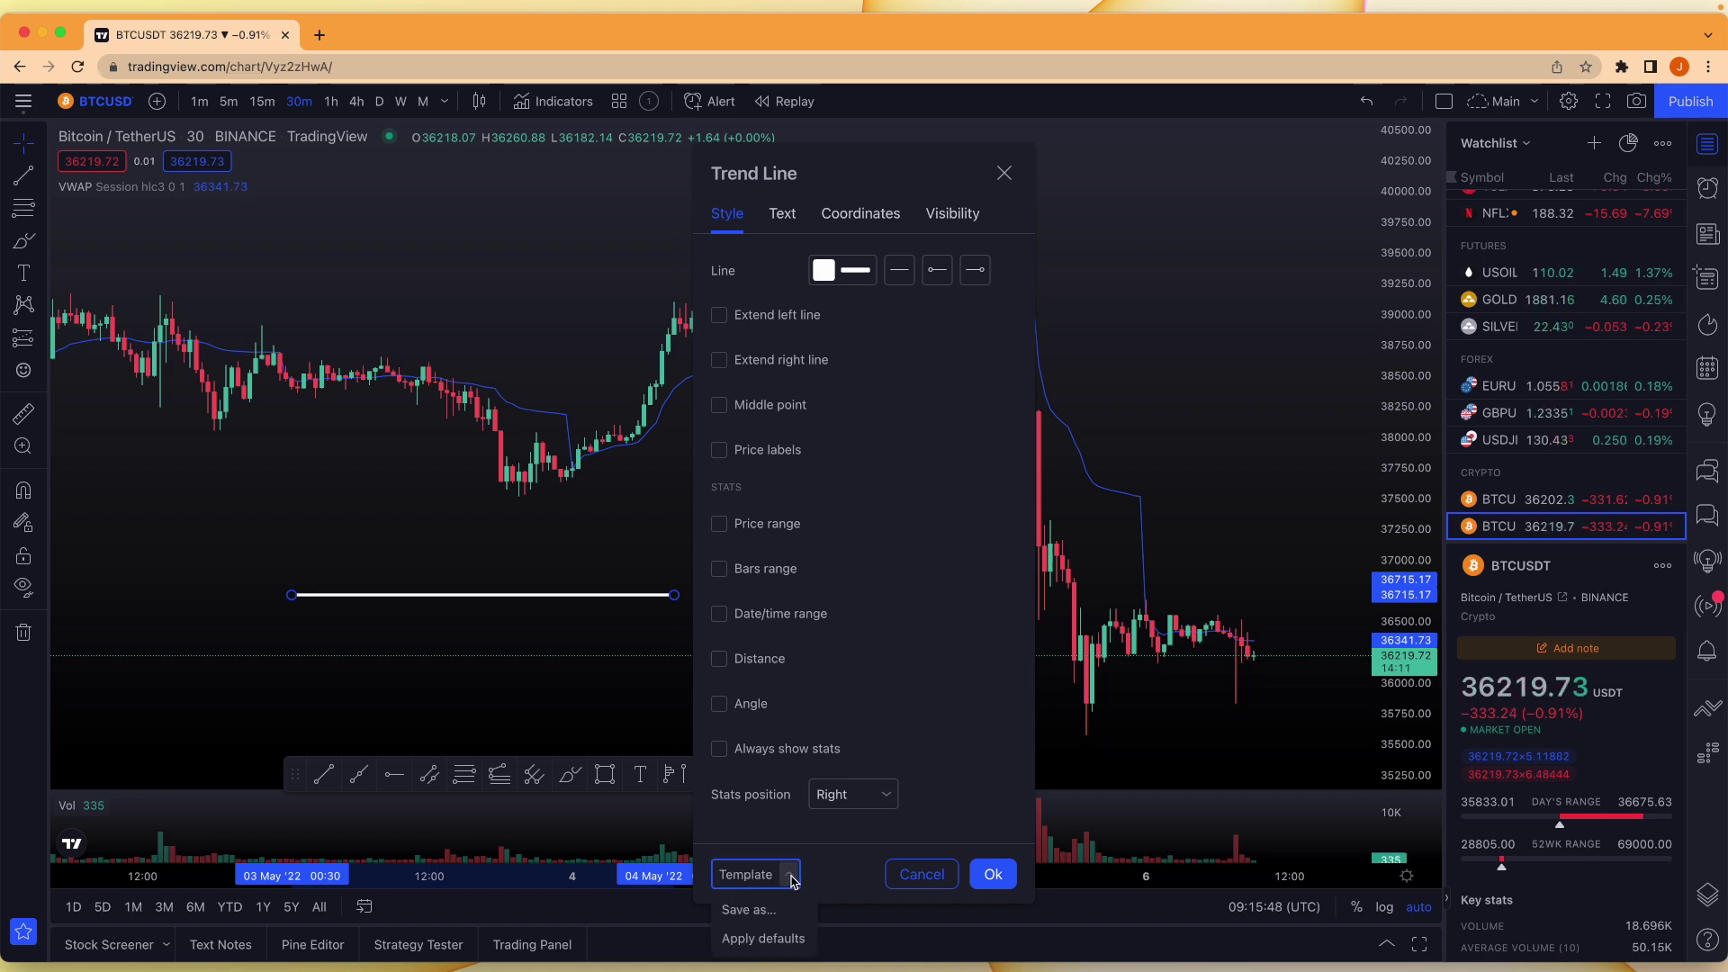
left_click(749, 910)
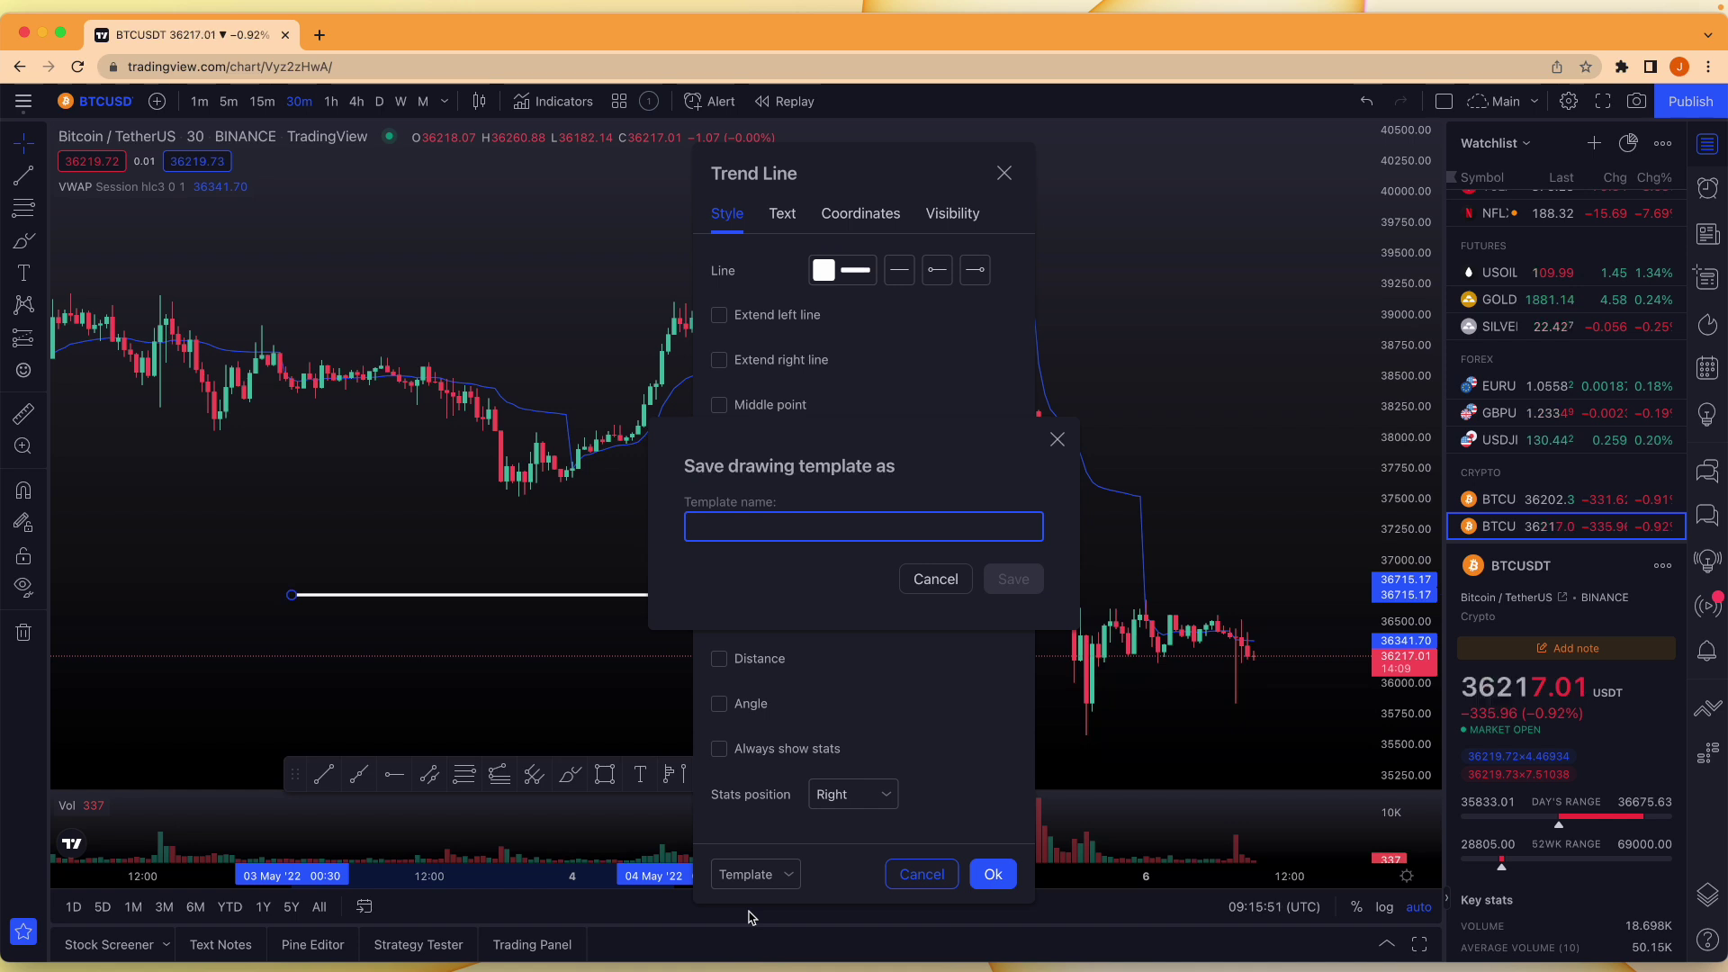
type("Basic")
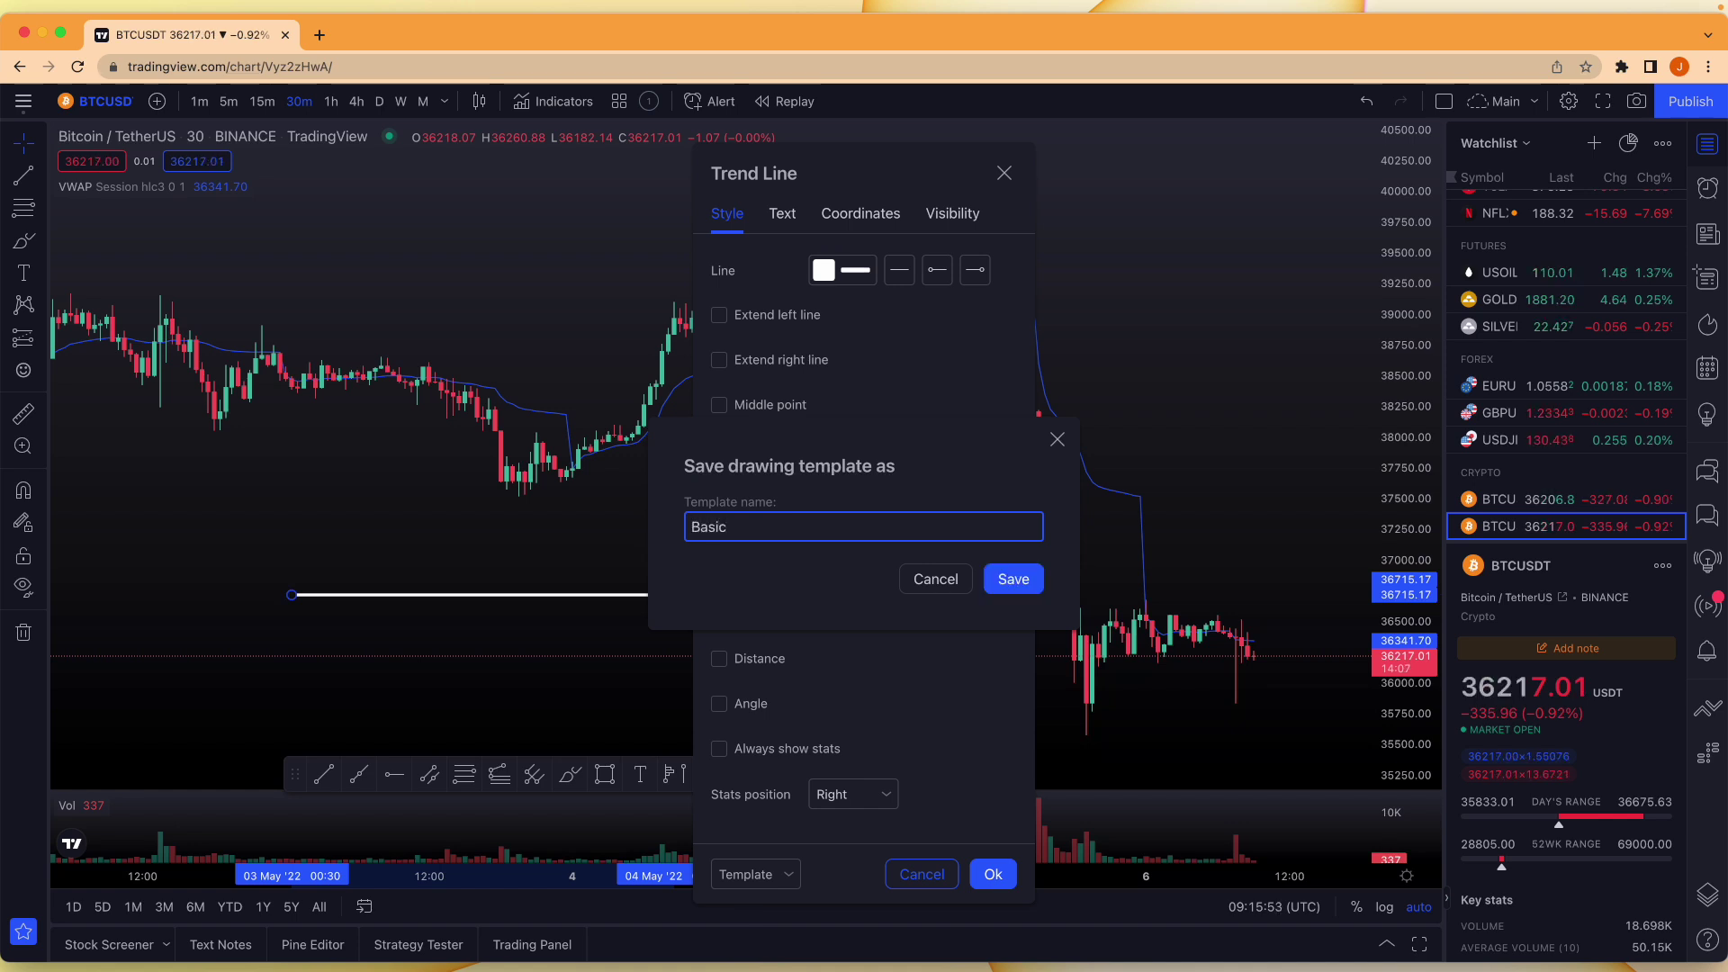
left_click(1013, 585)
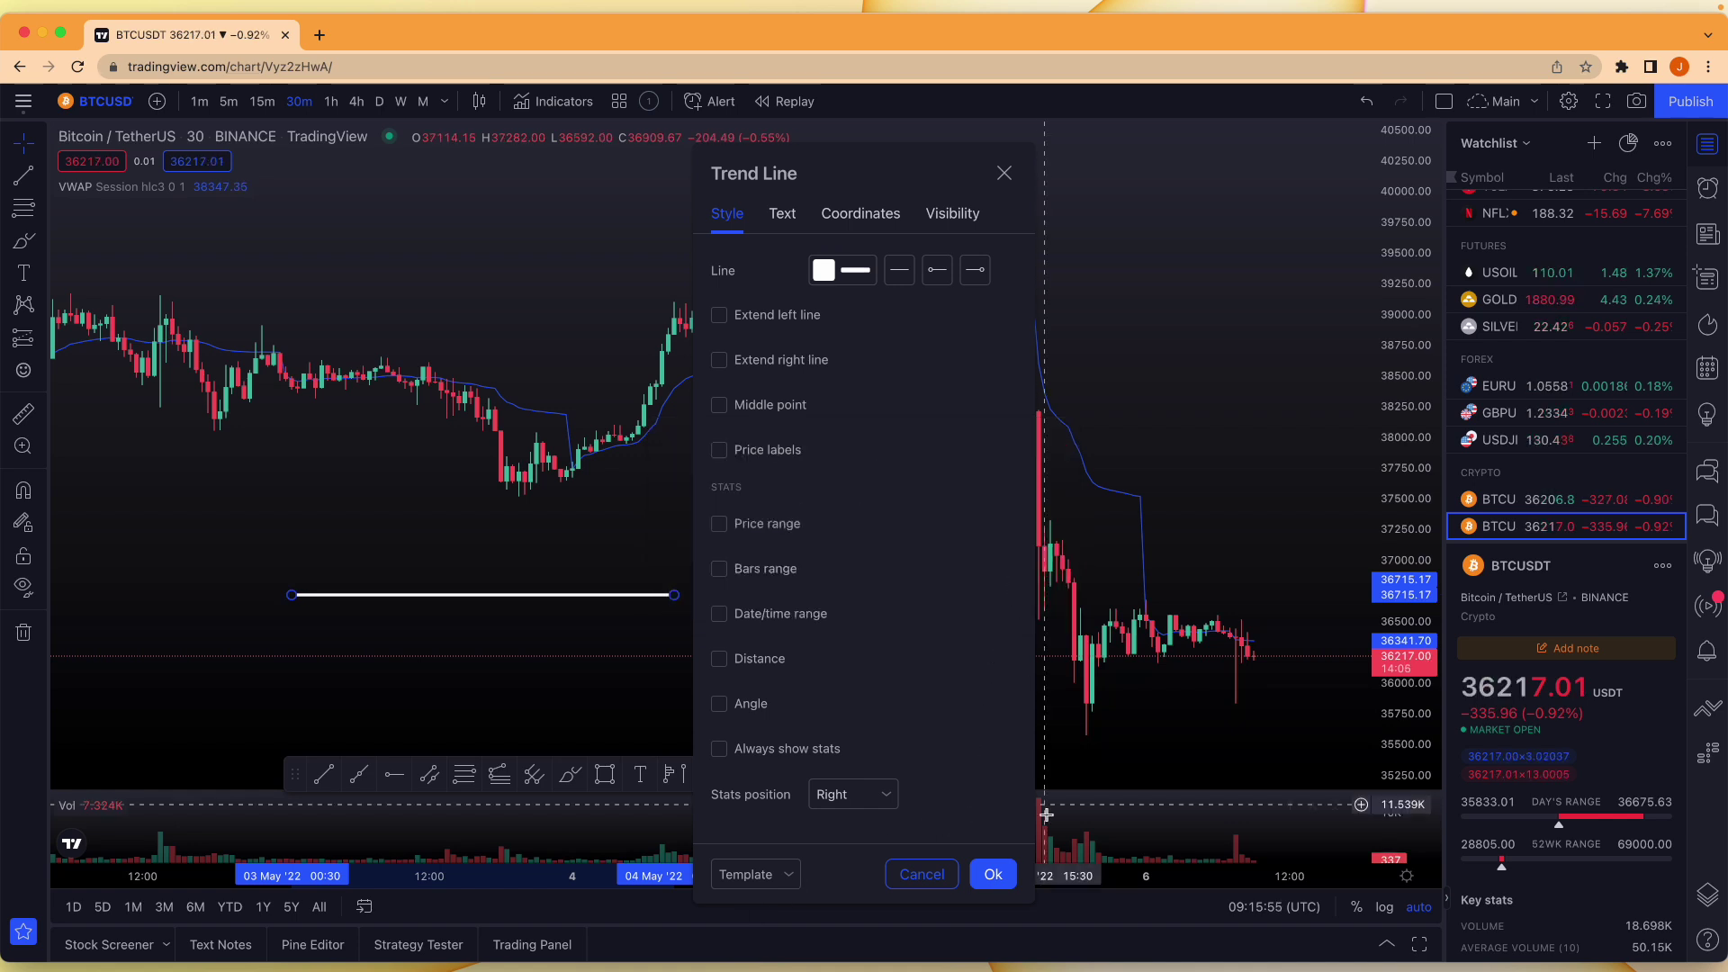
left_click(1011, 885)
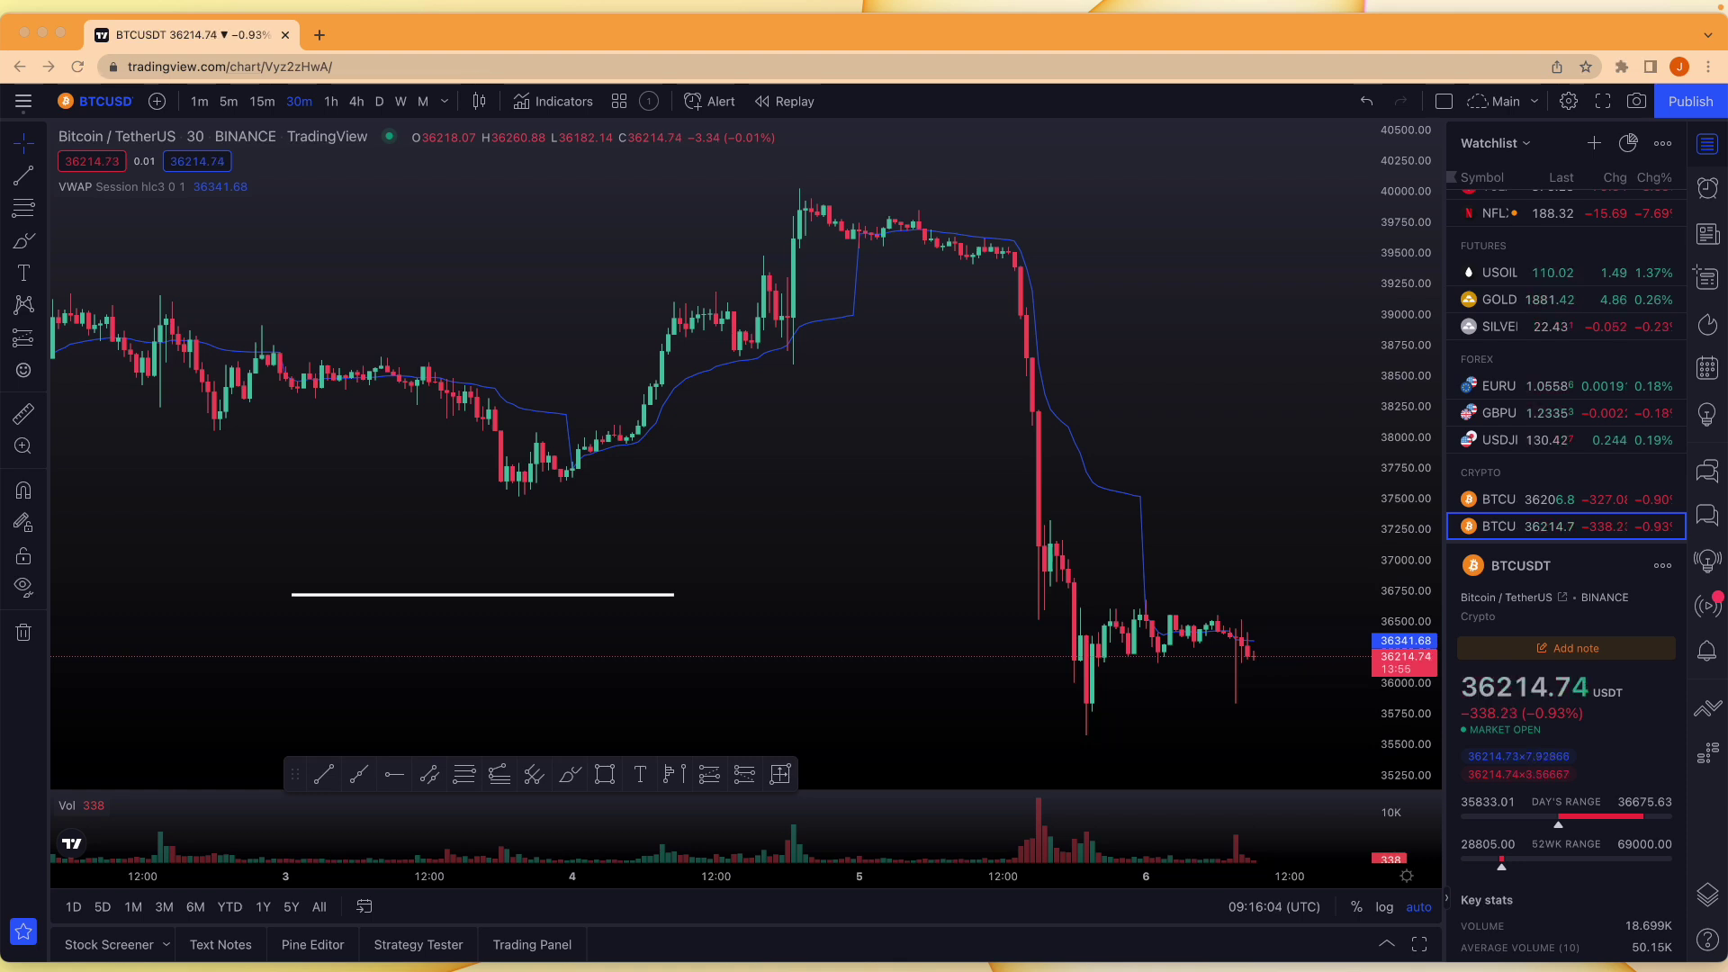
Recolour the trend line pink and save the style as drawing template 'Pink'
double_click(408, 594)
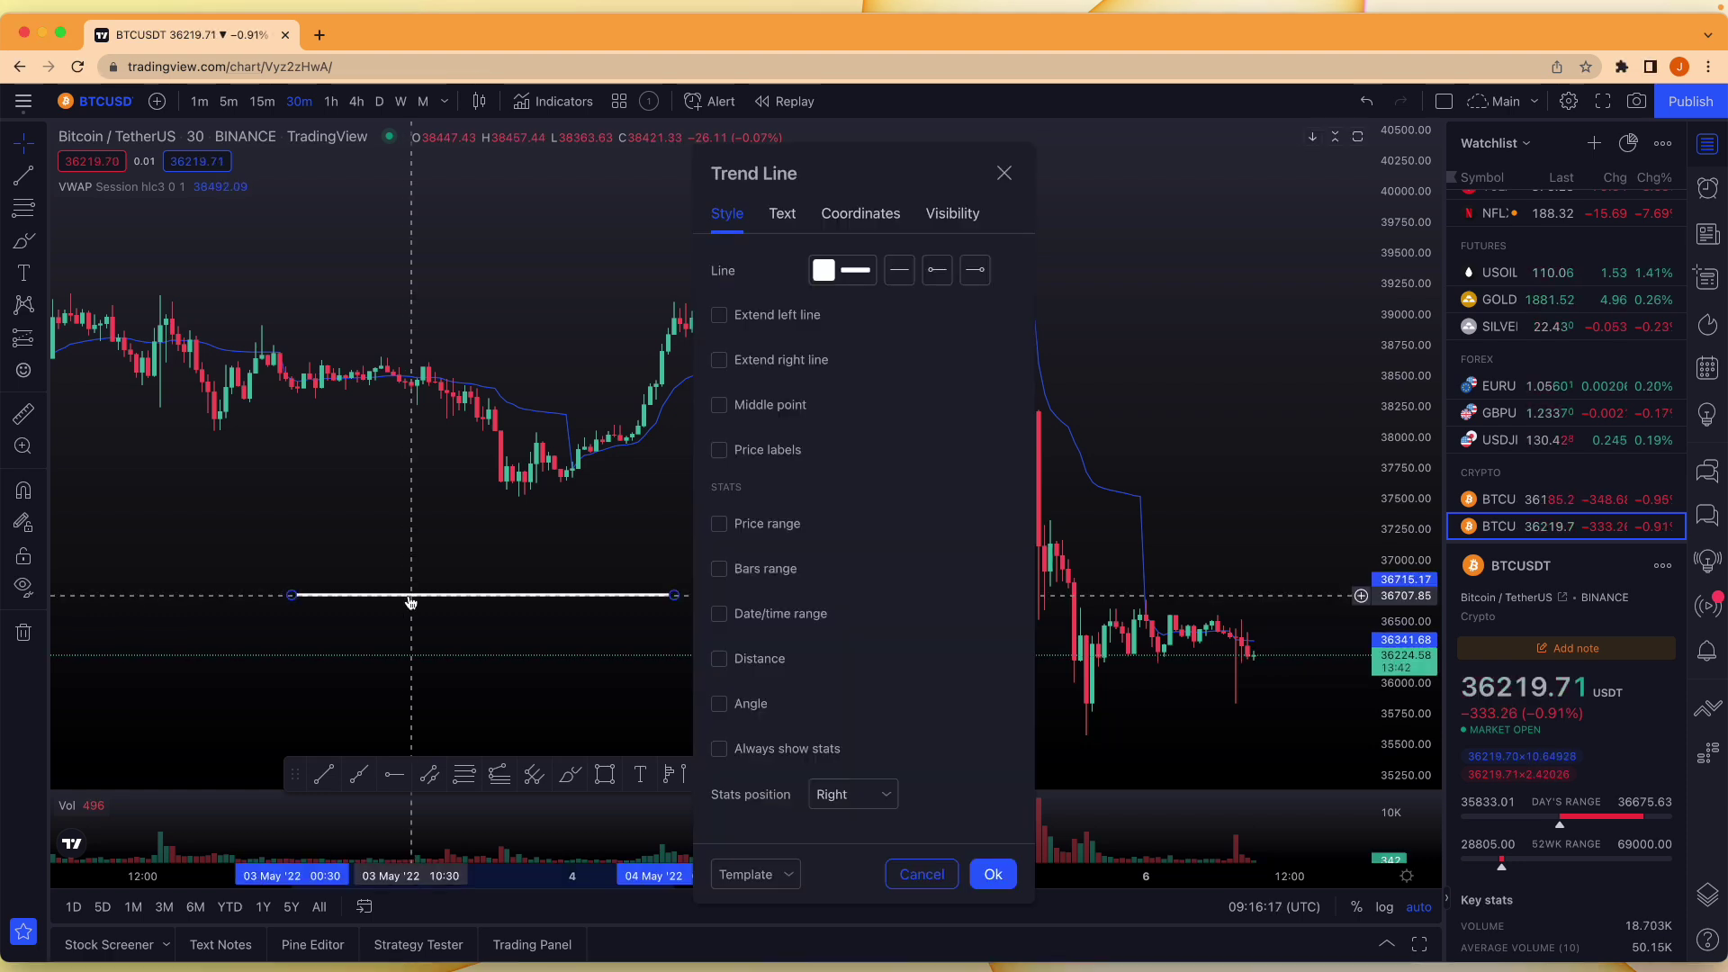
left_click(843, 283)
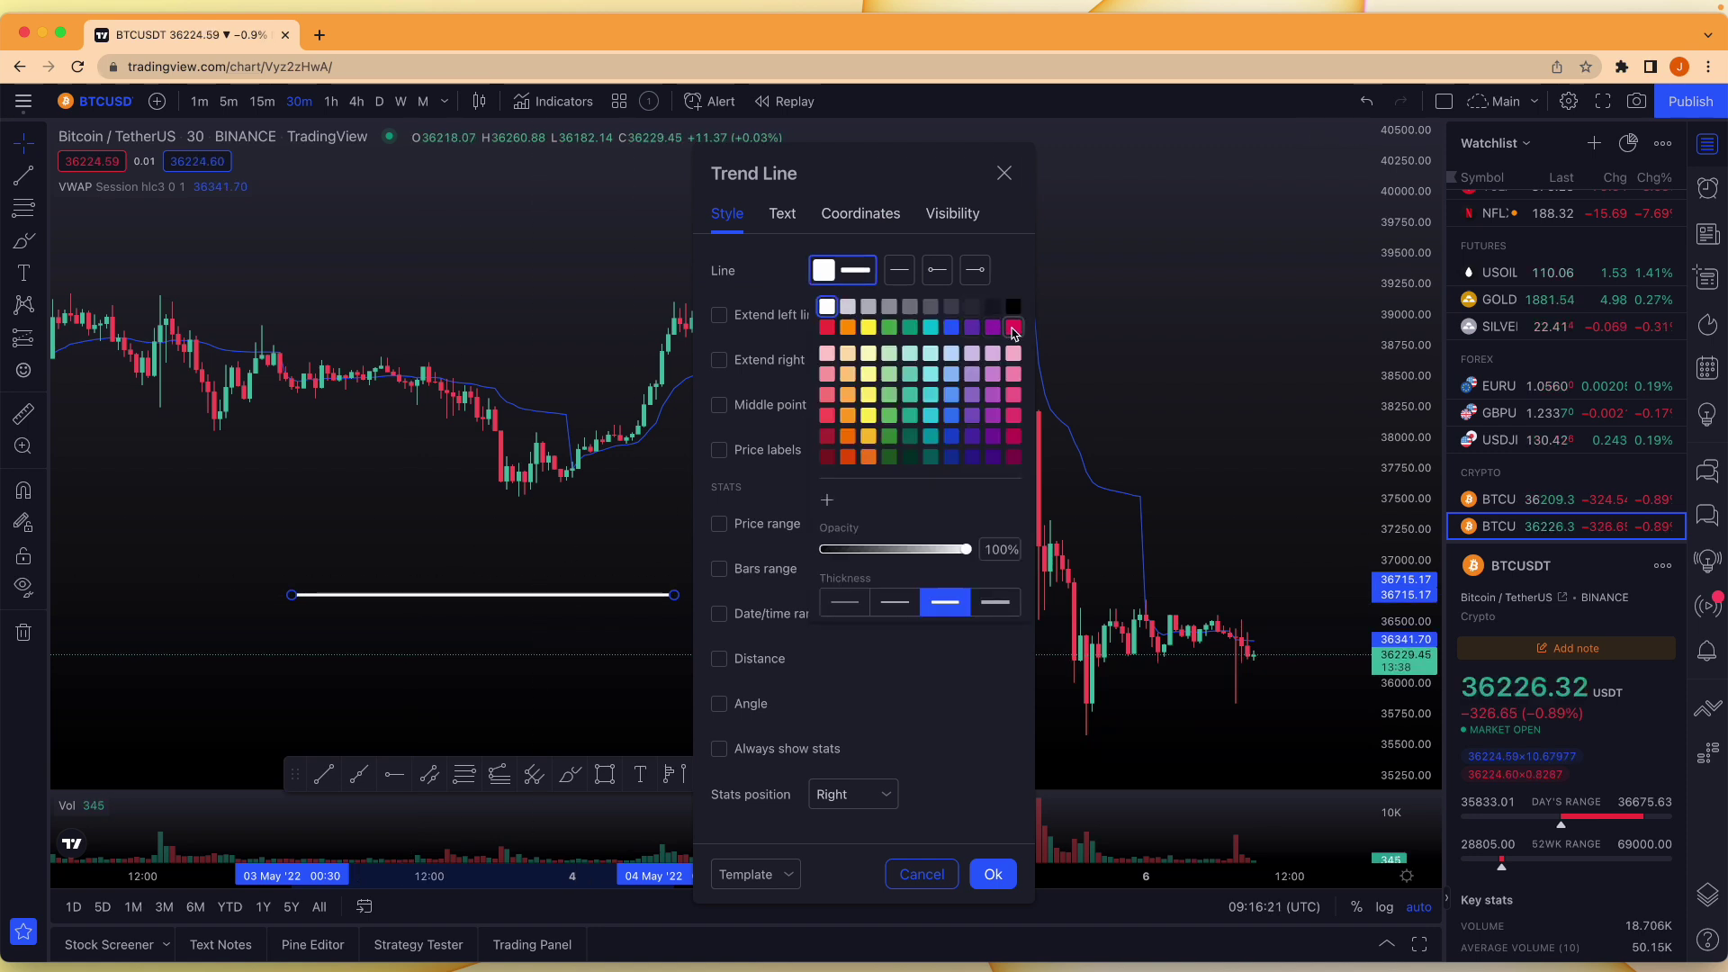
left_click(1014, 328)
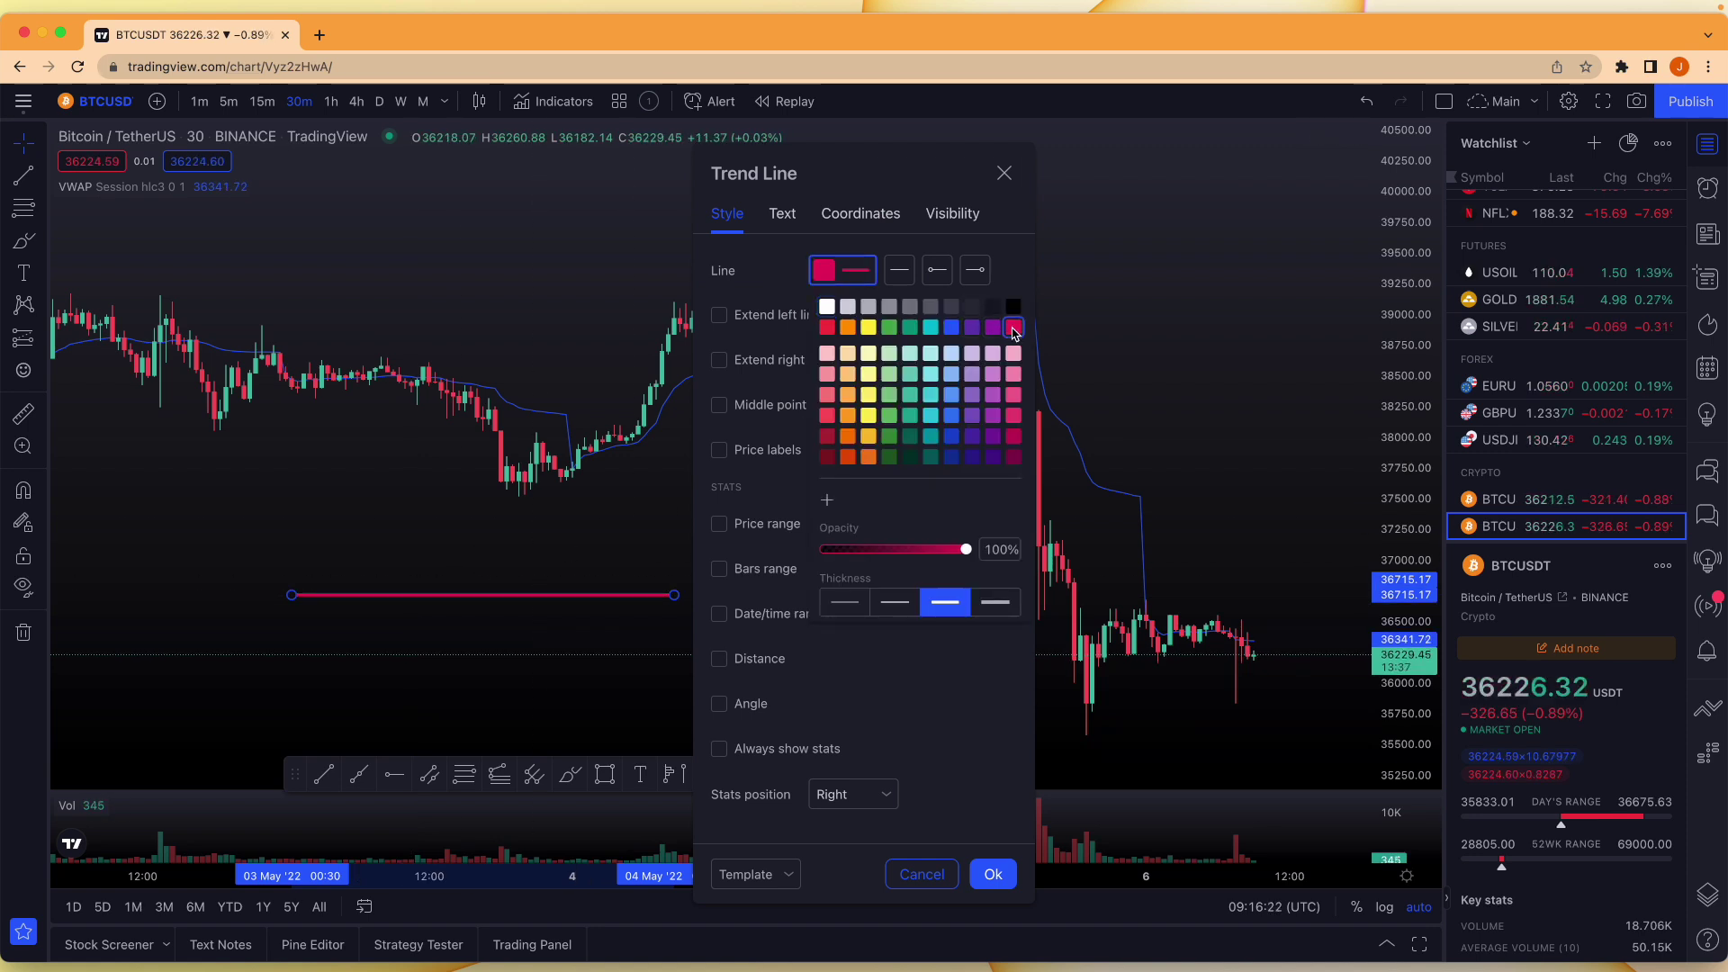
left_click(1014, 417)
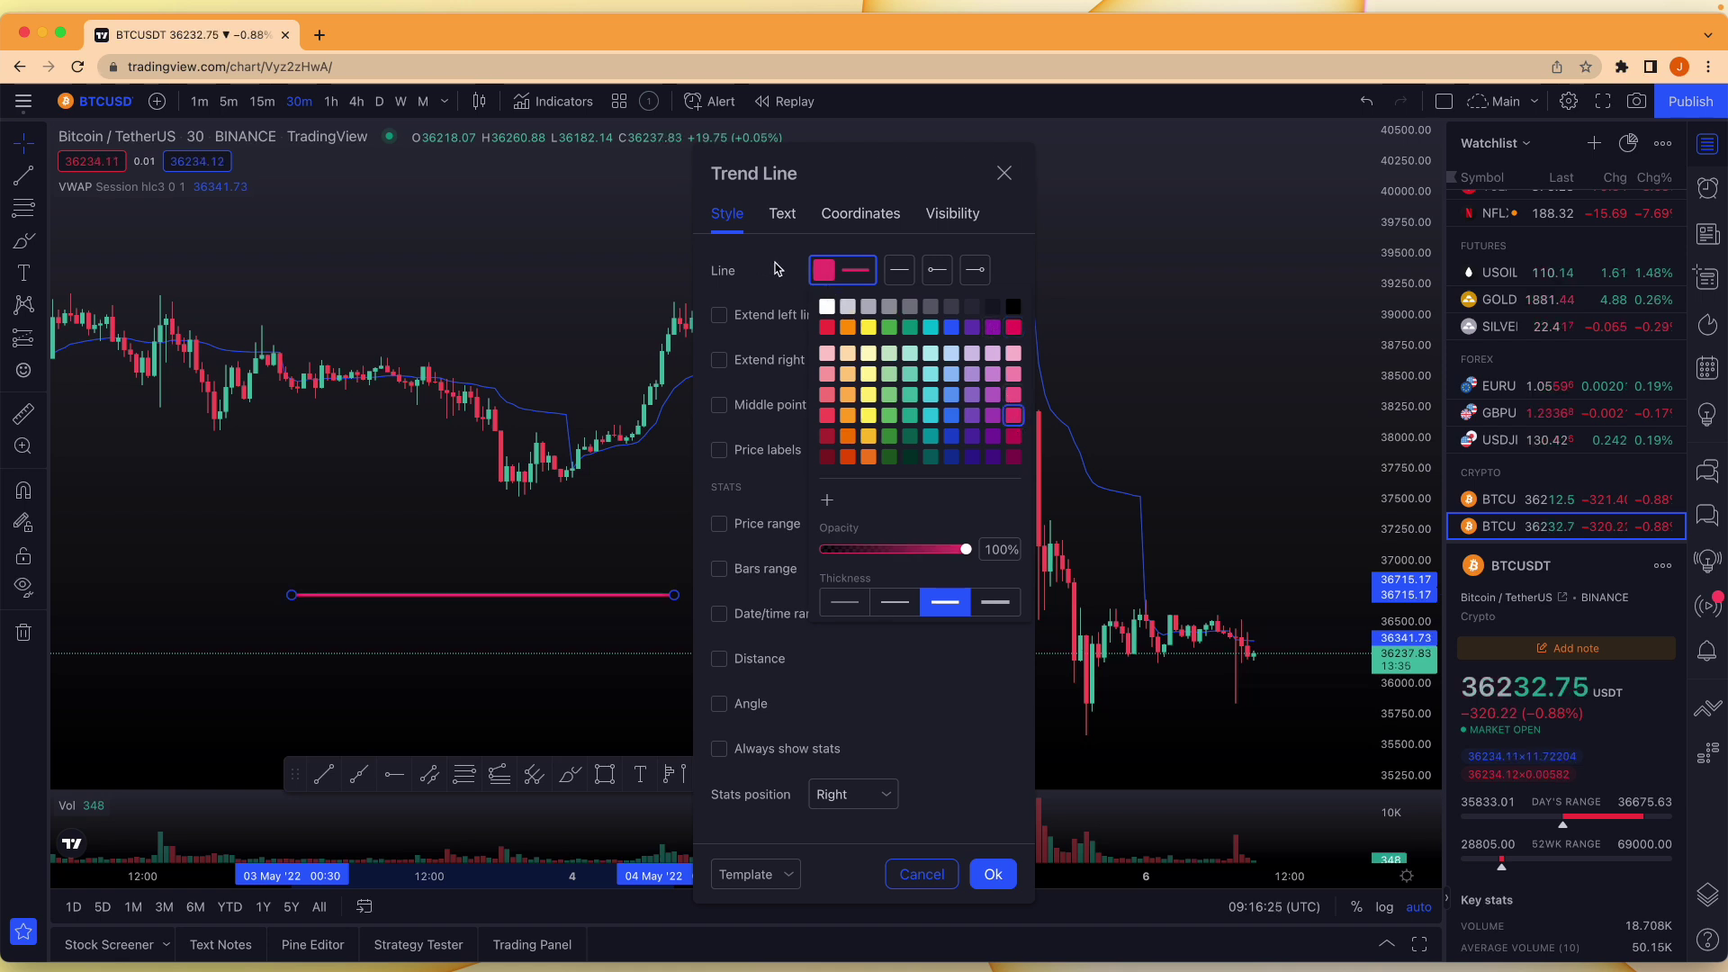
left_click(790, 875)
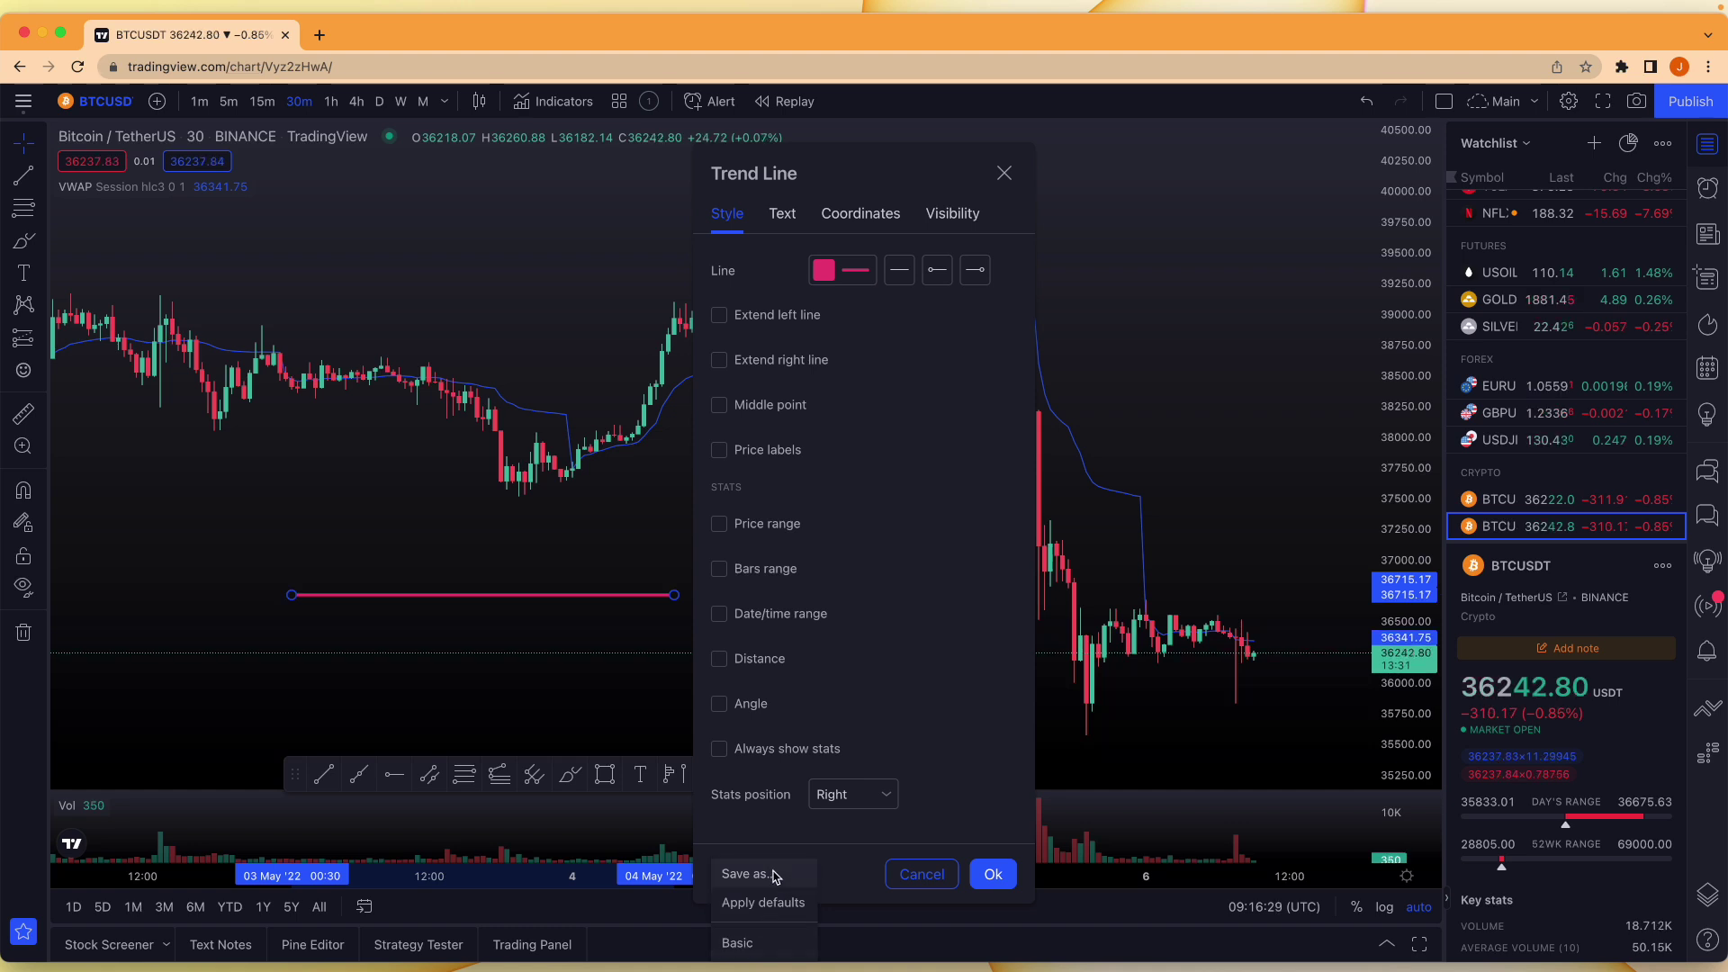
left_click(747, 874)
type("Pink")
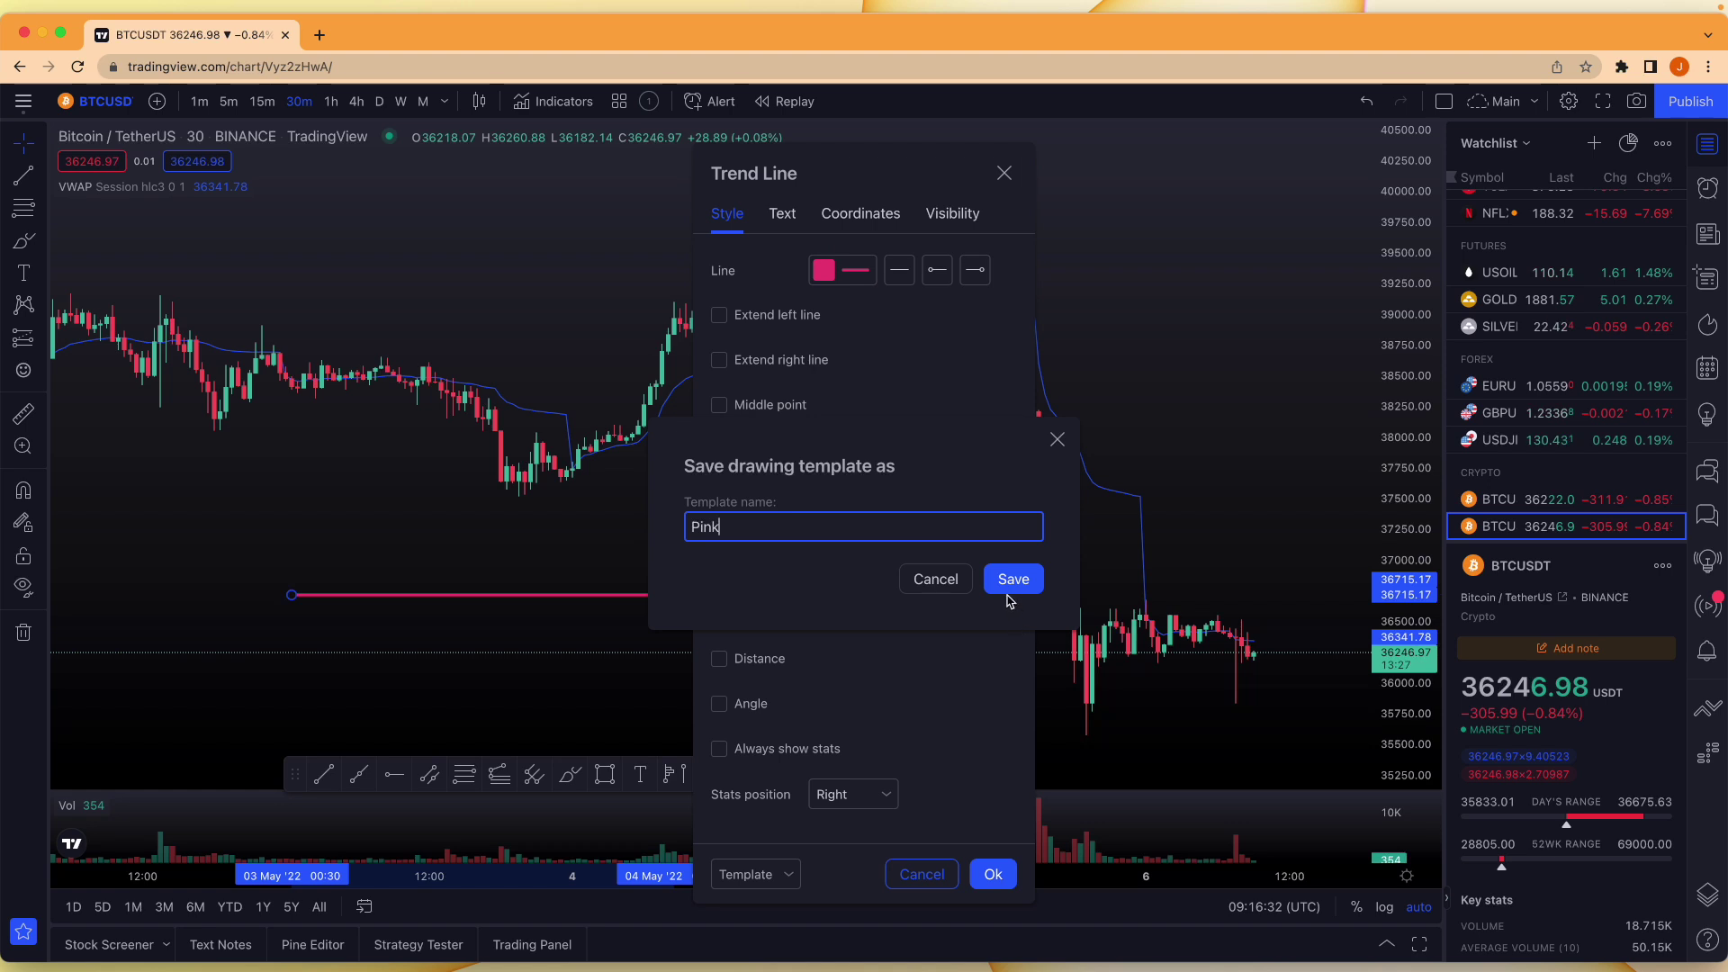
left_click(1009, 590)
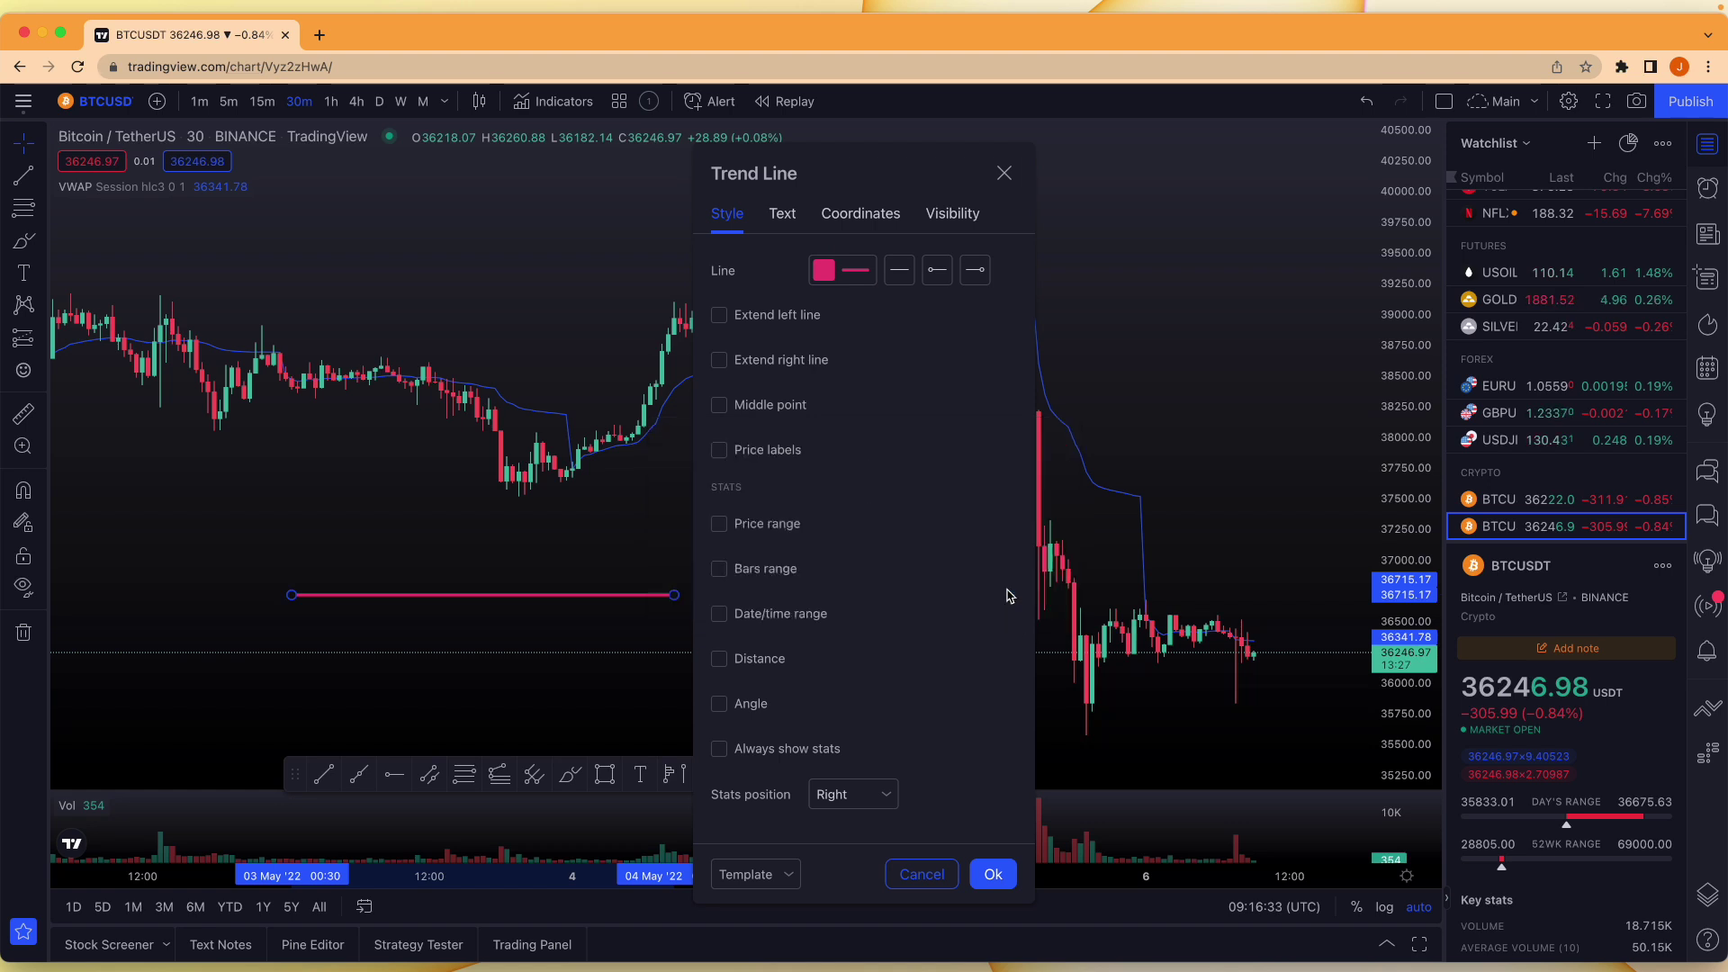
left_click(1001, 888)
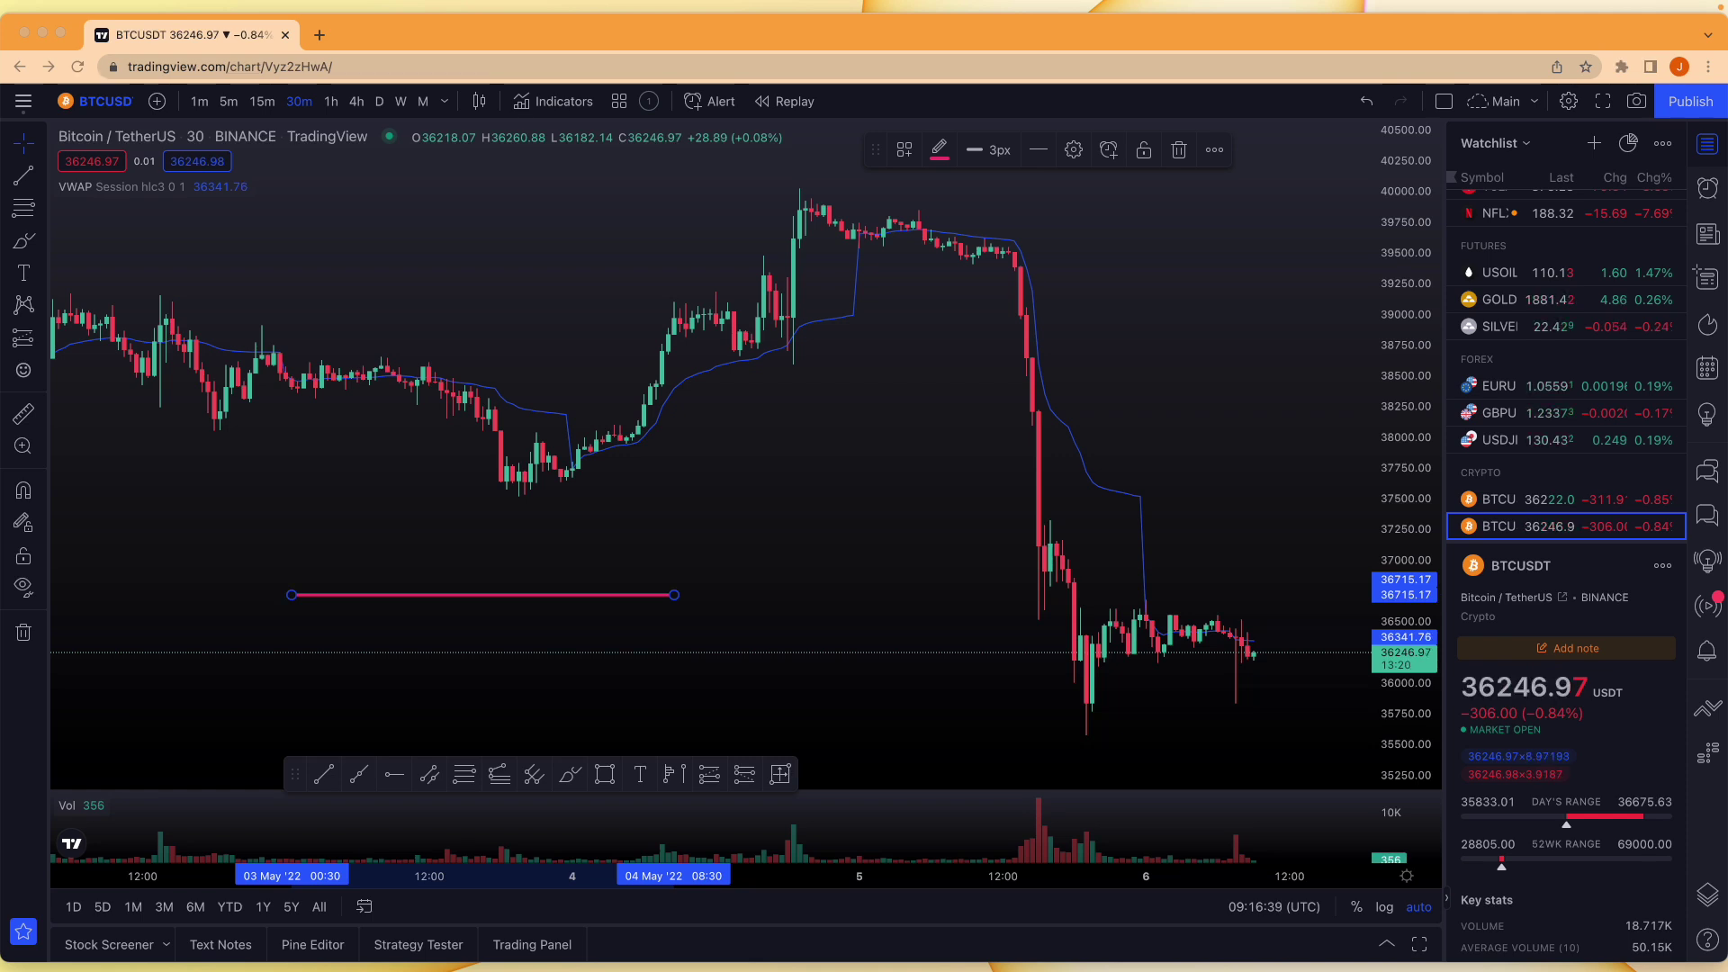
Apply the Basic template to the line, then the Pink template
left_click(424, 501)
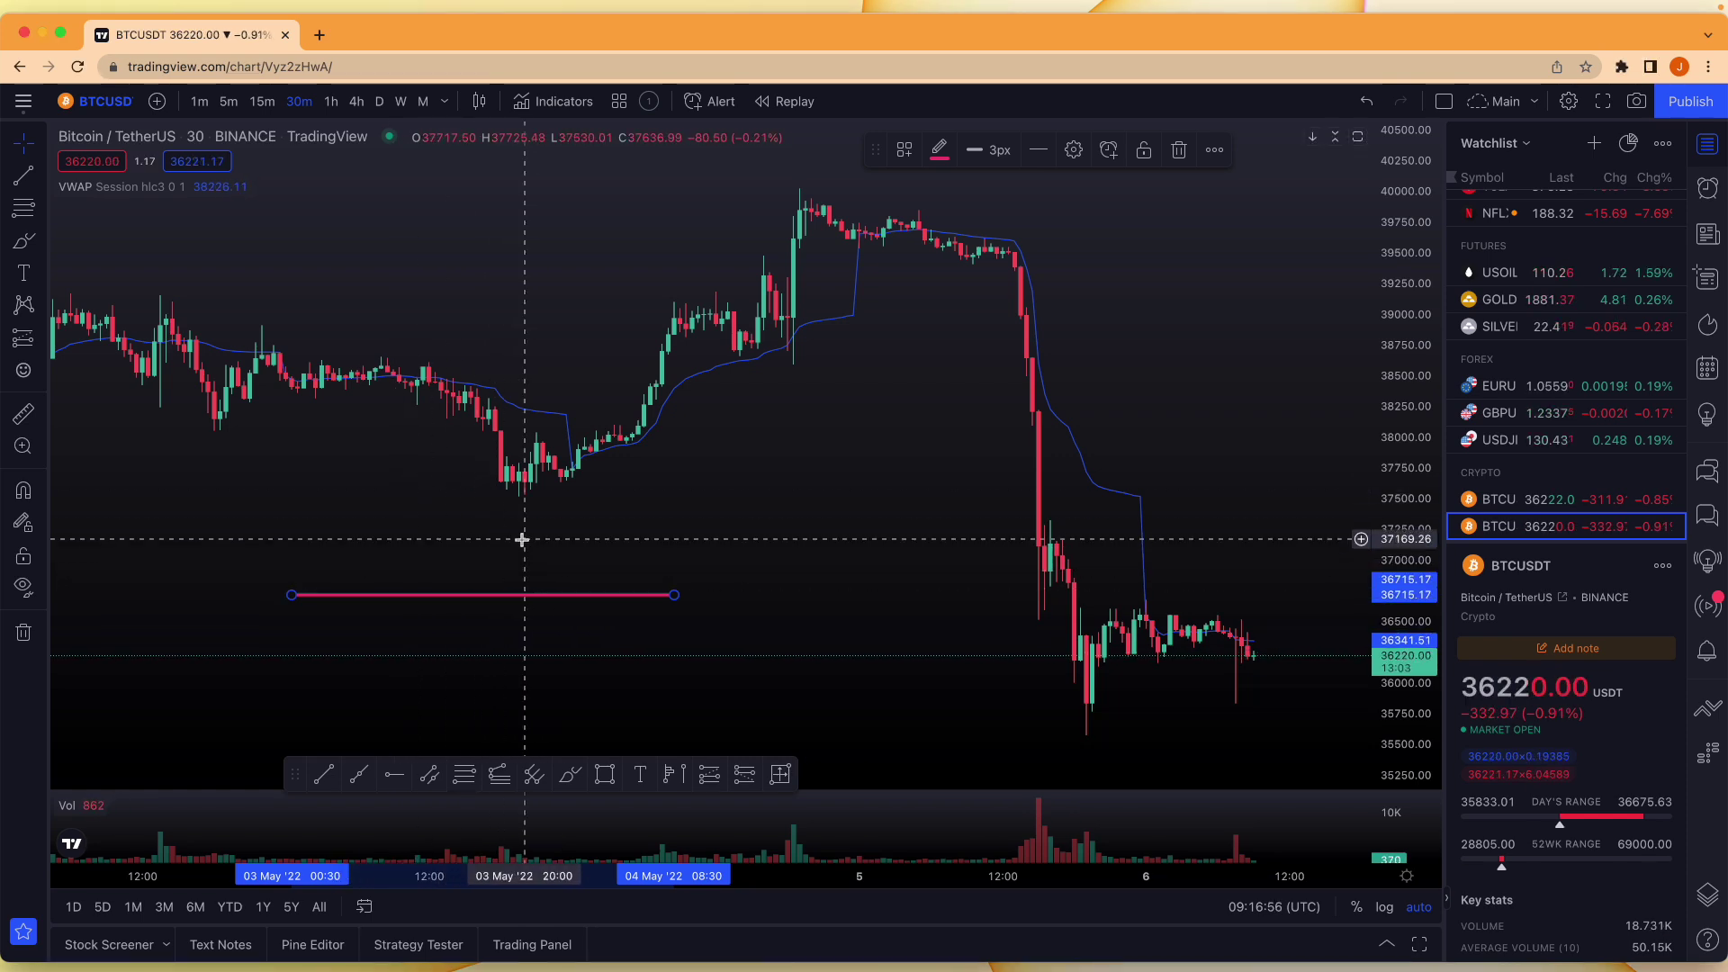
right_click(498, 595)
mouse_move(588, 655)
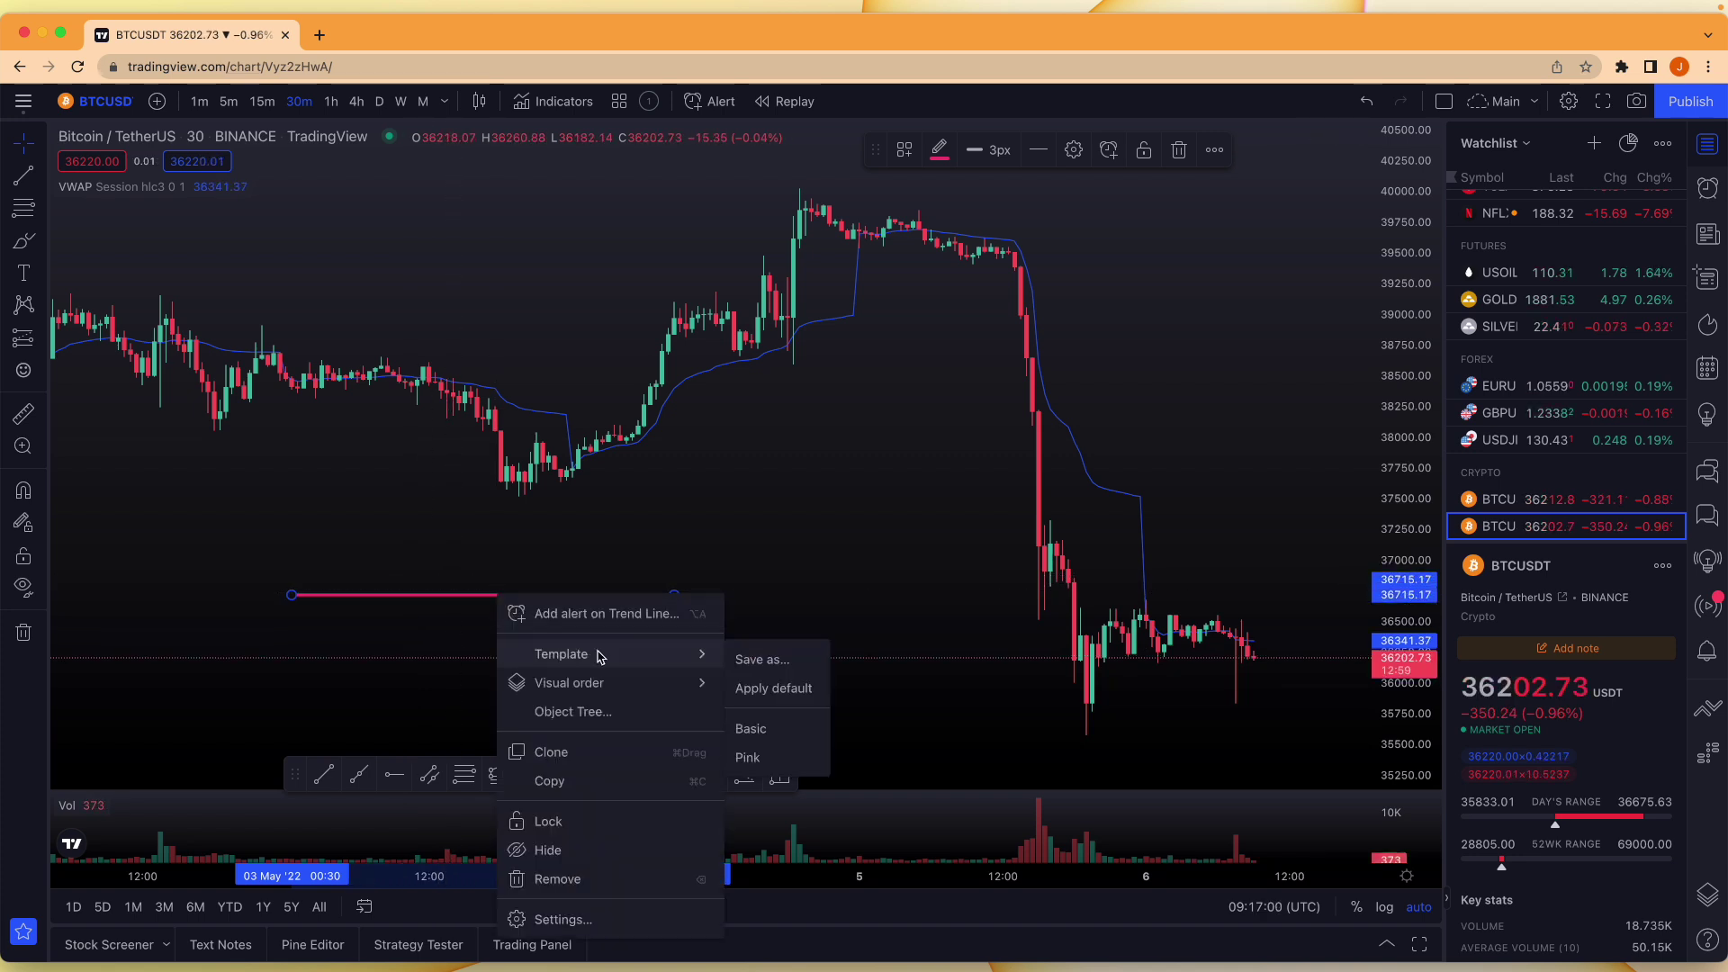
left_click(752, 727)
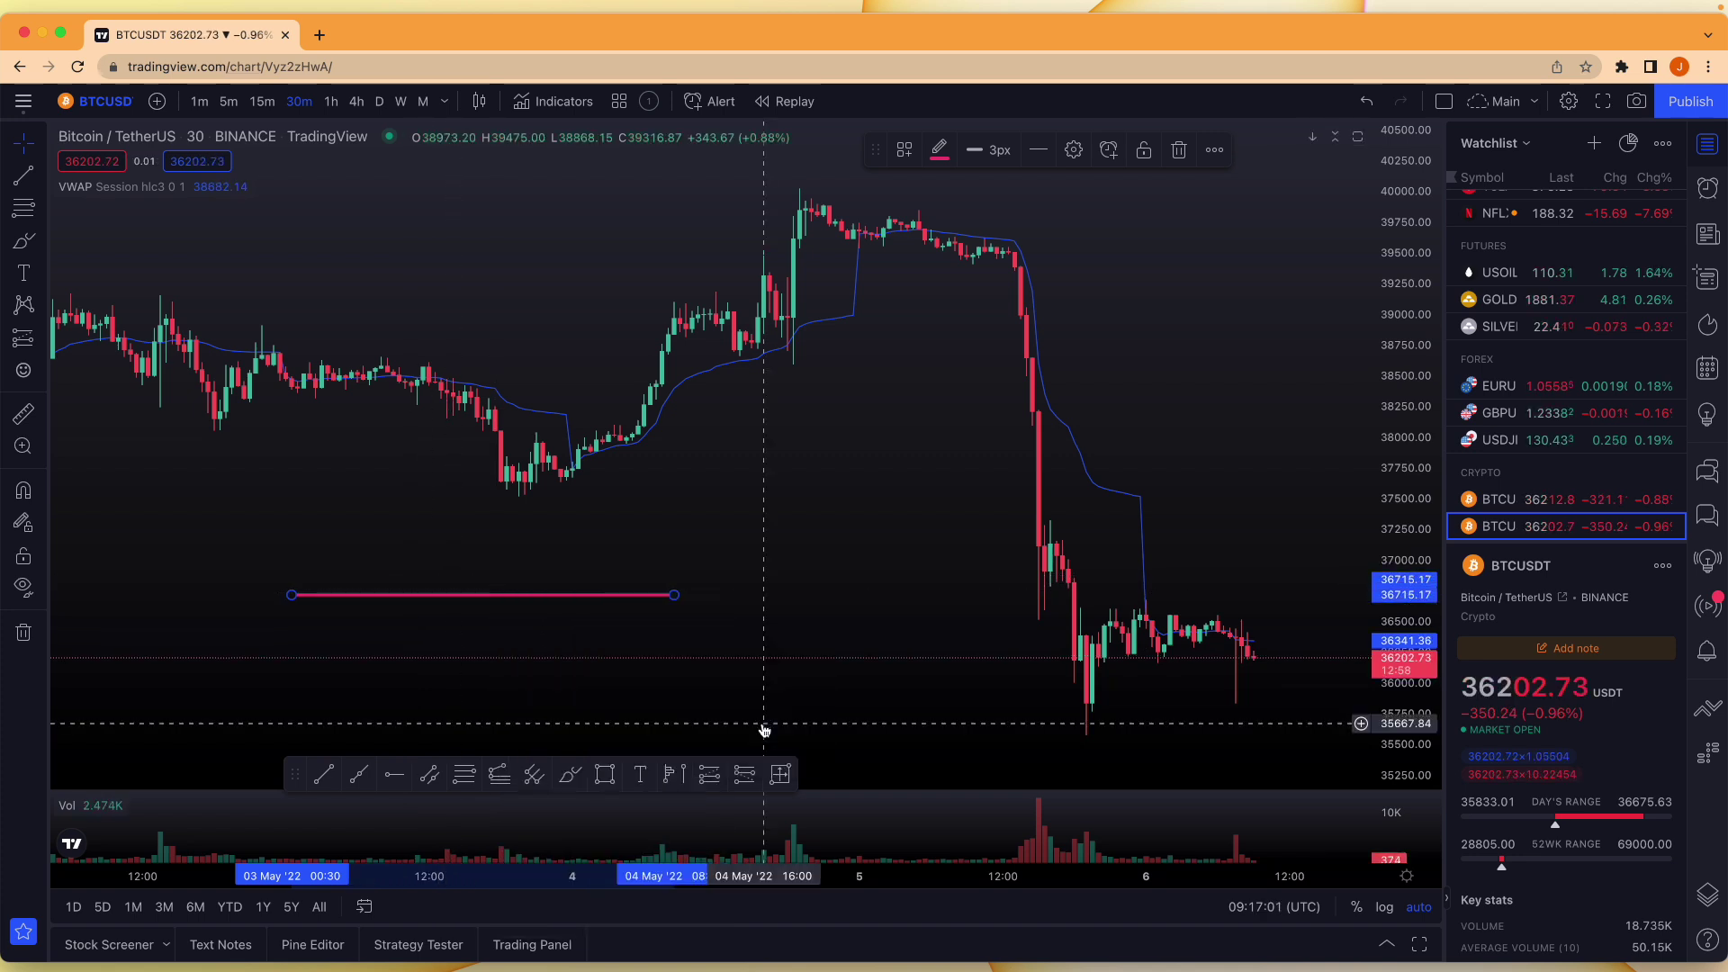
right_click(650, 596)
mouse_move(792, 653)
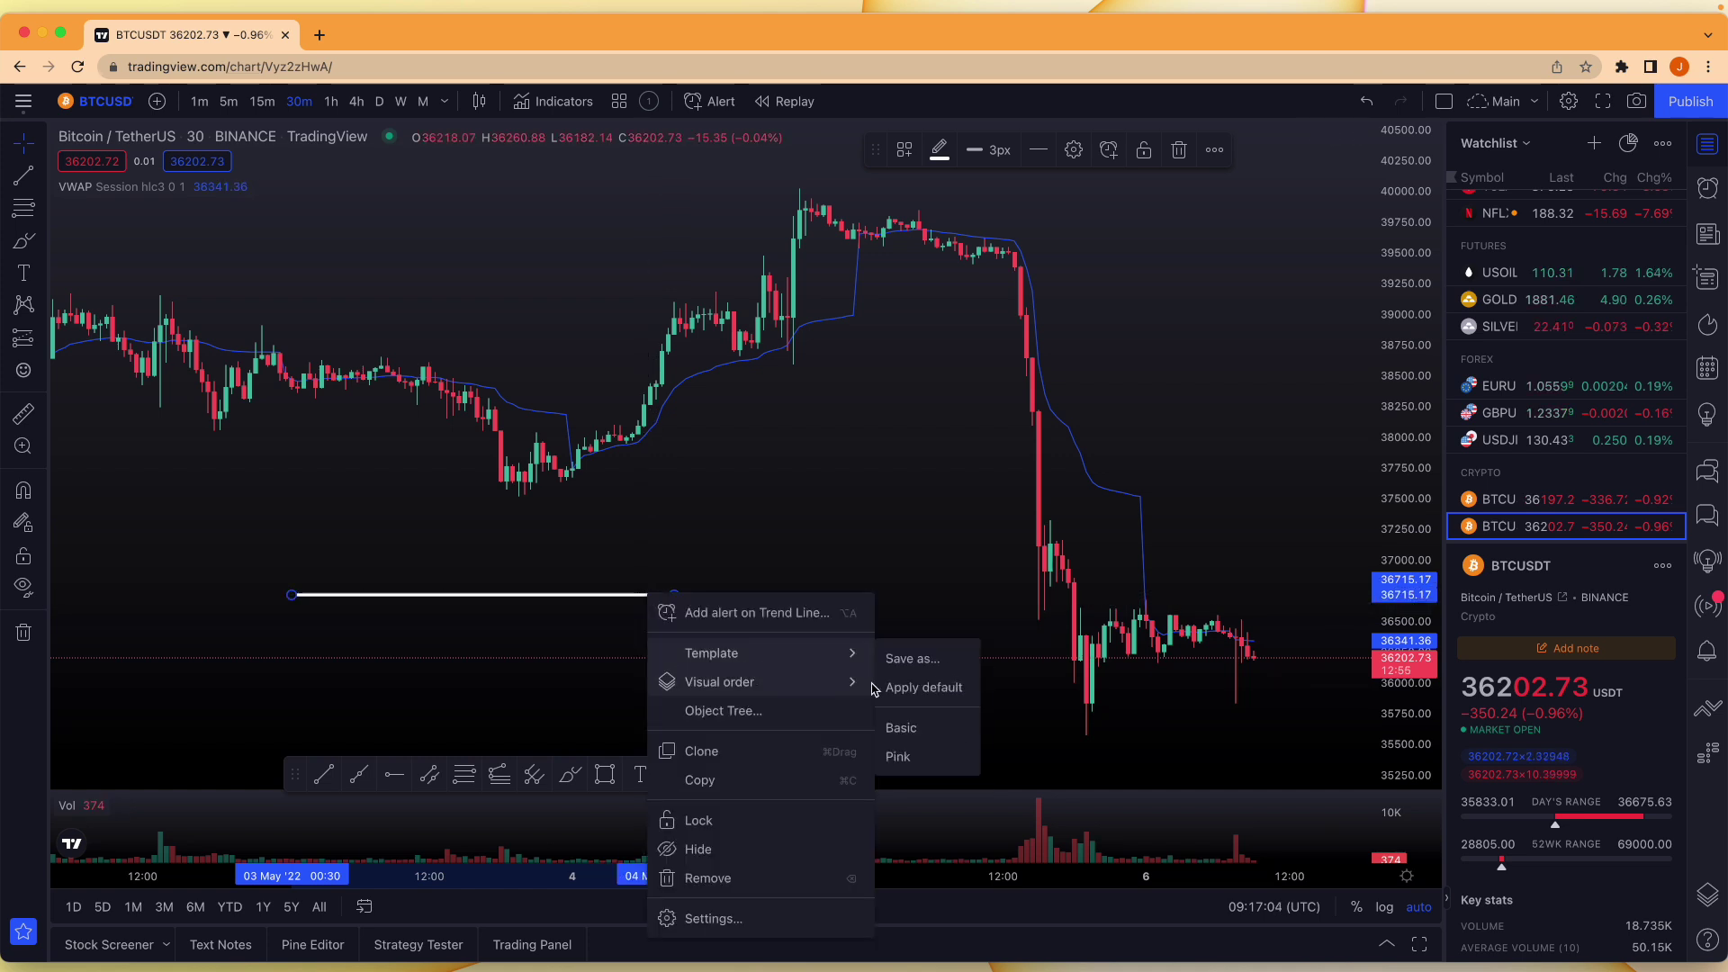
left_click(898, 756)
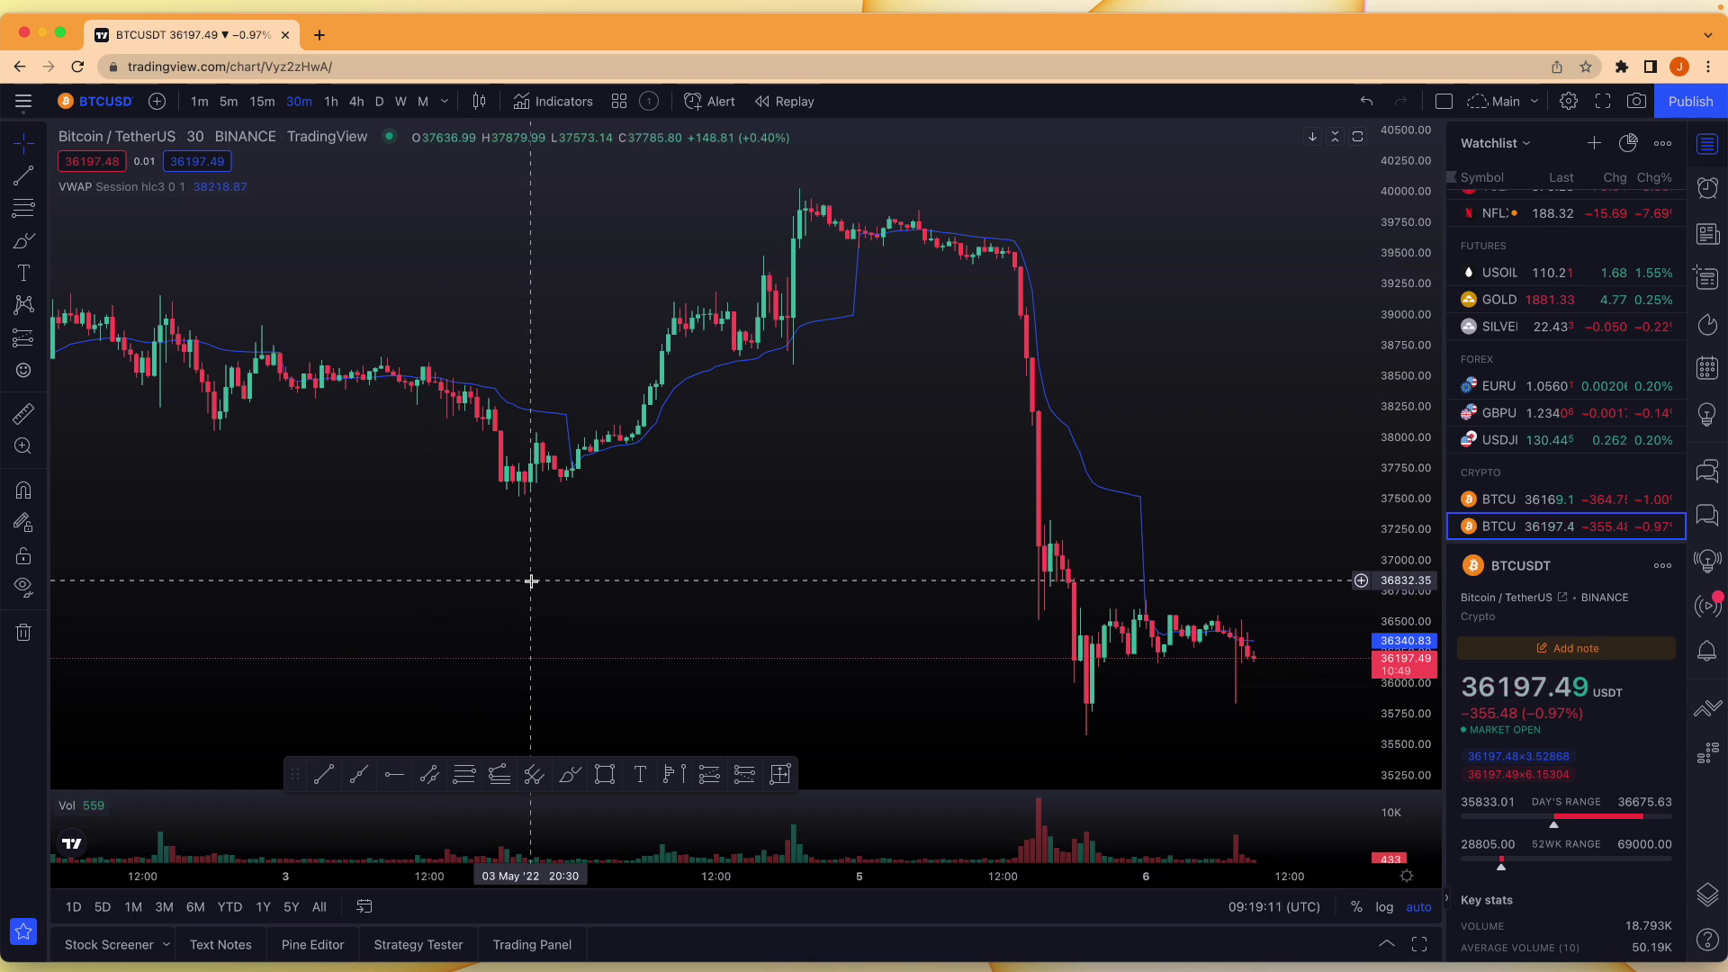
Select the VWAP and Volume entries in the Object tree
left_click(1711, 896)
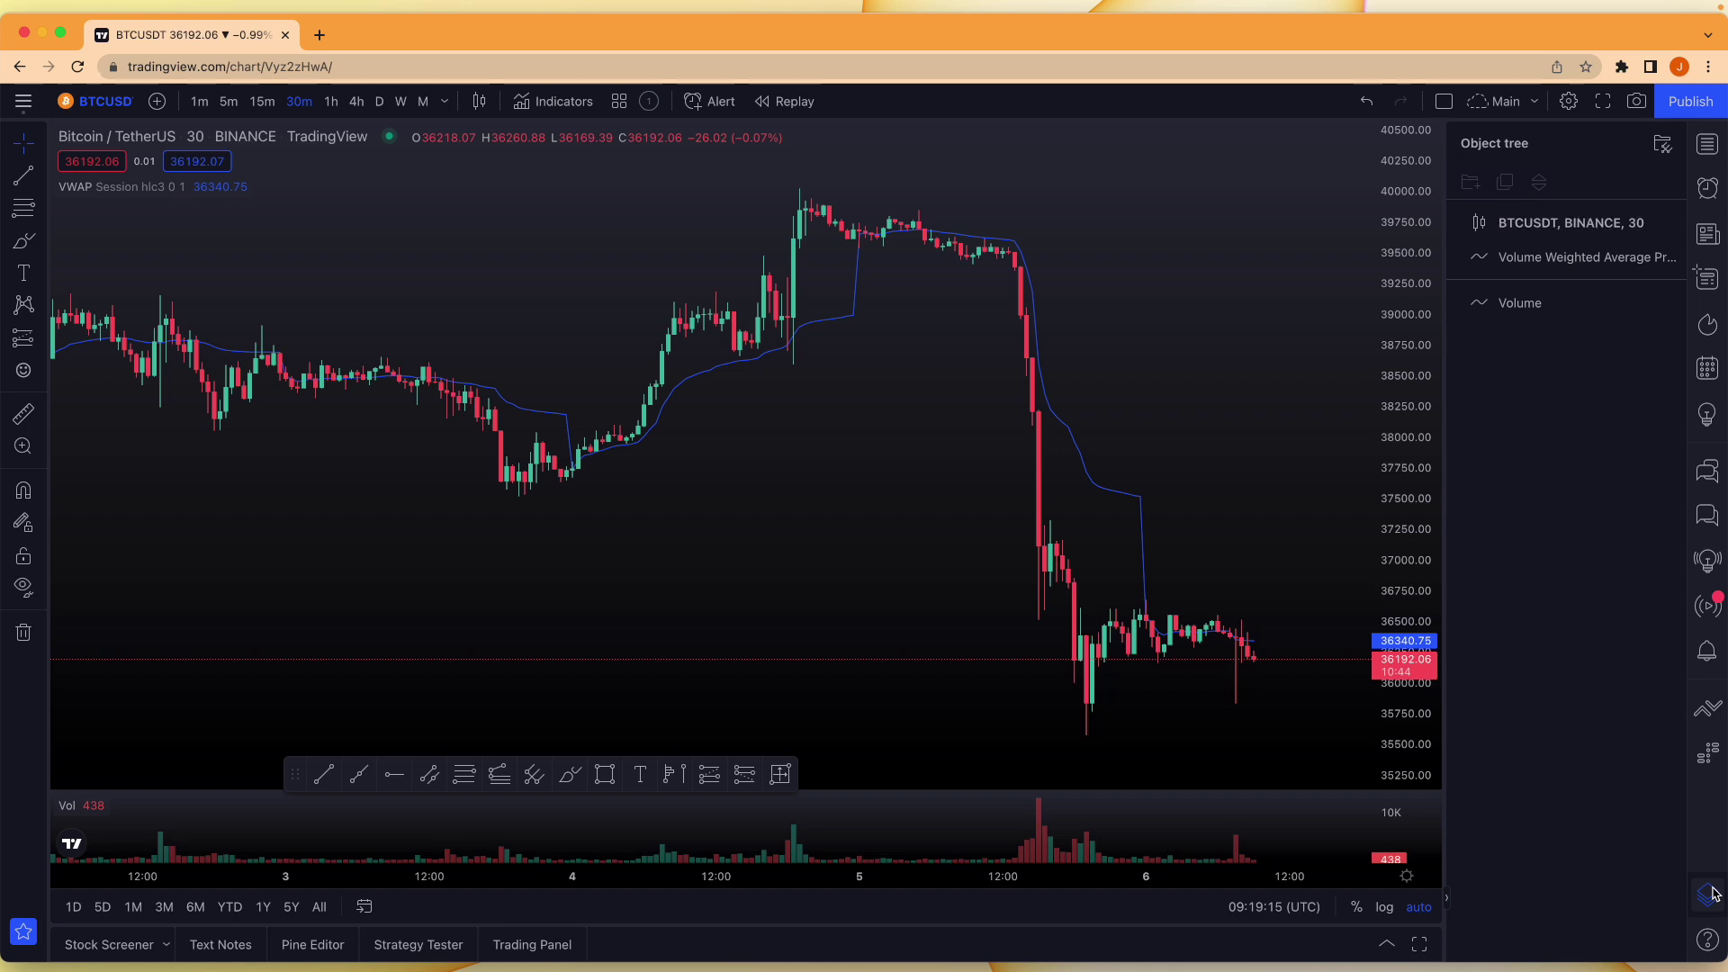
left_click(1536, 260)
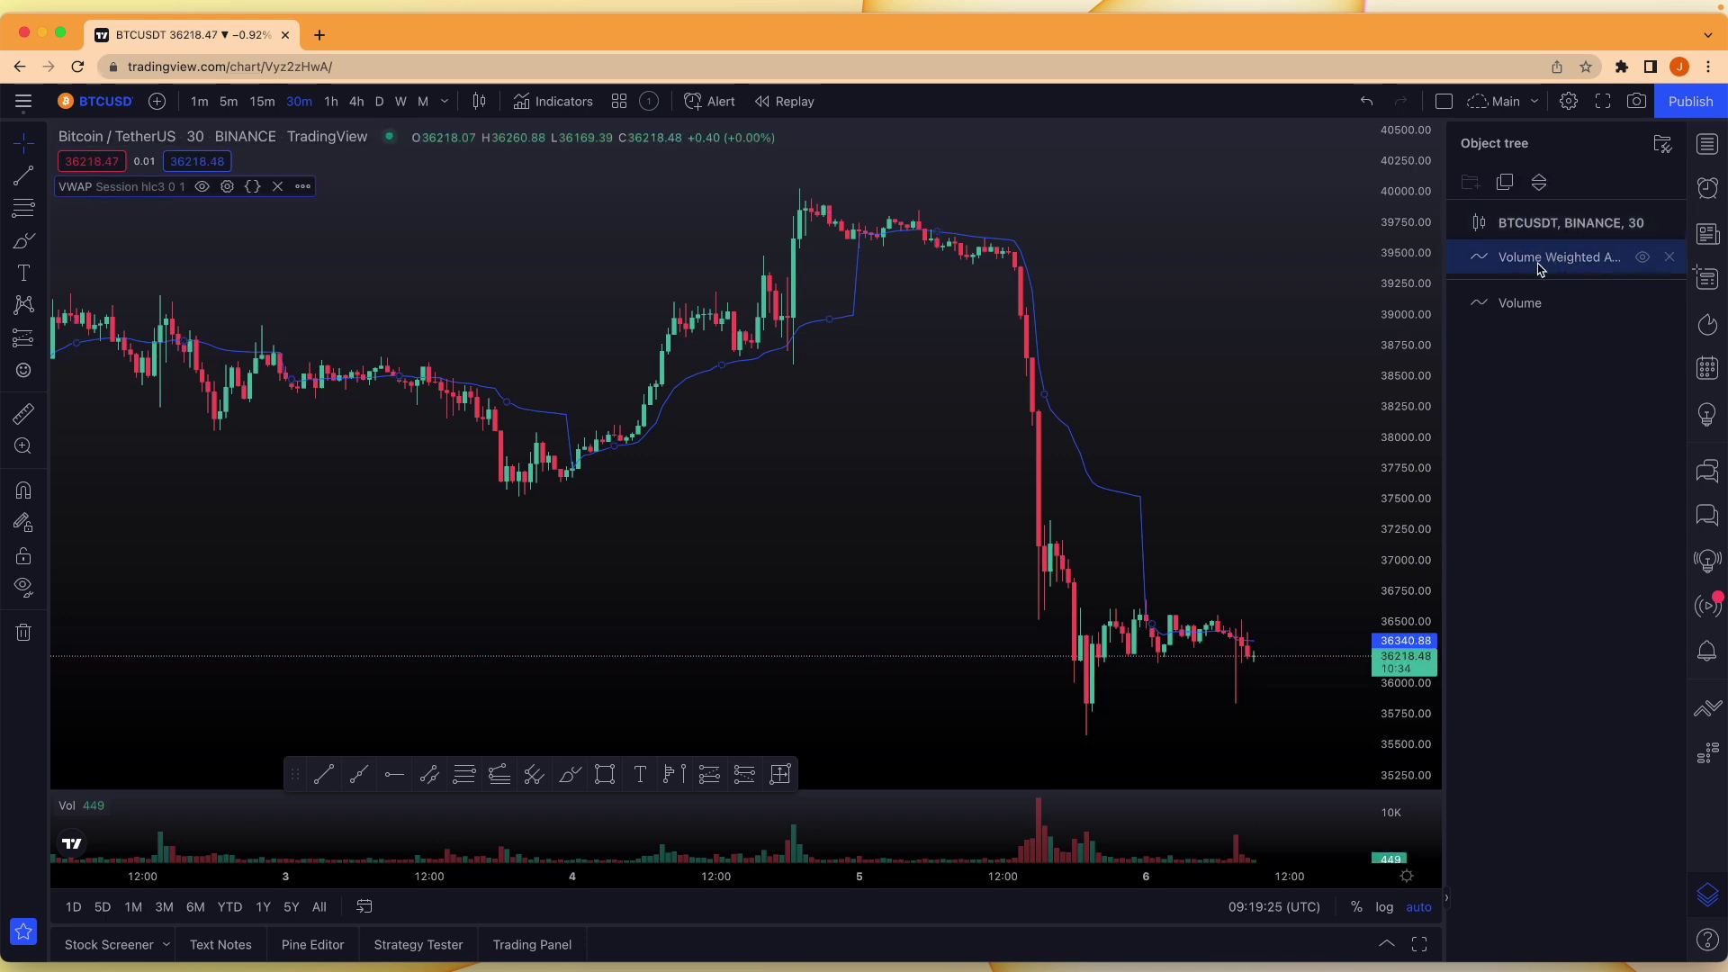
left_click(1528, 299)
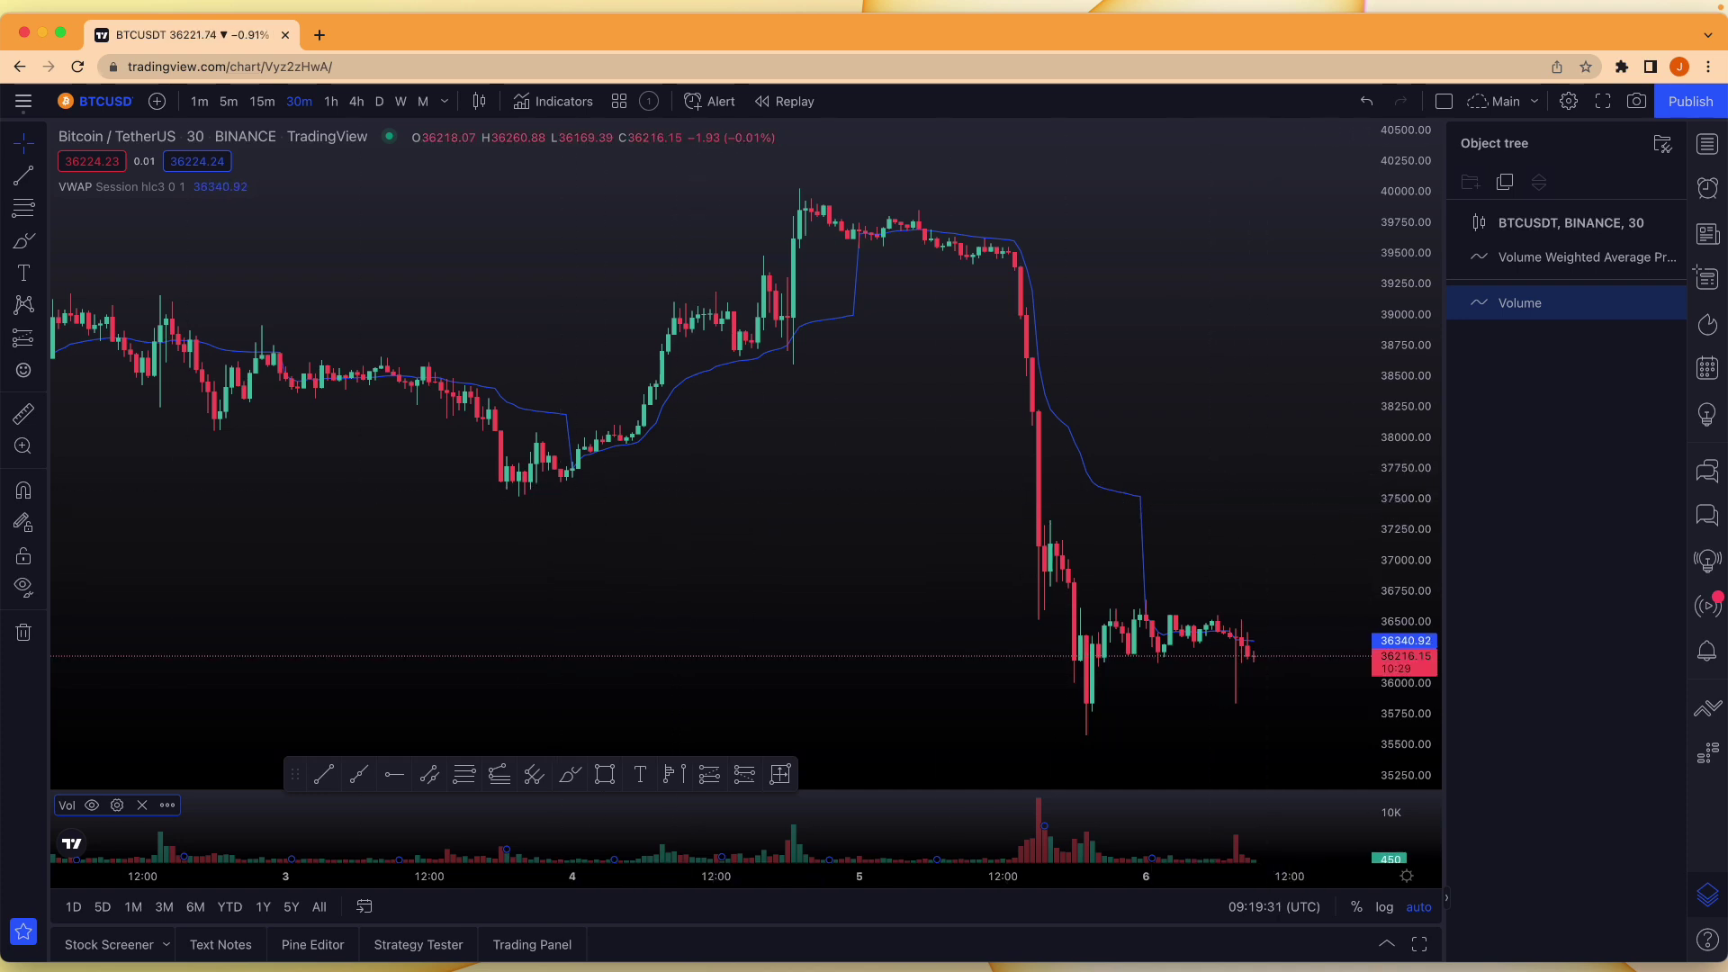
Draw a horizontal trend line at about 36,883 starting on 2 May
left_click(355, 359)
left_click(323, 774)
left_click(255, 574)
left_click(613, 574)
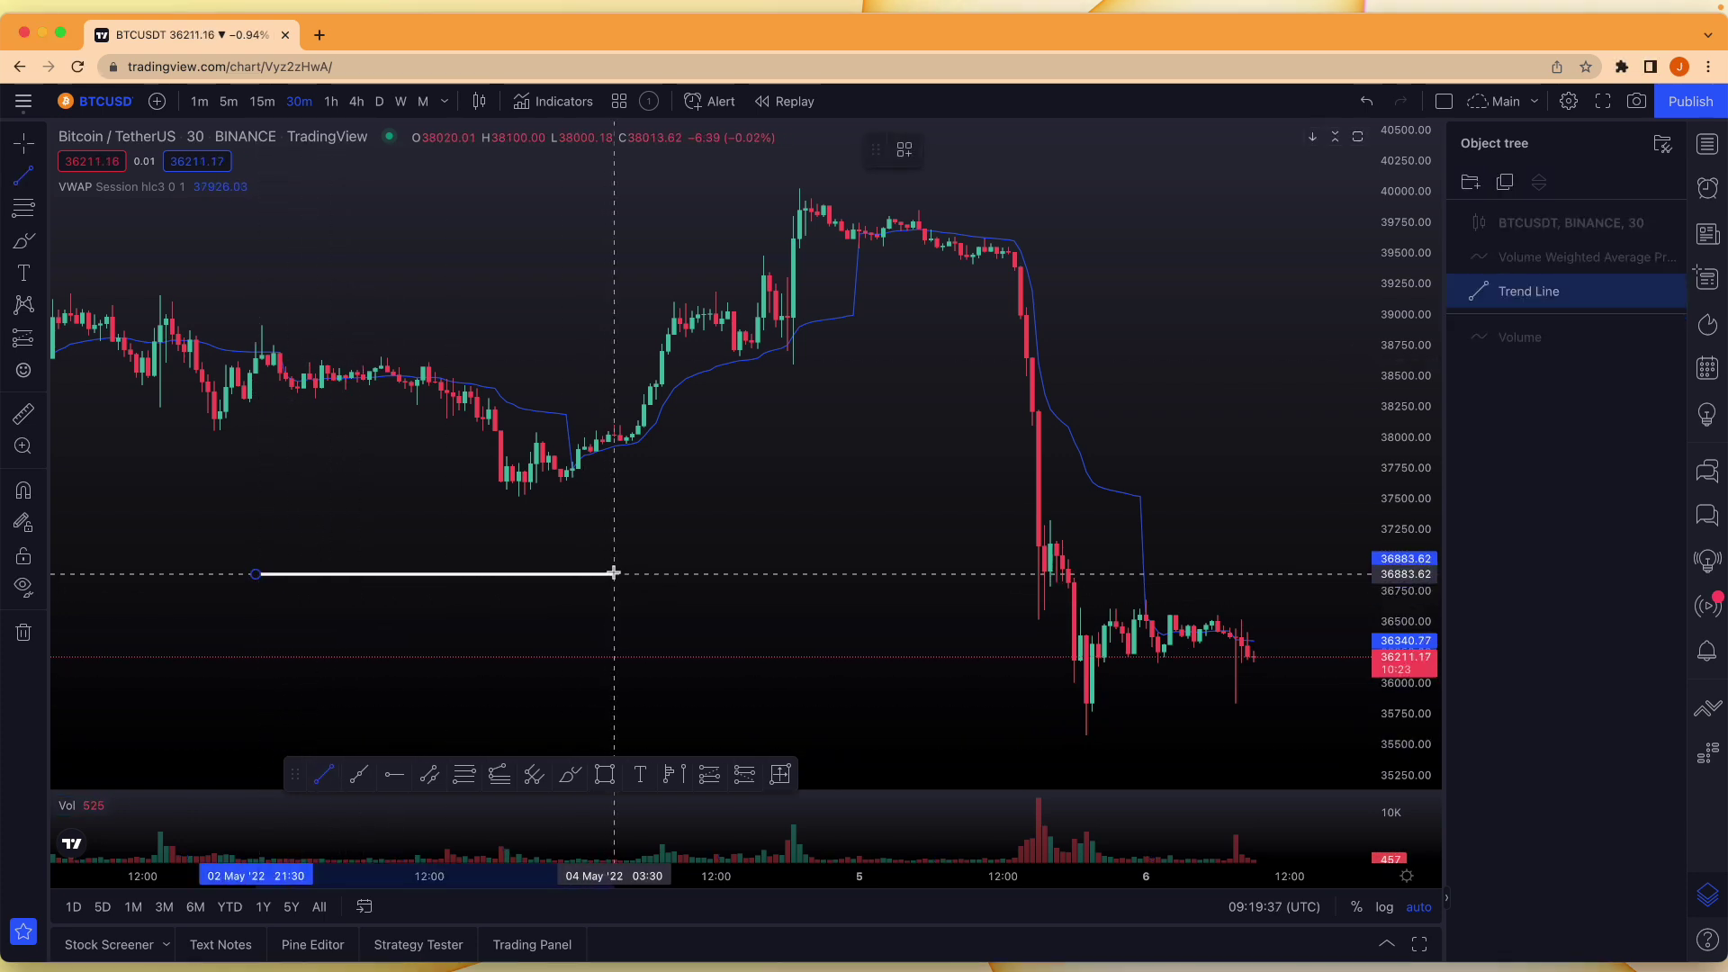
Finish the horizontal trend line near 4 May and apply the Pink template to it
left_click(613, 574)
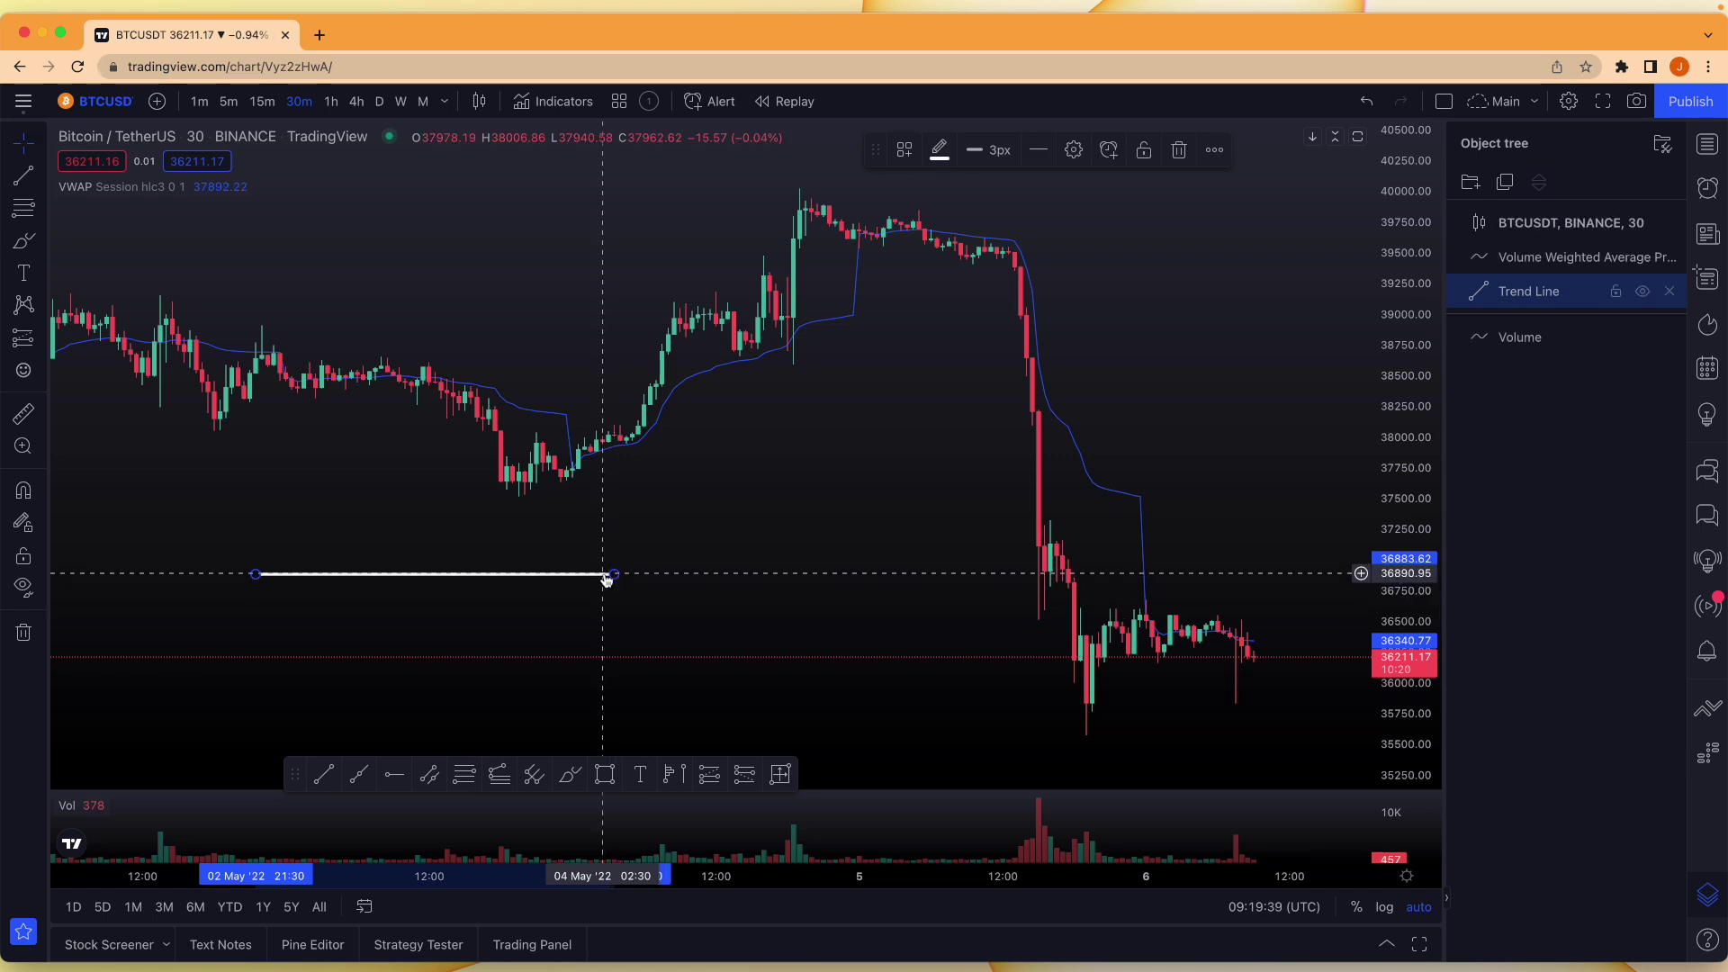
right_click(608, 578)
mouse_move(705, 643)
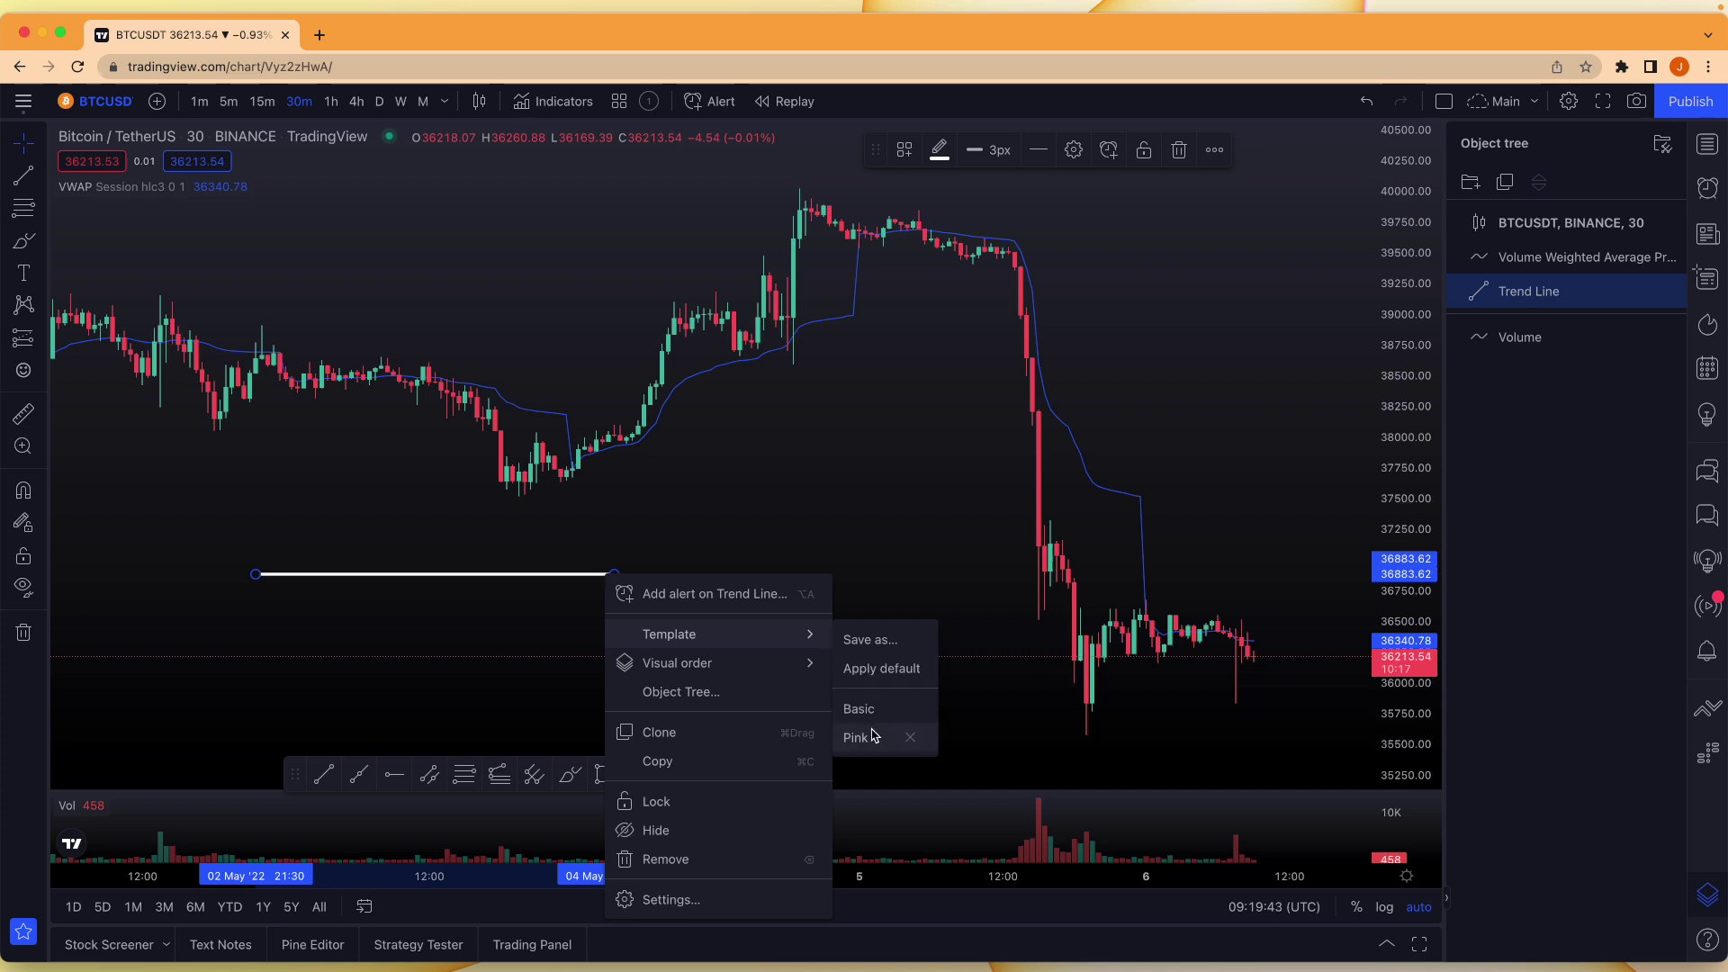
left_click(872, 738)
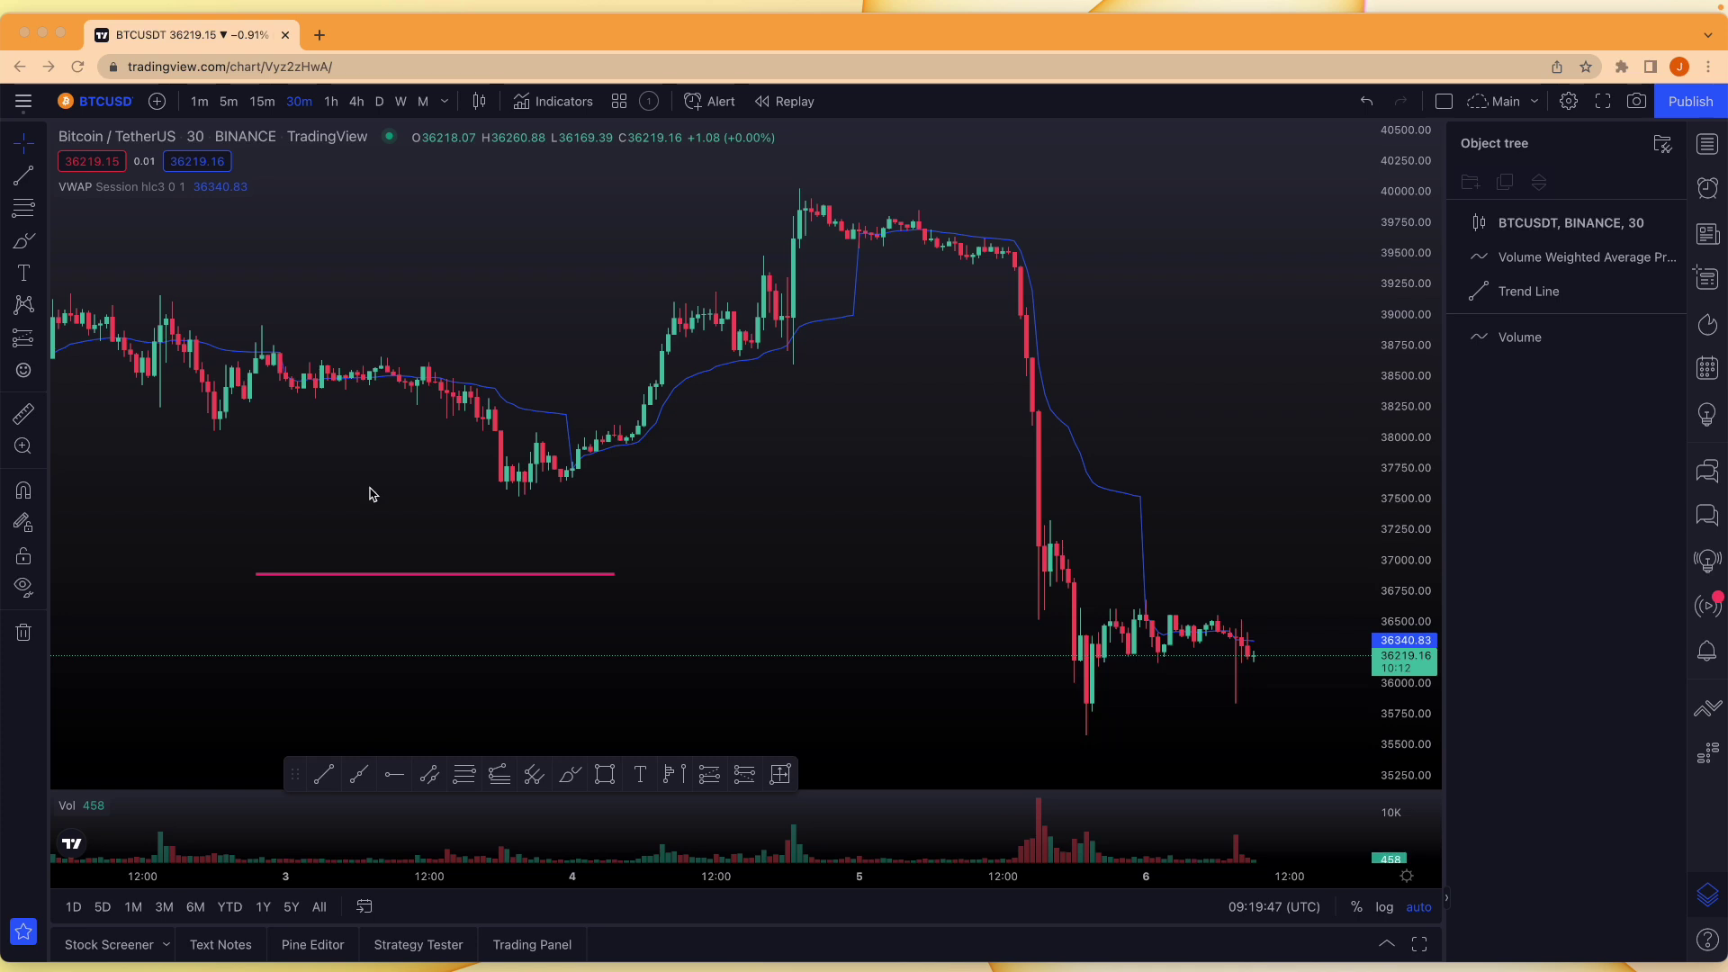
Alt-drag a copy of the pink line down to about 36,451
left_click(424, 576)
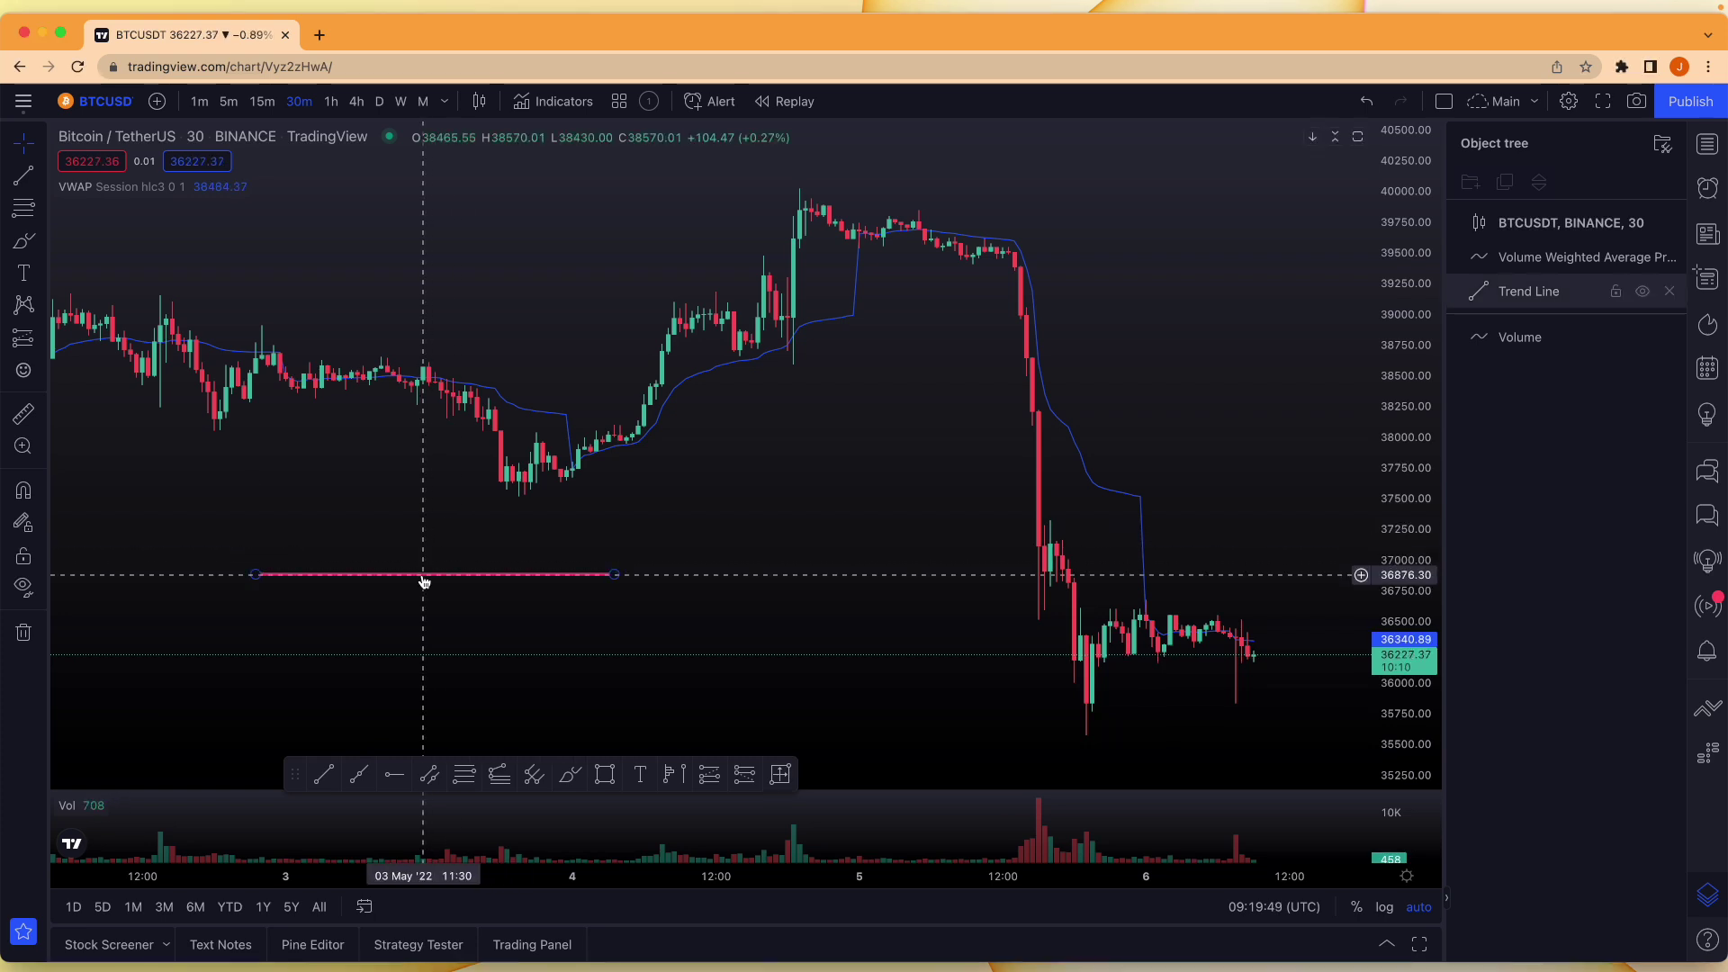
left_click(498, 575)
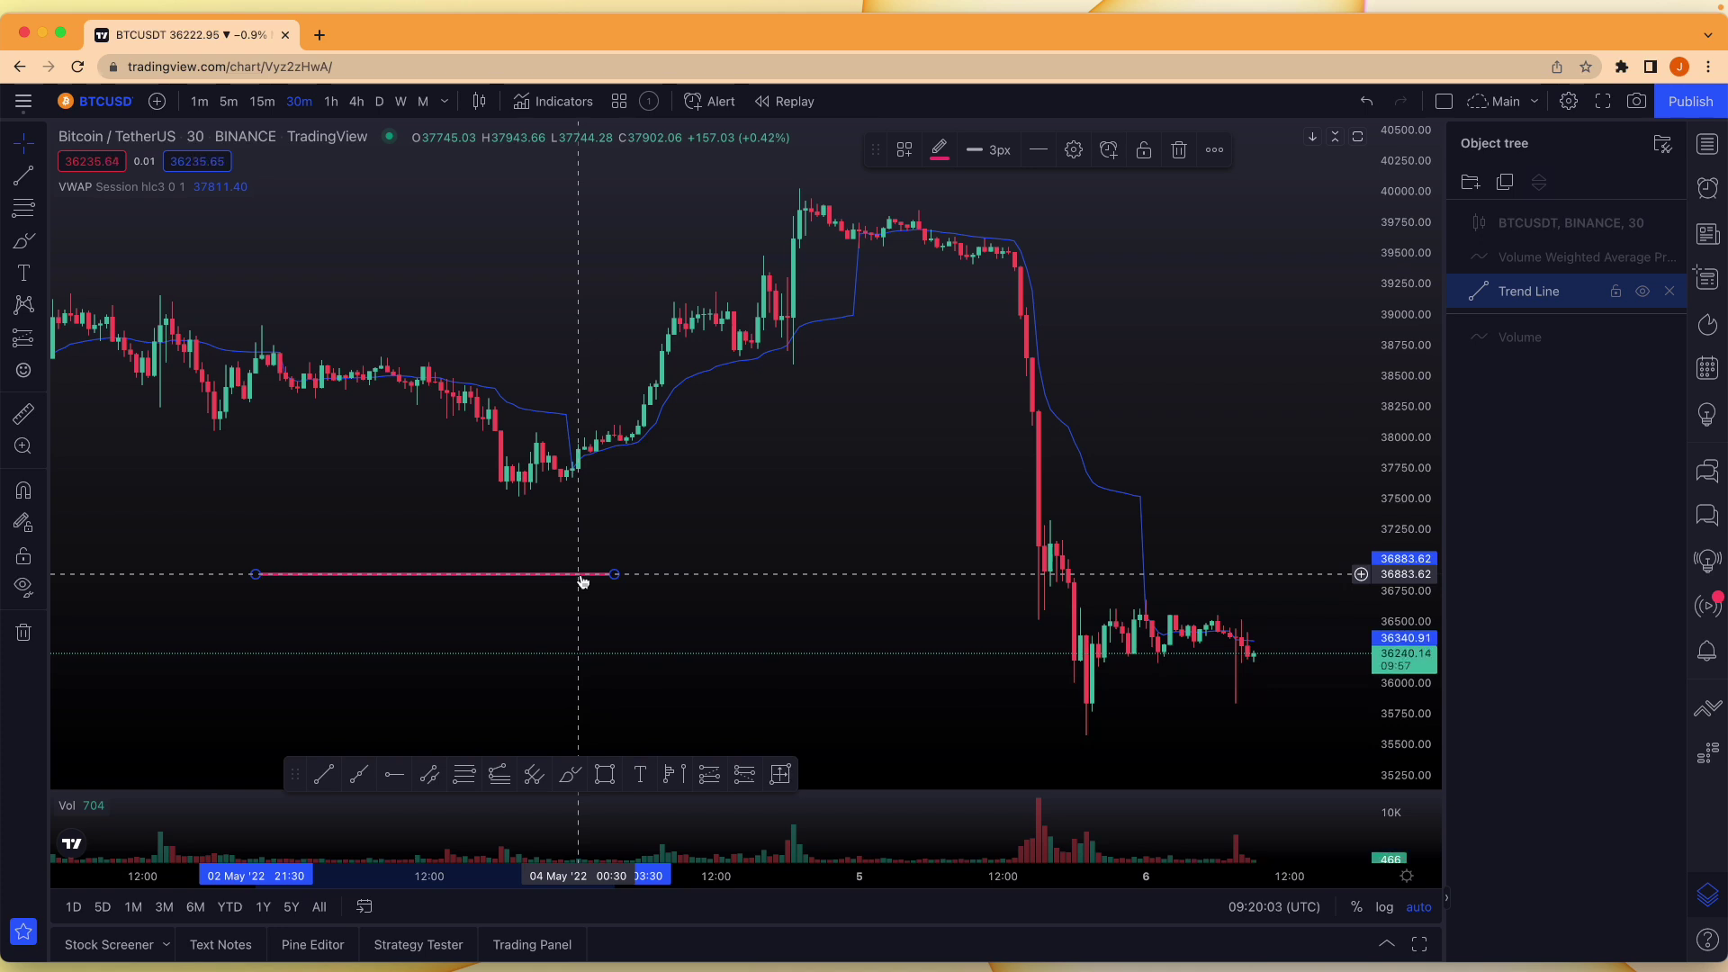
key("Escape")
left_click_drag(582, 583, 587, 635)
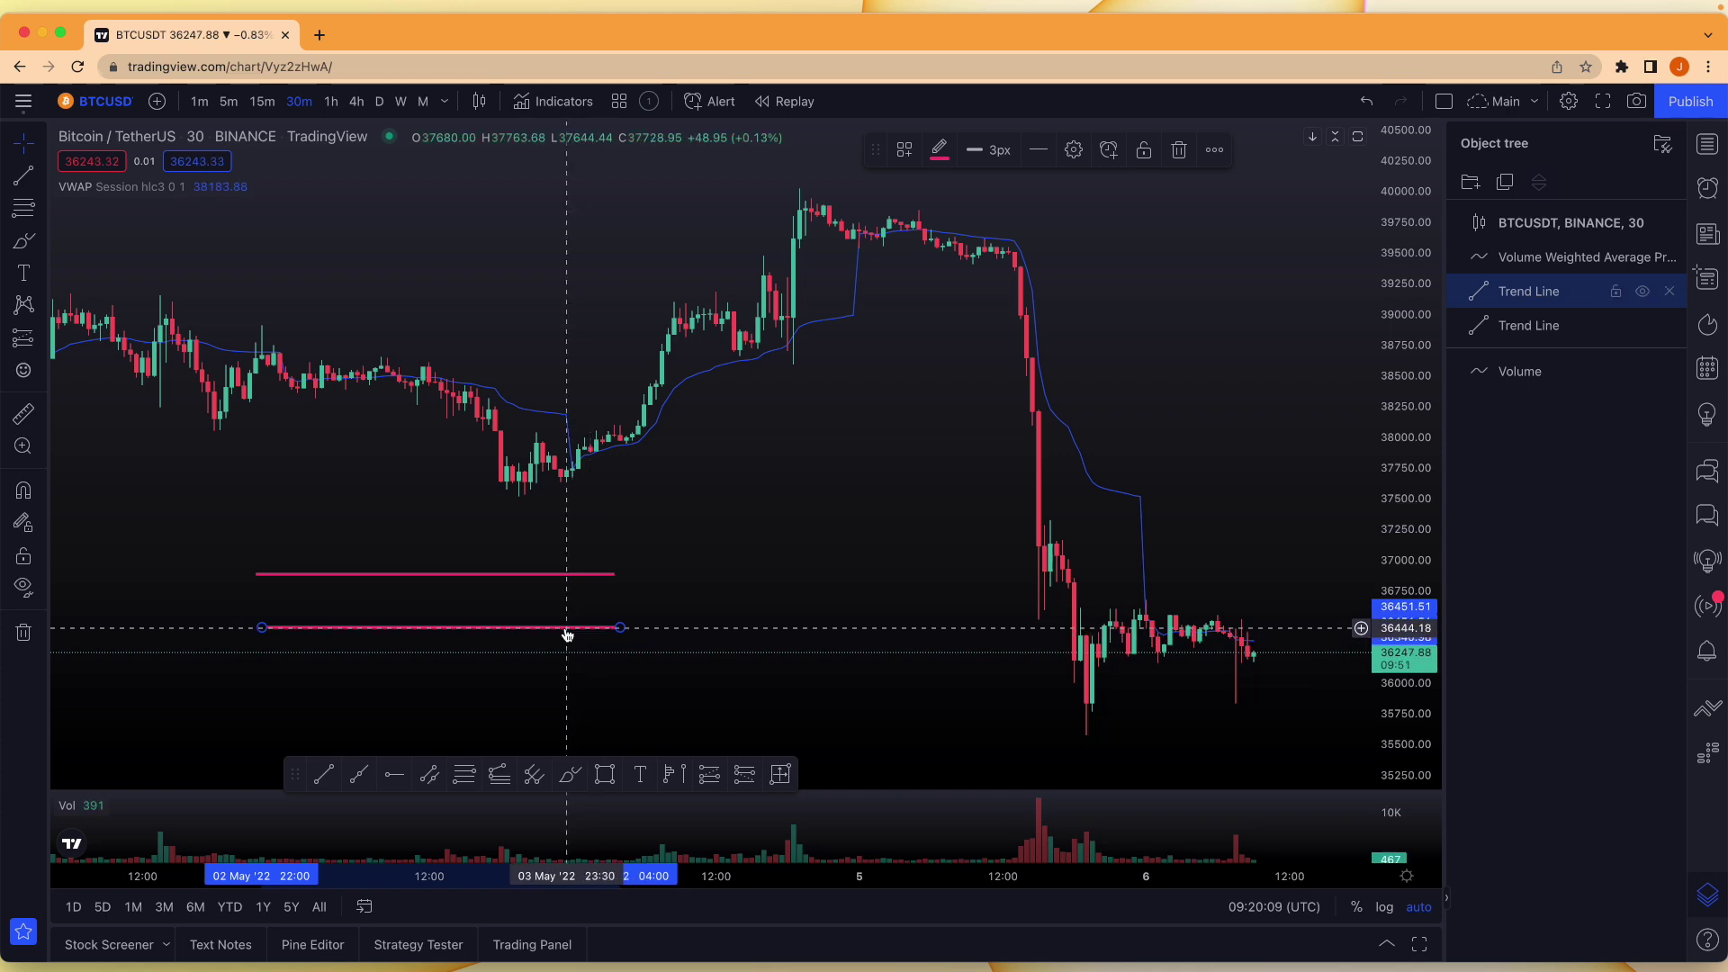
Apply the Basic (white) template to the lower copied line
right_click(564, 628)
mouse_move(654, 683)
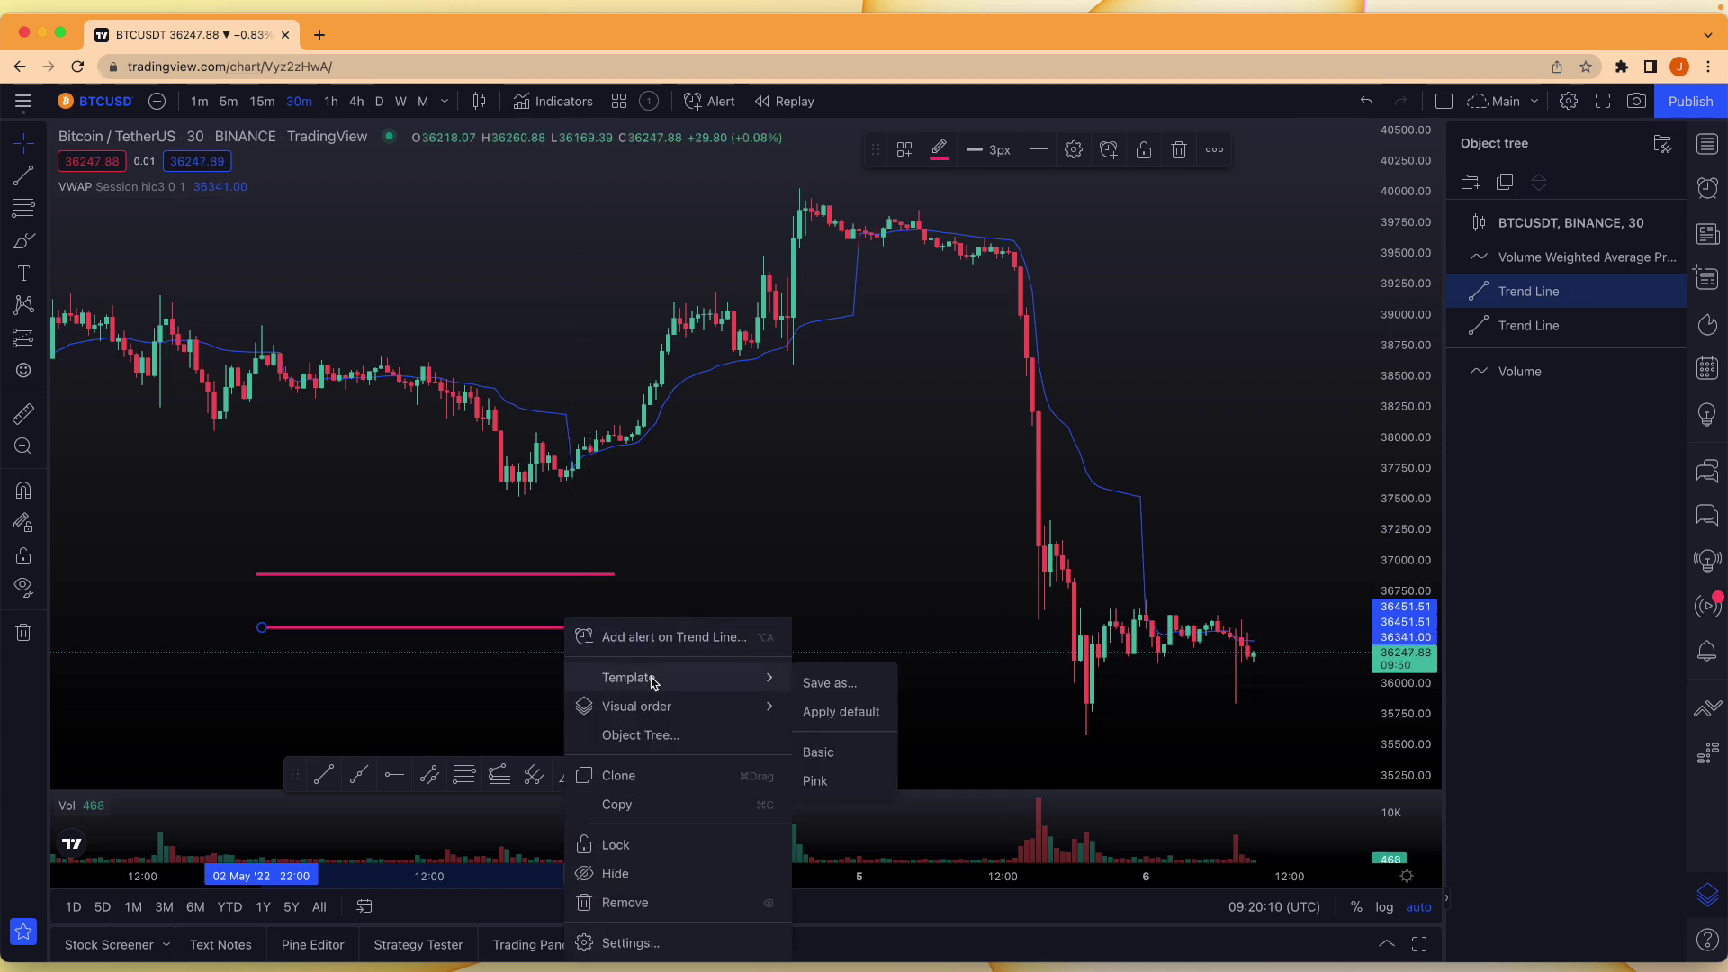
left_click(818, 753)
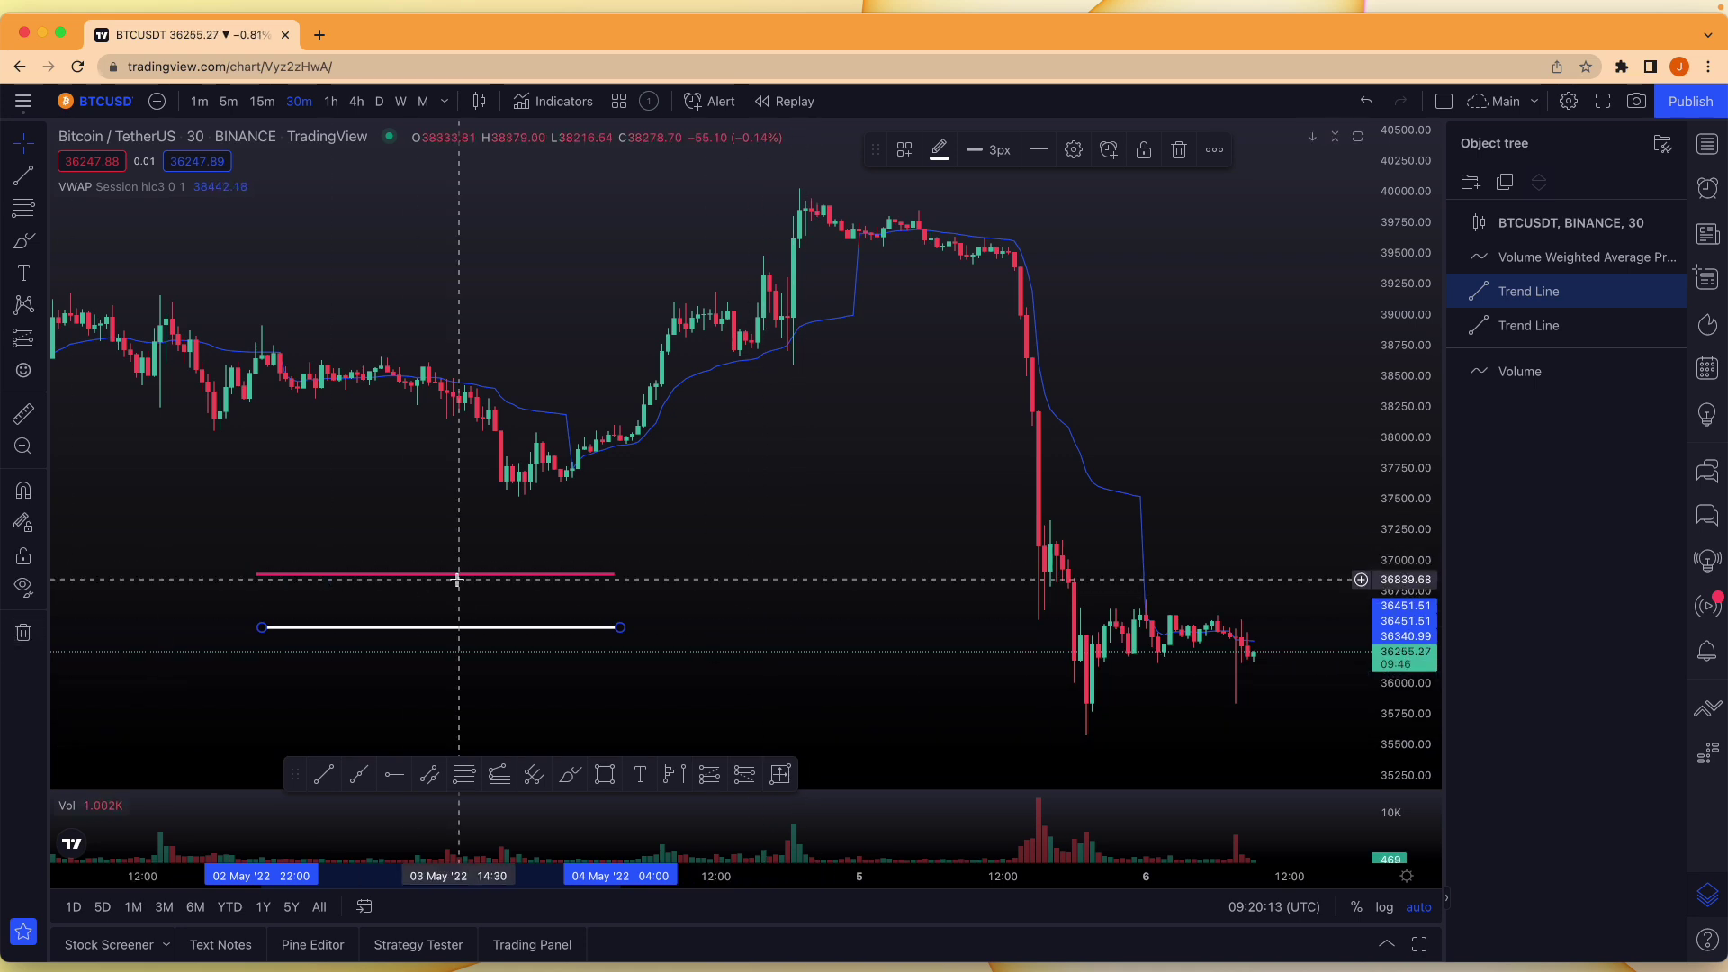
left_click(703, 616)
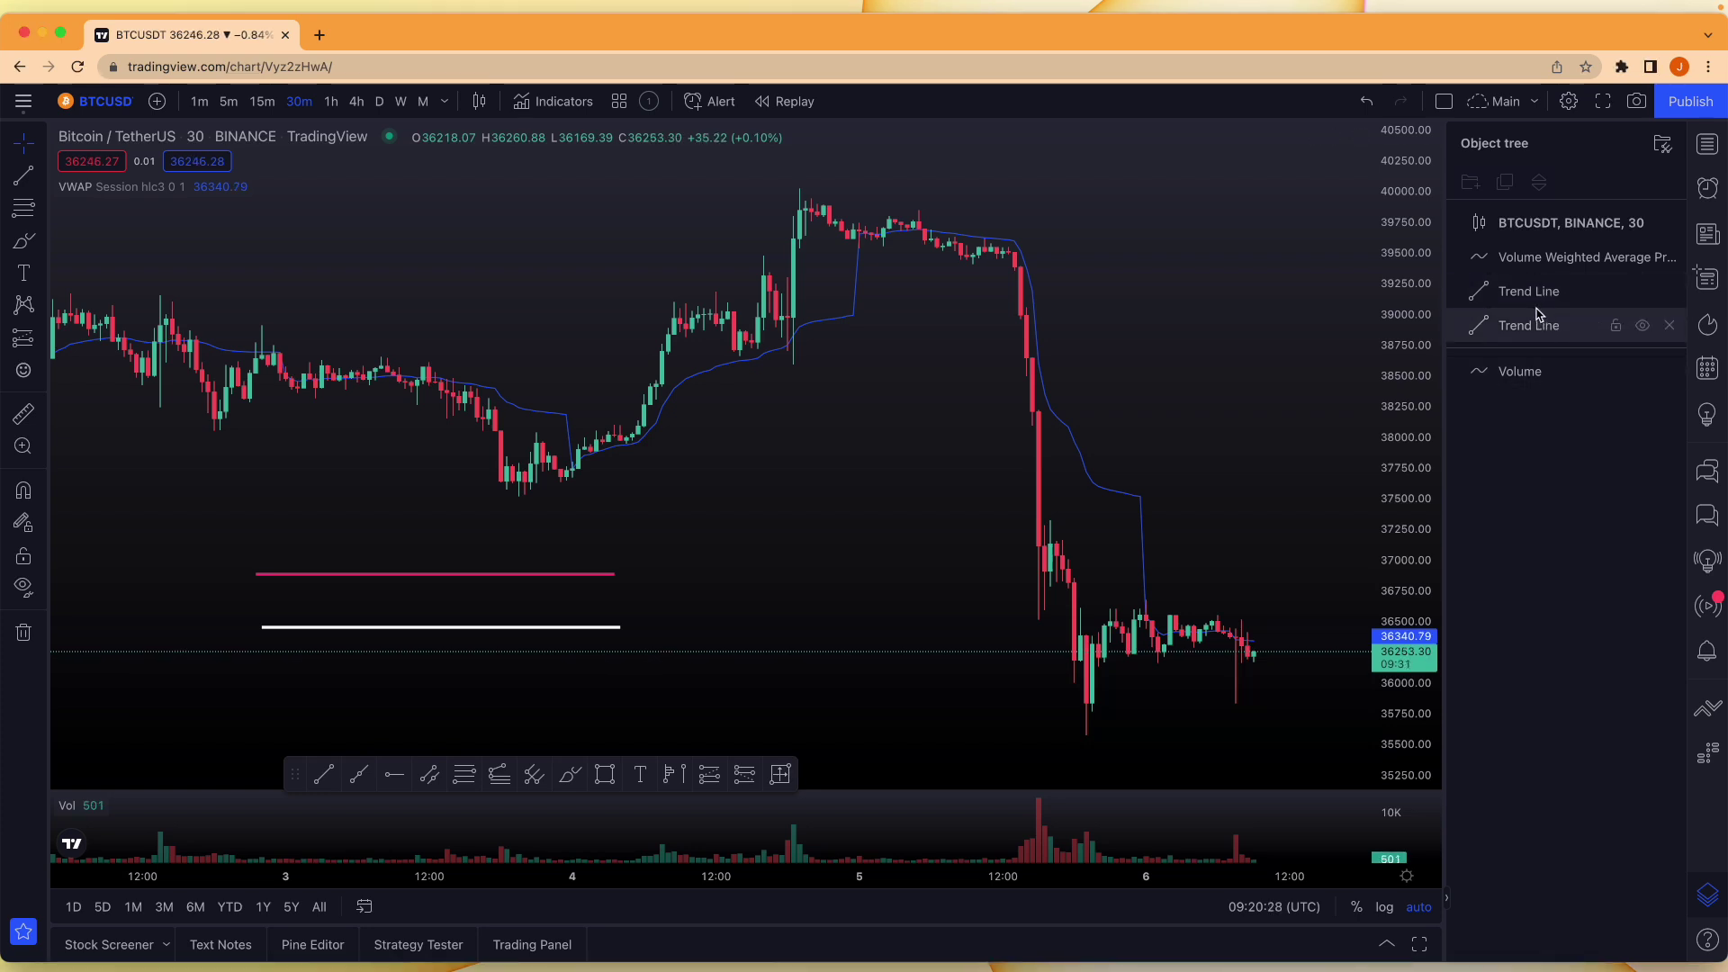
Toggle each line's visibility in the Object tree to identify them, then select the pink line
left_click(1643, 292)
left_click(1642, 291)
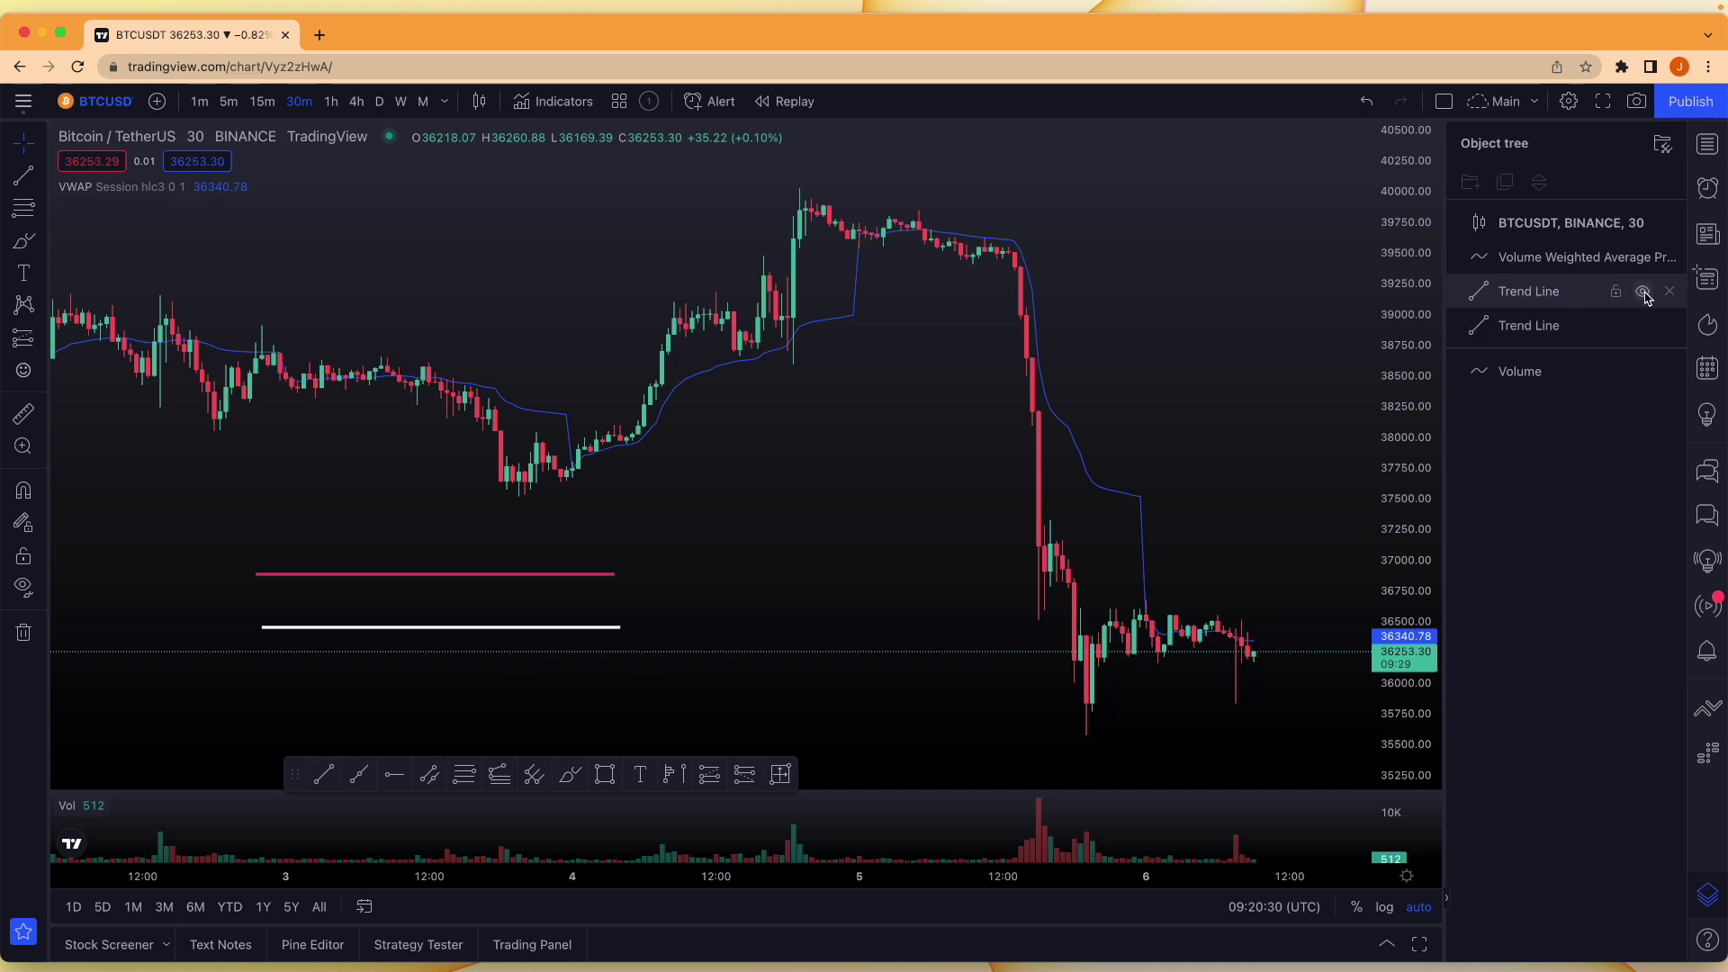
left_click(1643, 326)
left_click(1643, 326)
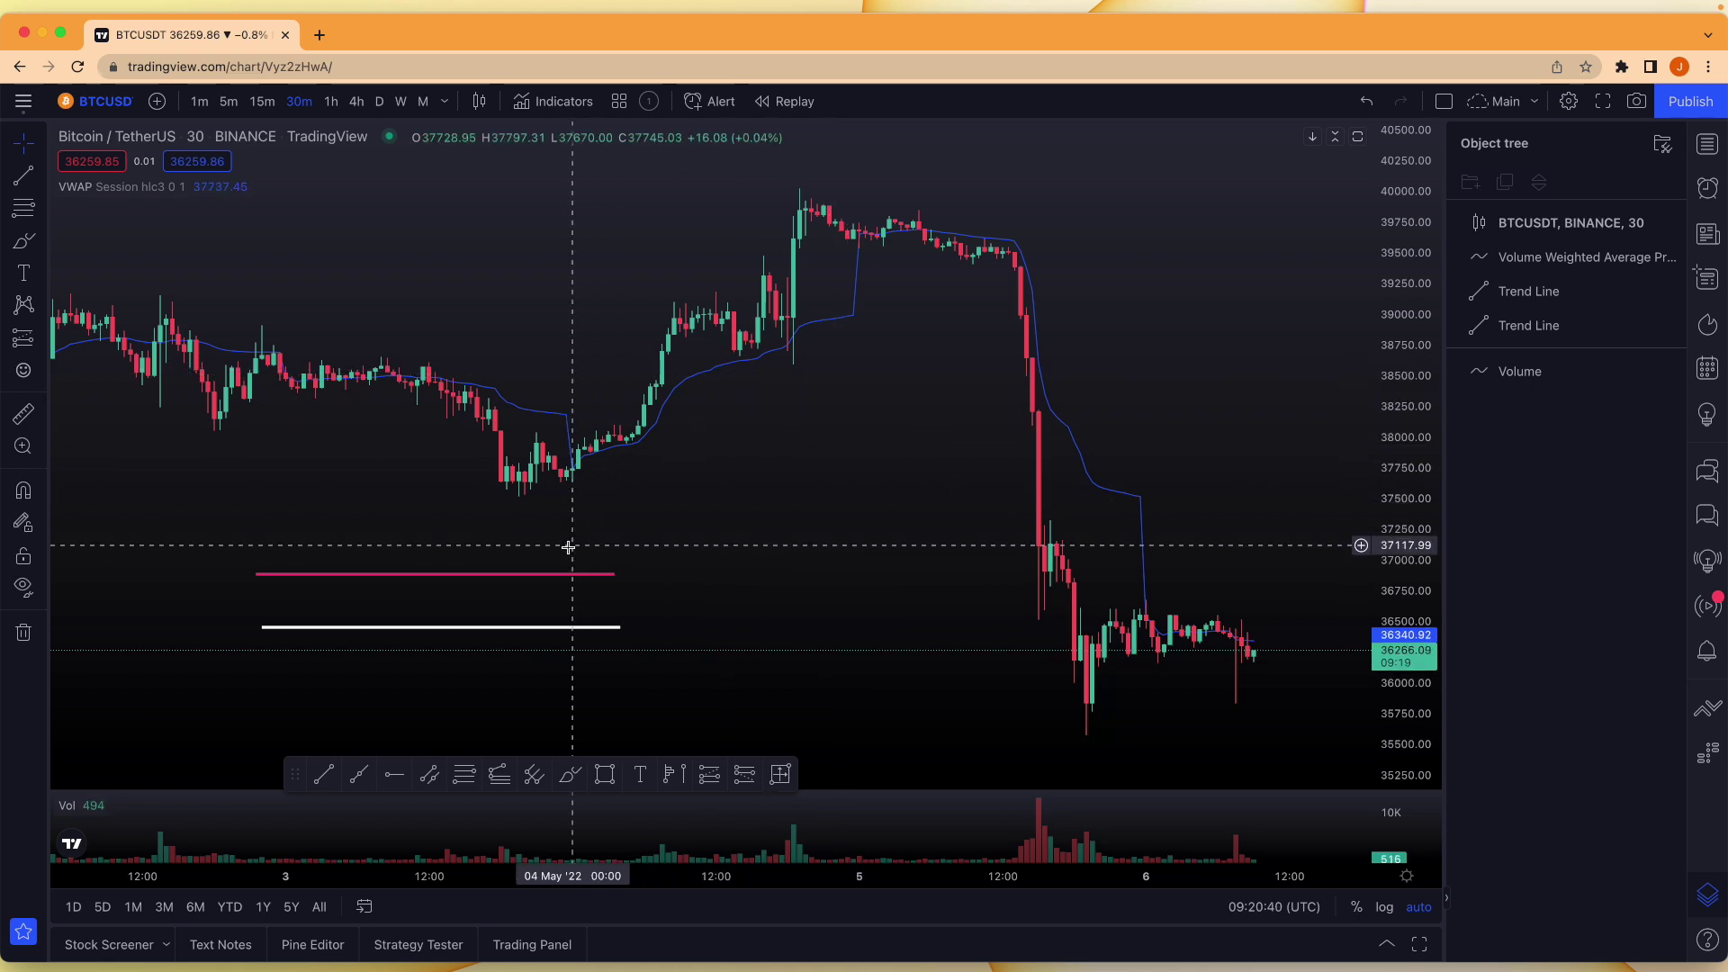
left_click(544, 575)
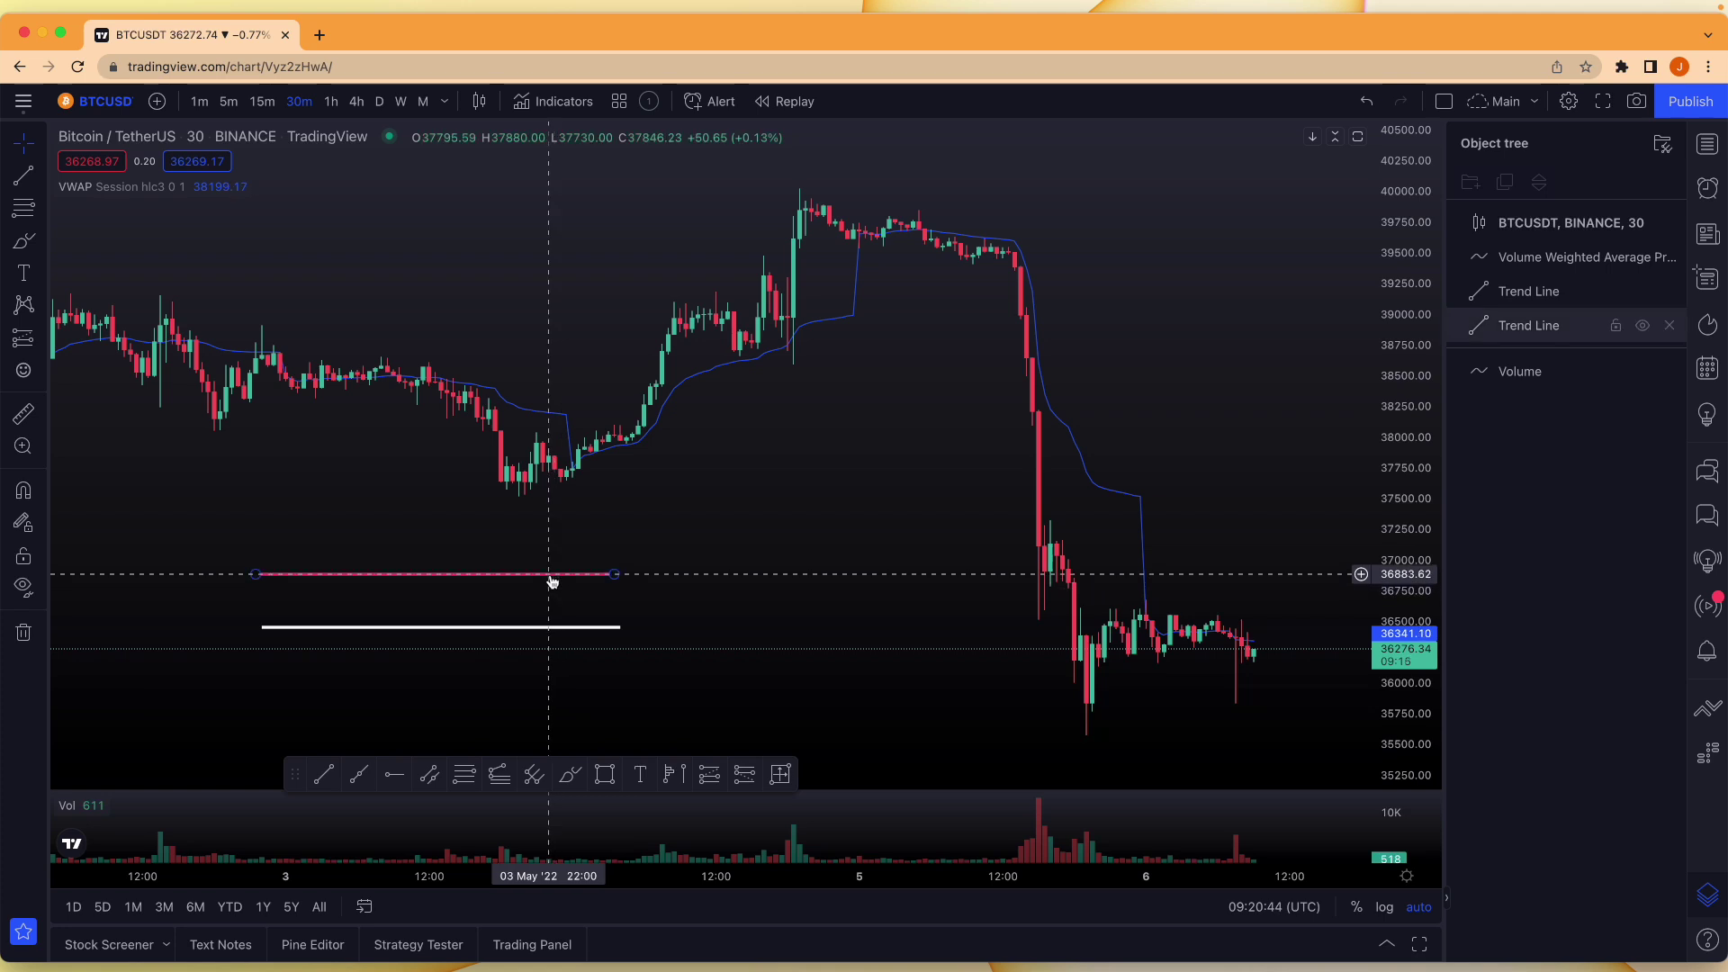
left_click(550, 579)
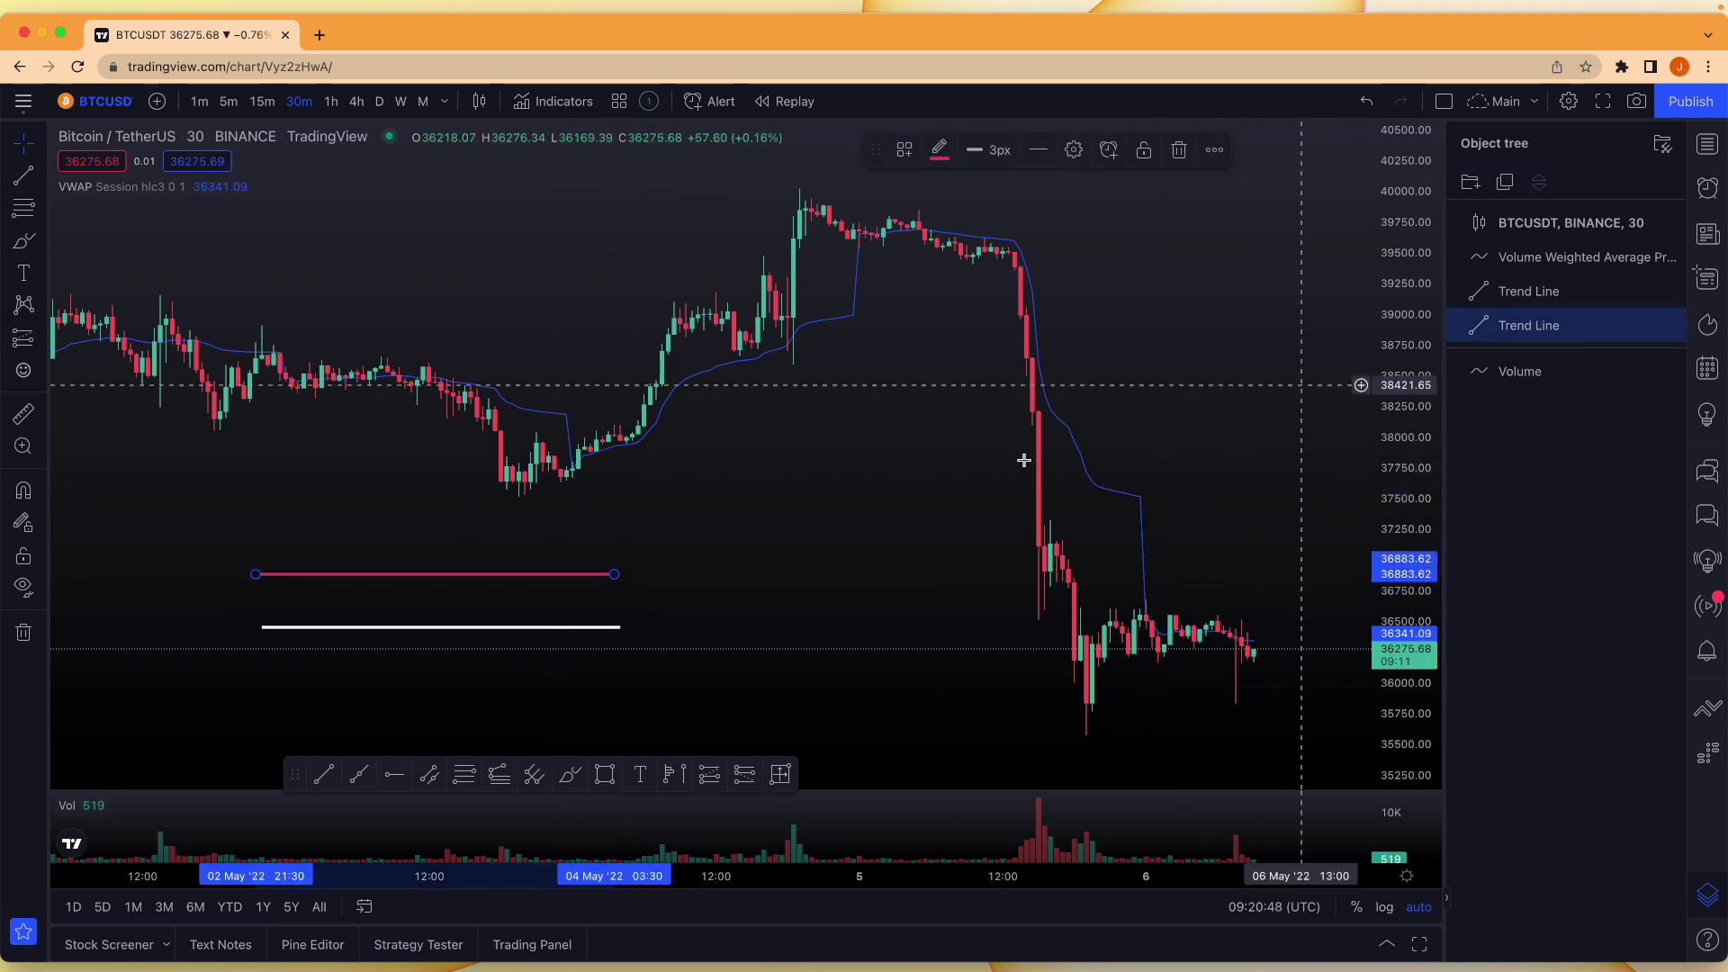
mouse_move(1576, 330)
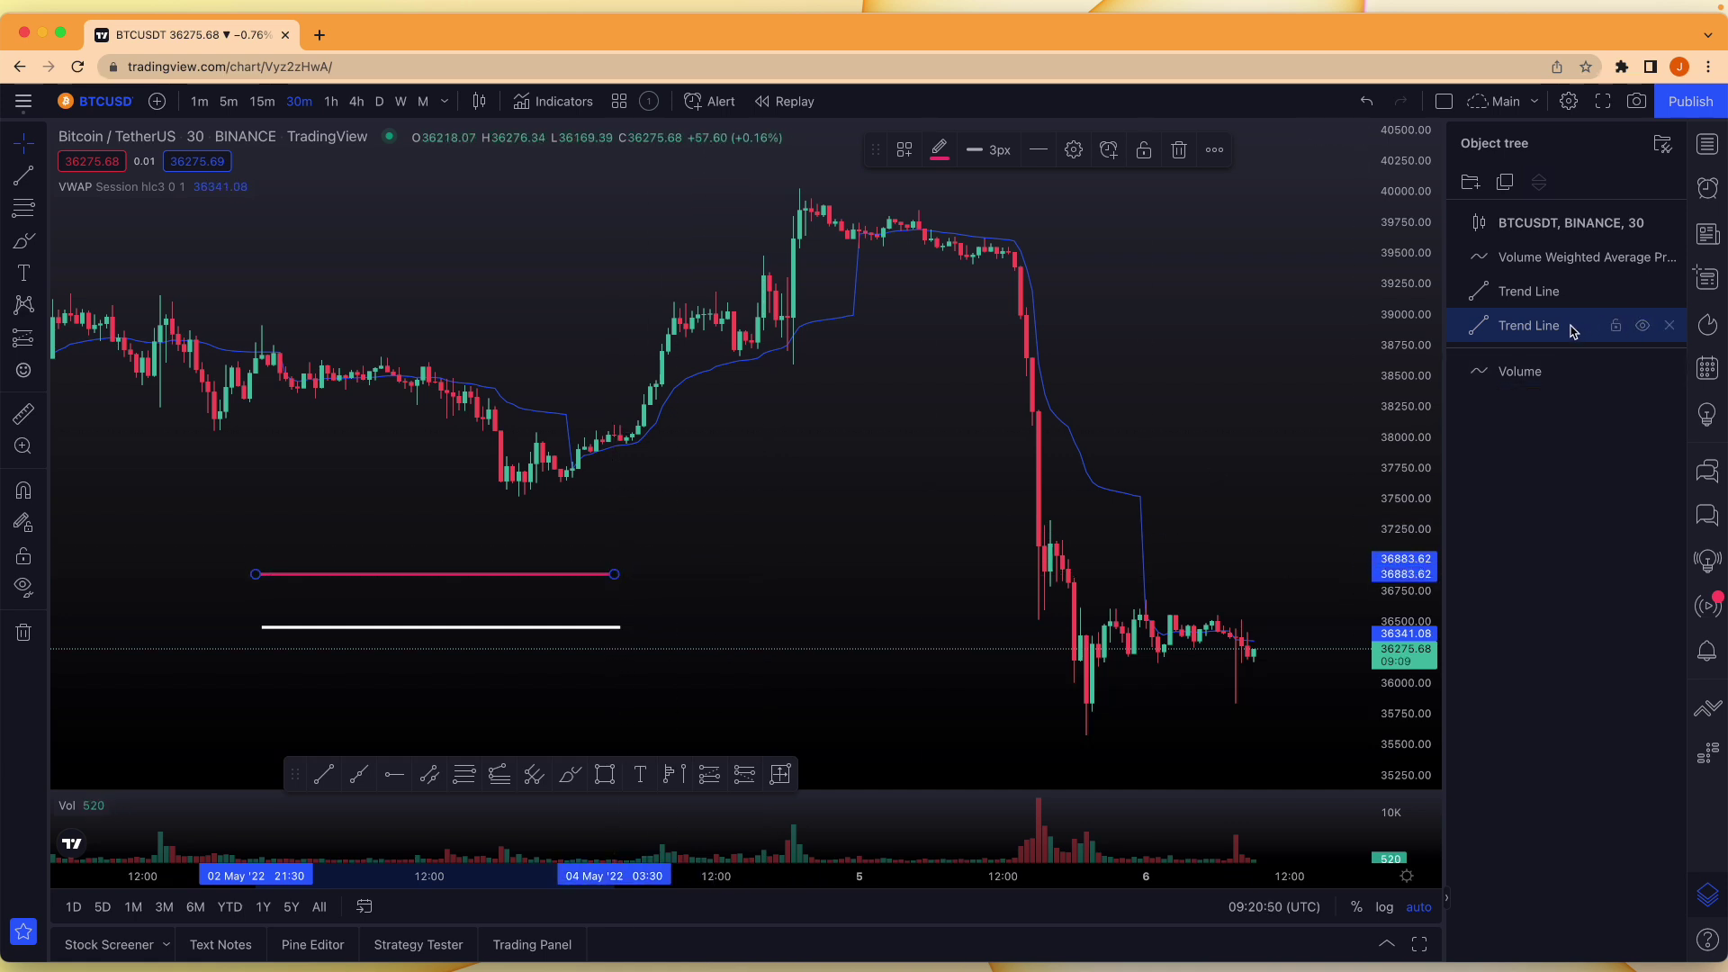
Rename the pink line's Object tree entry to 'Pink'
right_click(1536, 338)
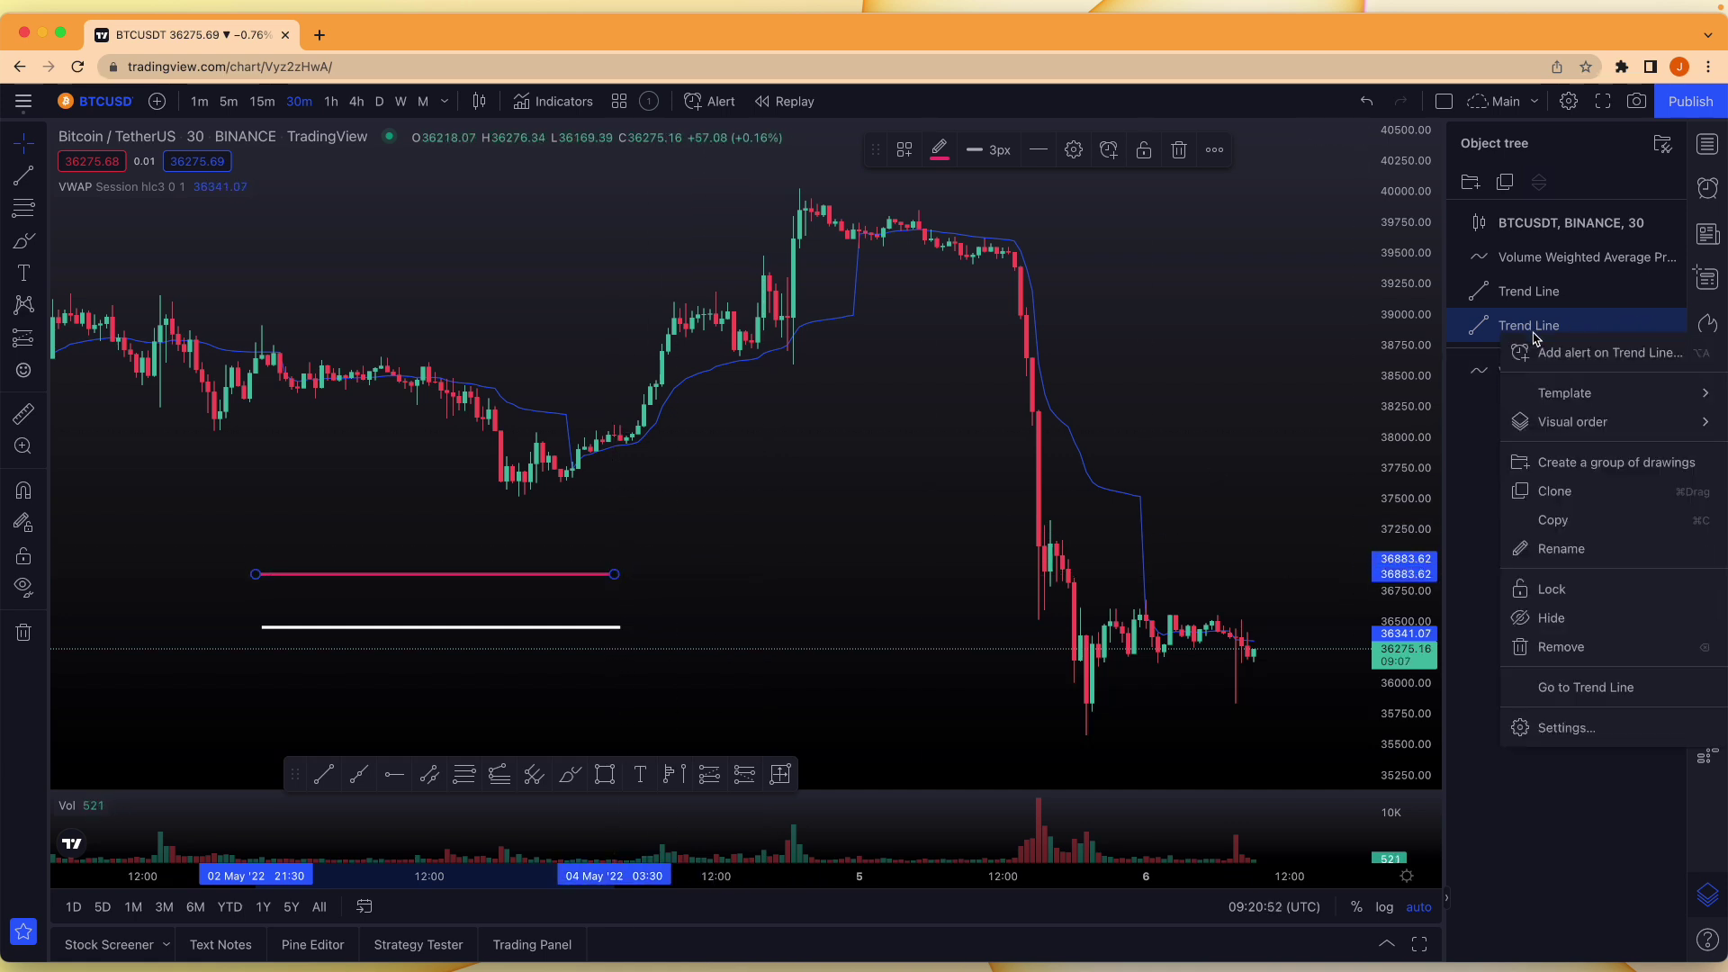
left_click(1583, 553)
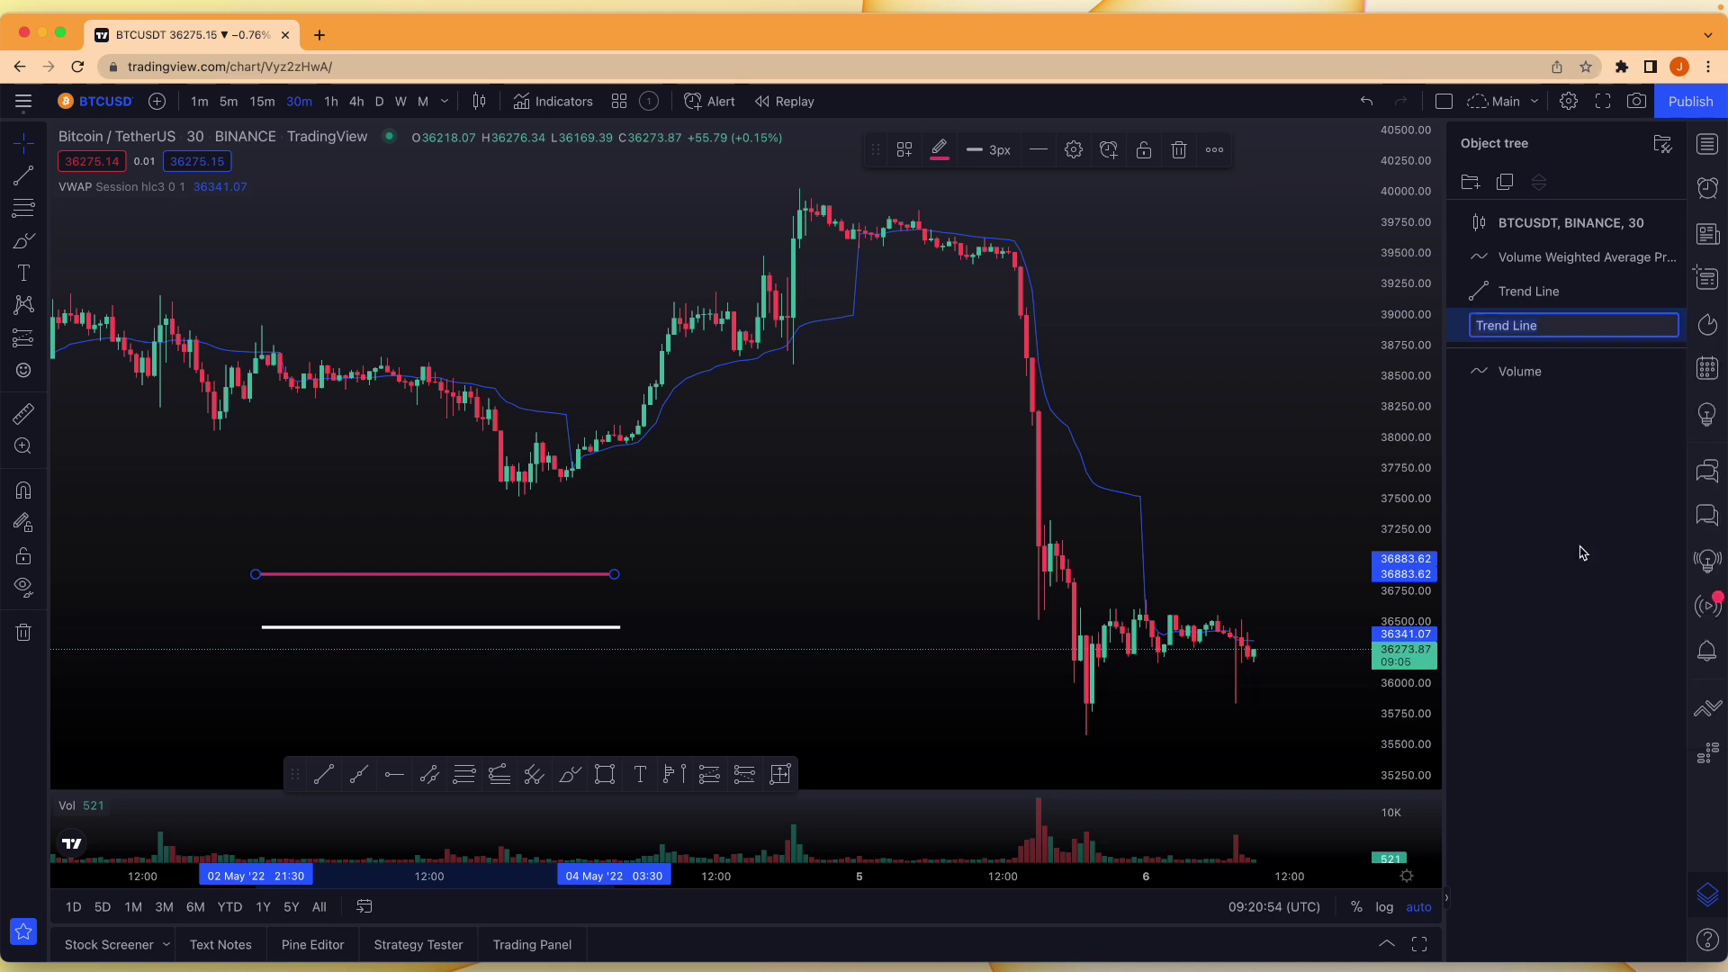
type("Pink")
key("Return")
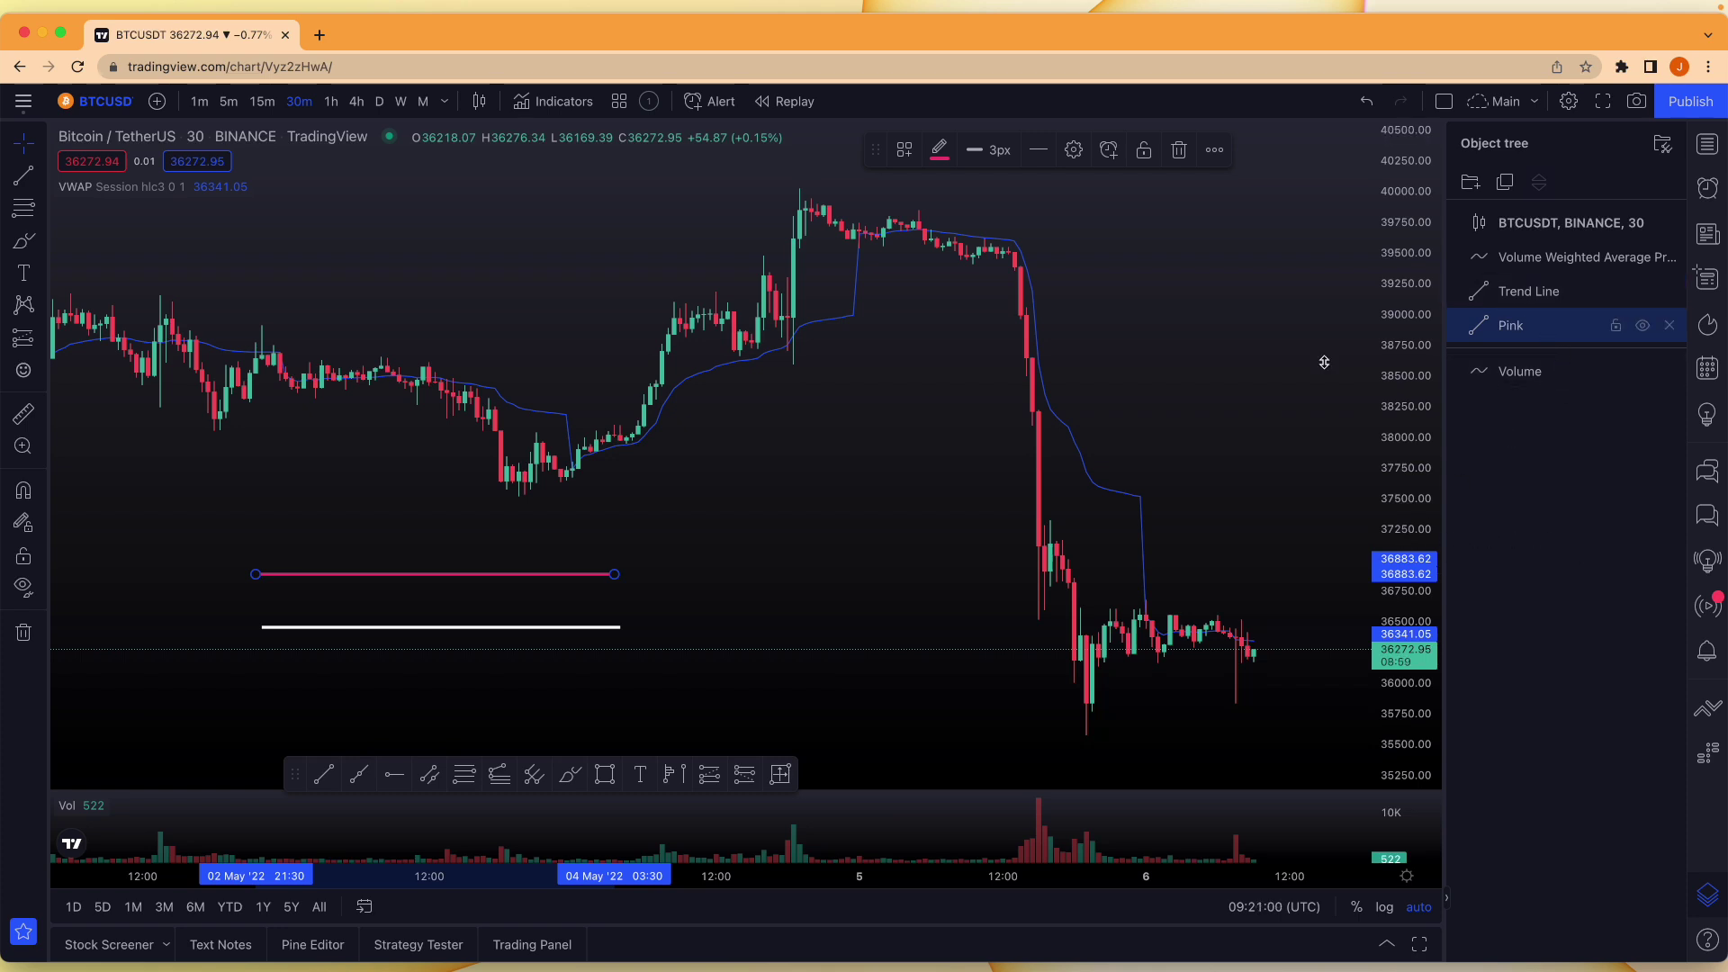
Rename the white line's Object tree entry to 'Basic'
left_click(497, 631)
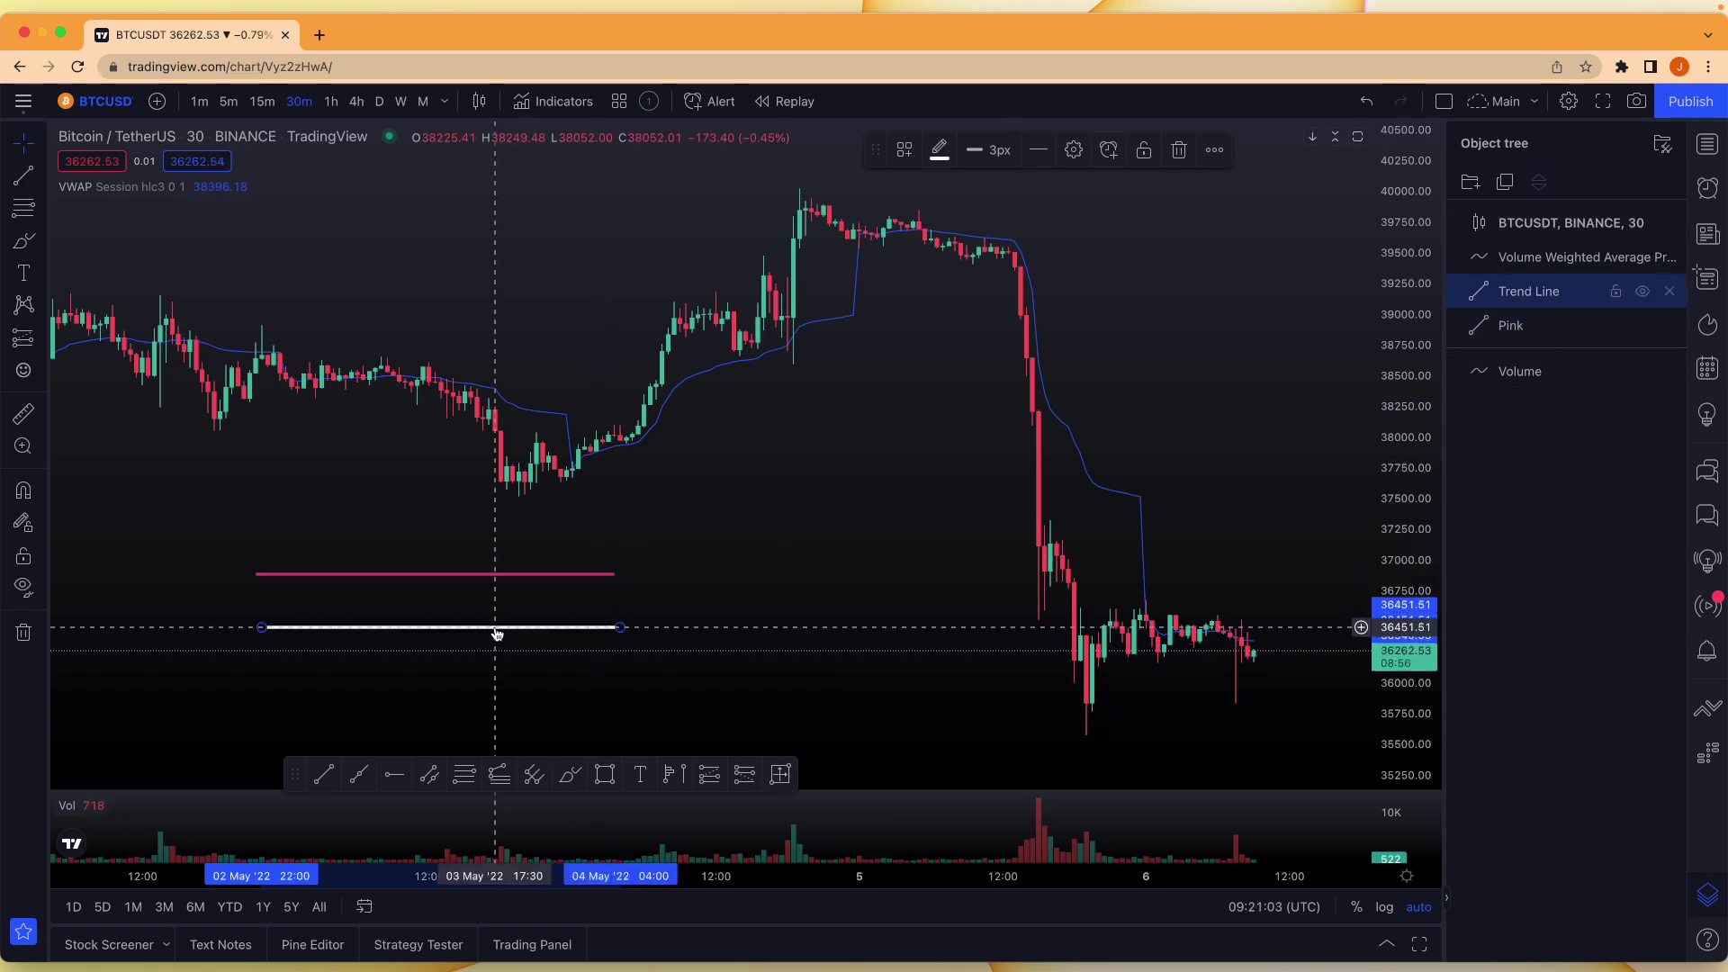
right_click(1539, 293)
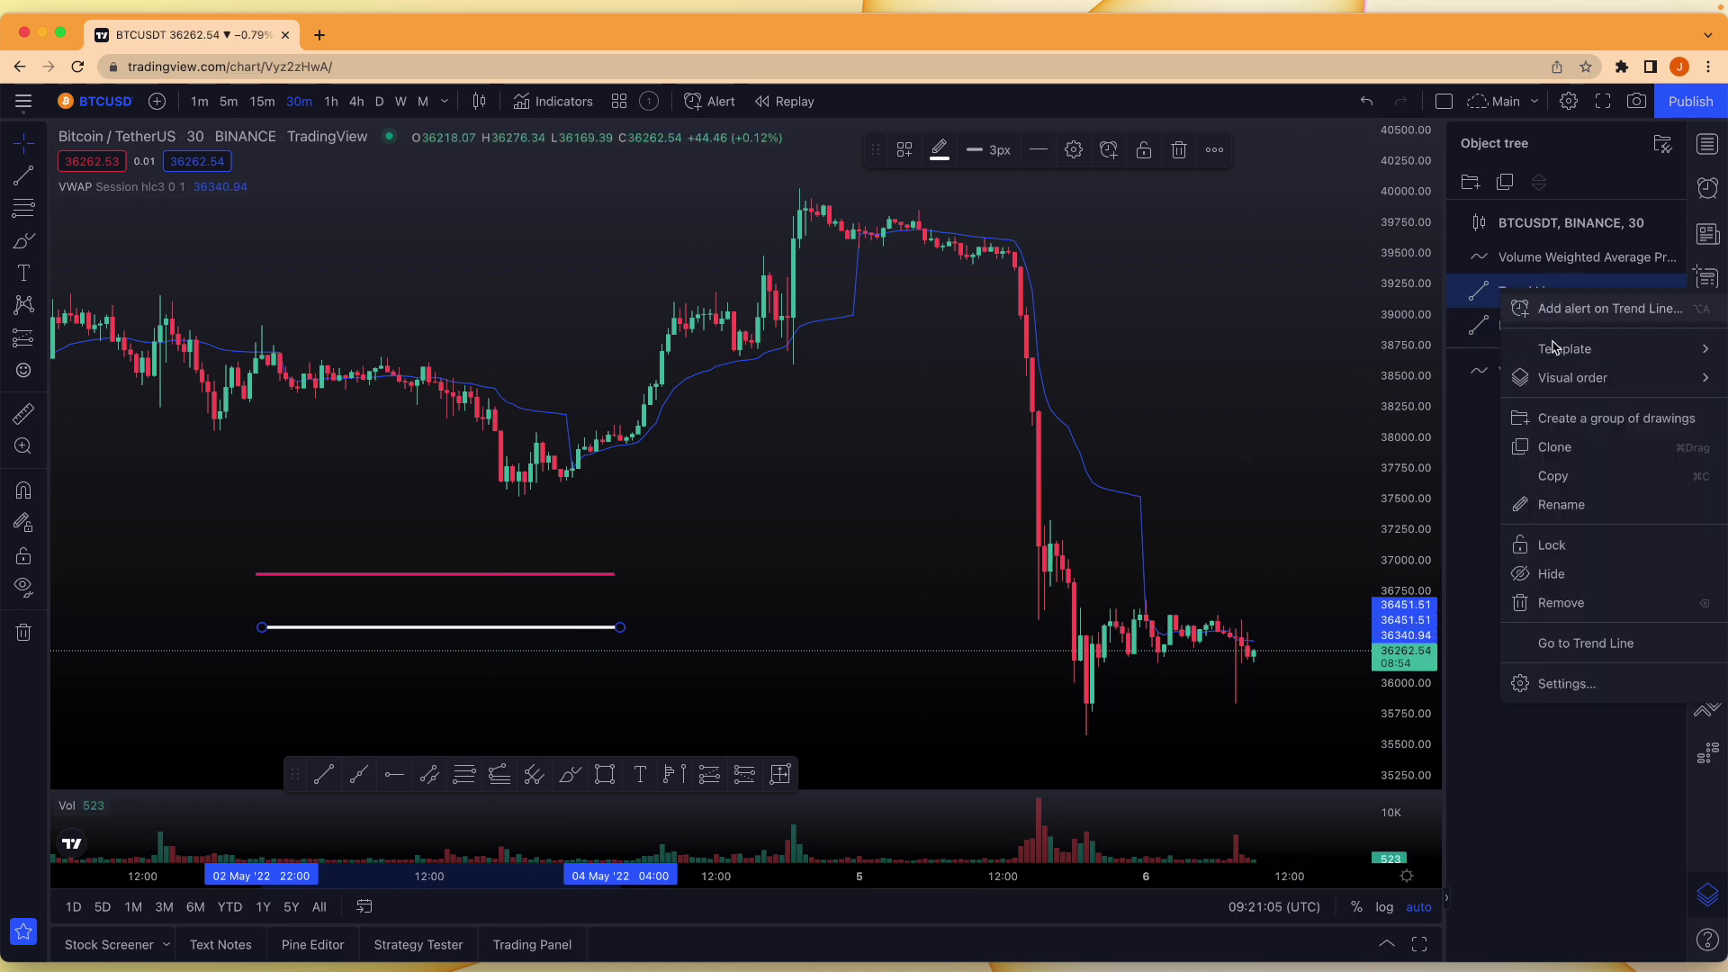
left_click(1579, 504)
type("Basic")
key("Return")
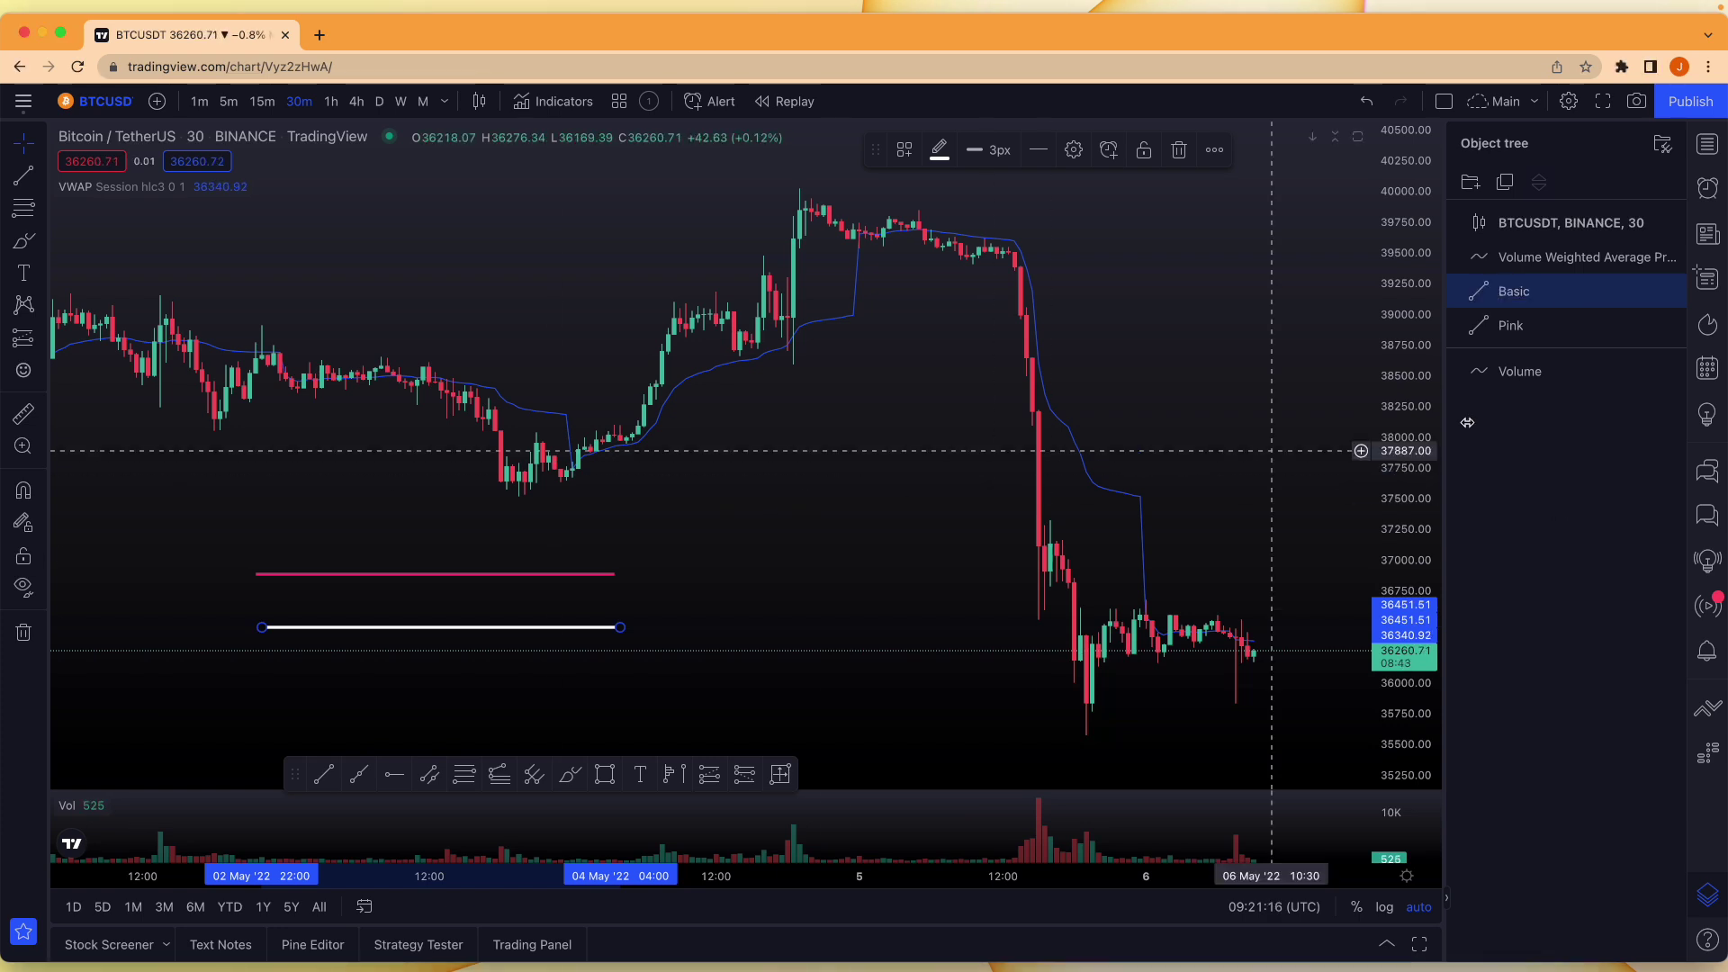
Select both the Basic and Pink entries together in the Object tree
double_click(1535, 293)
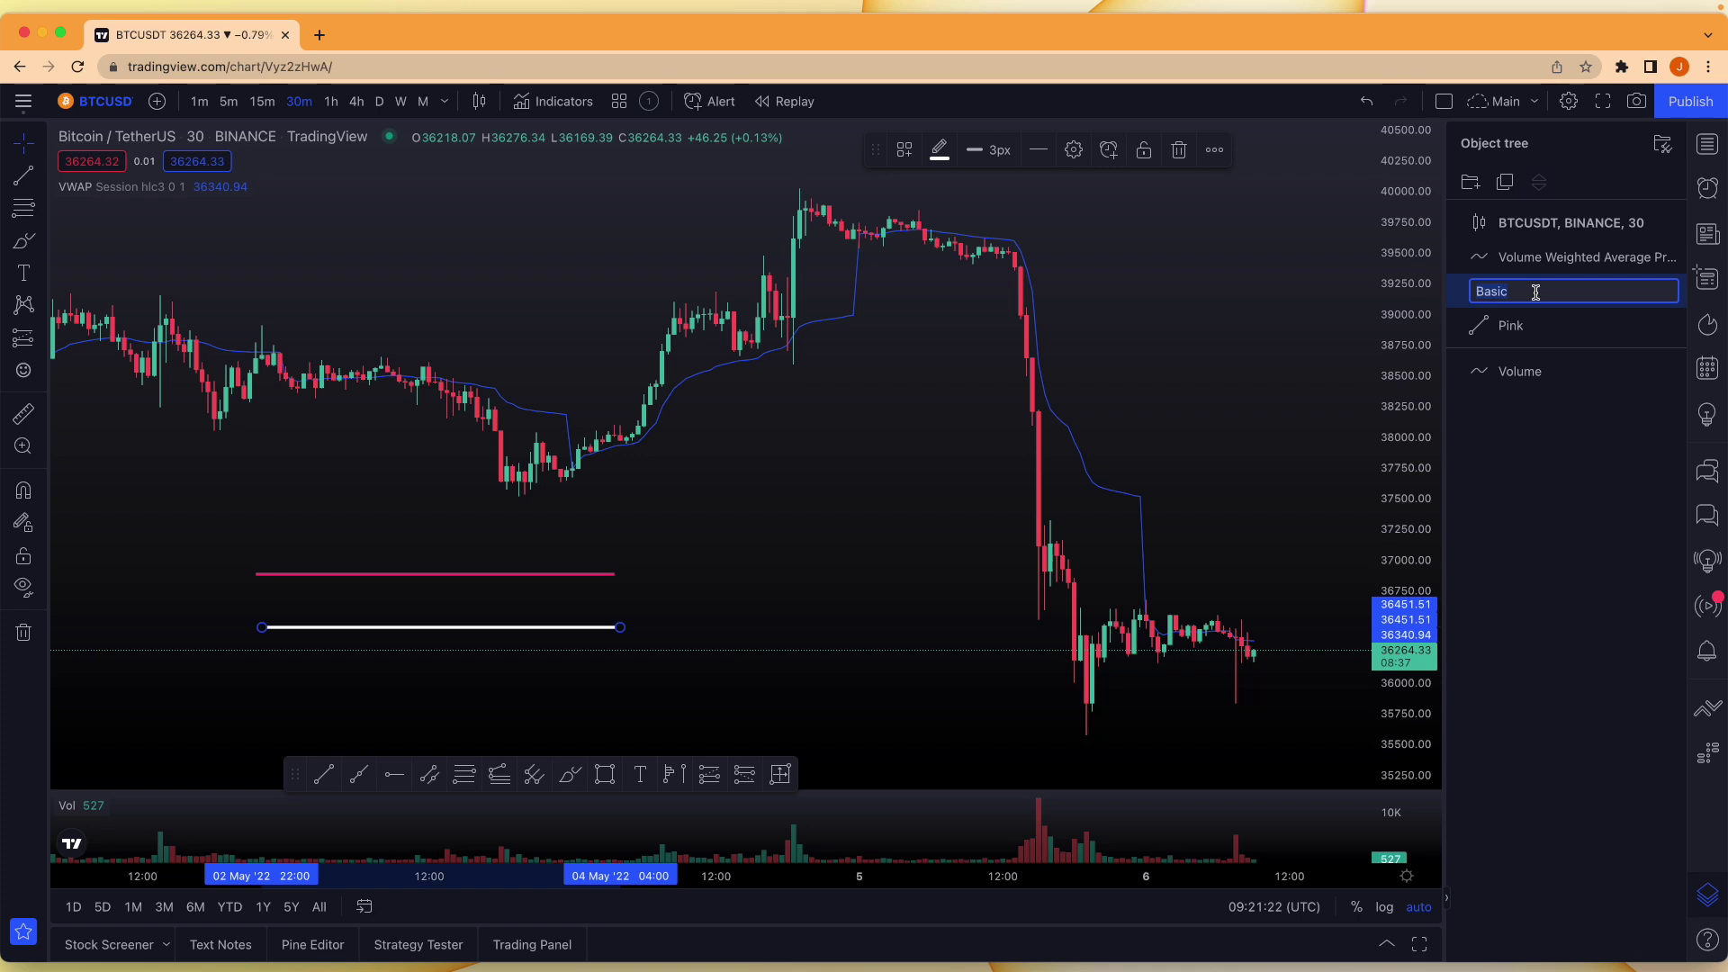
left_click(1539, 323)
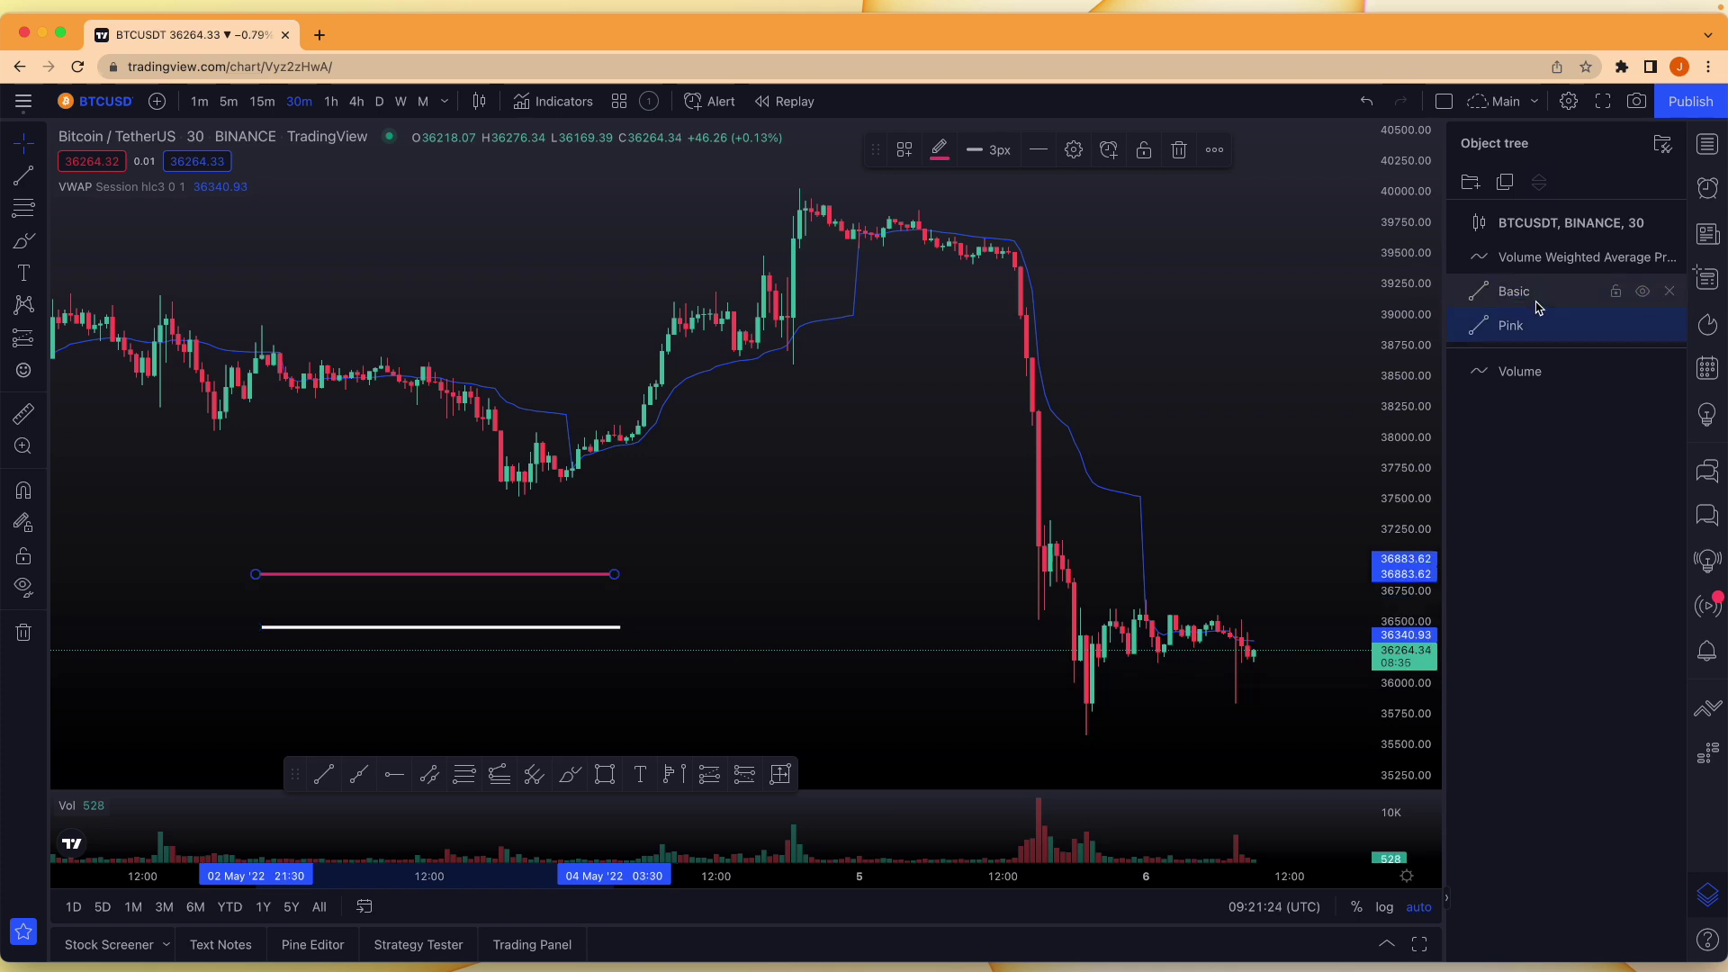
left_click(1537, 301)
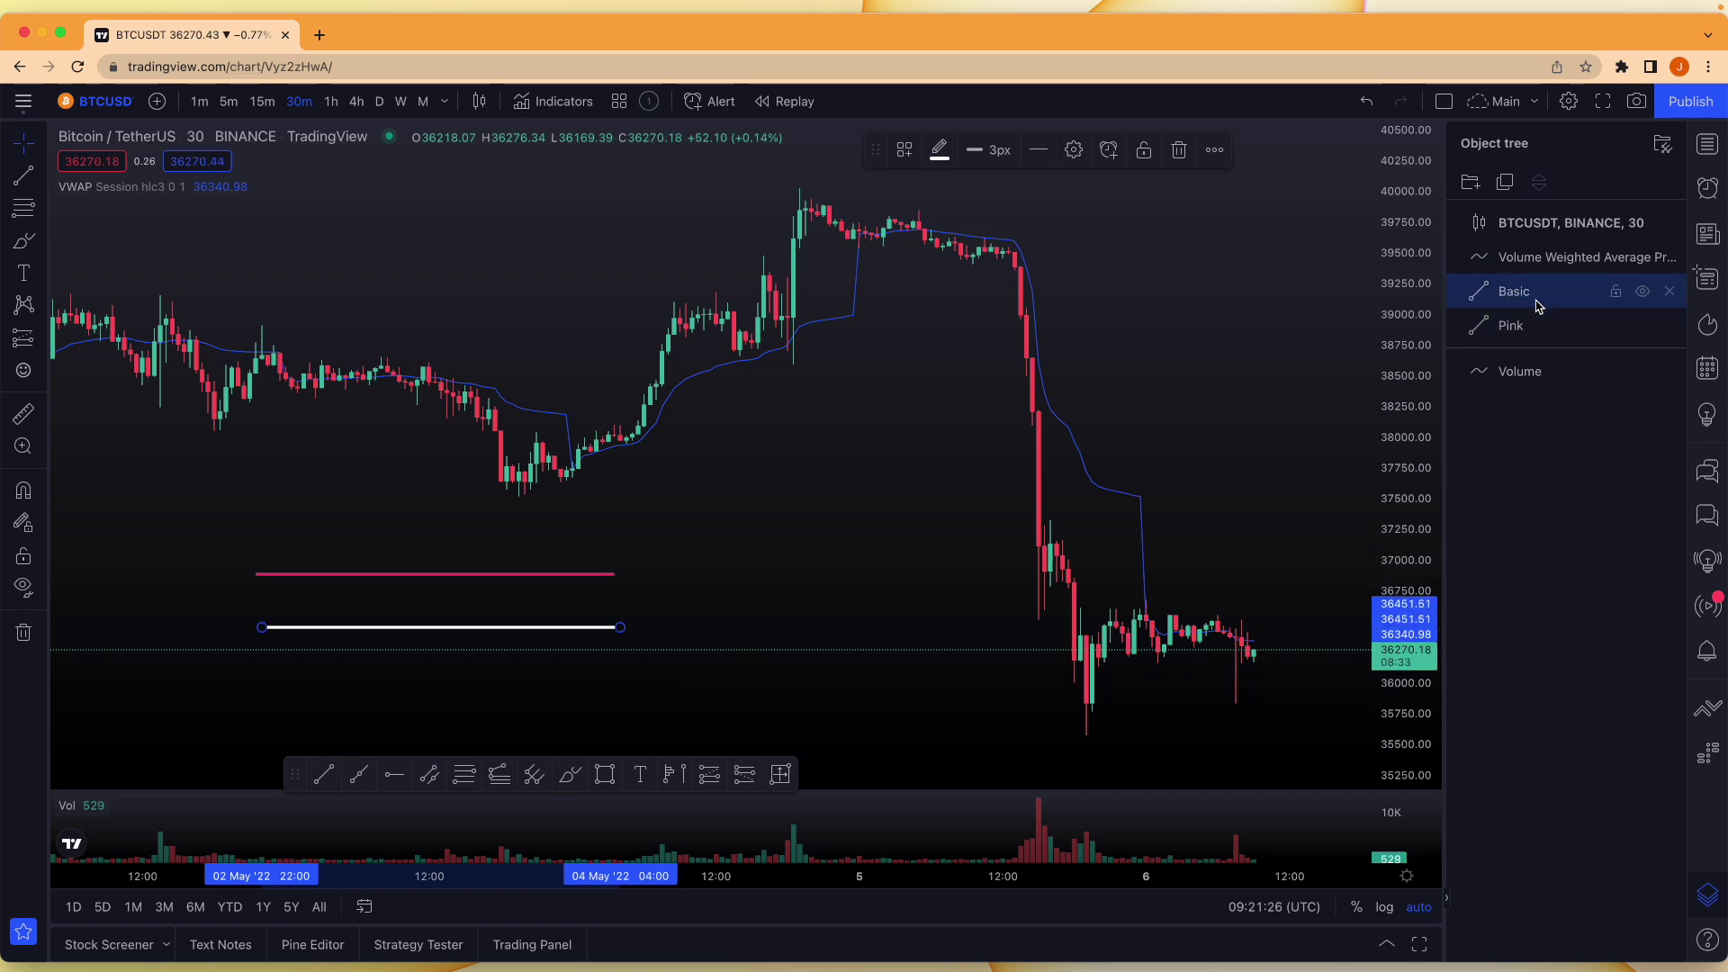
left_click_drag(1538, 306, 1538, 324)
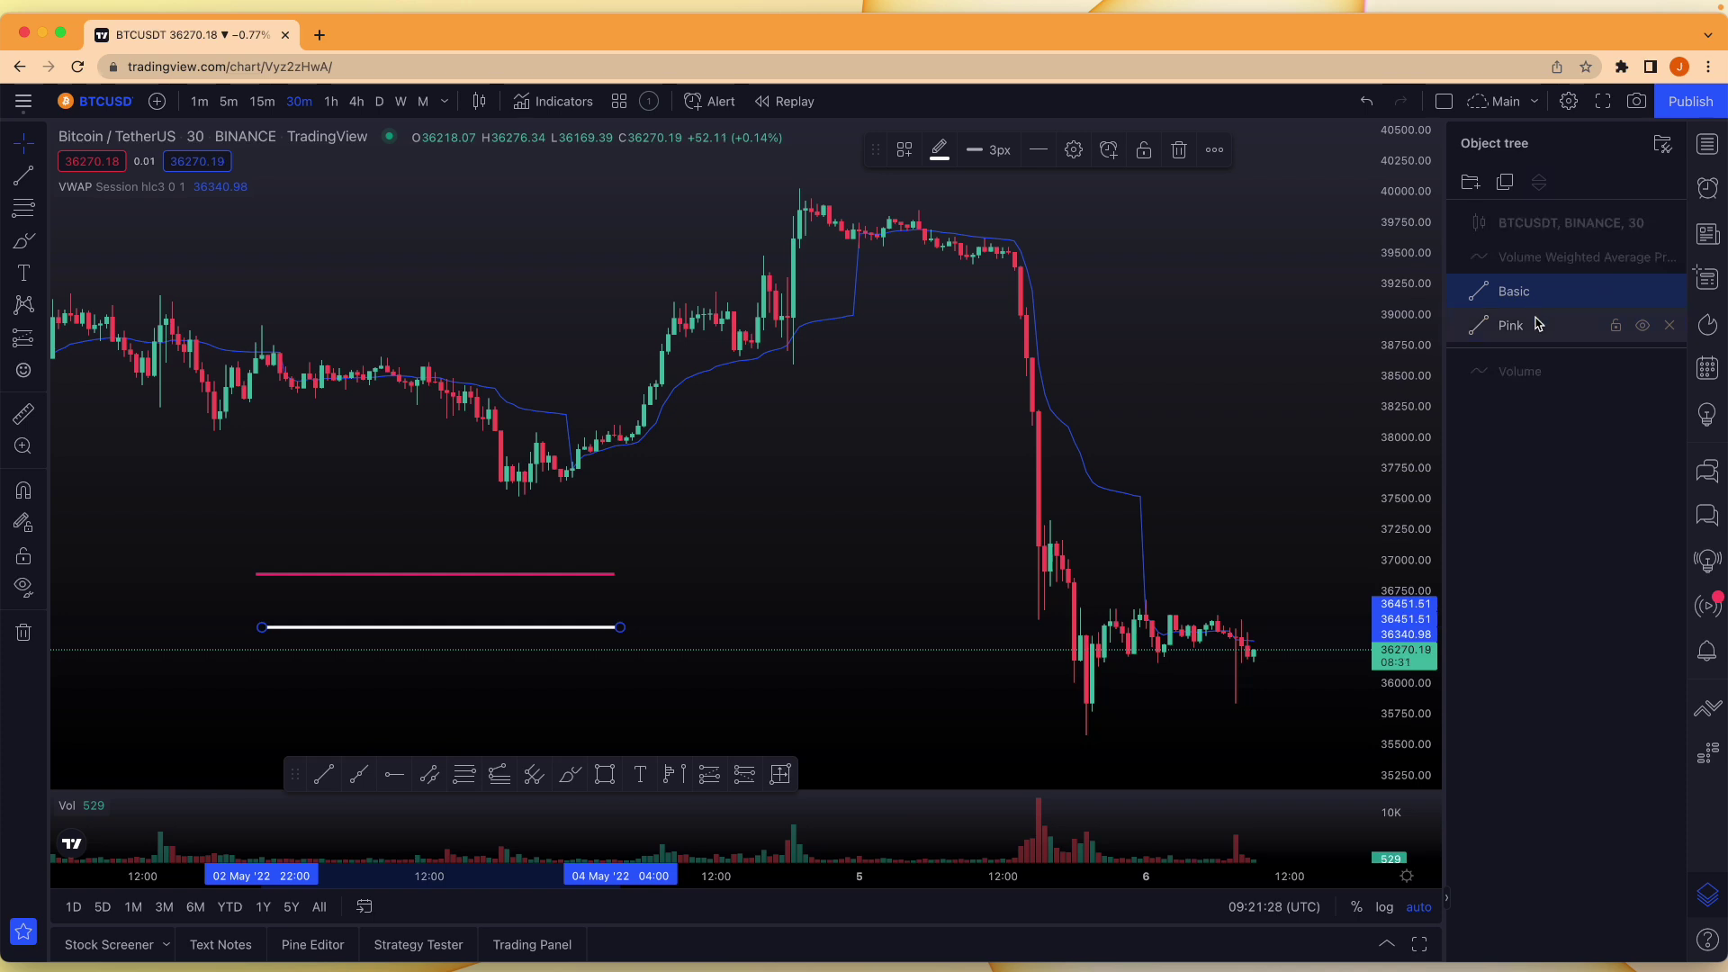
left_click(1537, 325, "shift")
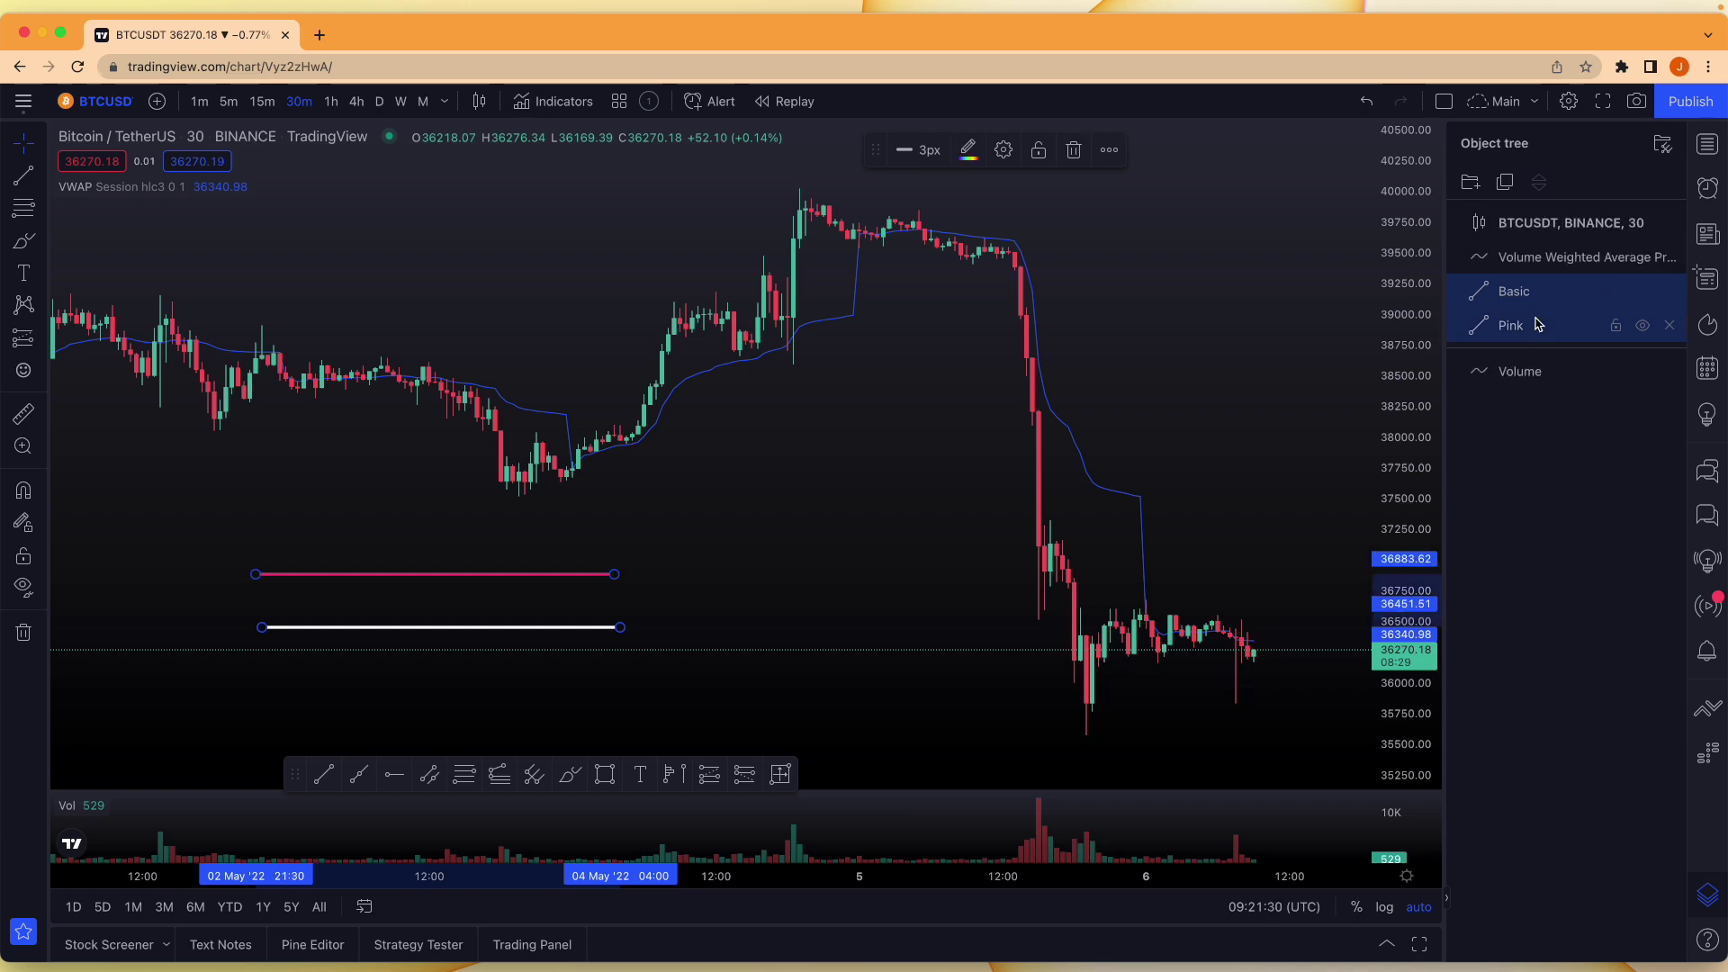
Group the Basic and Pink drawings and name the group 'Trend Lines'
right_click(1538, 325)
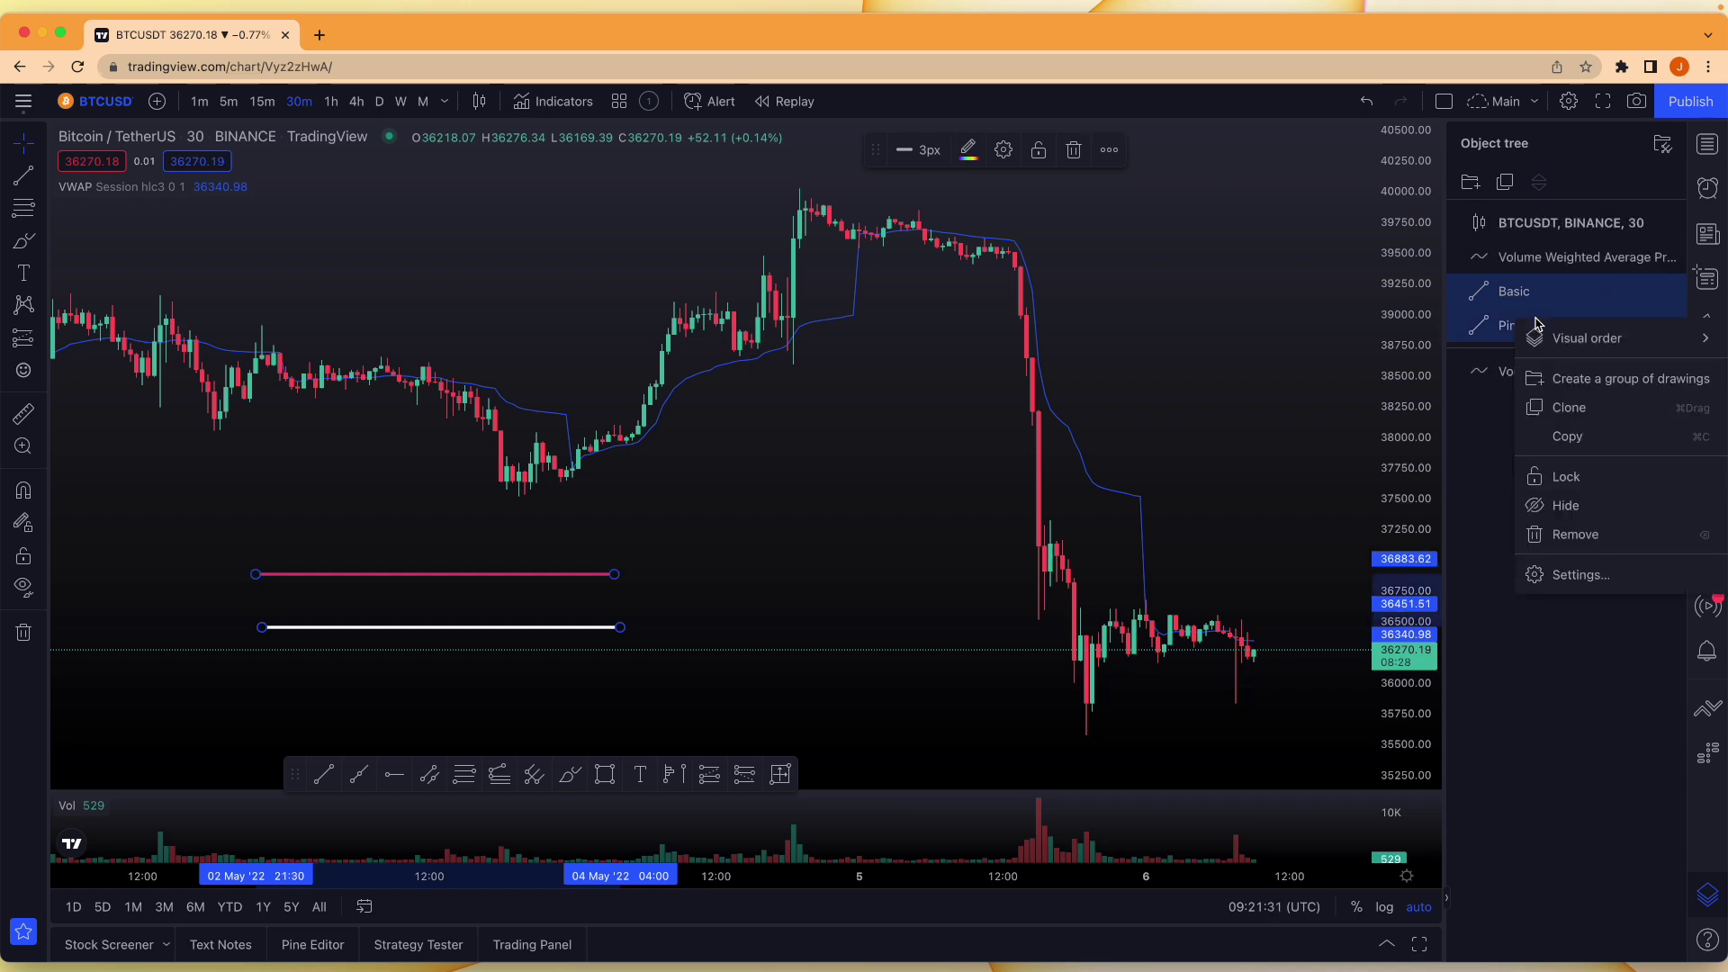
left_click(1591, 387)
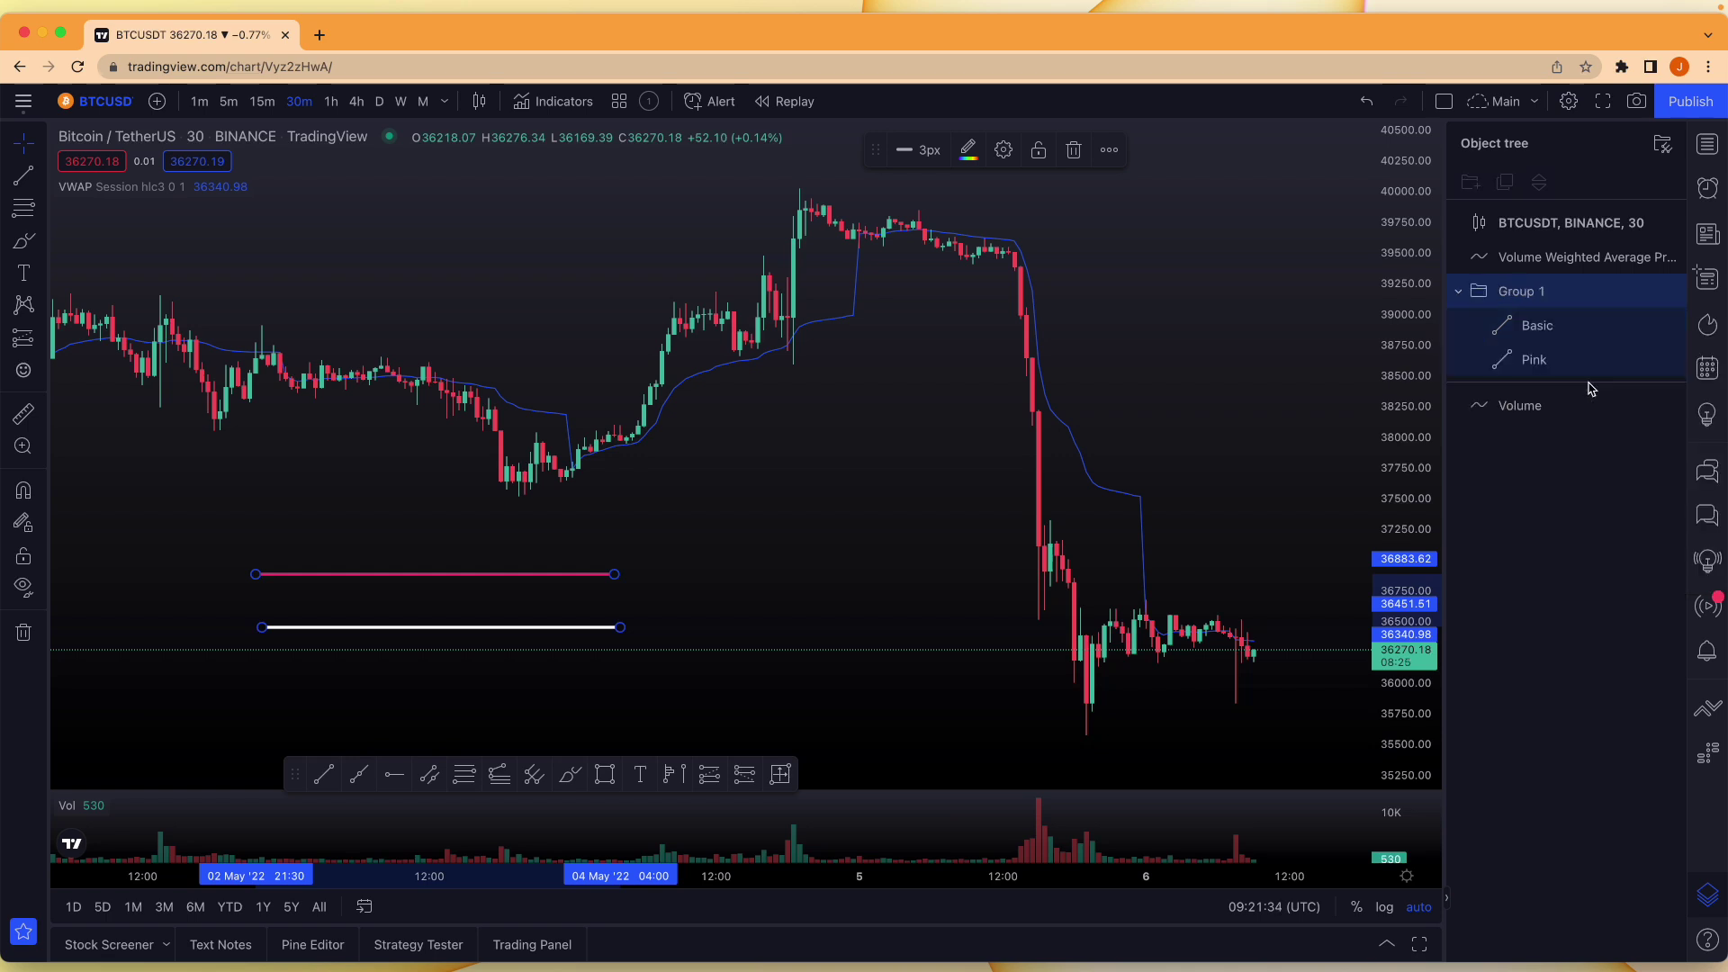
right_click(1529, 296)
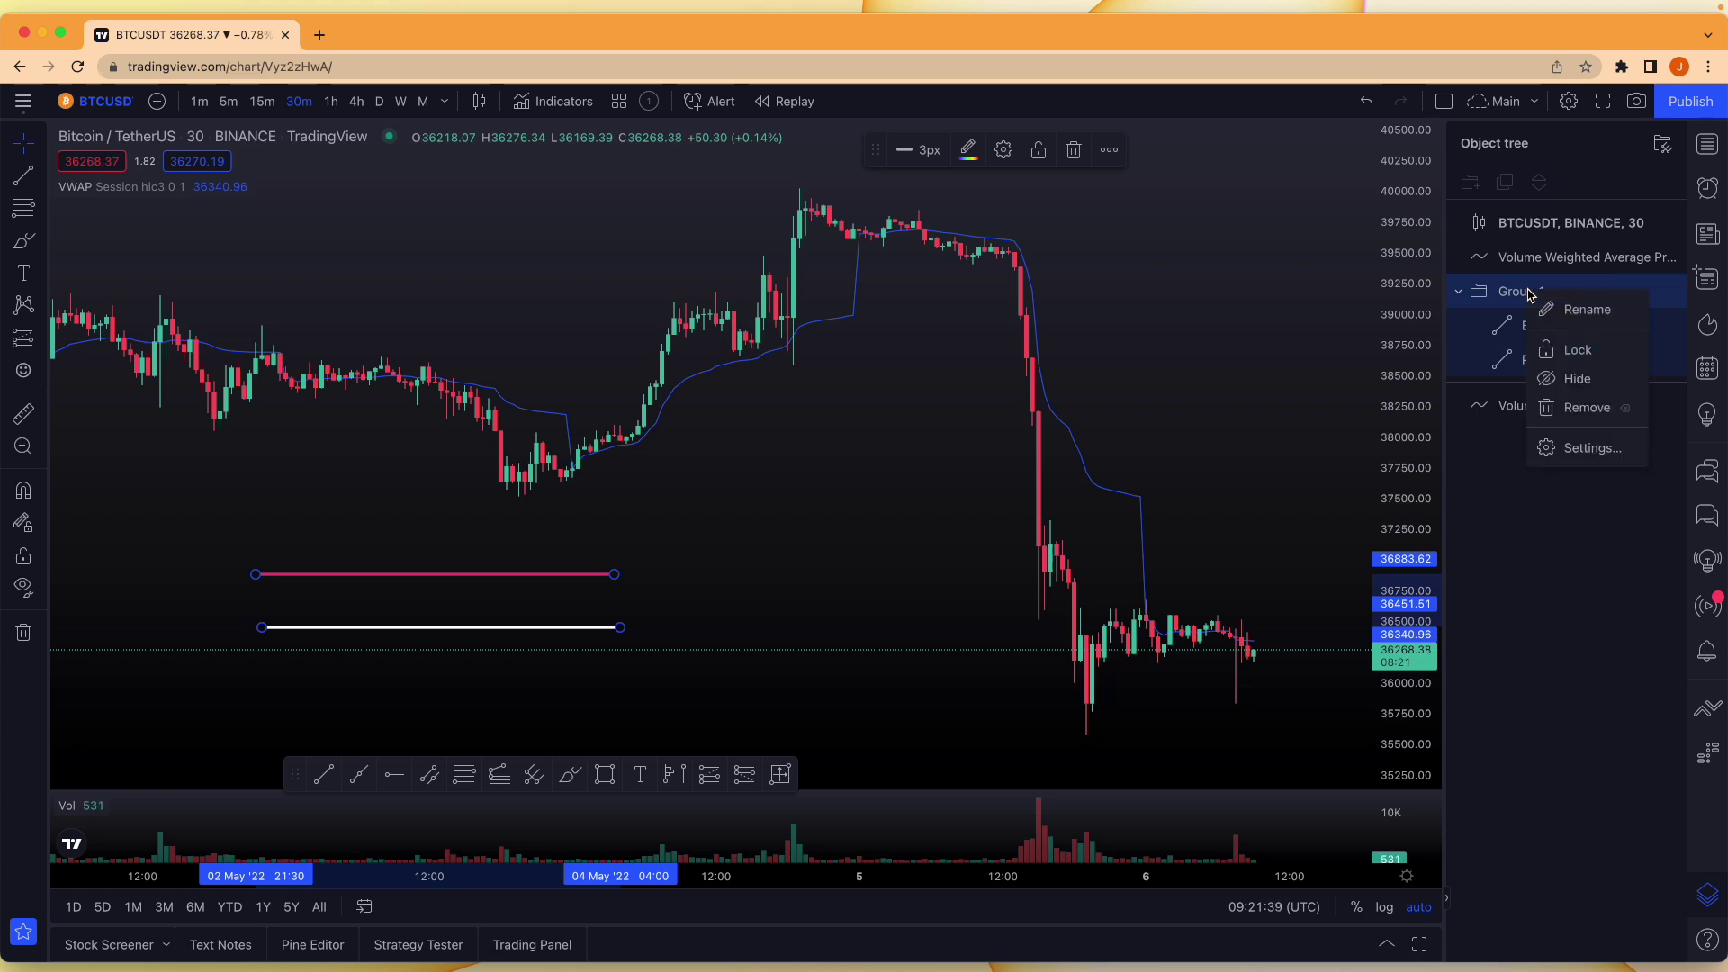
left_click(1580, 310)
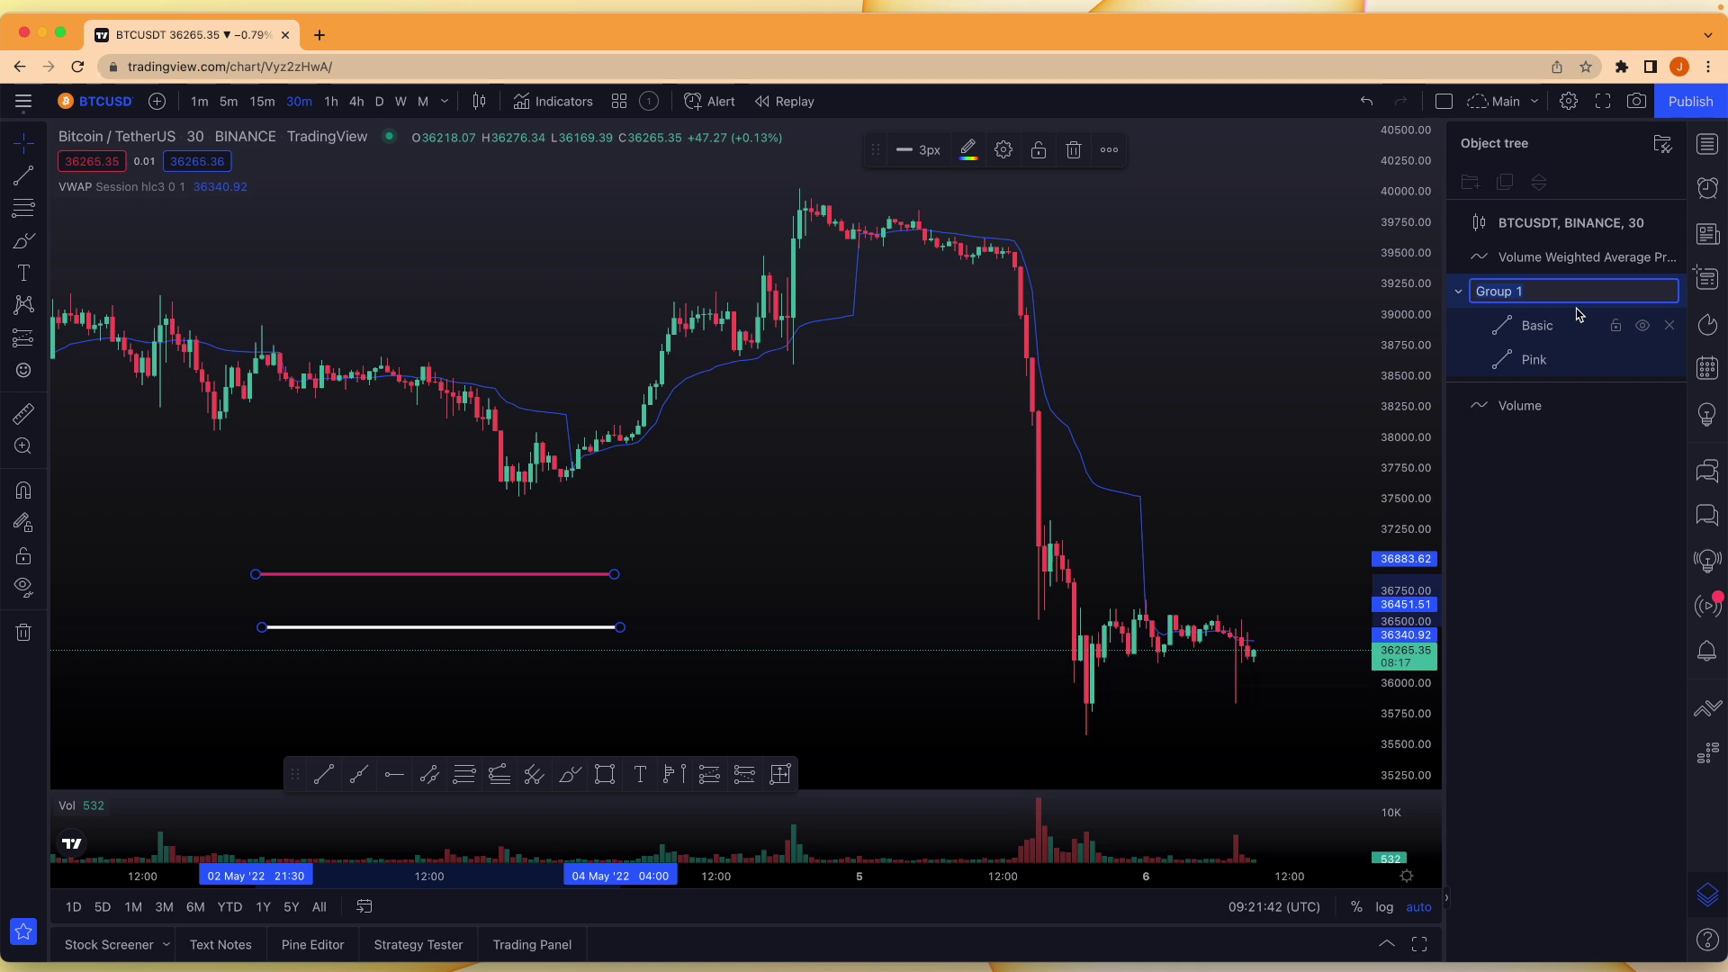
type("Trend Lines")
key("Return")
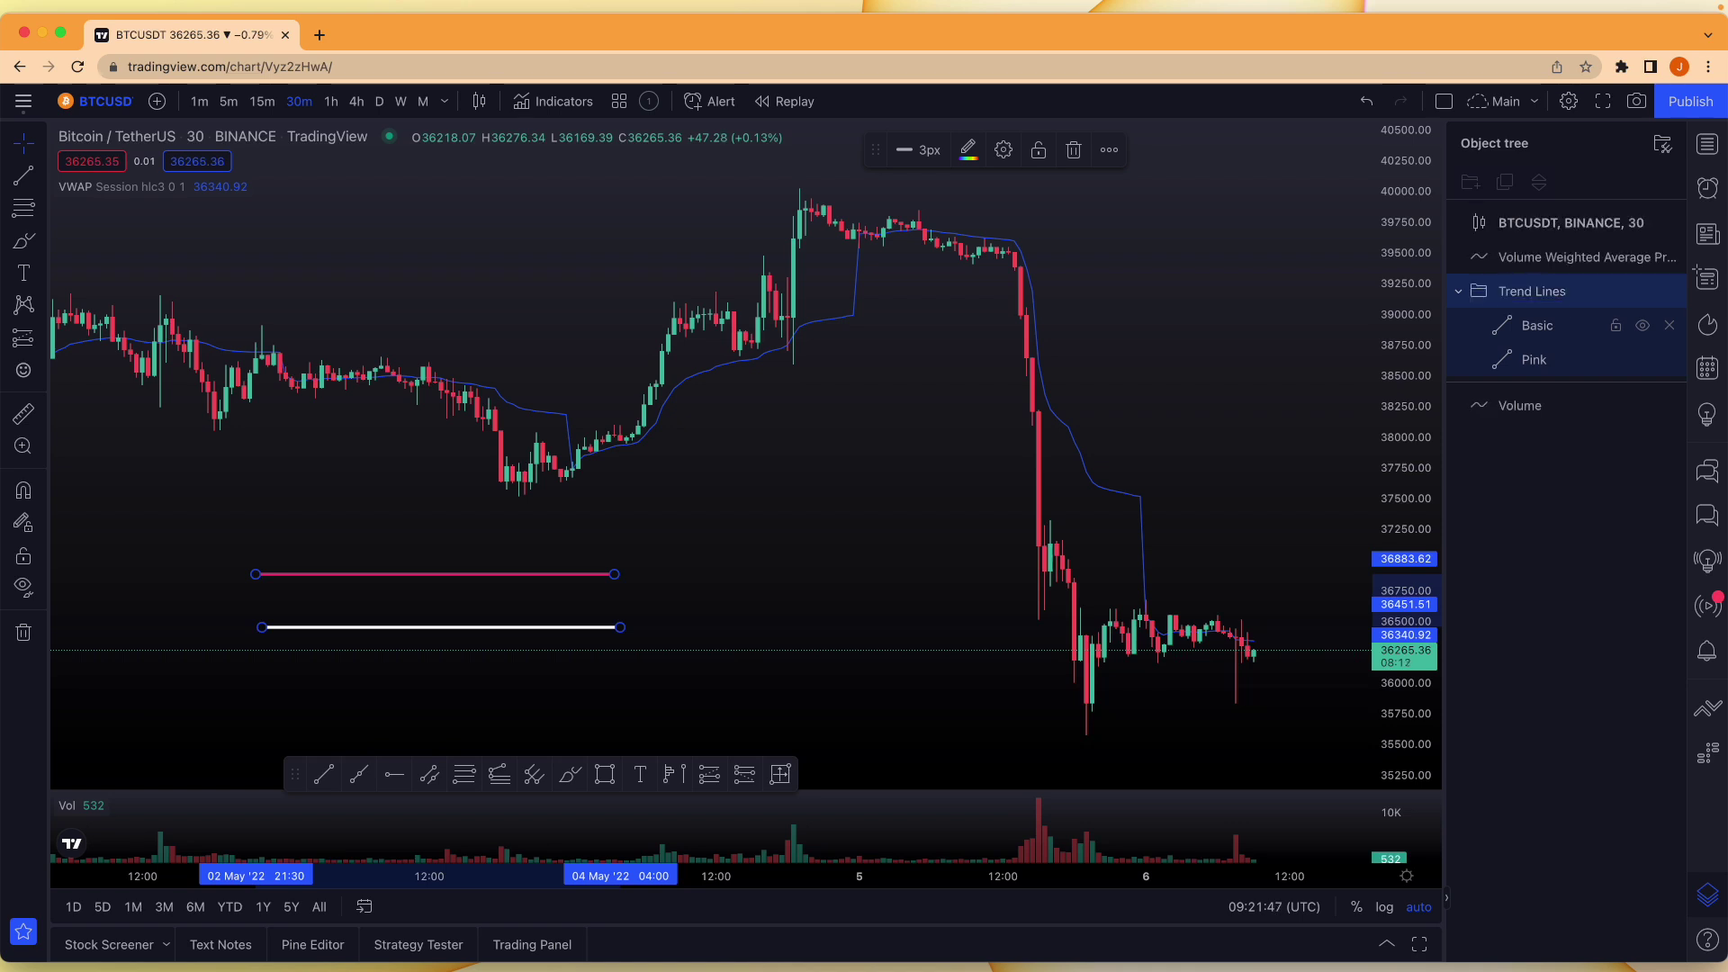
Collapse/expand the Trend Lines group and toggle its visibility, leaving both lines shown
left_click(1460, 294)
left_click(1461, 295)
left_click(1461, 294)
left_click(1460, 294)
left_click(1461, 294)
left_click(1461, 295)
left_click(1460, 294)
left_click(1461, 294)
left_click(1644, 291)
left_click(1643, 292)
left_click(1647, 293)
left_click(1648, 292)
left_click(1647, 292)
left_click(1647, 293)
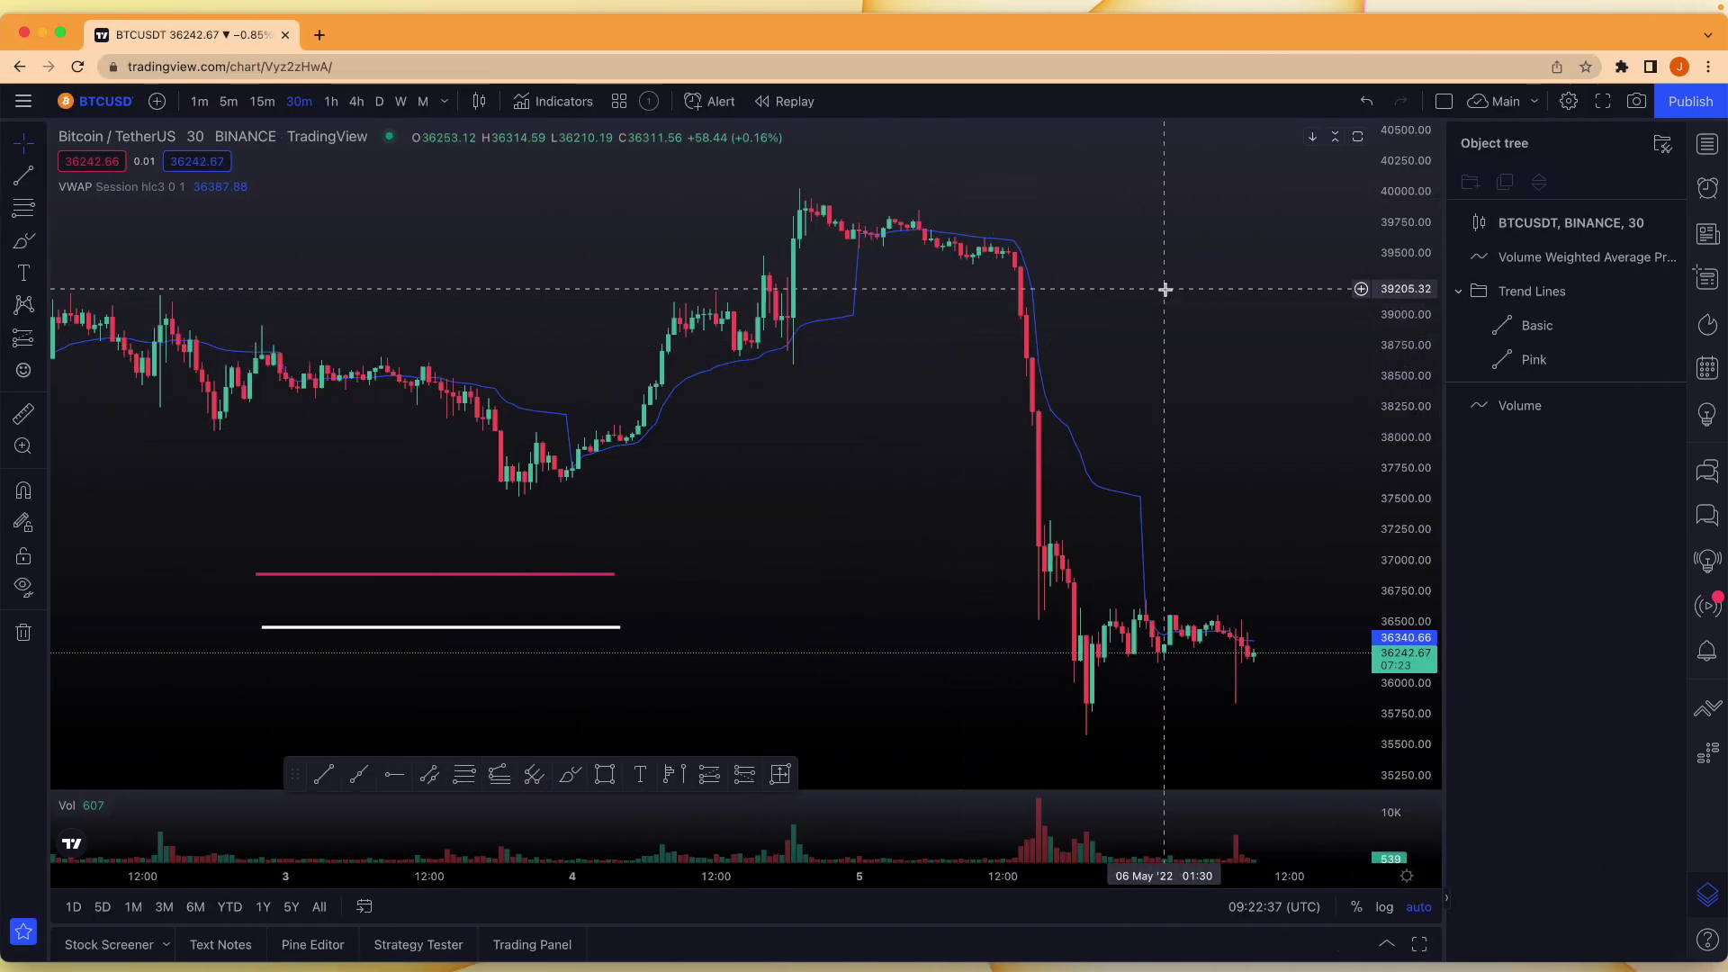
Show the watchlist, dismiss the FXCM broker ad, and drag the divider down to enlarge the list
left_click(1707, 146)
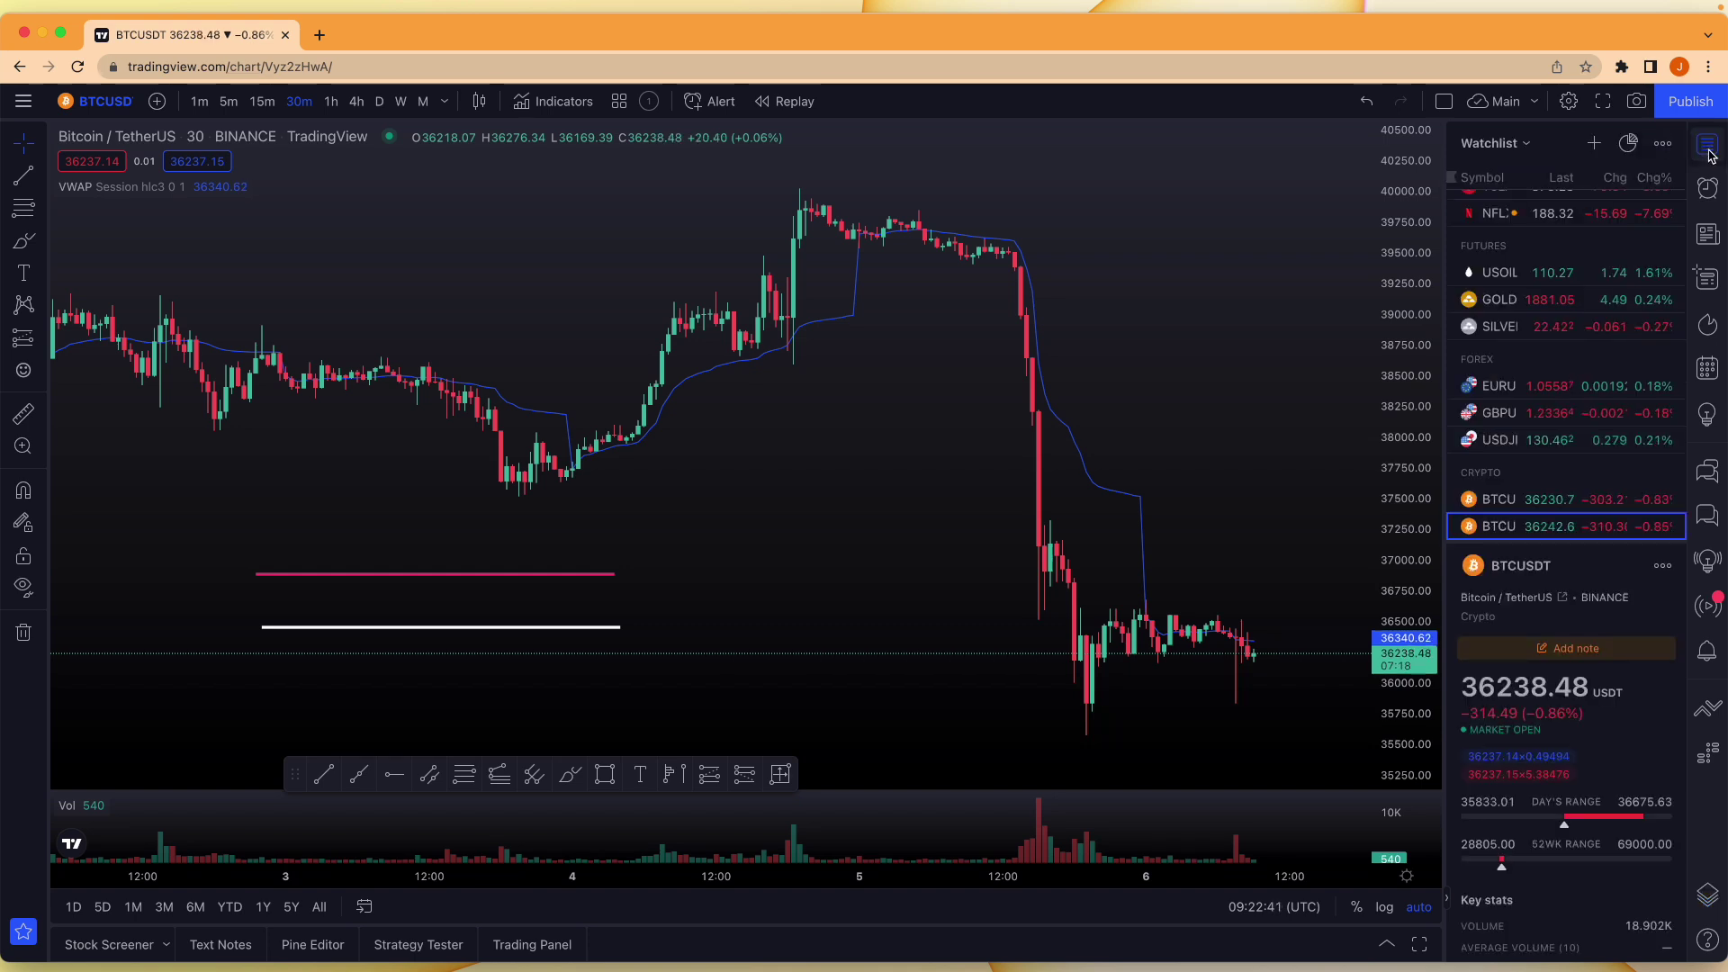
scroll(1605, 358, "down", 3)
scroll(1605, 358, "up", 3)
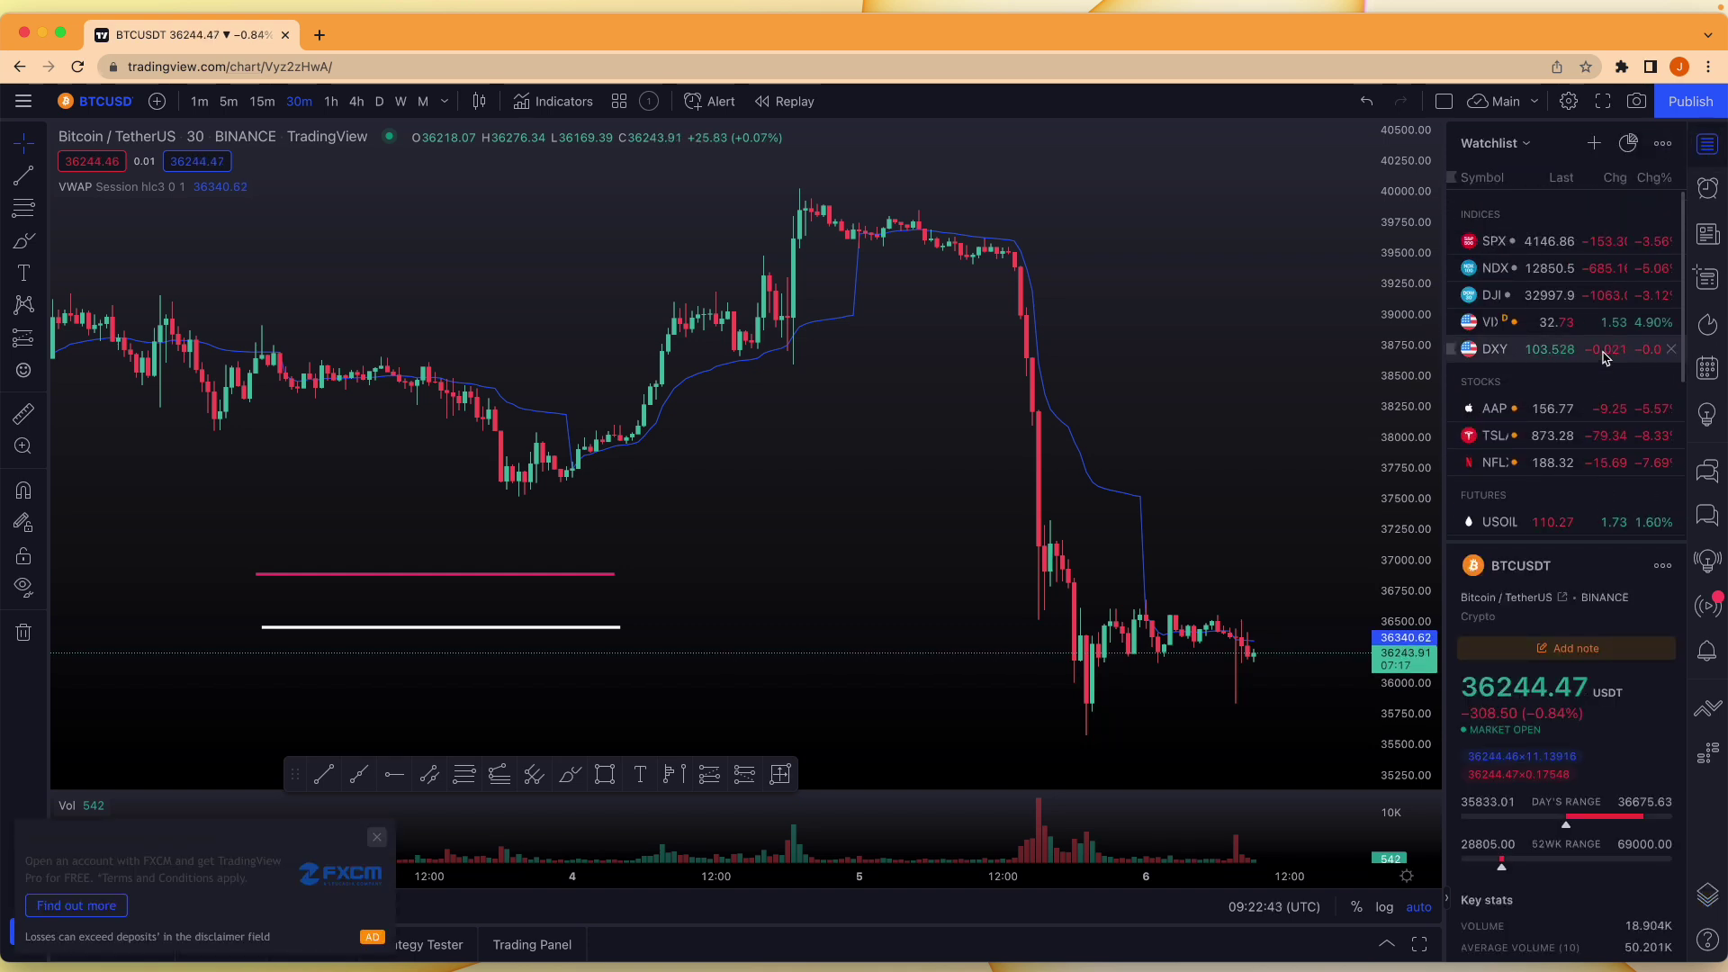
scroll(1605, 359, "down", 1)
scroll(1605, 359, "up", 2)
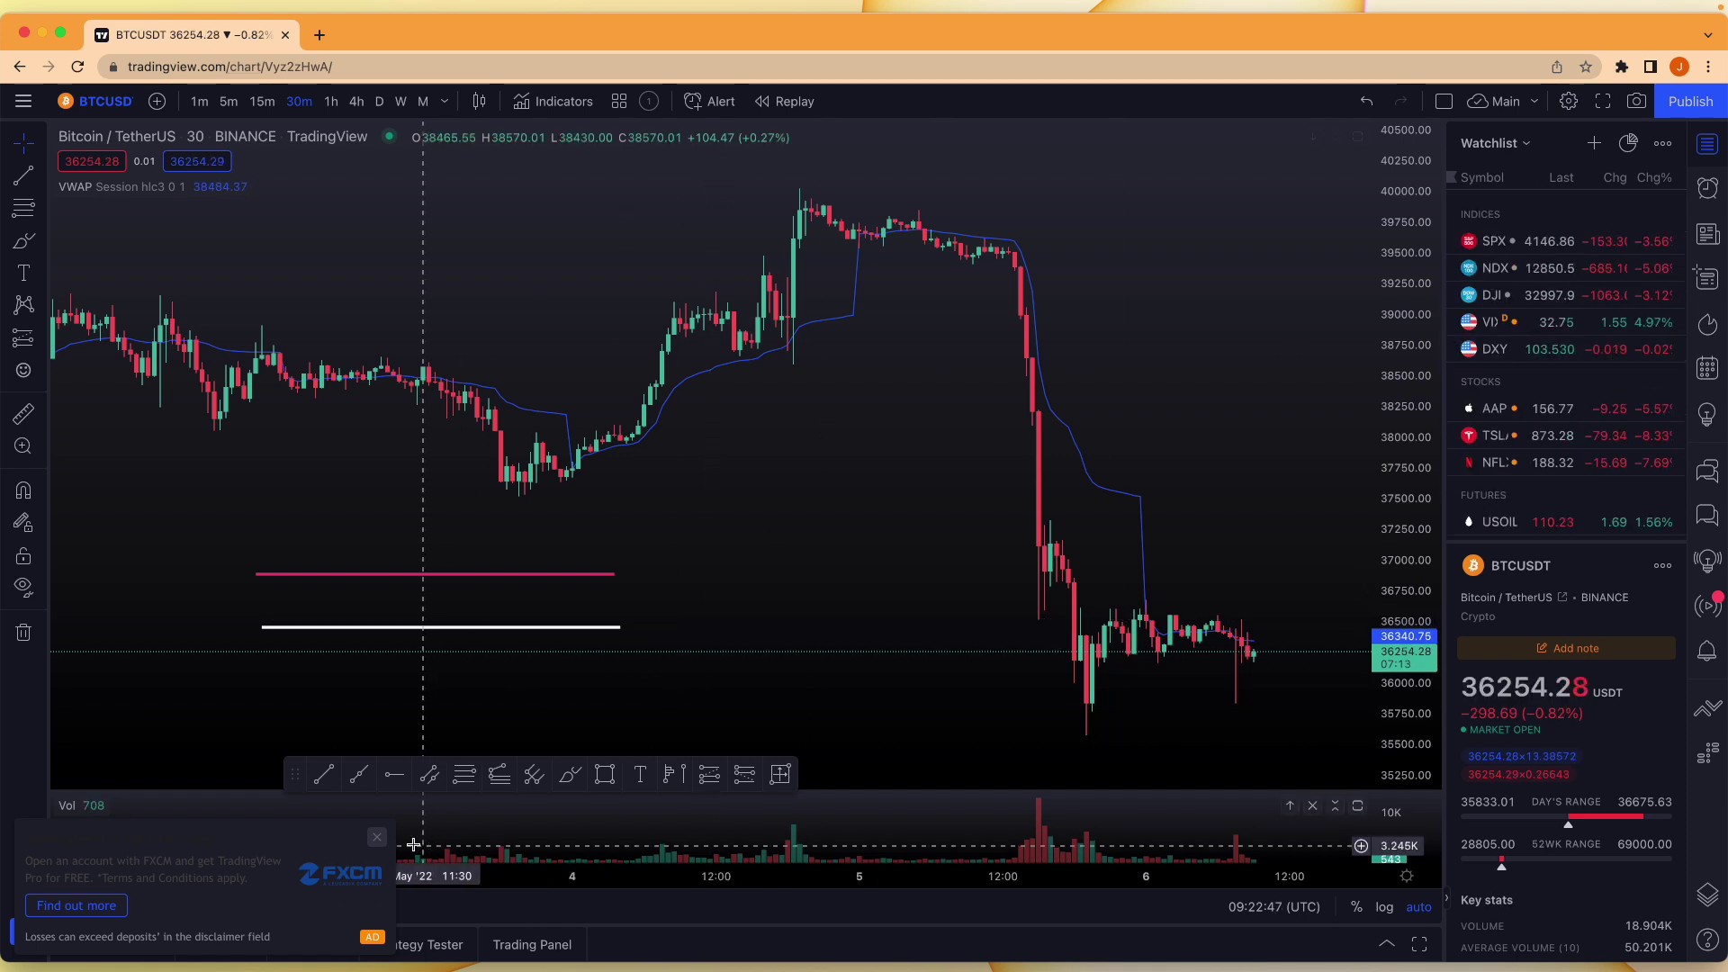
left_click(377, 837)
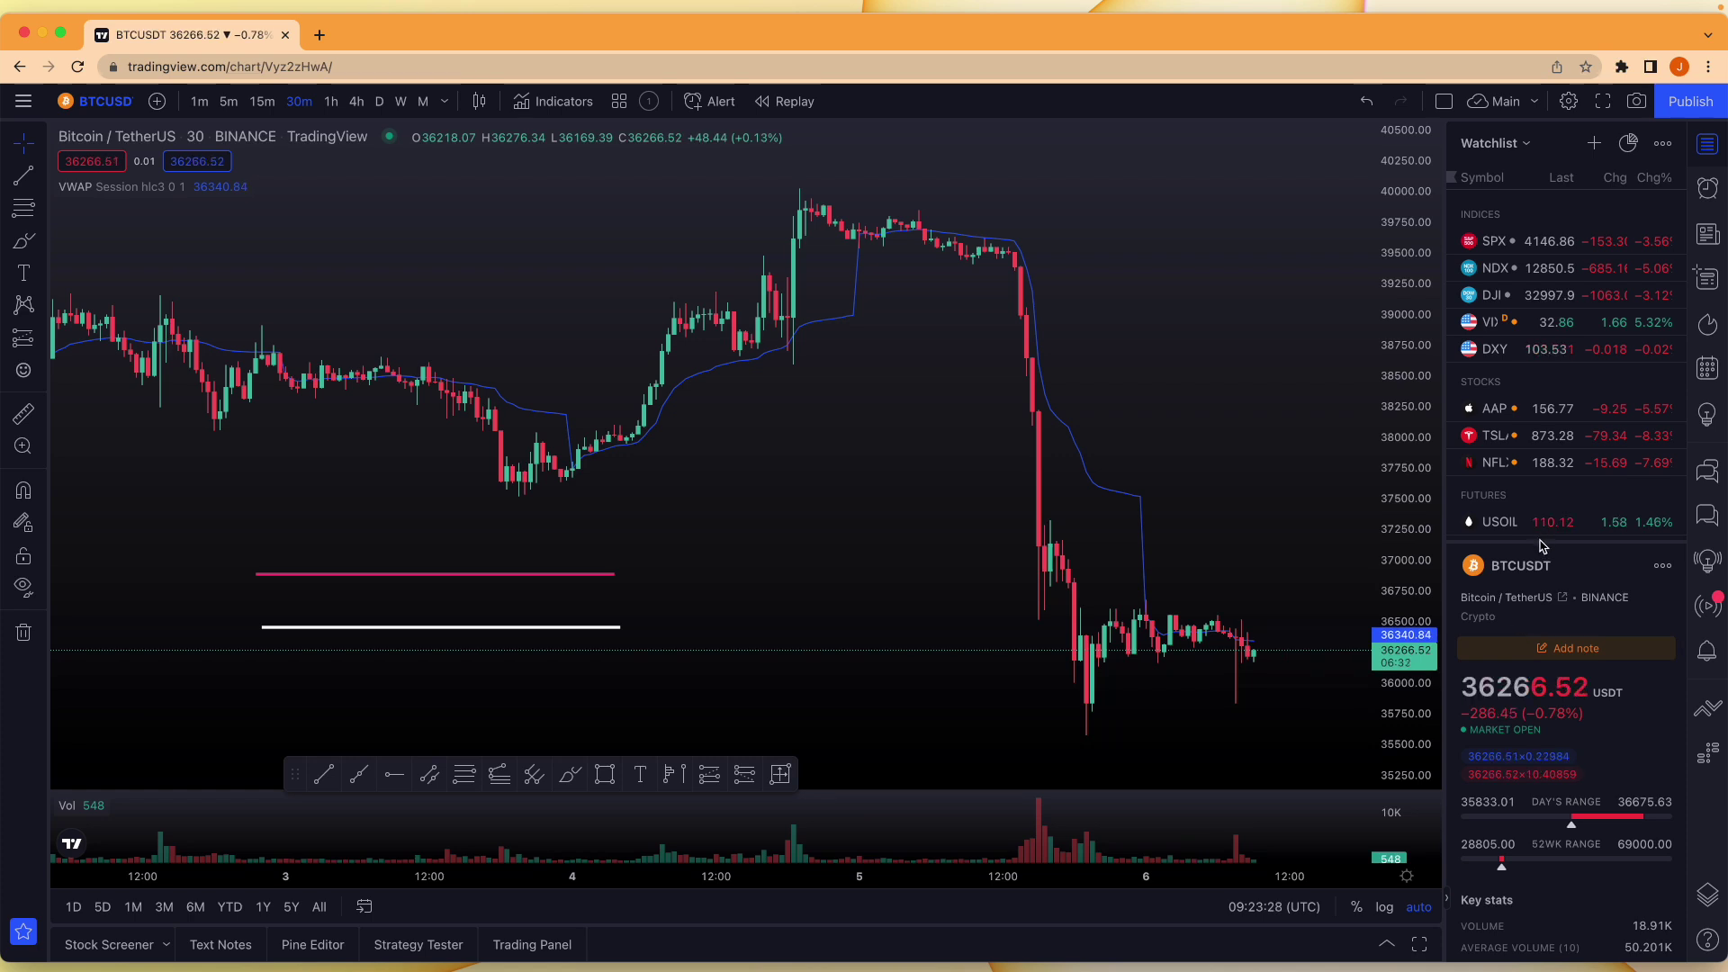
left_click_drag(1538, 544, 1582, 938)
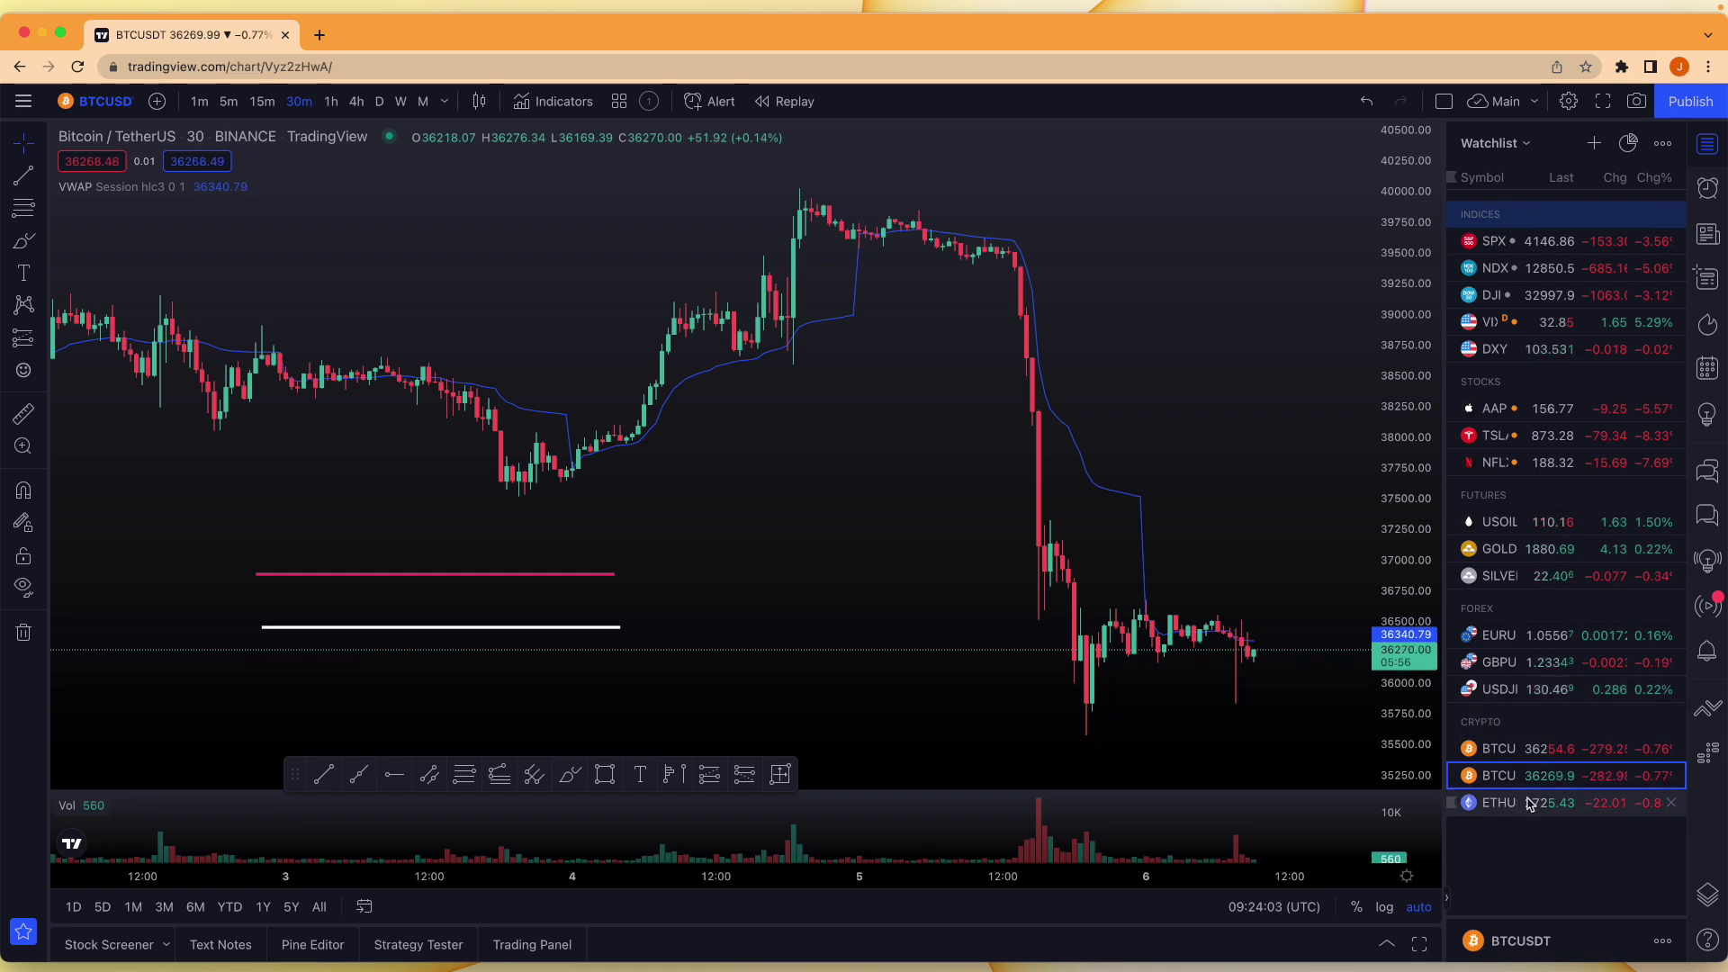
Select all 22 watchlist symbols with Cmd+A and delete them, confirming the prompt
key("super+a")
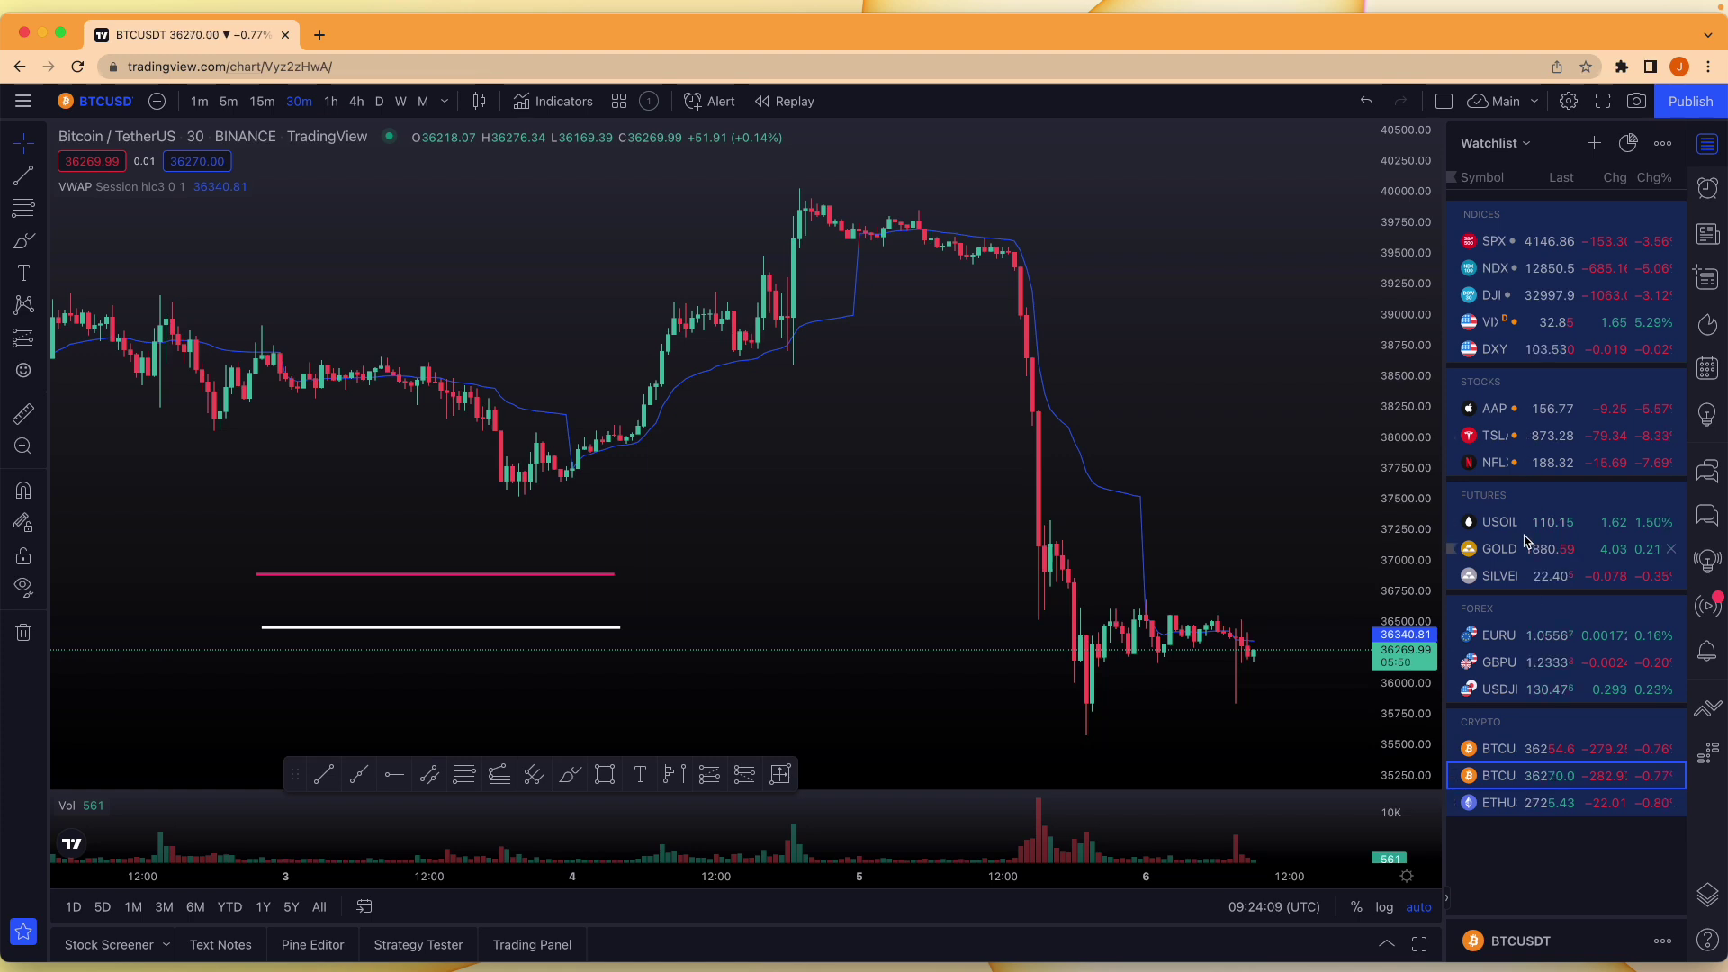
key("BackSpace")
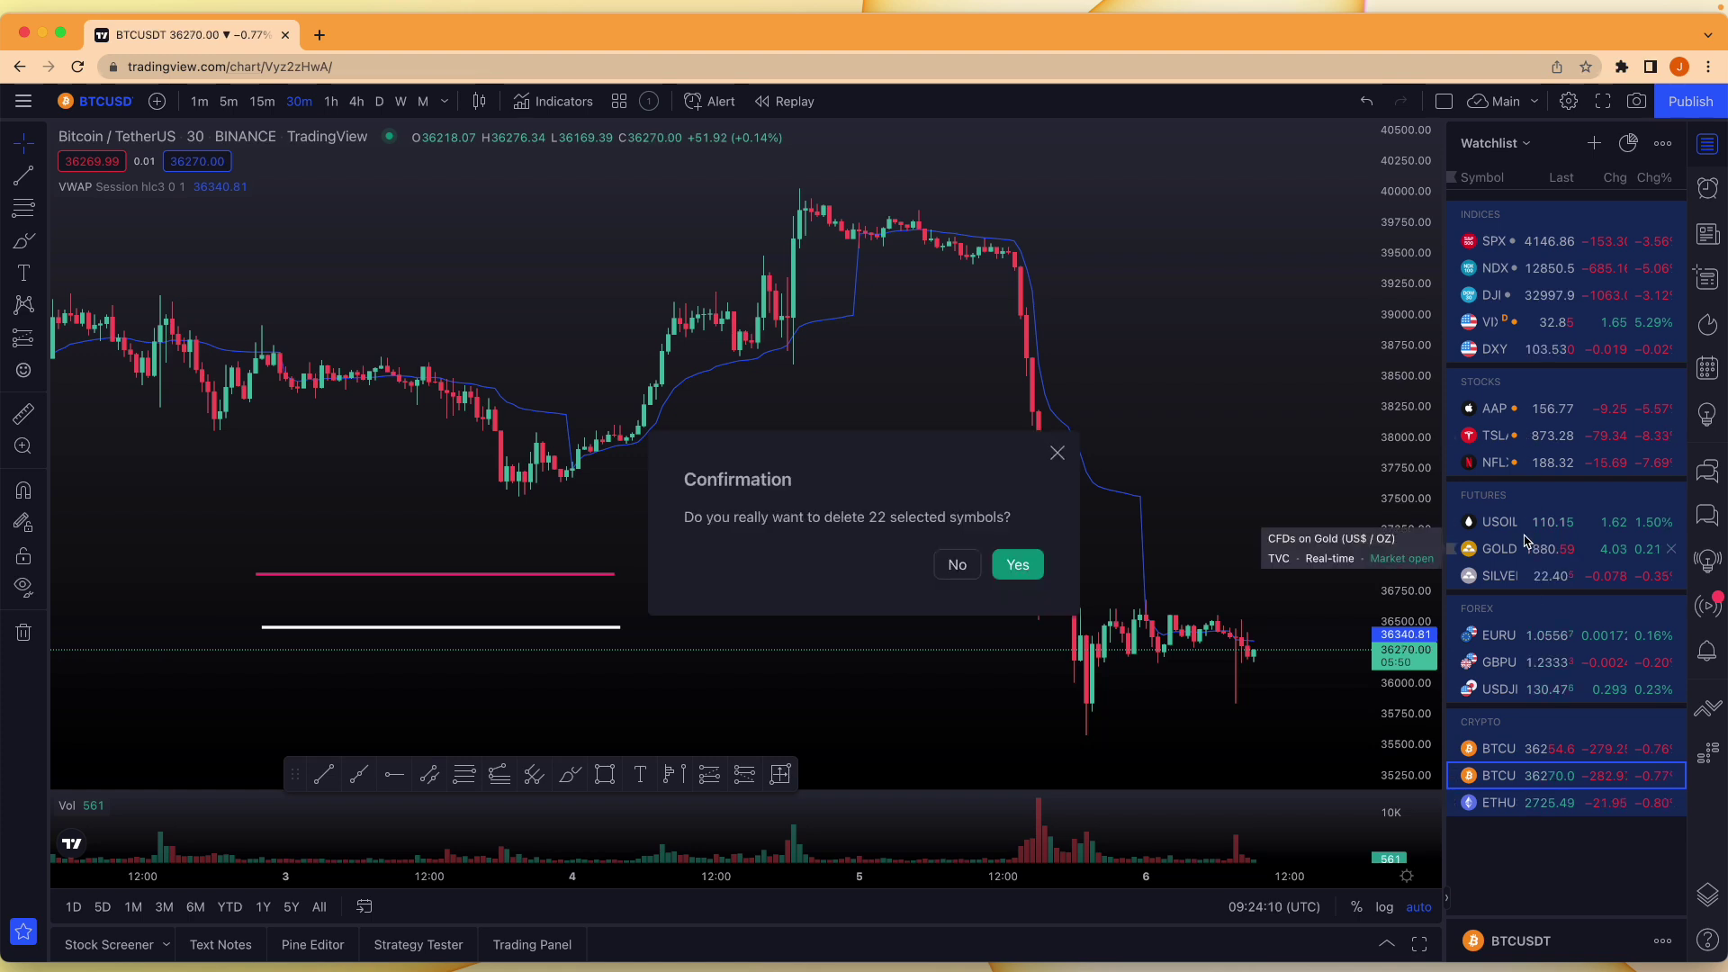
left_click(1018, 565)
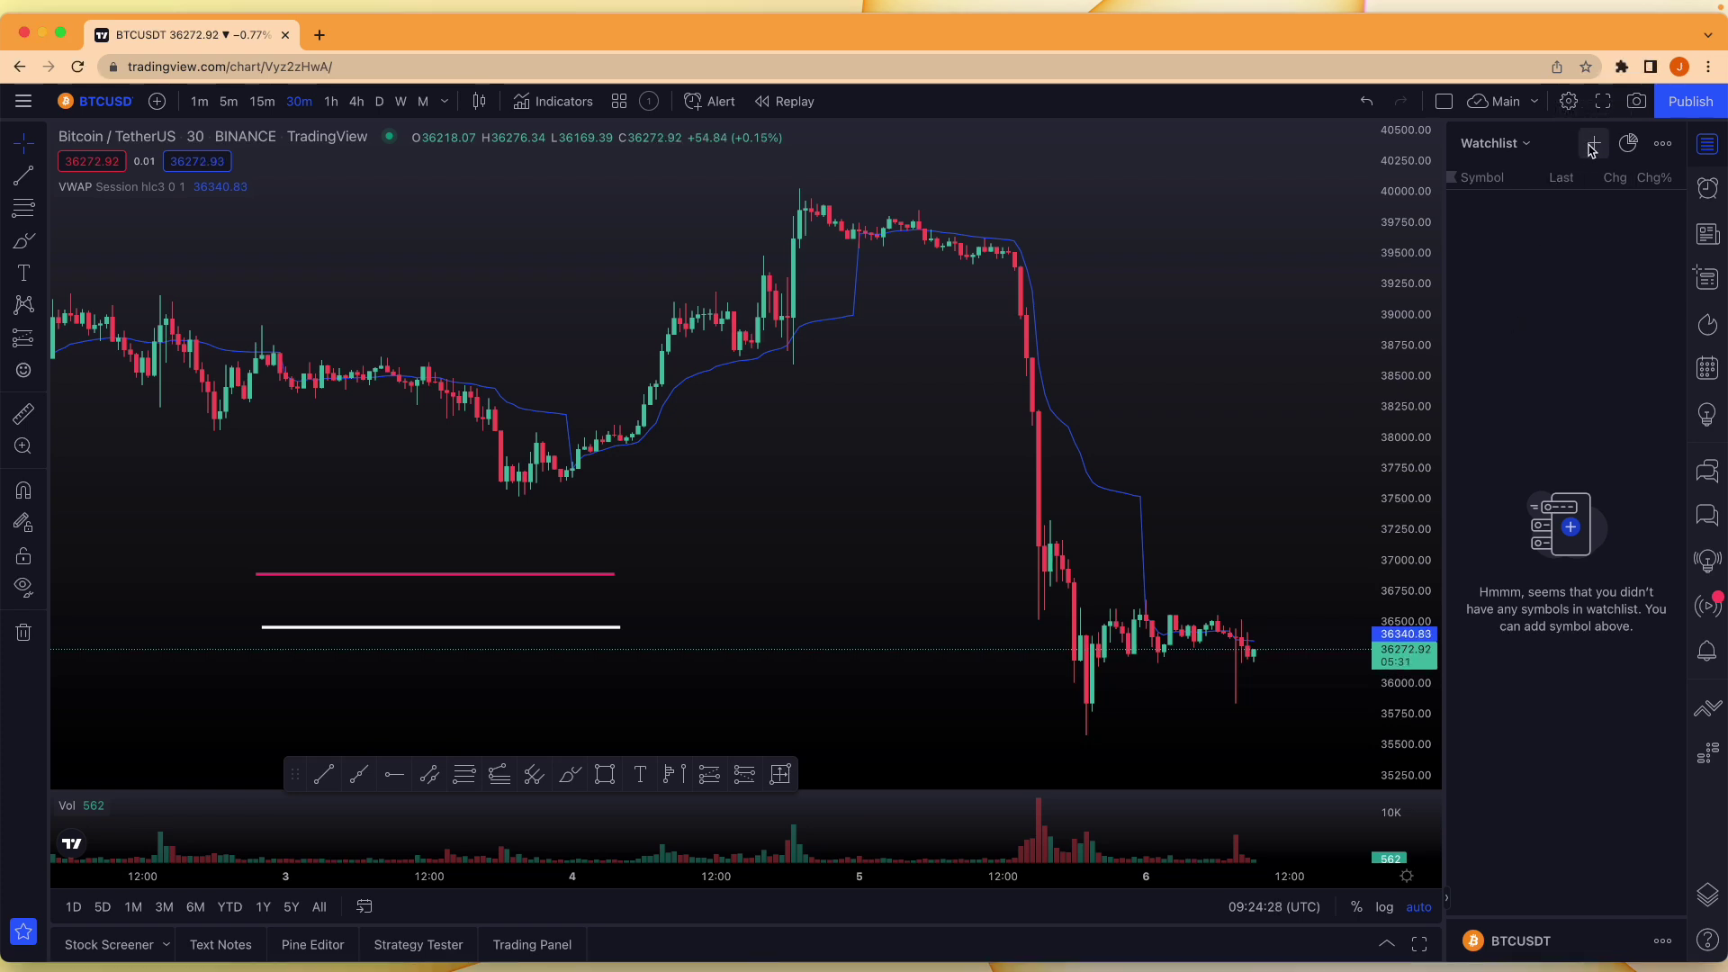
left_click(1592, 150)
Search BTCUSDT and add the Binance spot and Bybit perpetual pairs to the watchlist
type("BTC")
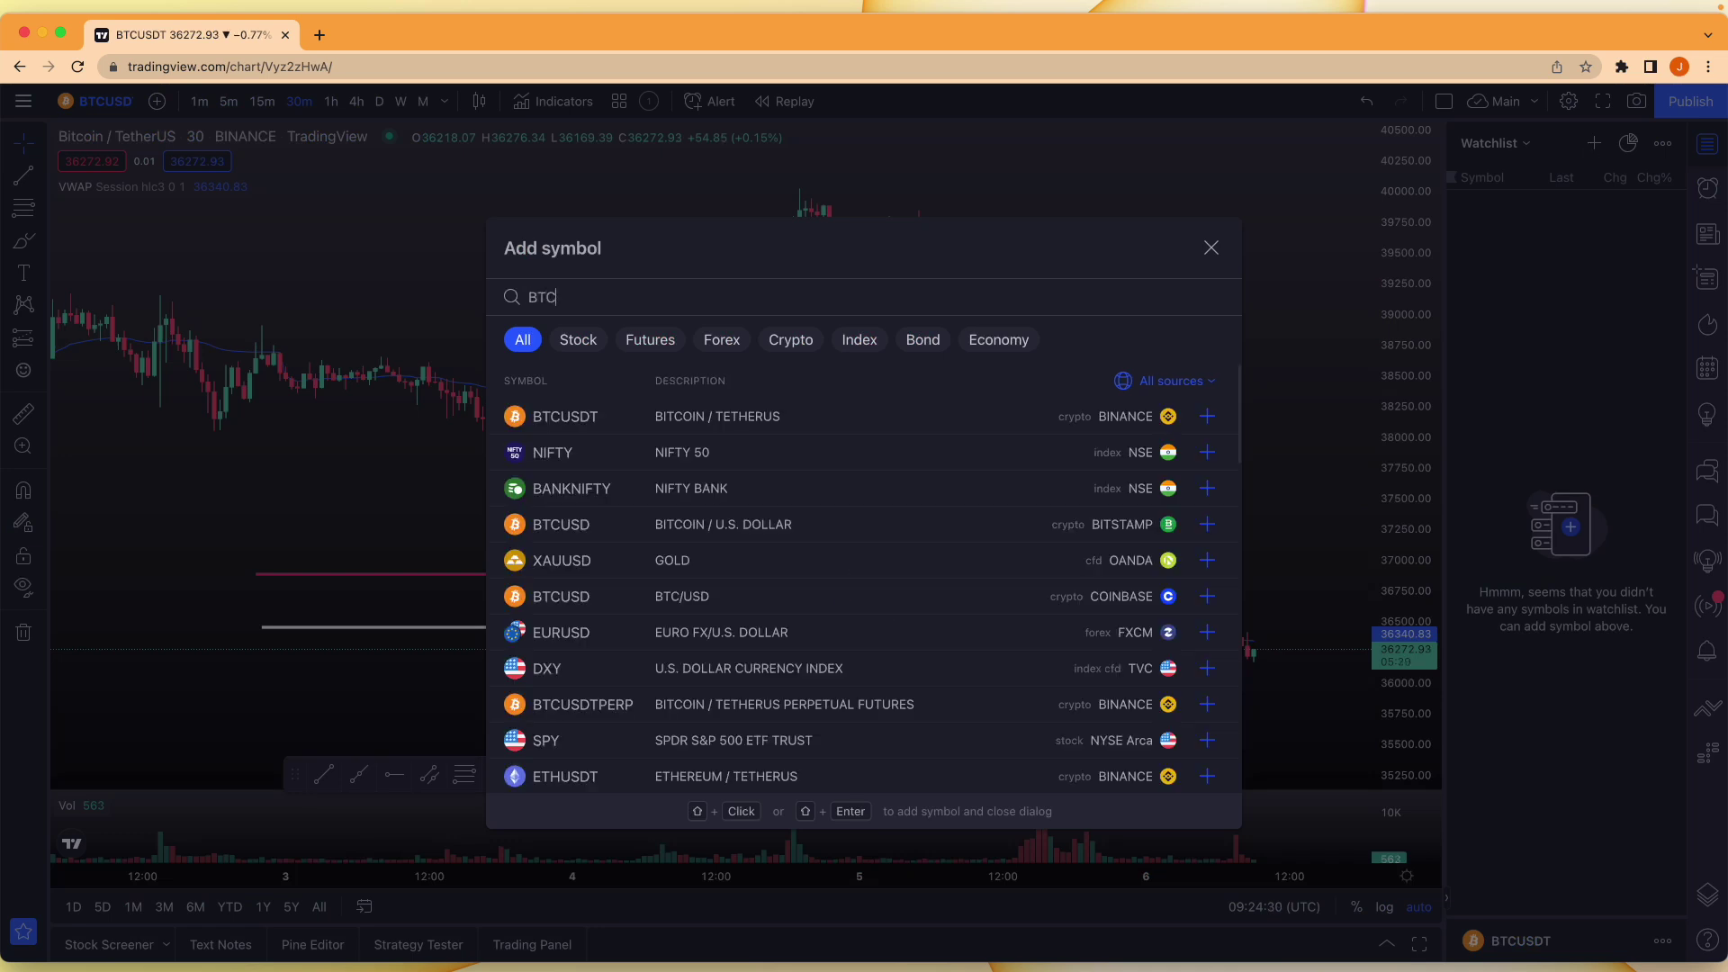
type("USDT")
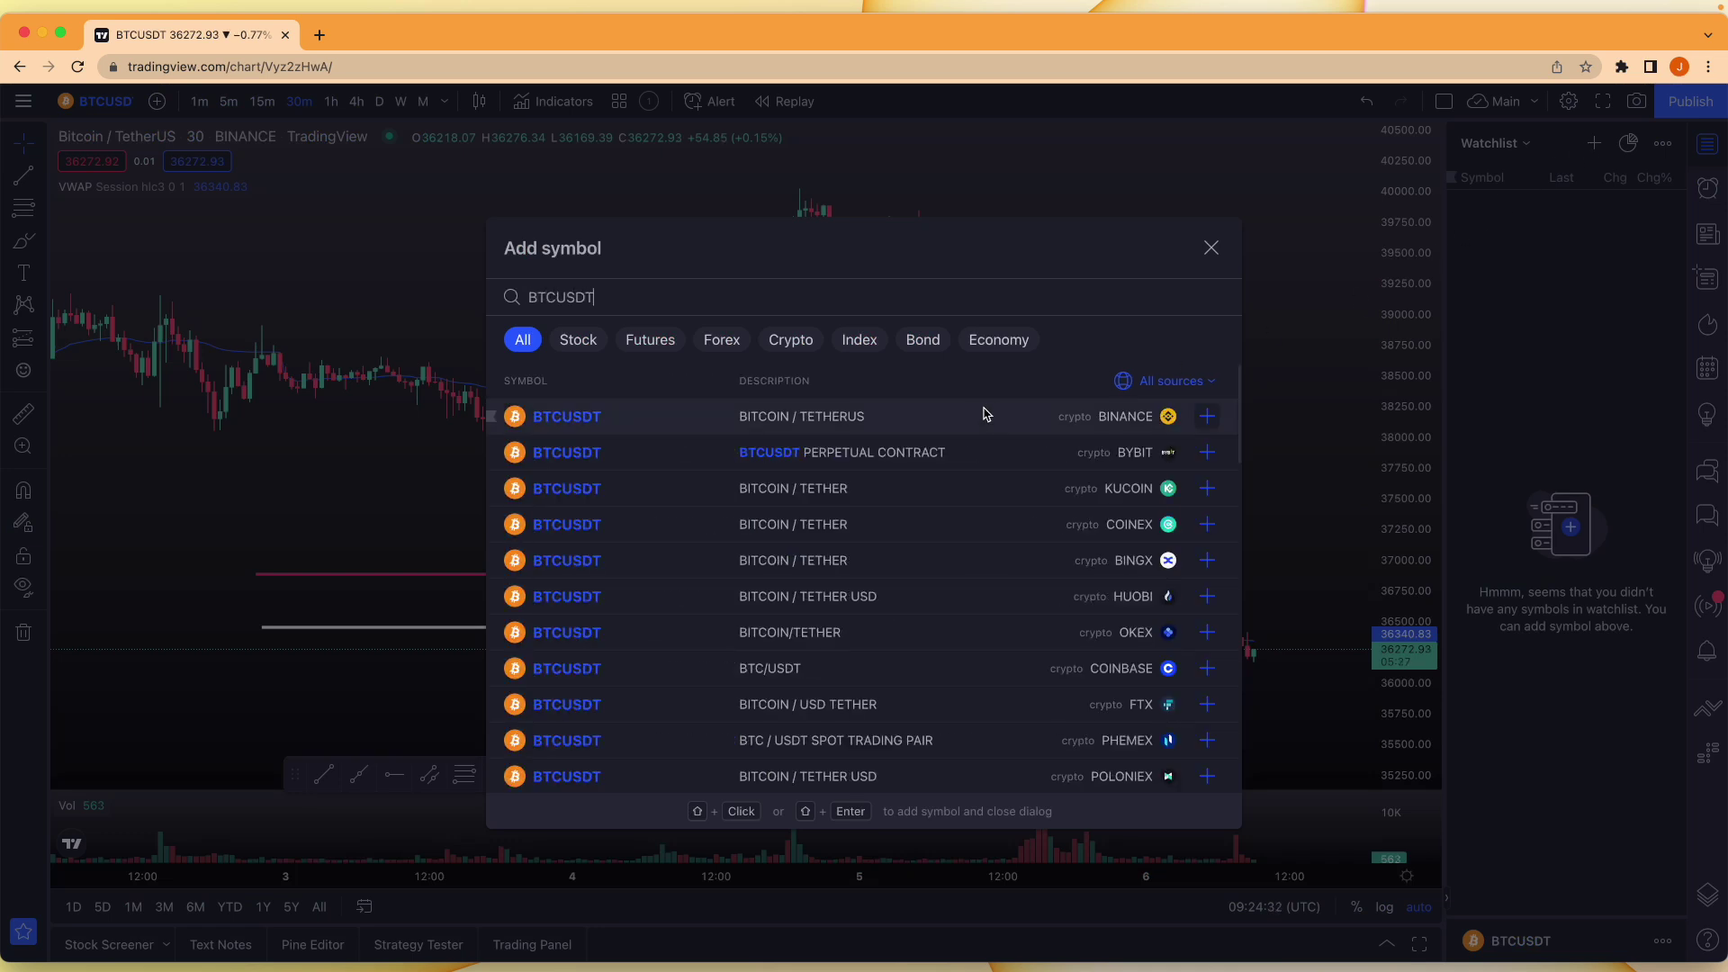
left_click(1207, 419)
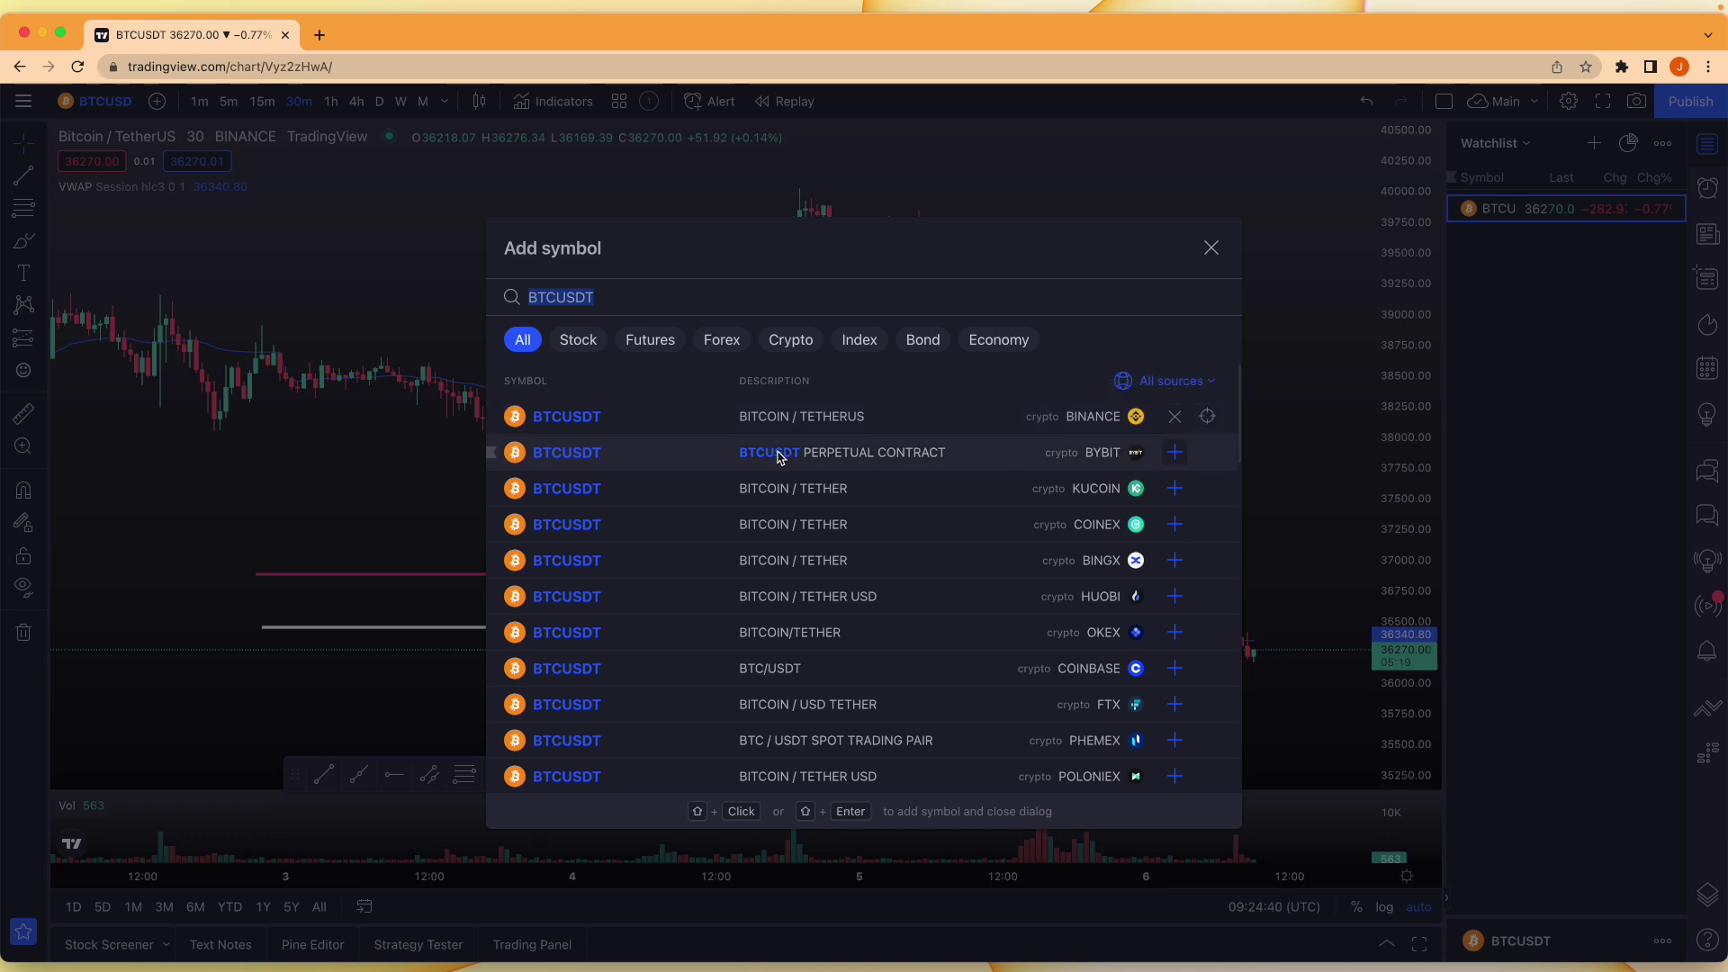
left_click(1174, 453)
left_click(1206, 251)
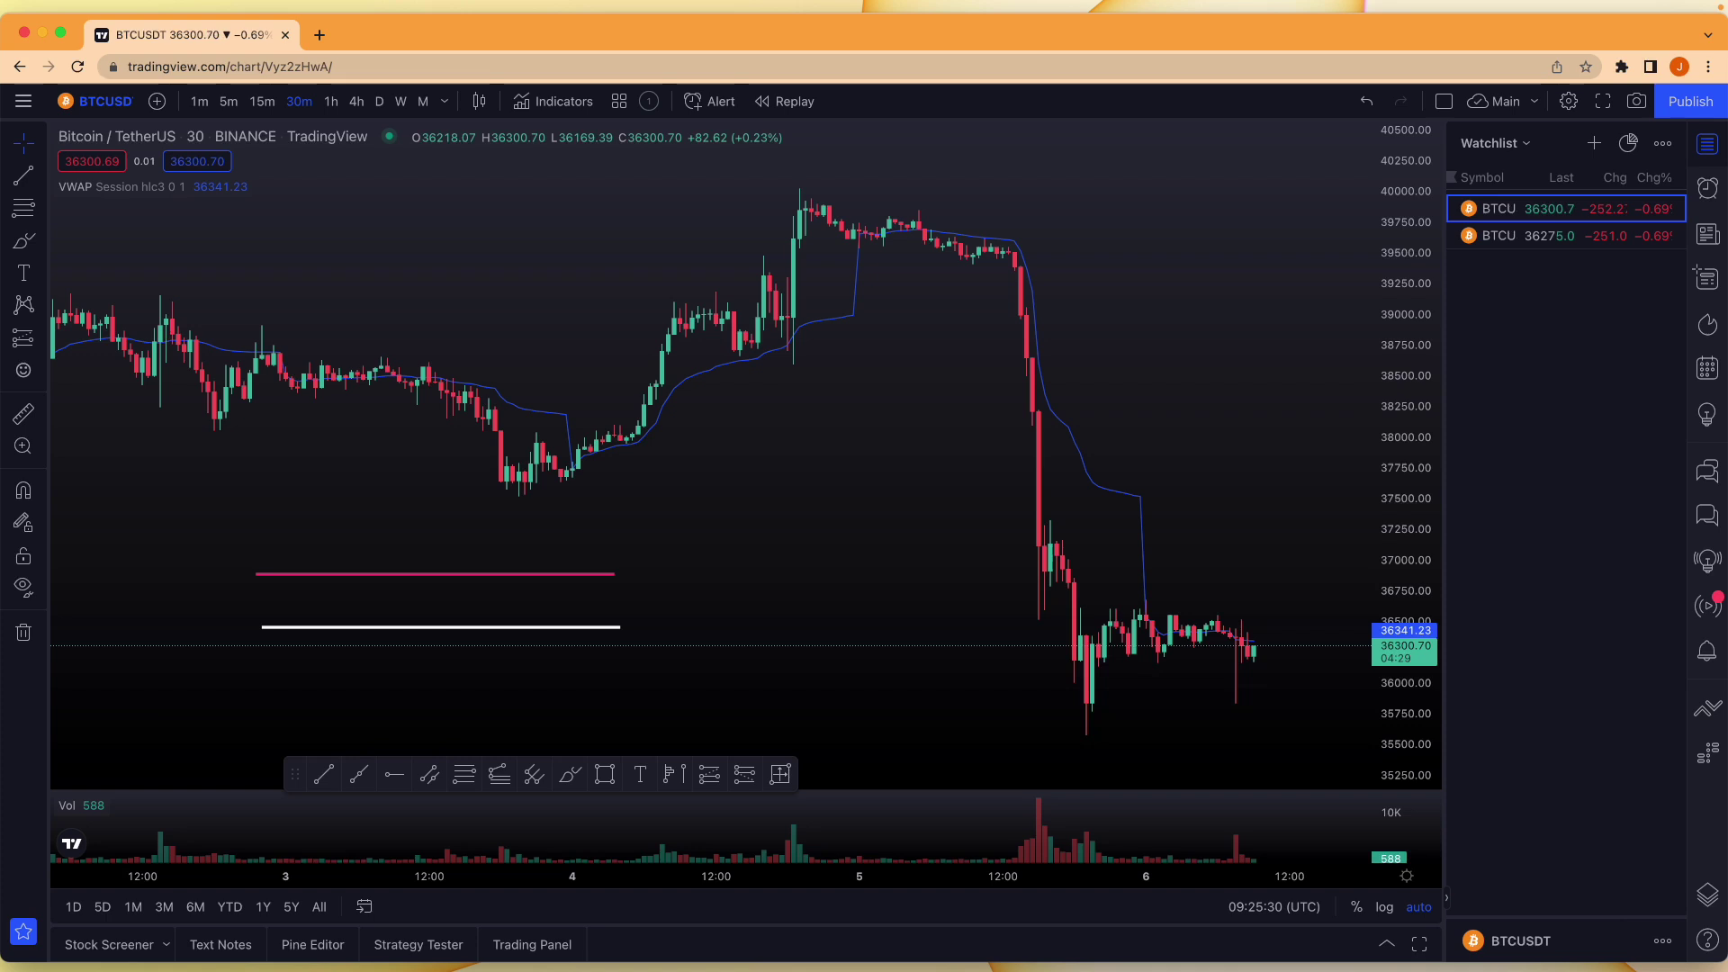
Add a new watchlist section above each of the two BTCUSDT entries
right_click(1513, 211)
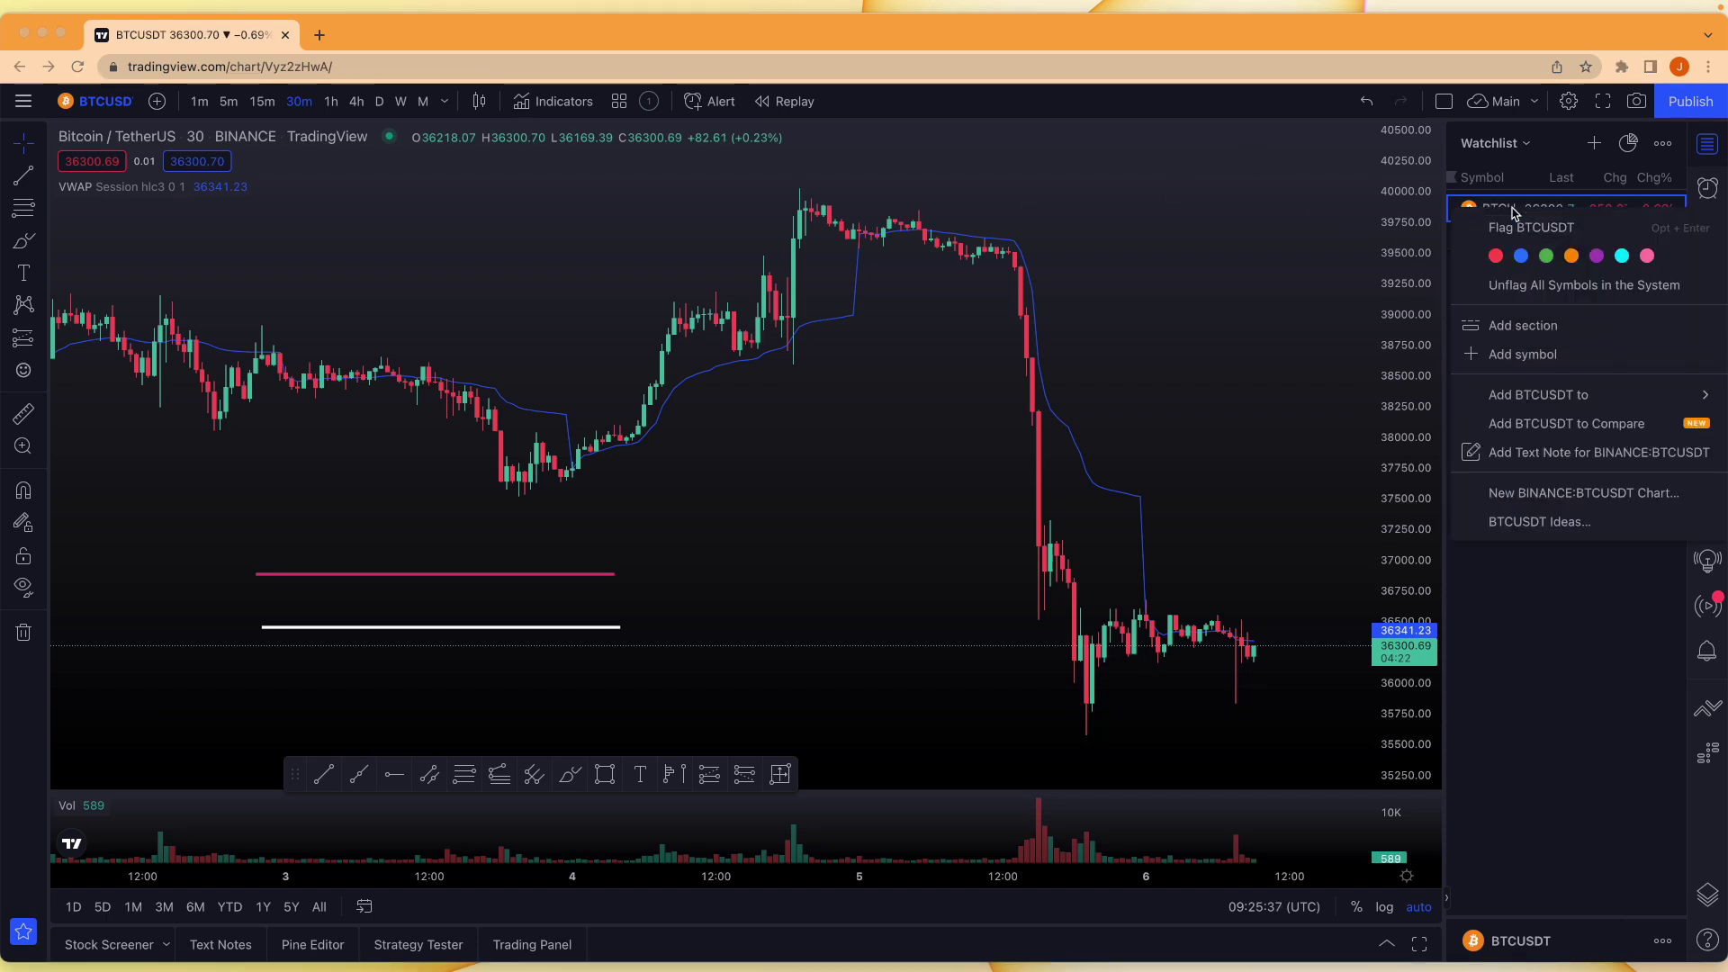
left_click(1523, 326)
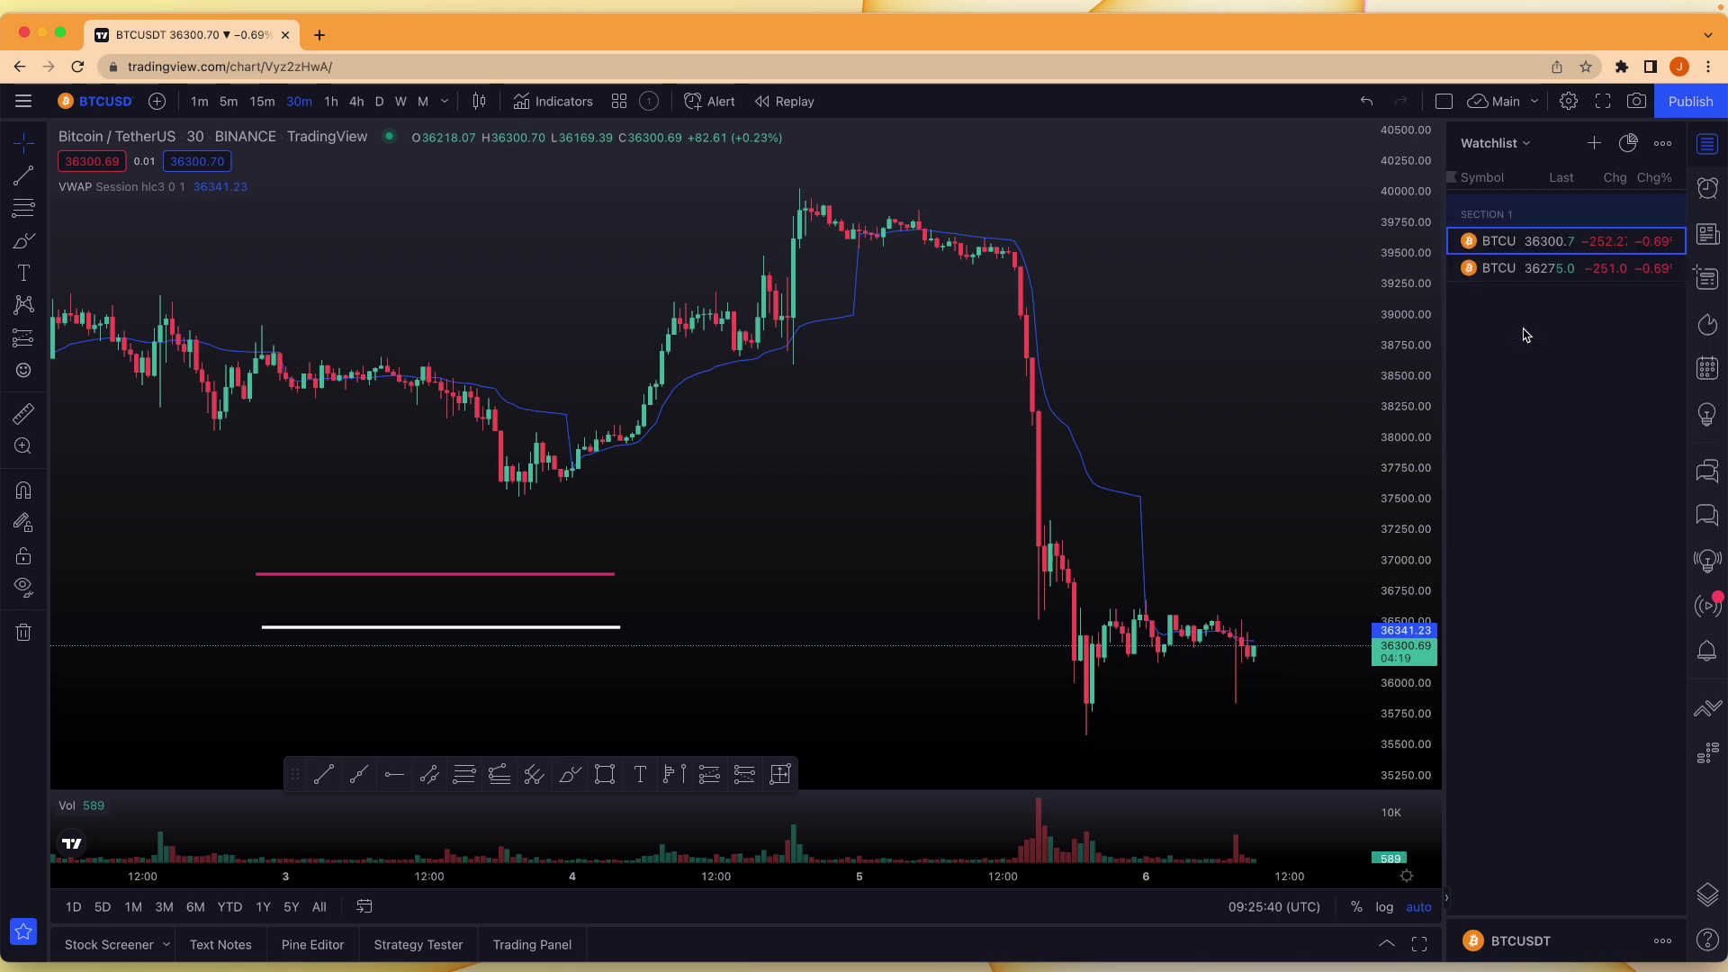
right_click(1518, 281)
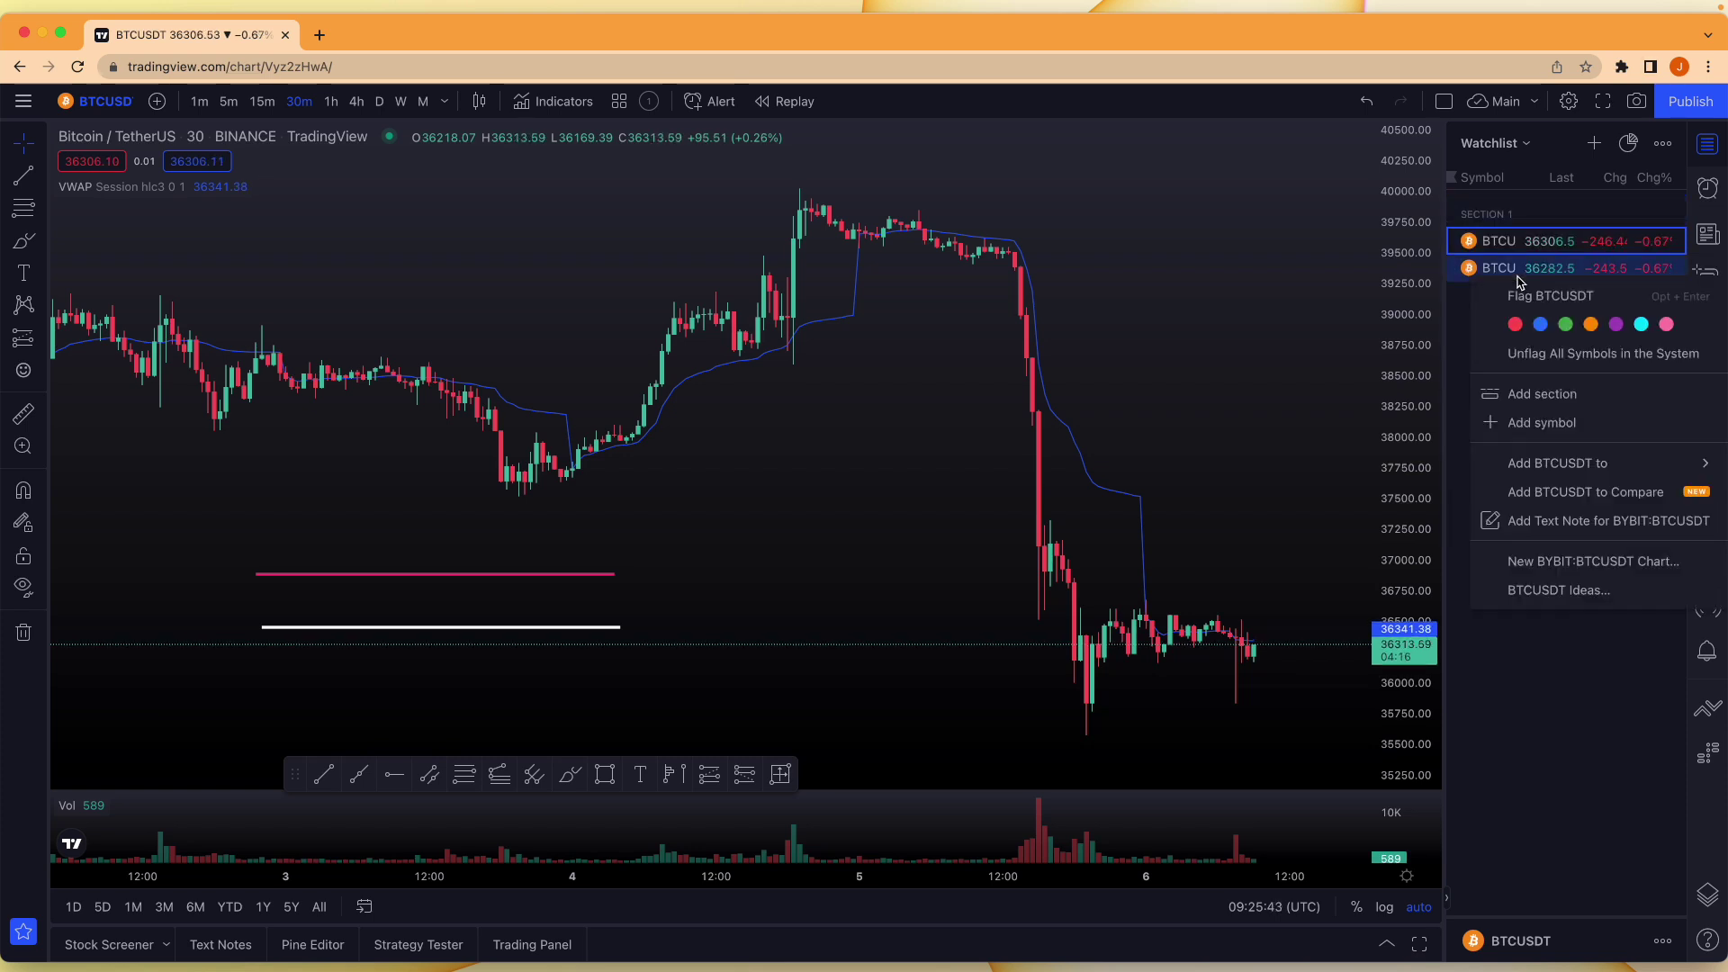
left_click(1566, 399)
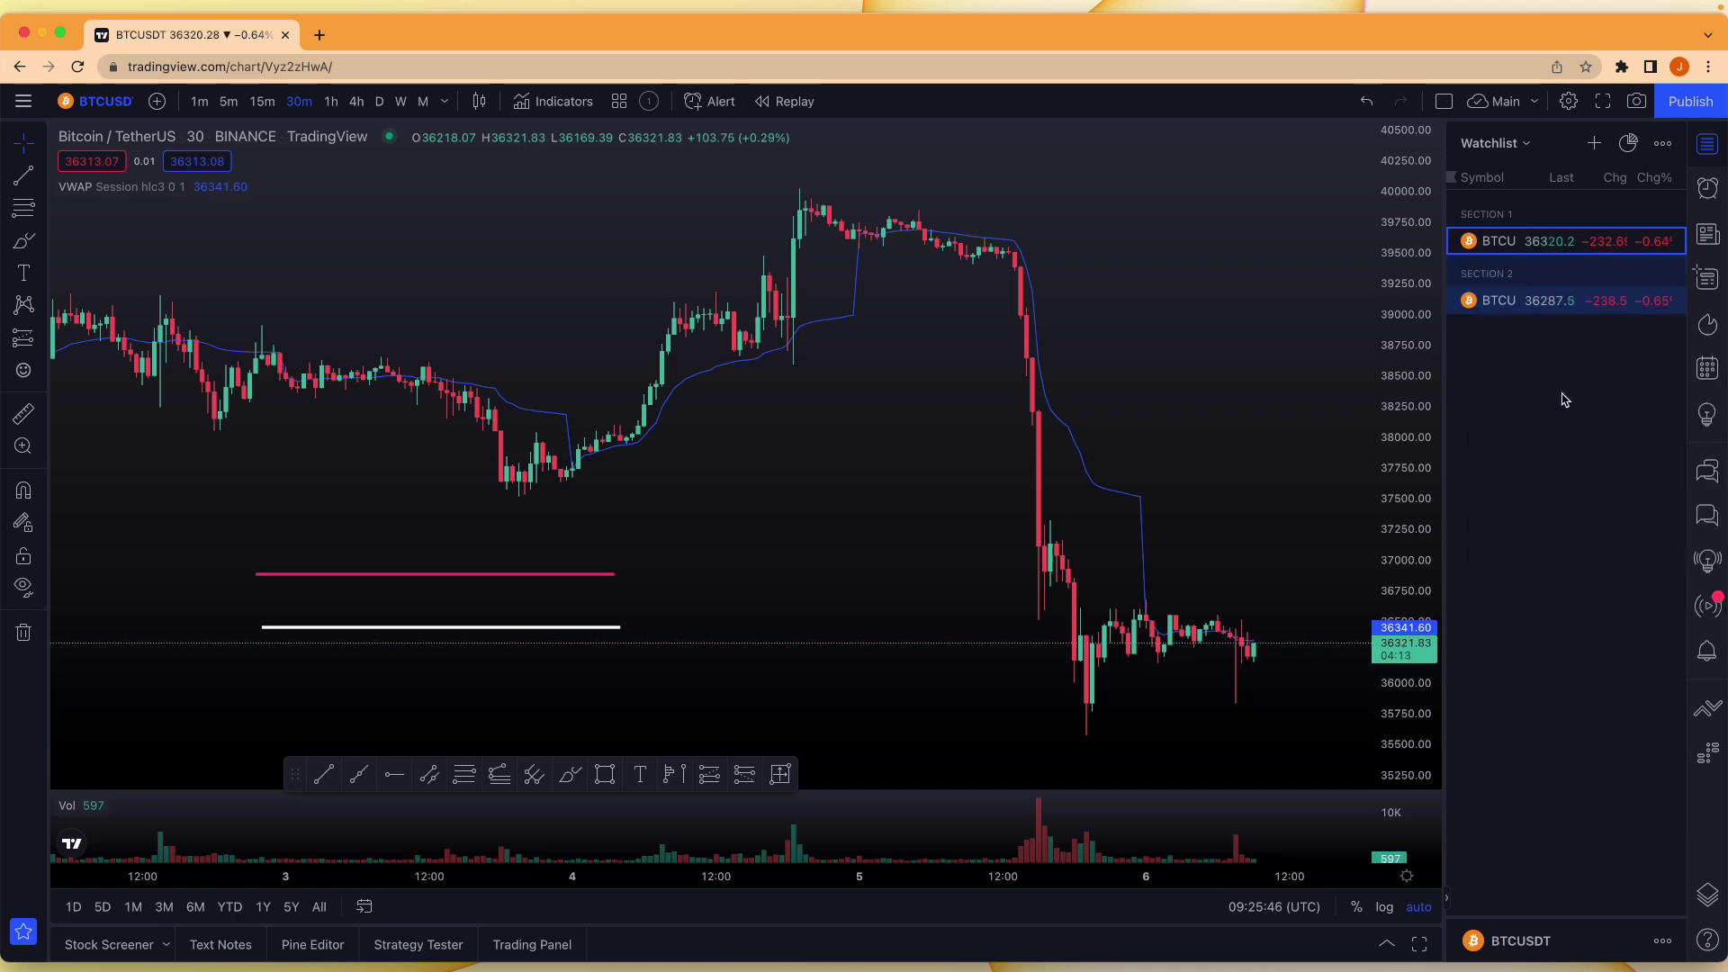
Rename SECTION 1 to 'SPOT' and SECTION 2 to 'PERP'
right_click(1494, 219)
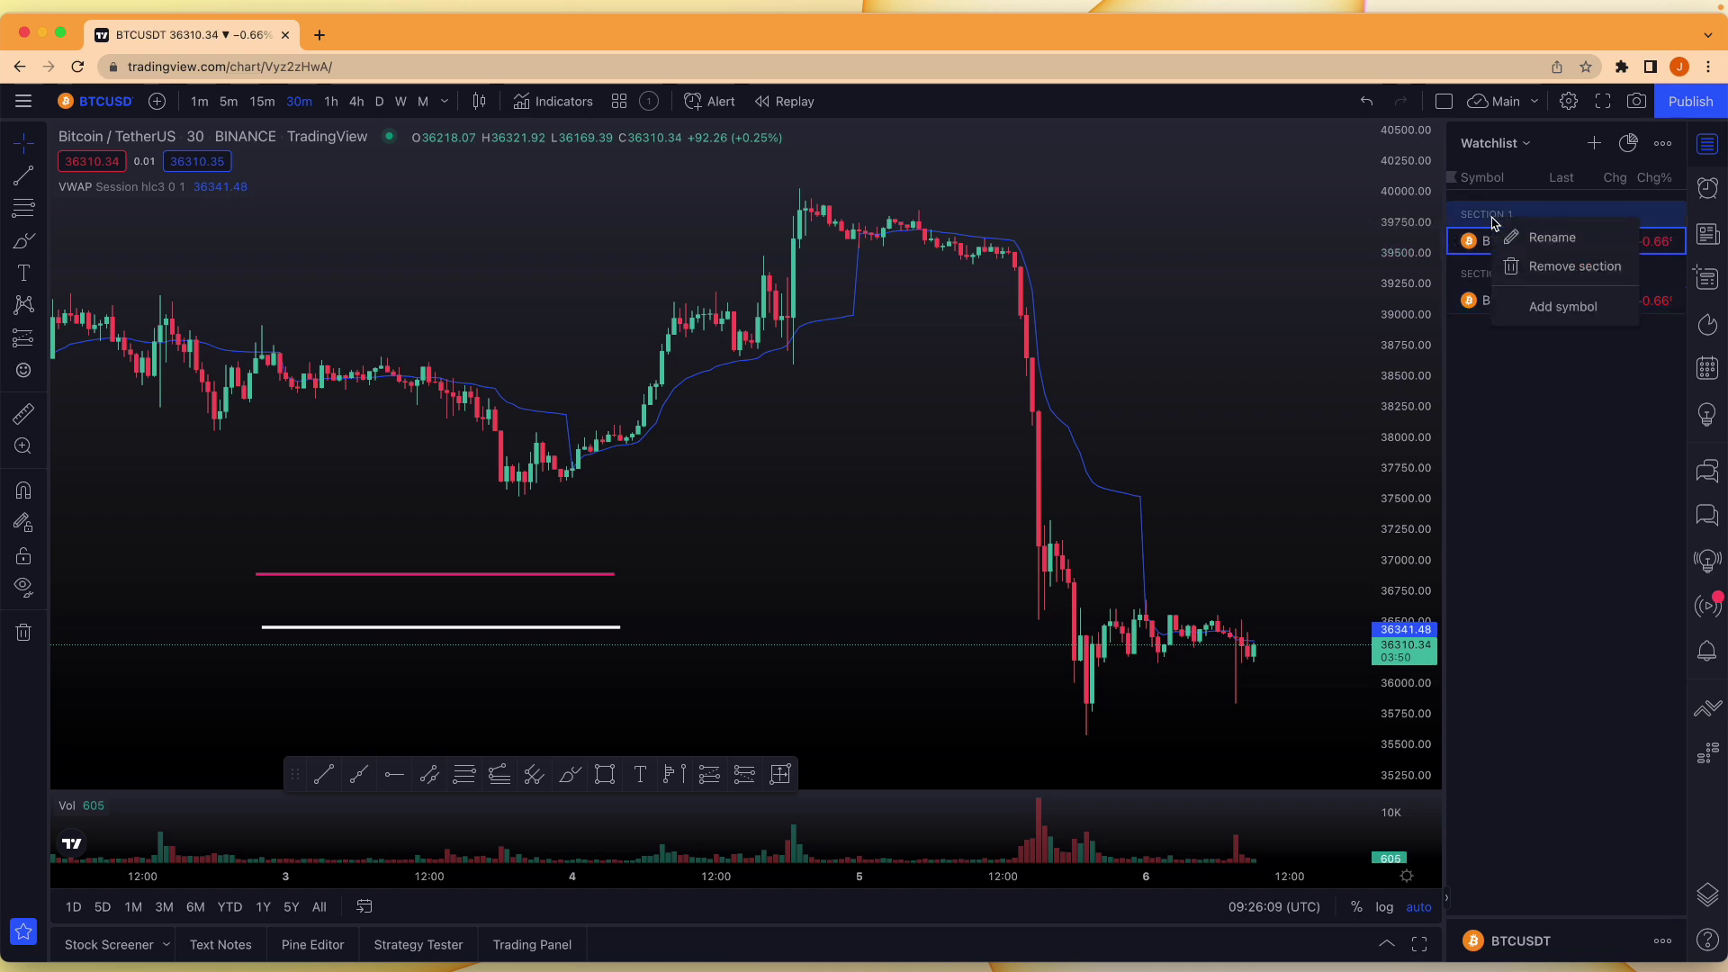
left_click(1570, 239)
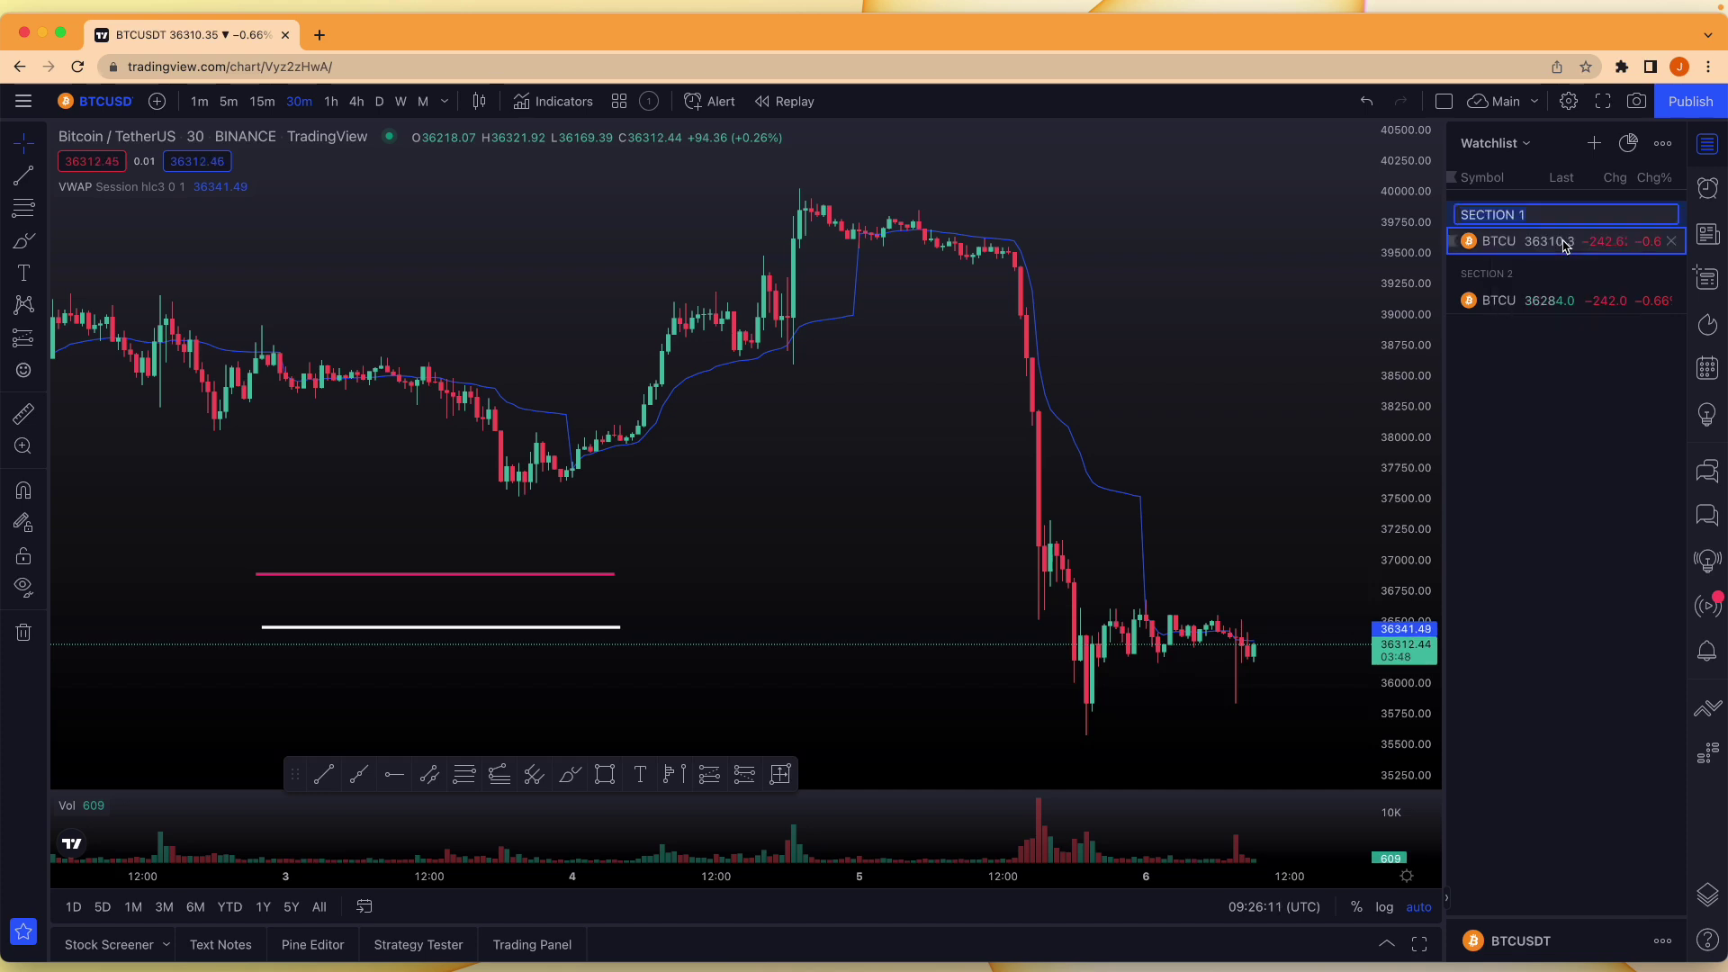
type("SPOT")
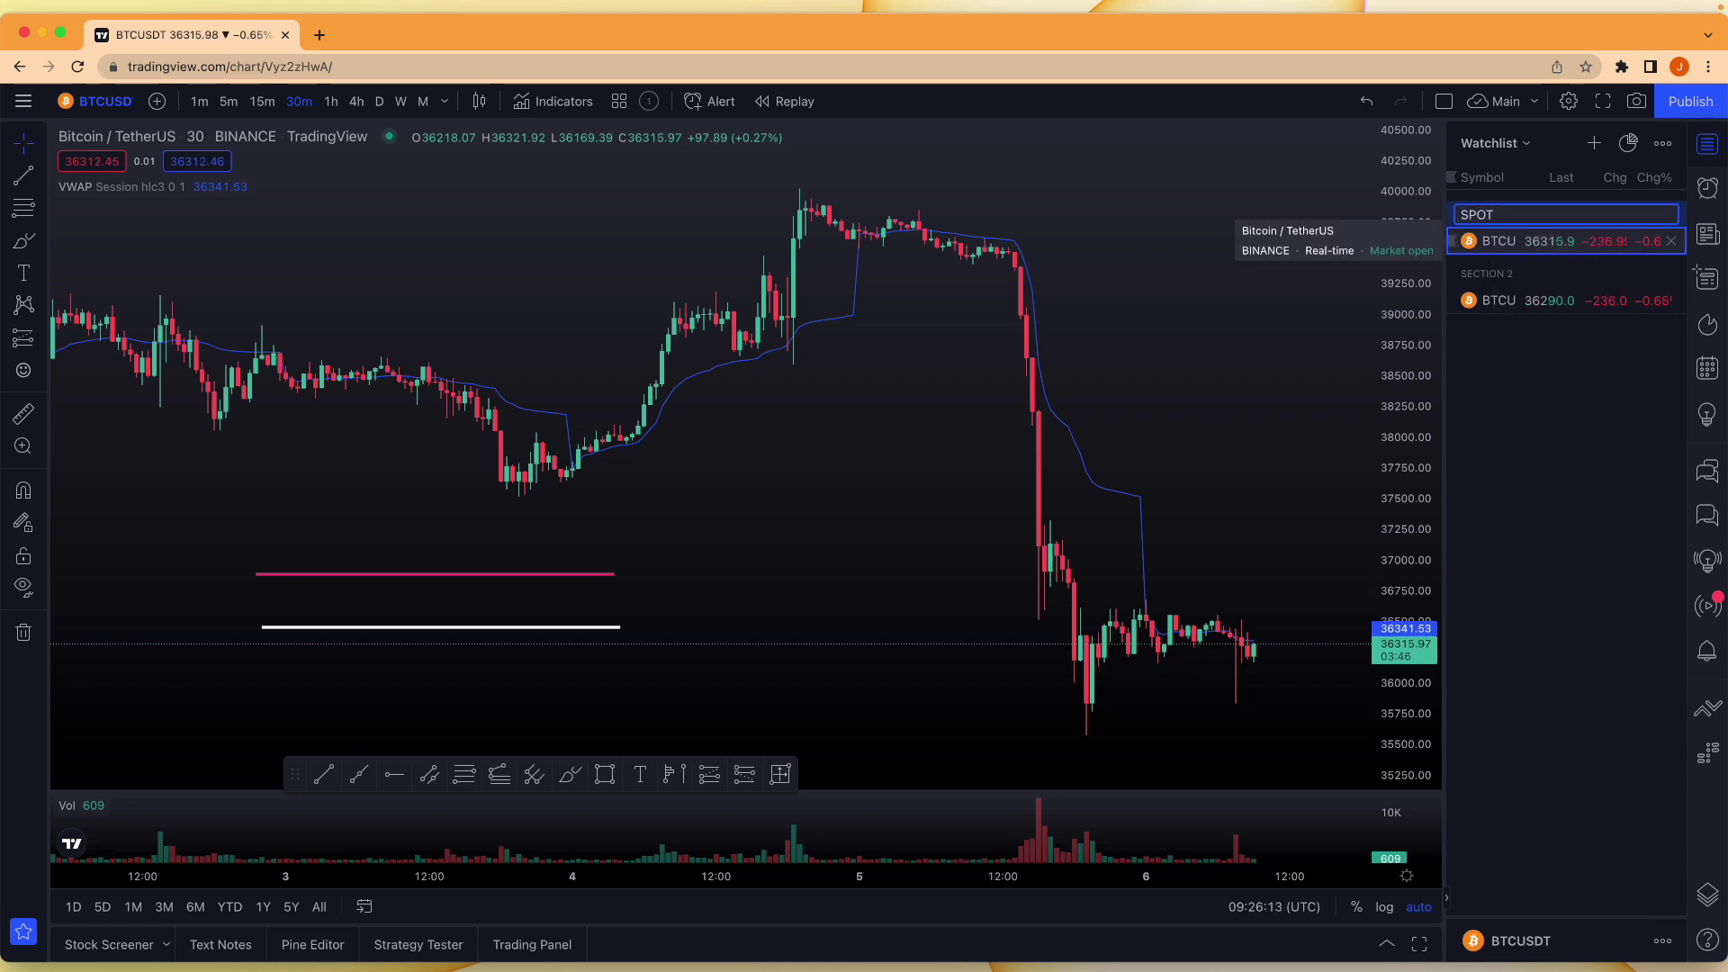
key("Return")
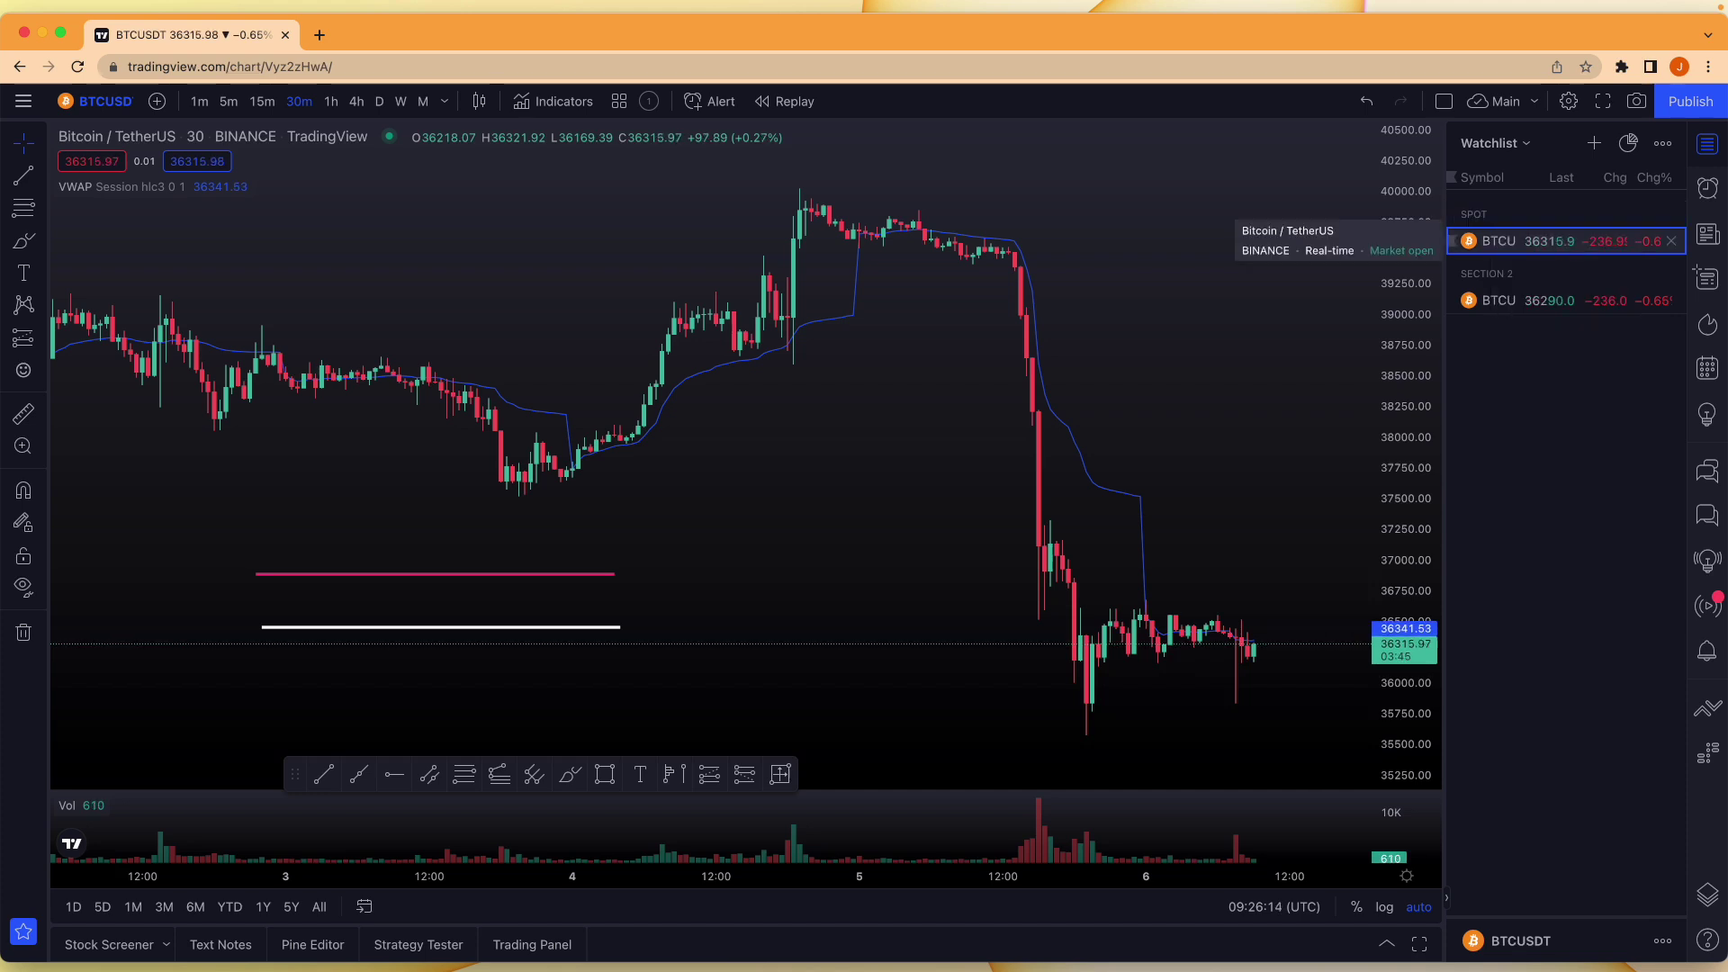
right_click(1499, 275)
left_click(1545, 298)
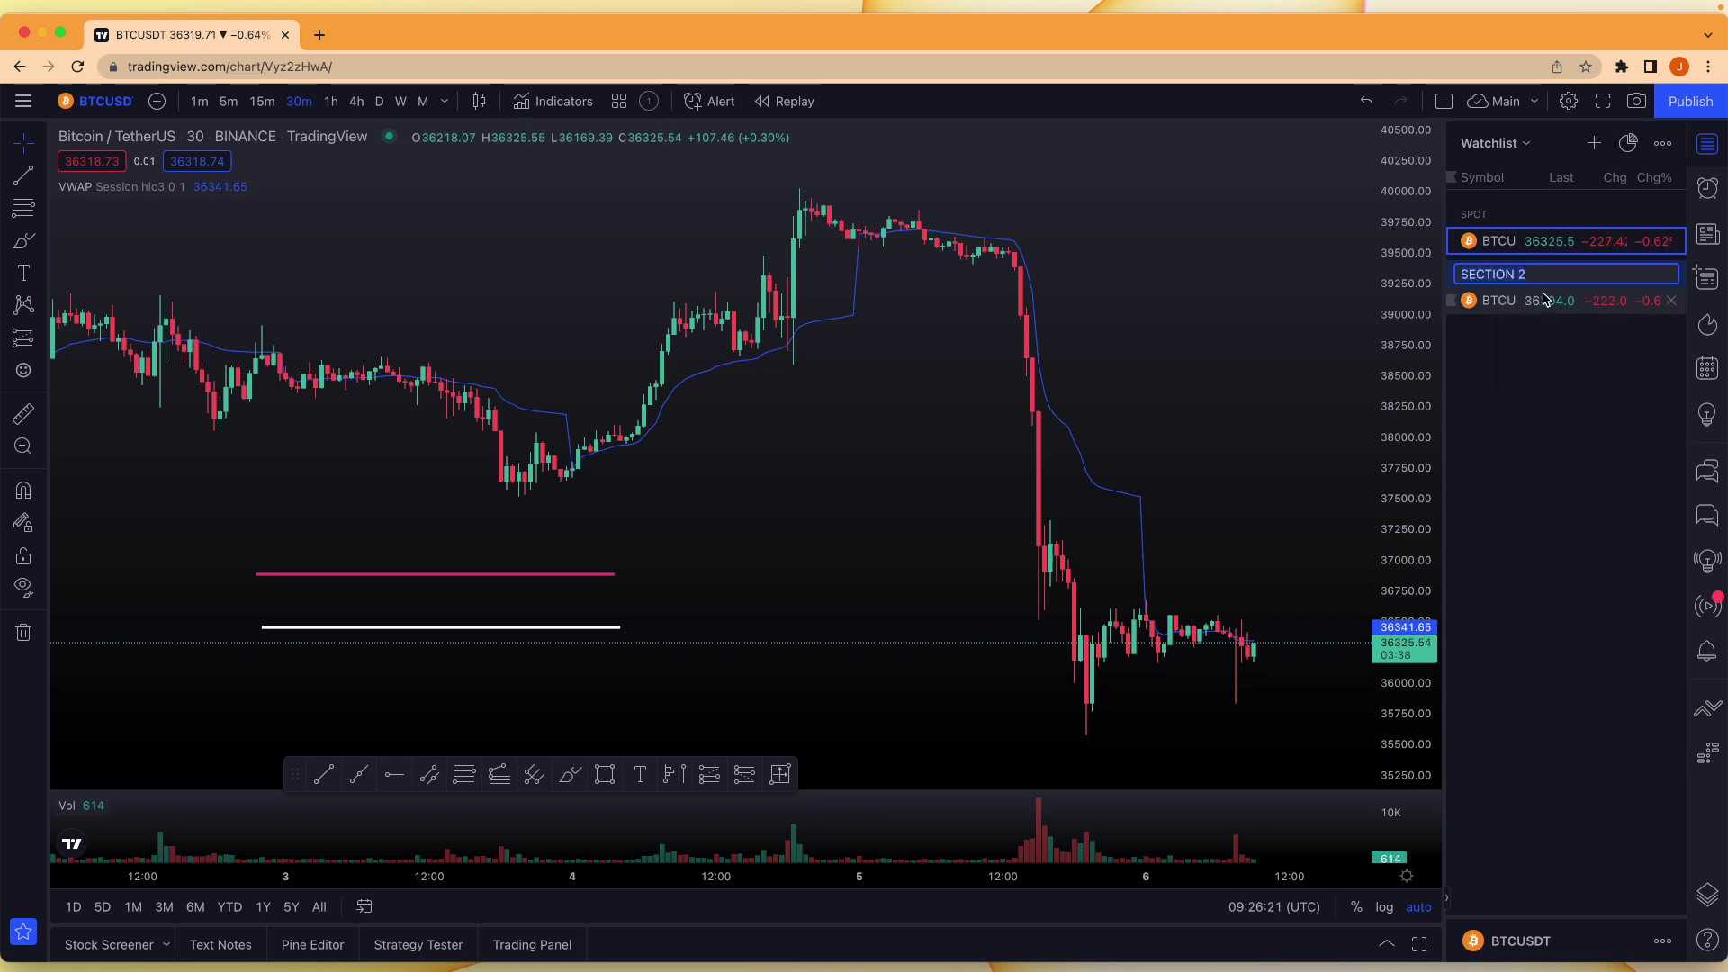
type("PERP")
key("Return")
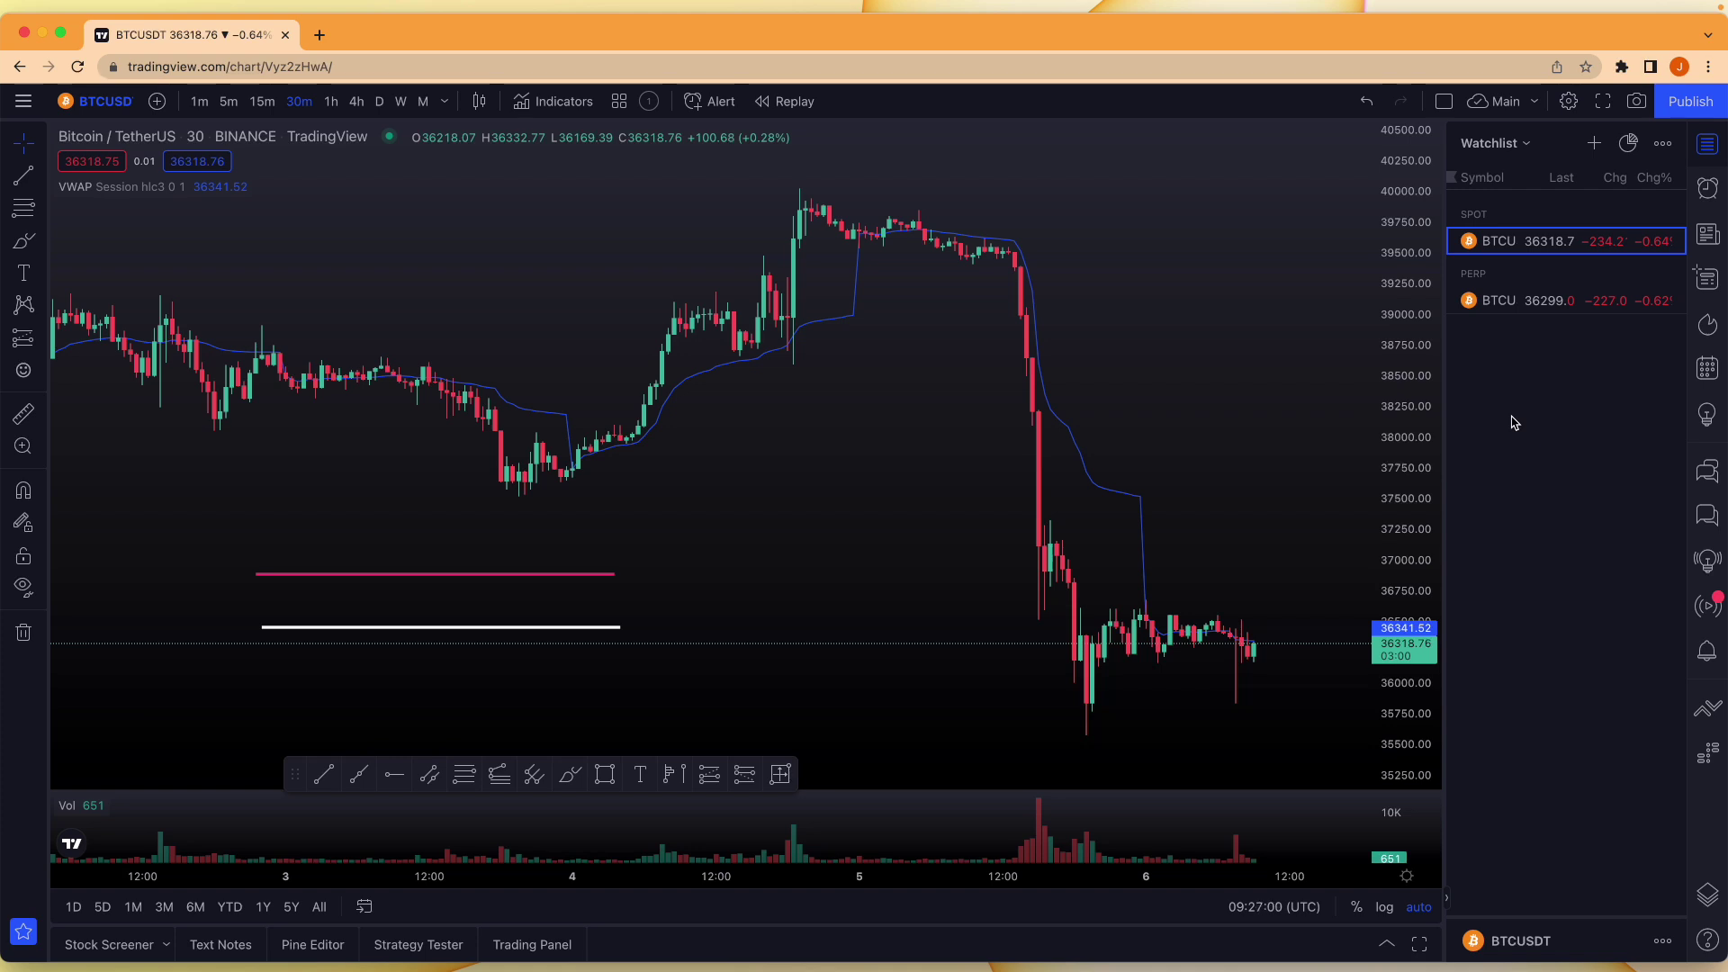
Flag the SPOT BTCUSDT symbol red and check the Red list in the watchlist selector
left_click(1527, 144)
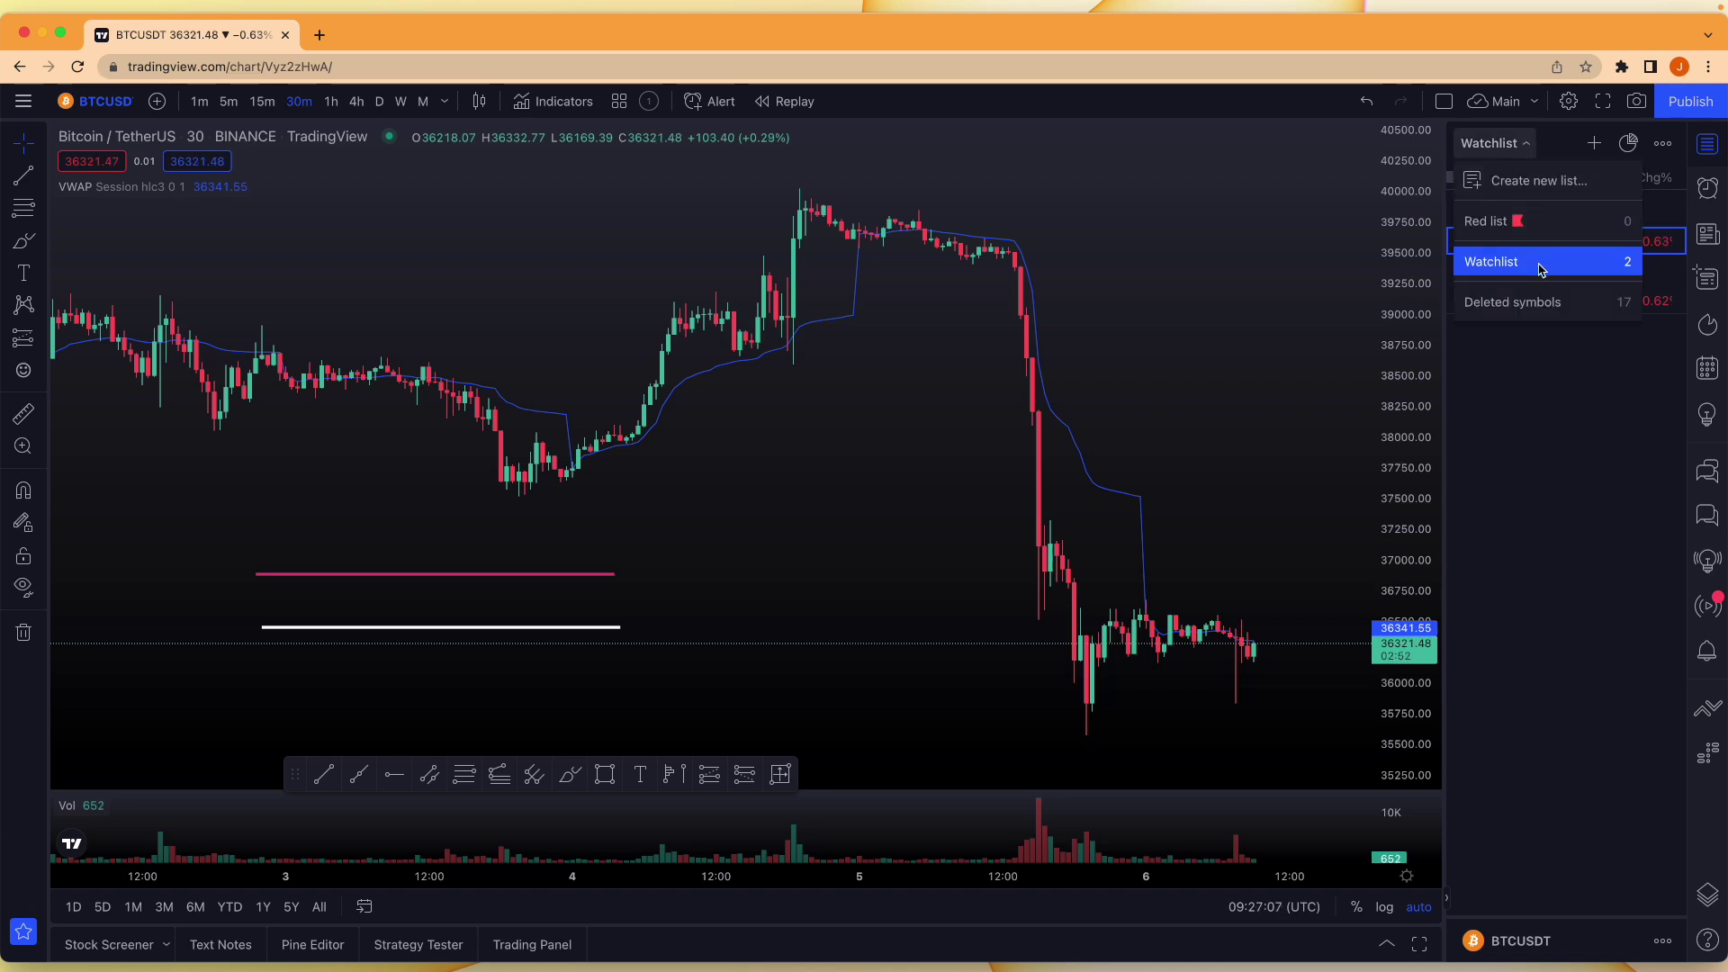
left_click(1594, 451)
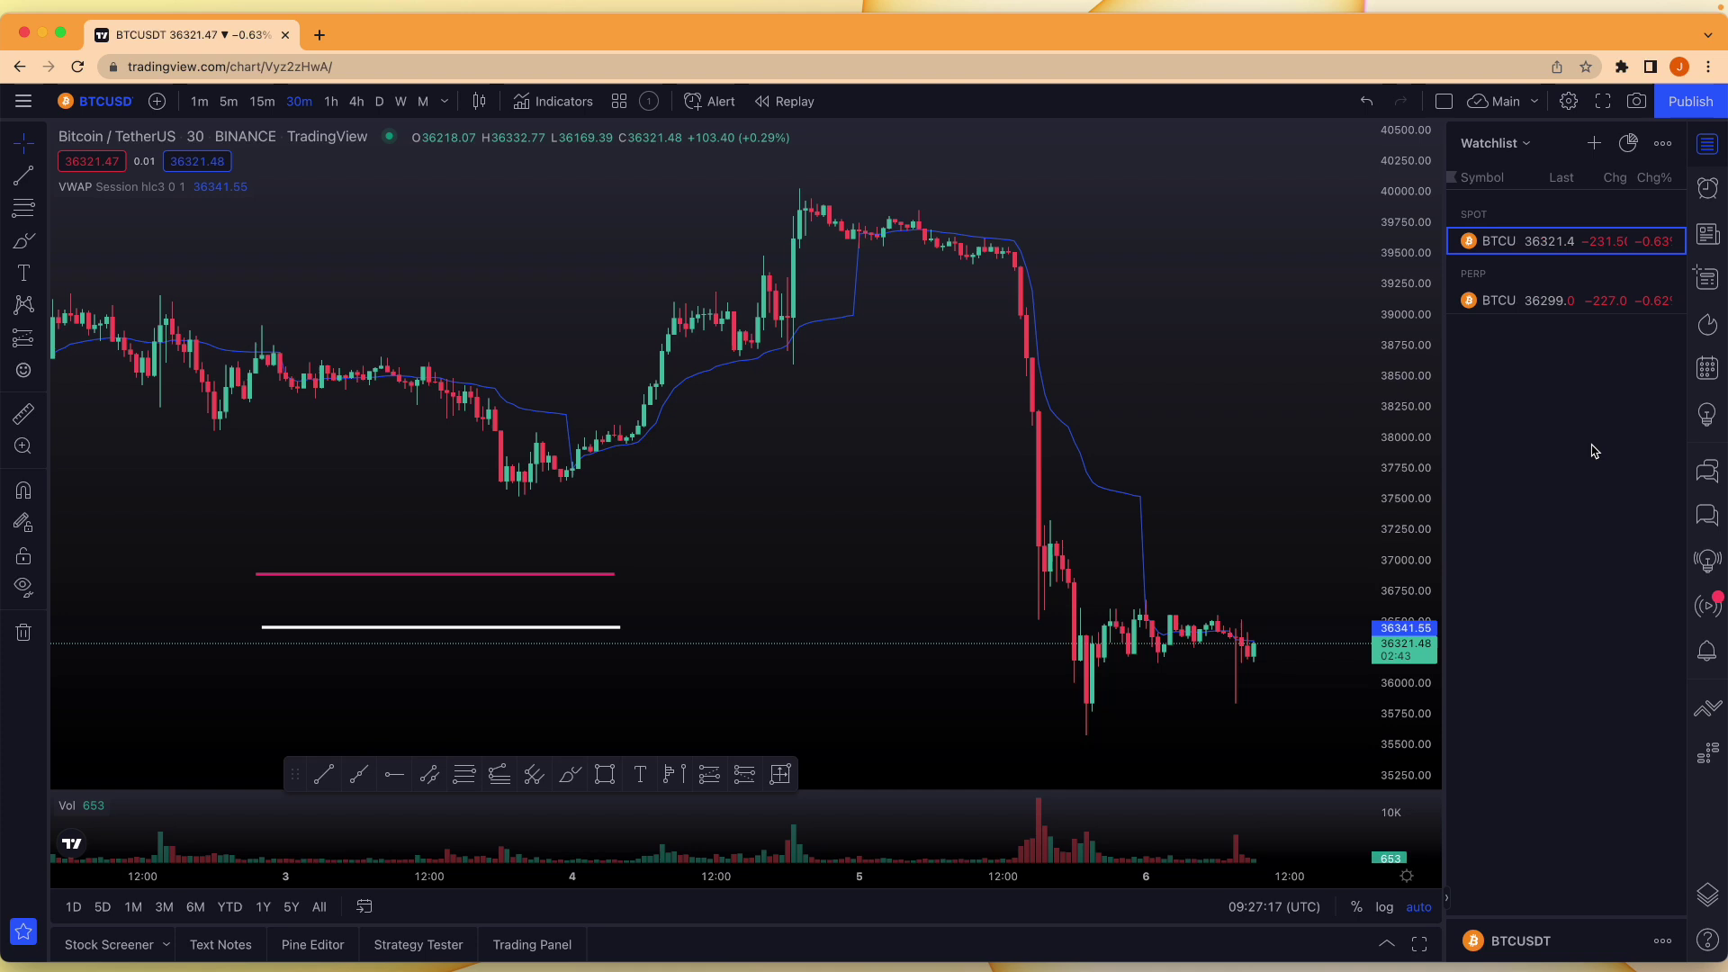
left_click(1536, 152)
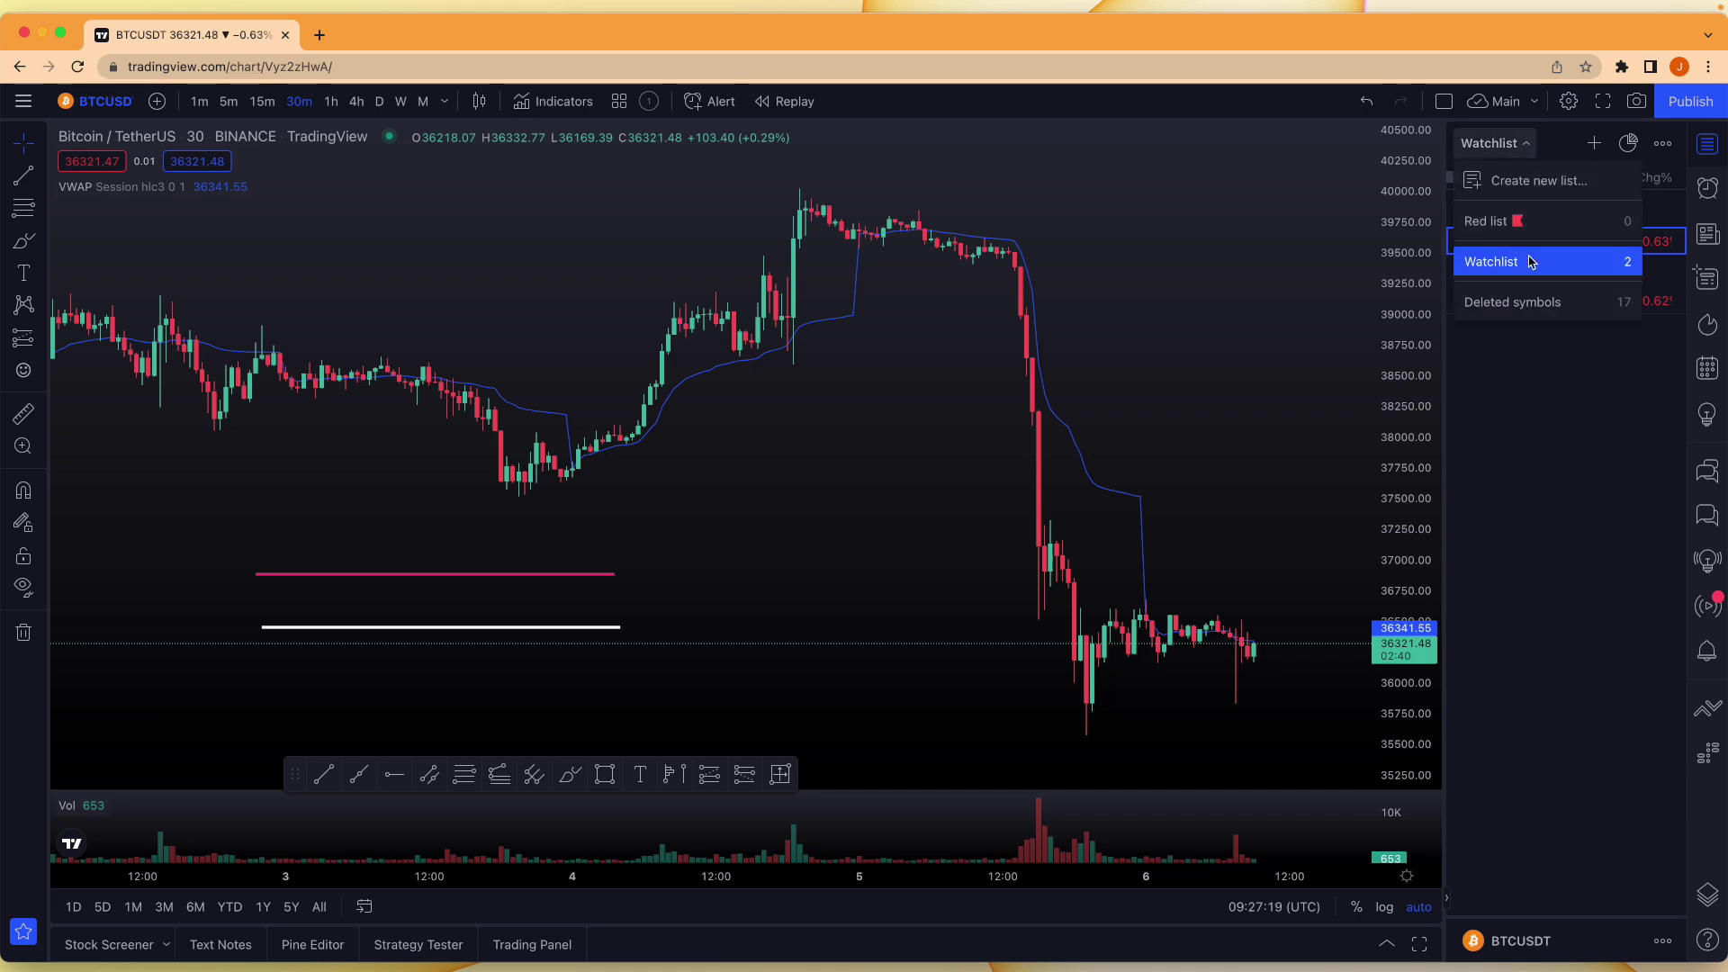
left_click(1577, 419)
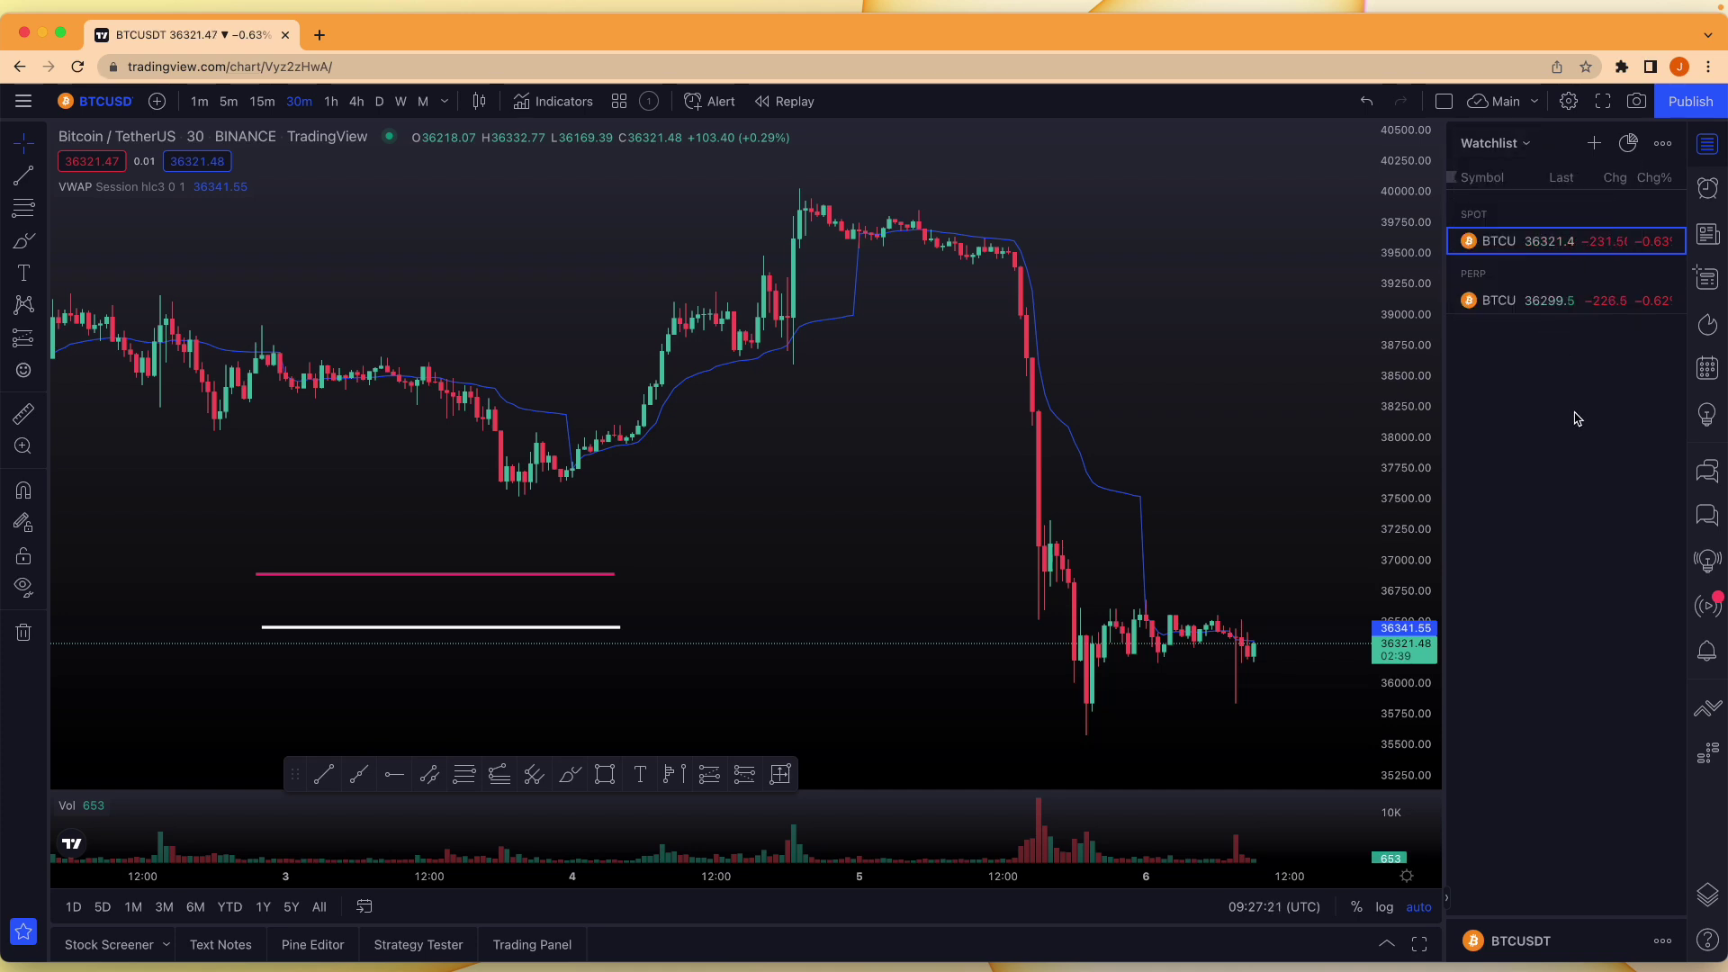
left_click(1460, 241)
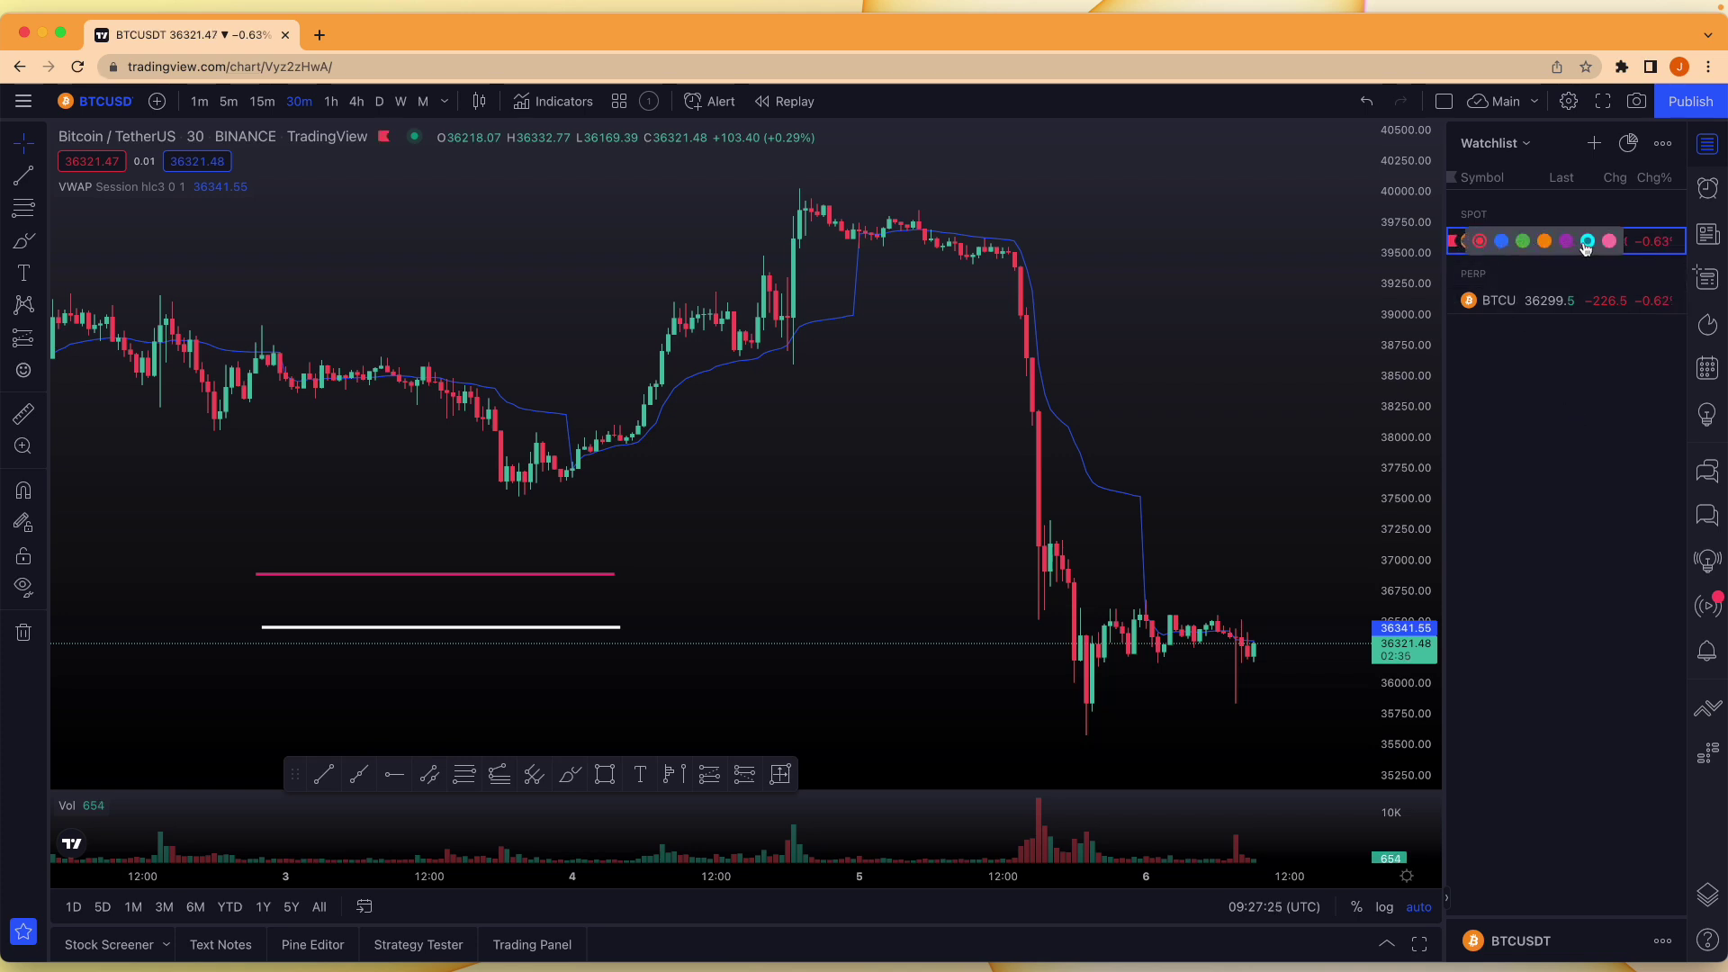
left_click(1530, 146)
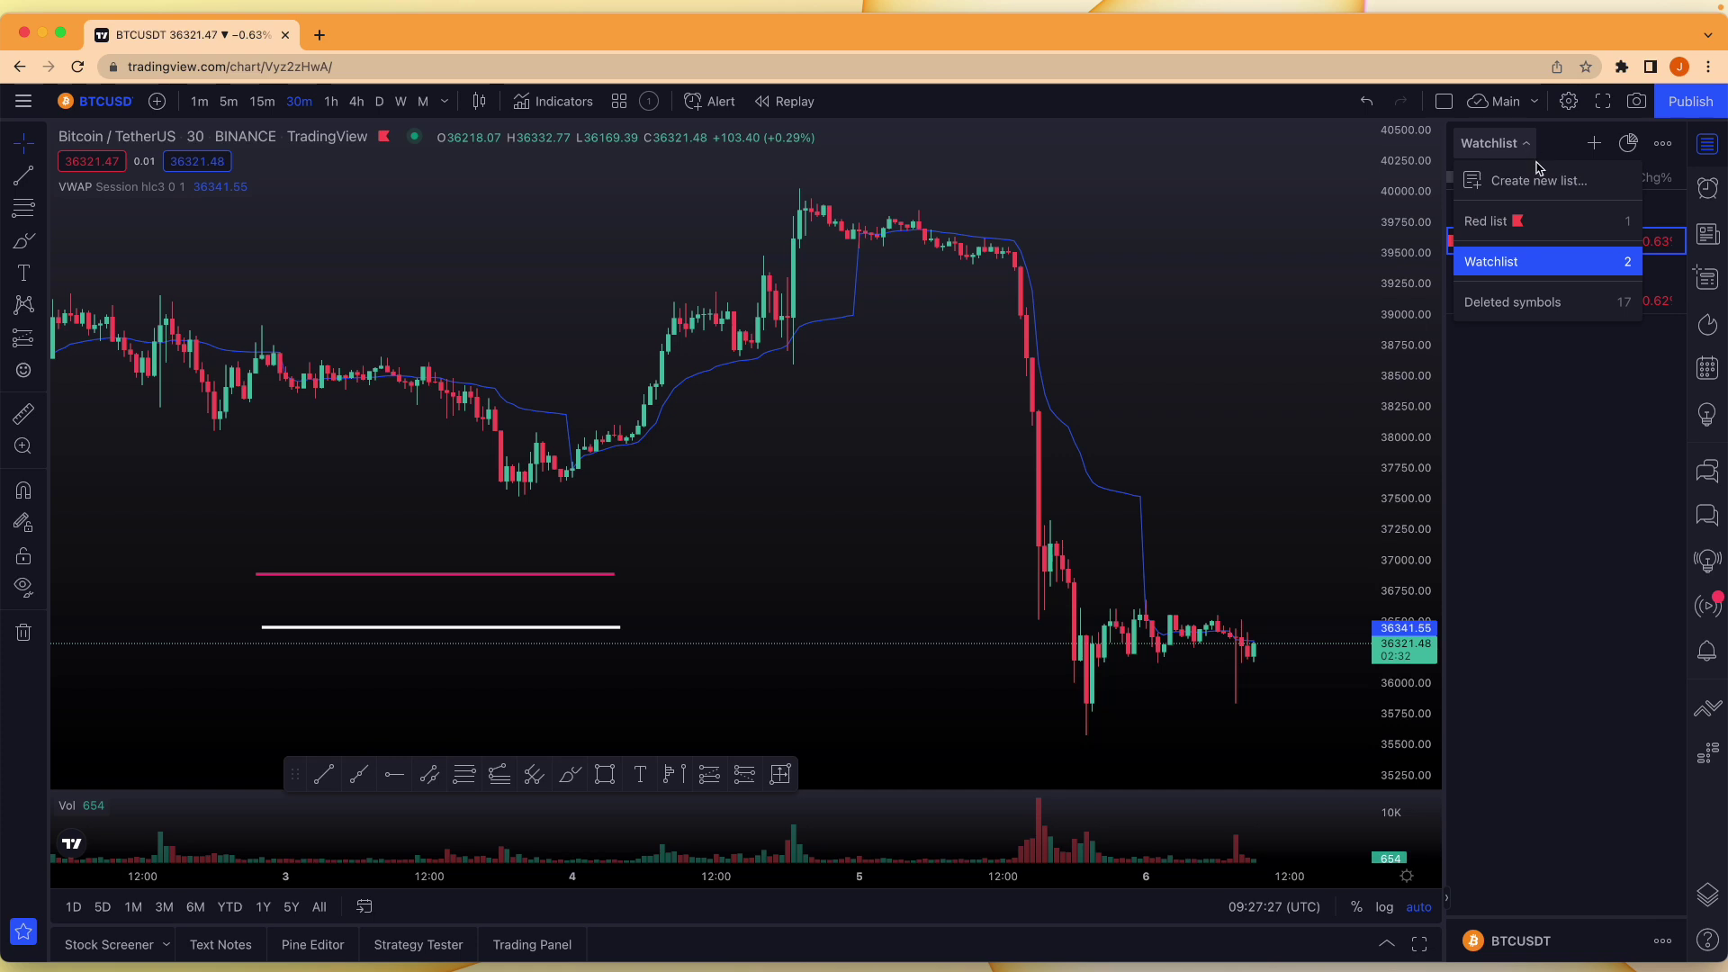
left_click(1570, 485)
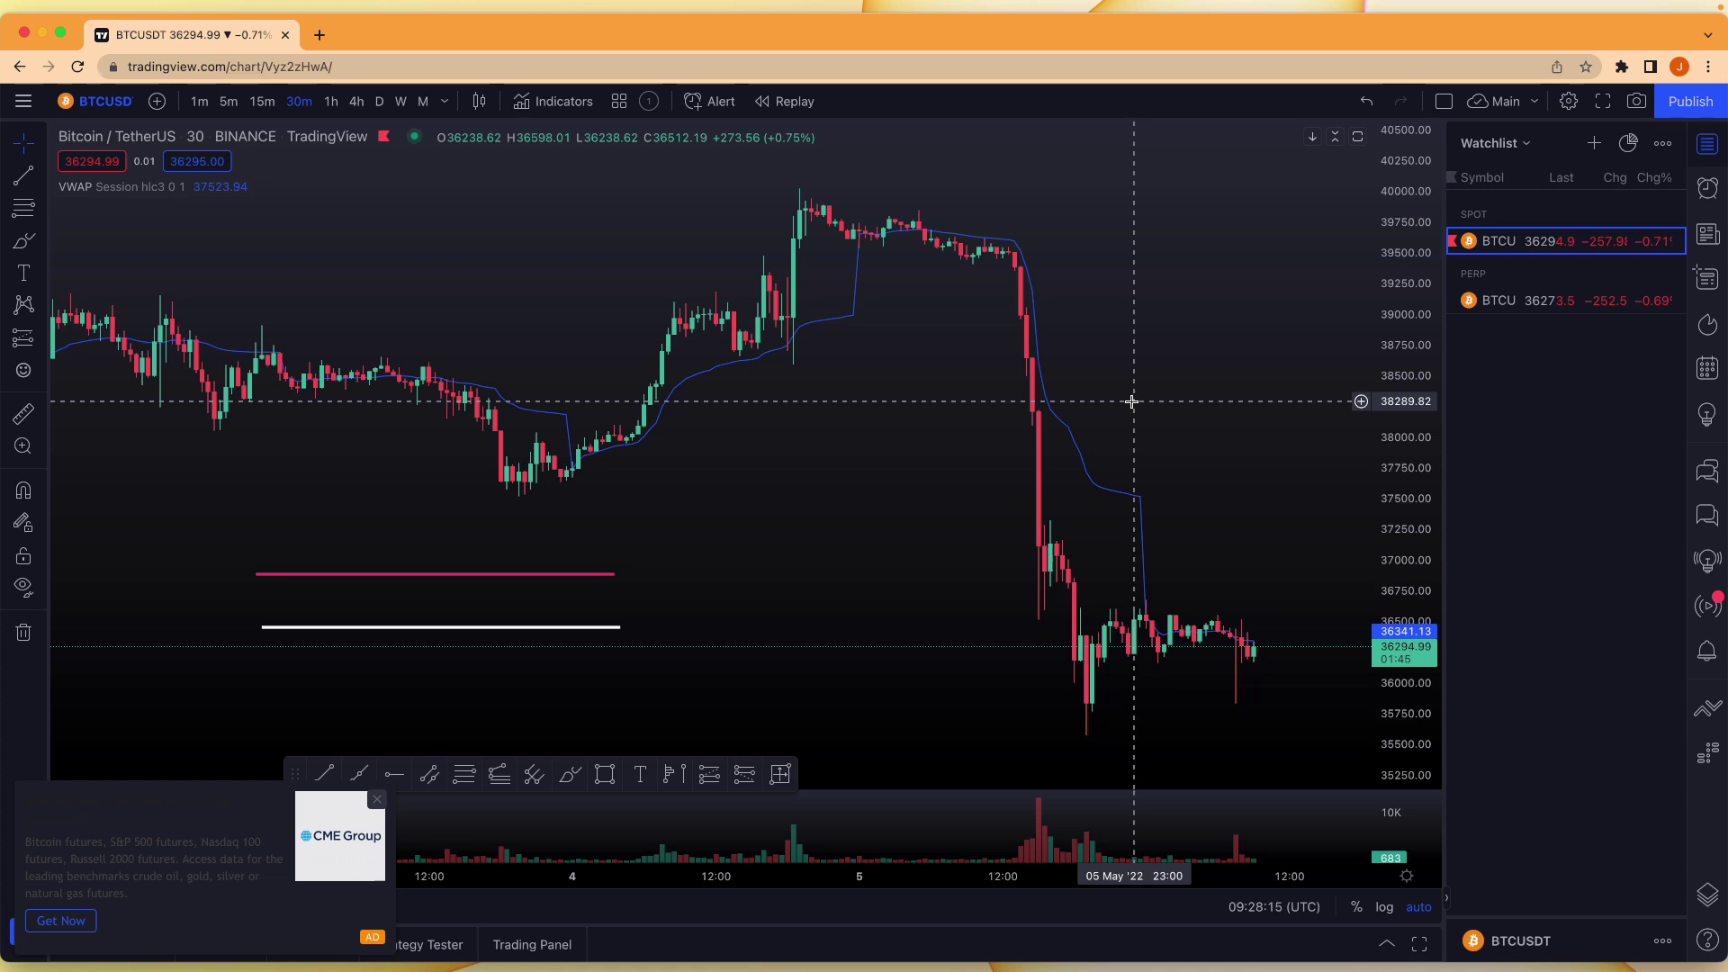
Add a BTCUSDT price alert at 36619.96 from the price-scale + menu
right_click(1193, 316)
left_click(1165, 270)
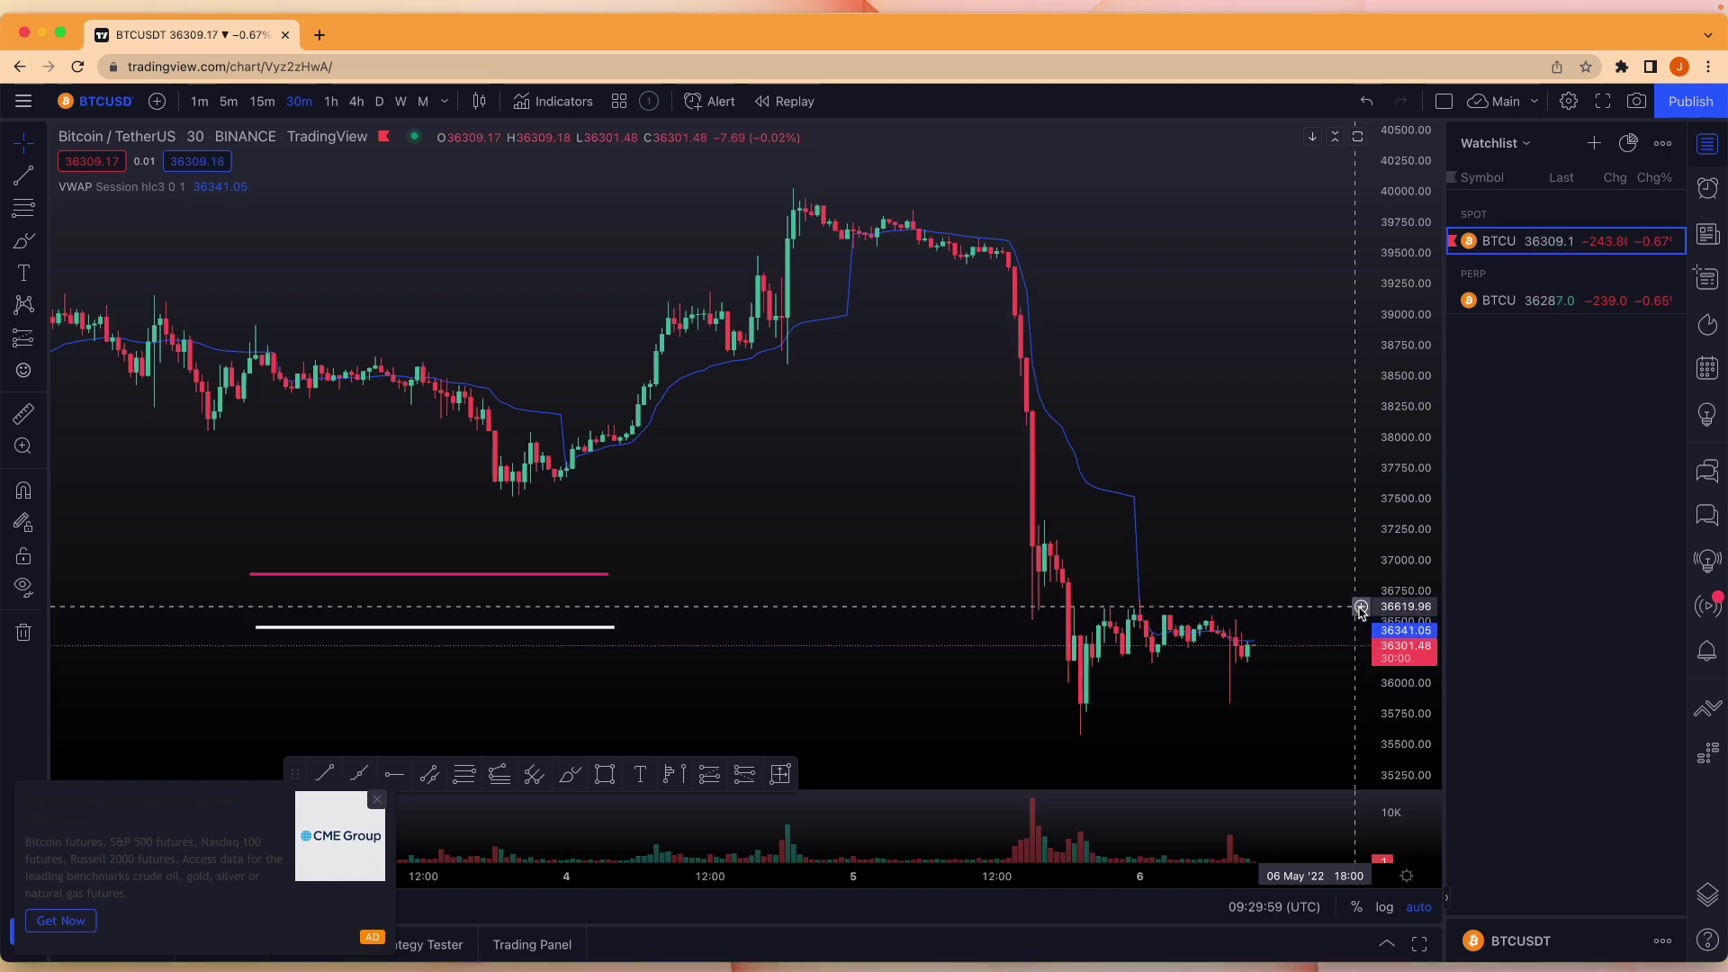
left_click(1360, 610)
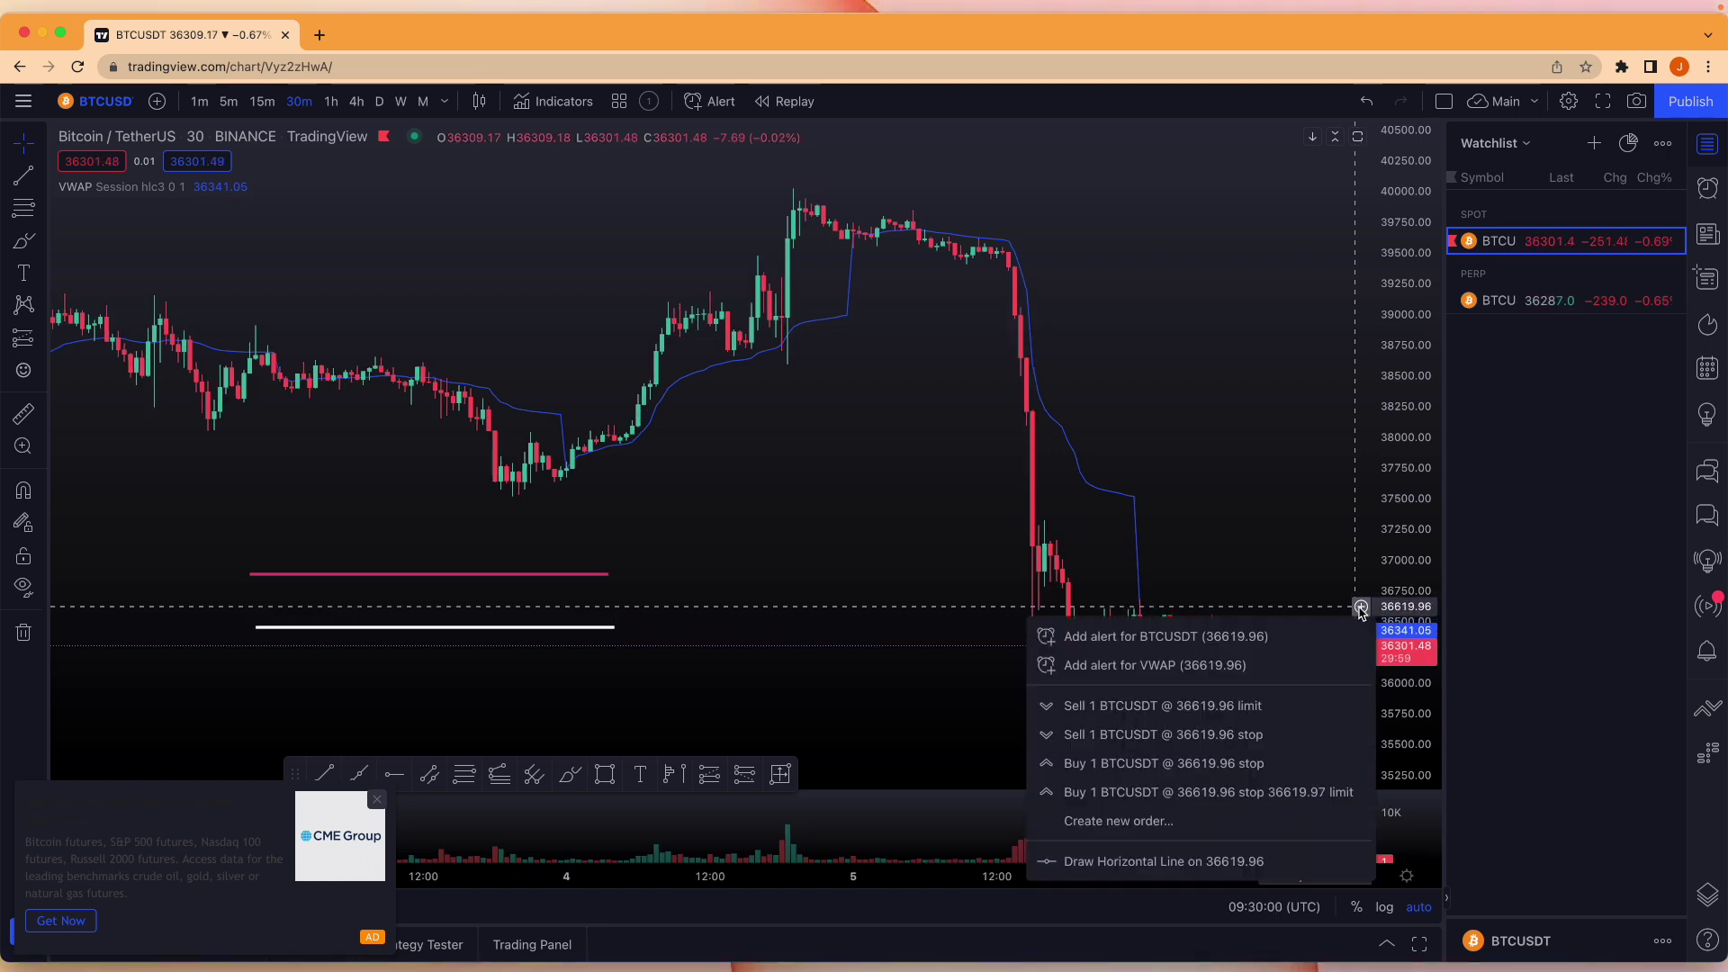
left_click(1265, 632)
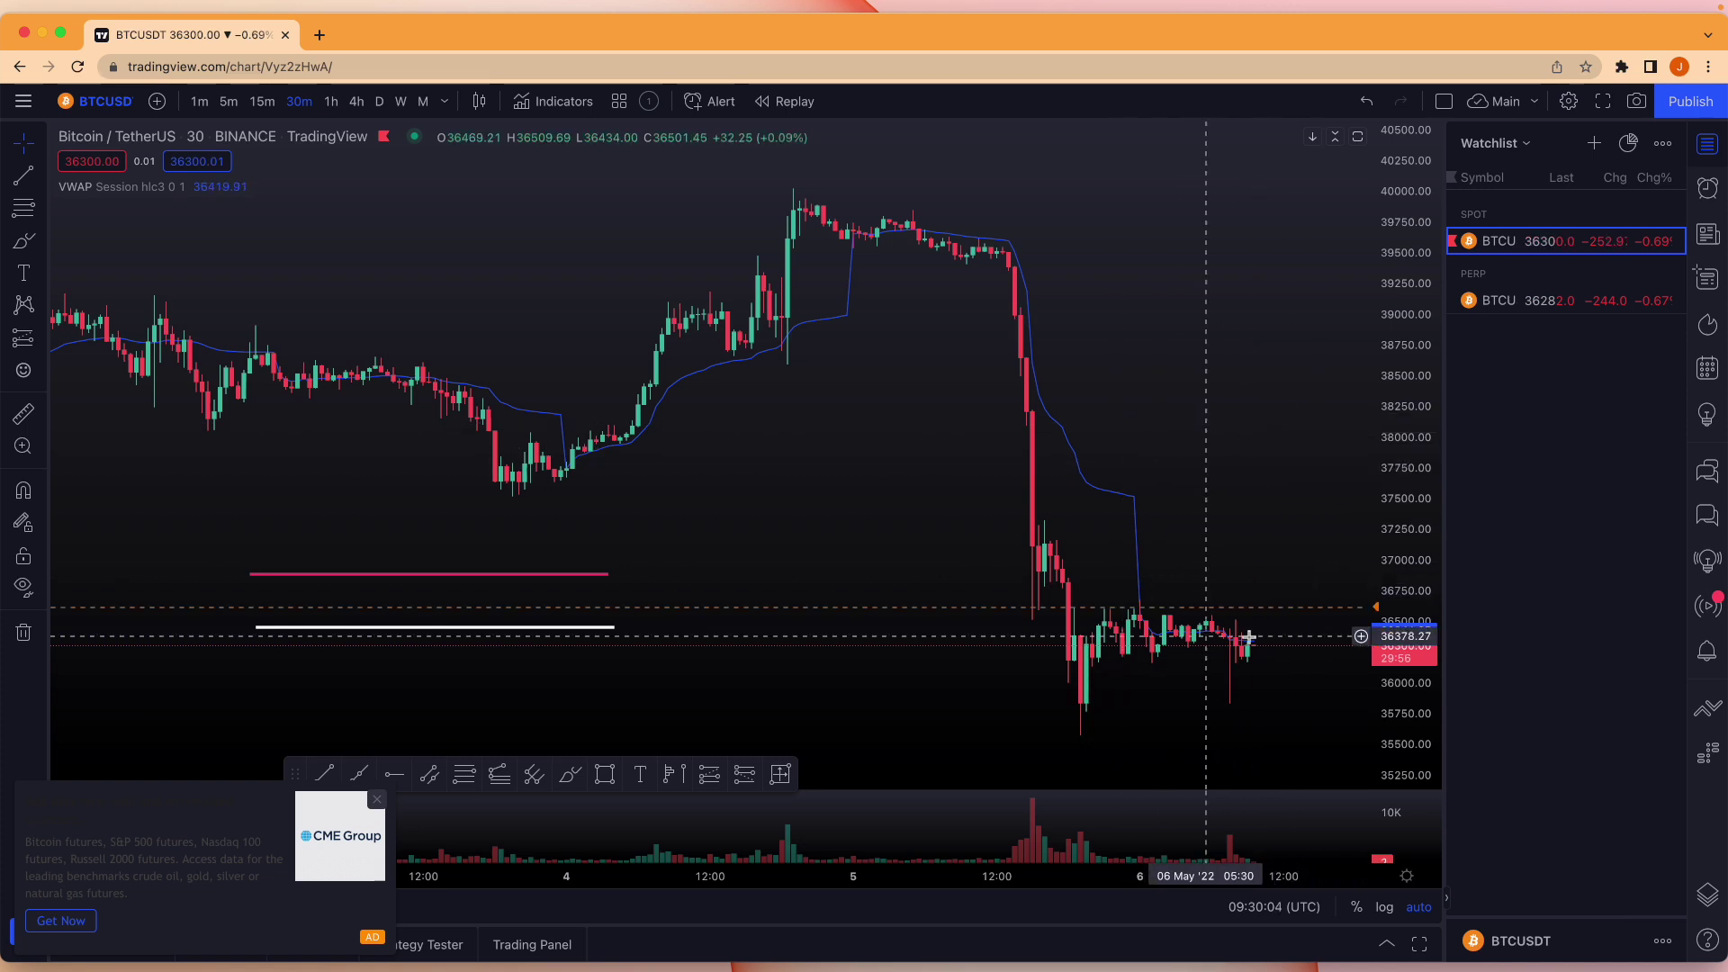
Change the alert value to 36675.63 and keep it triggering Only Once
double_click(1344, 613)
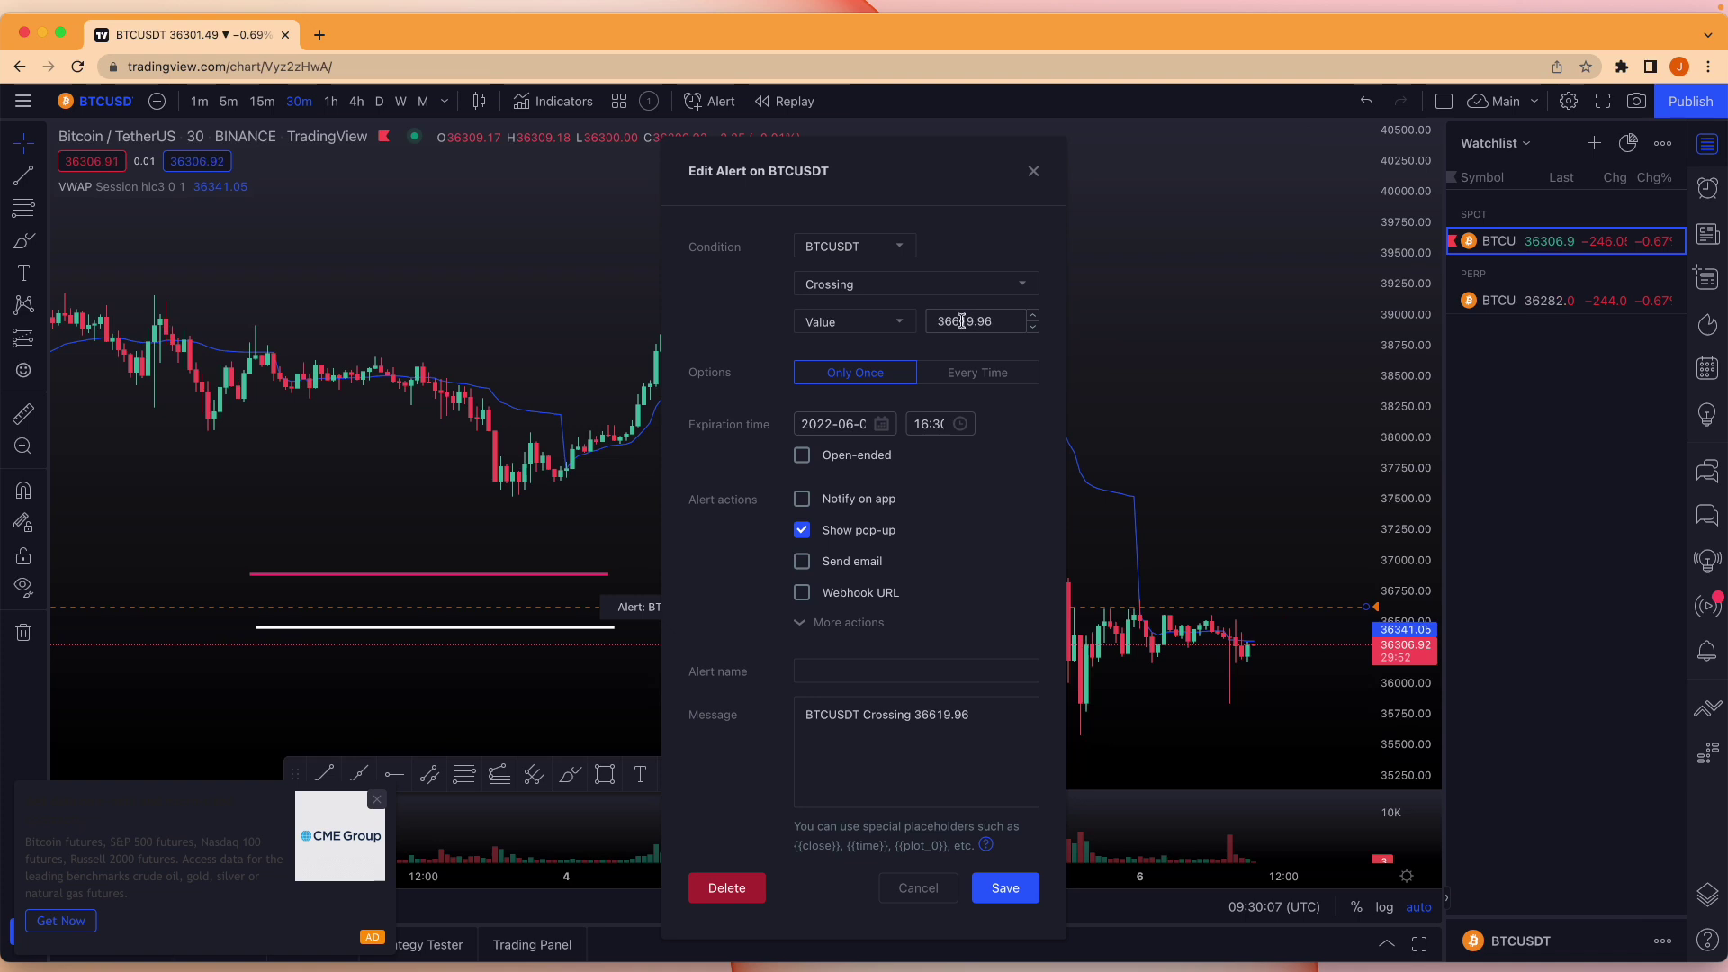
left_click_drag(961, 321, 1012, 322)
type("75.6")
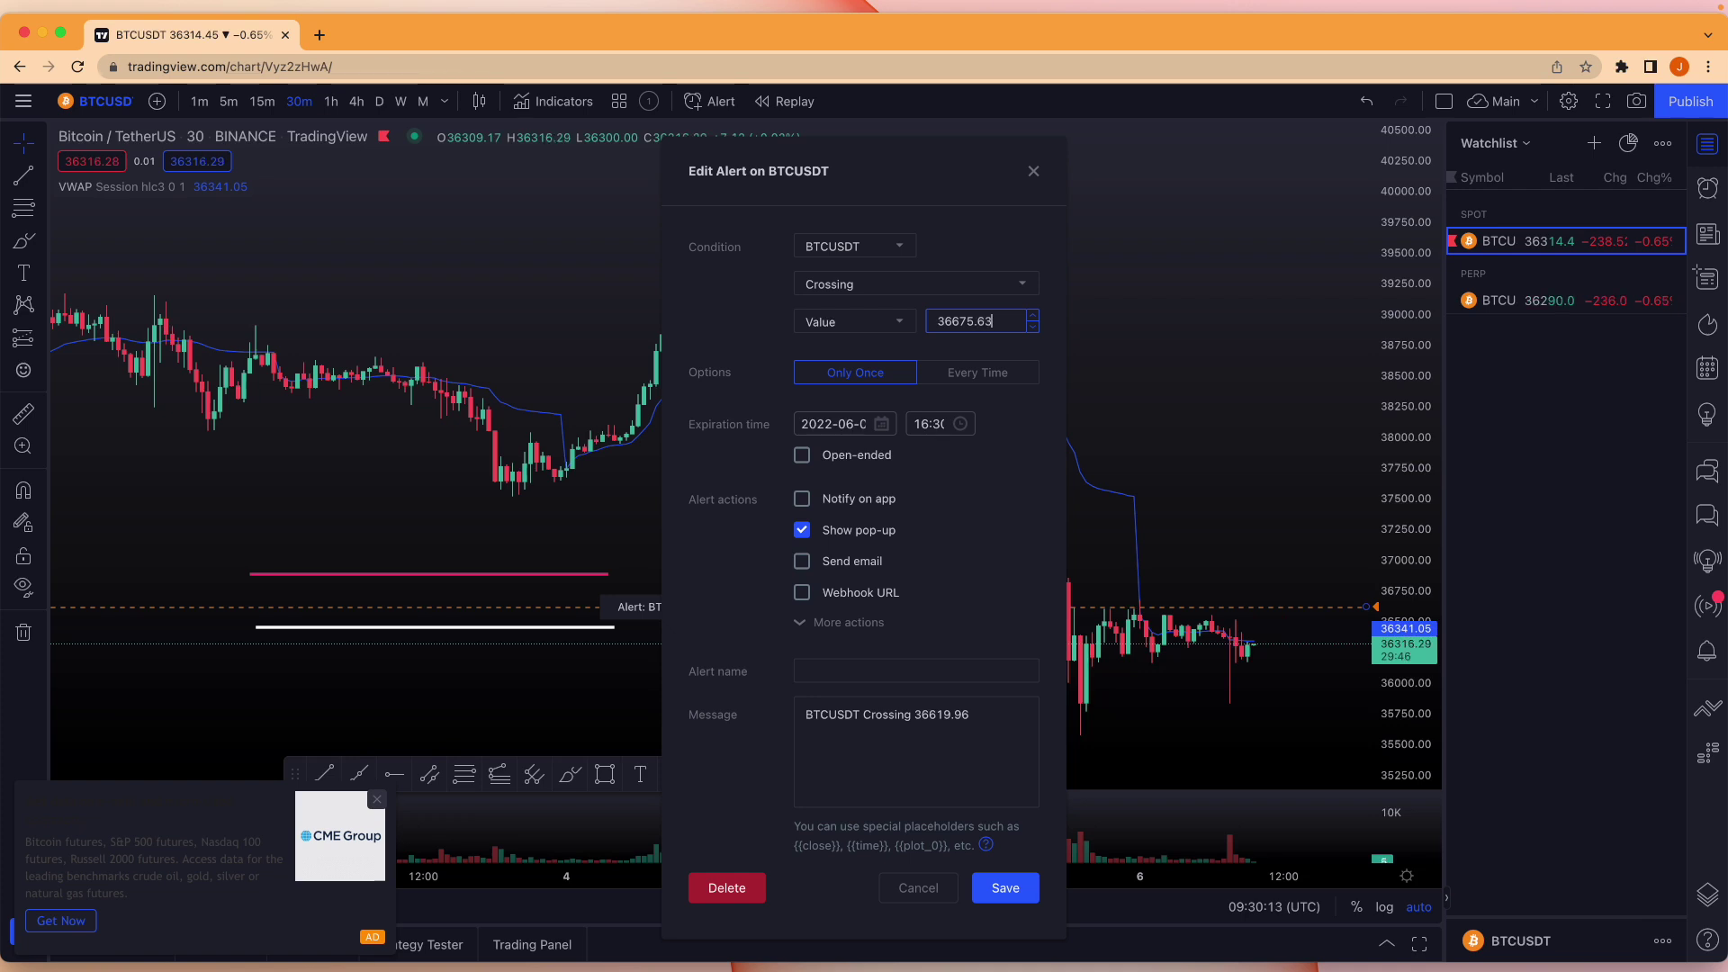
type("3")
left_click(972, 543)
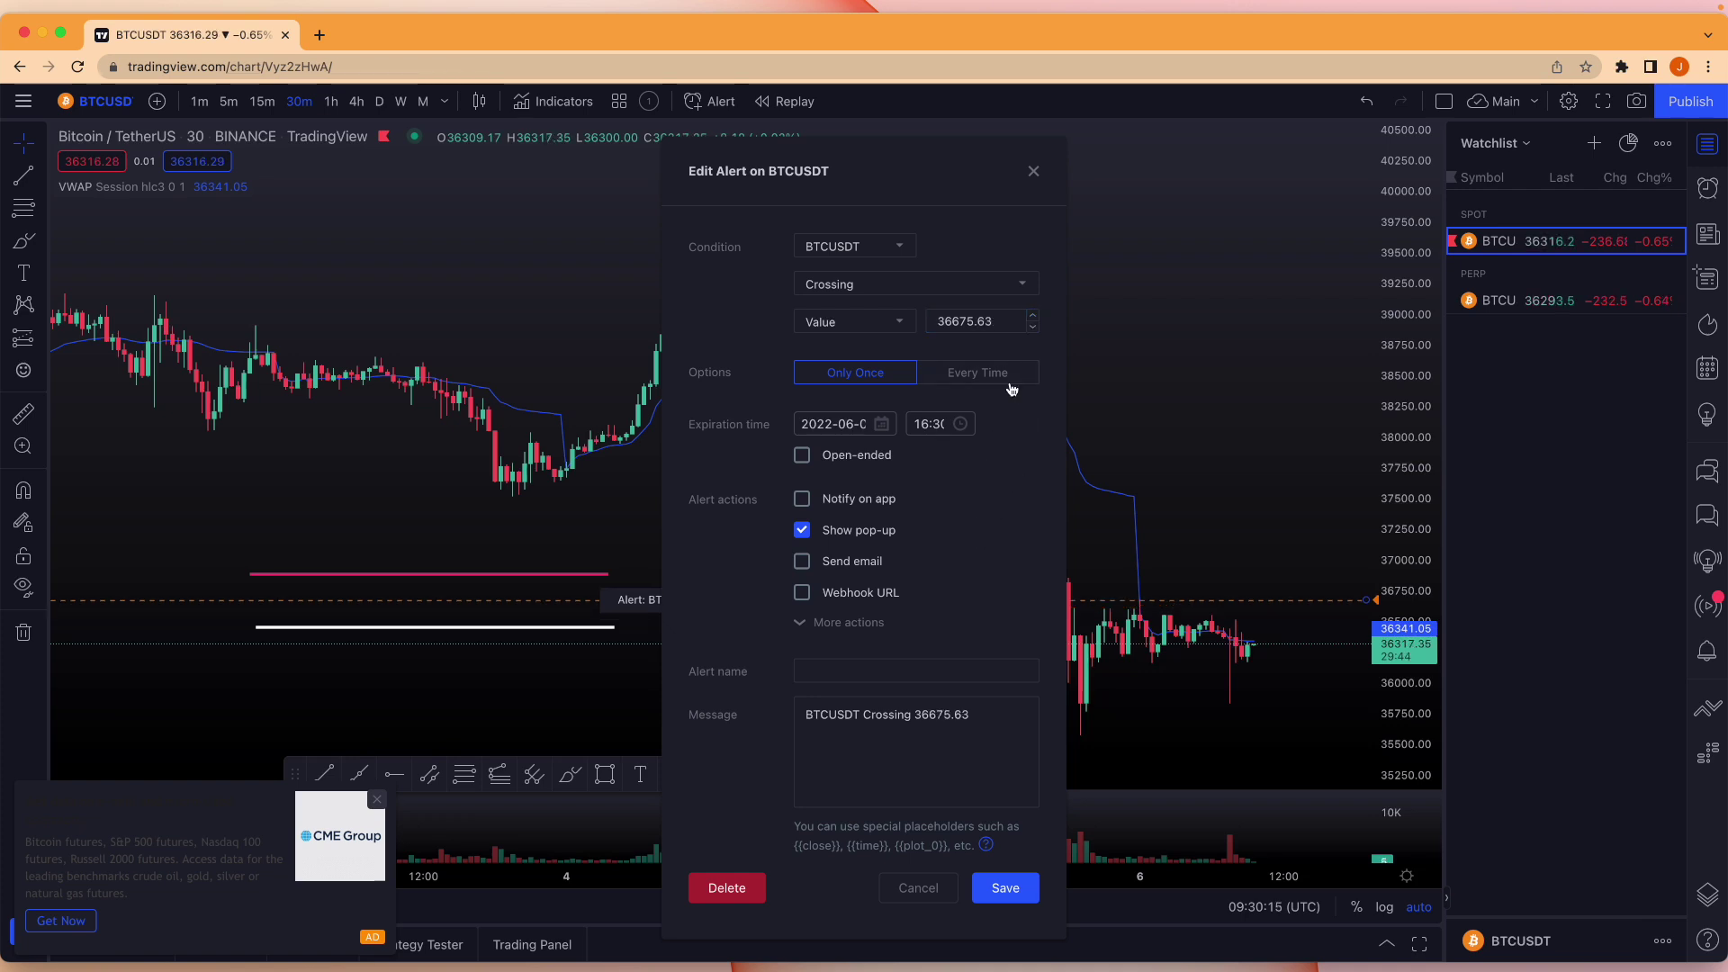
left_click(905, 378)
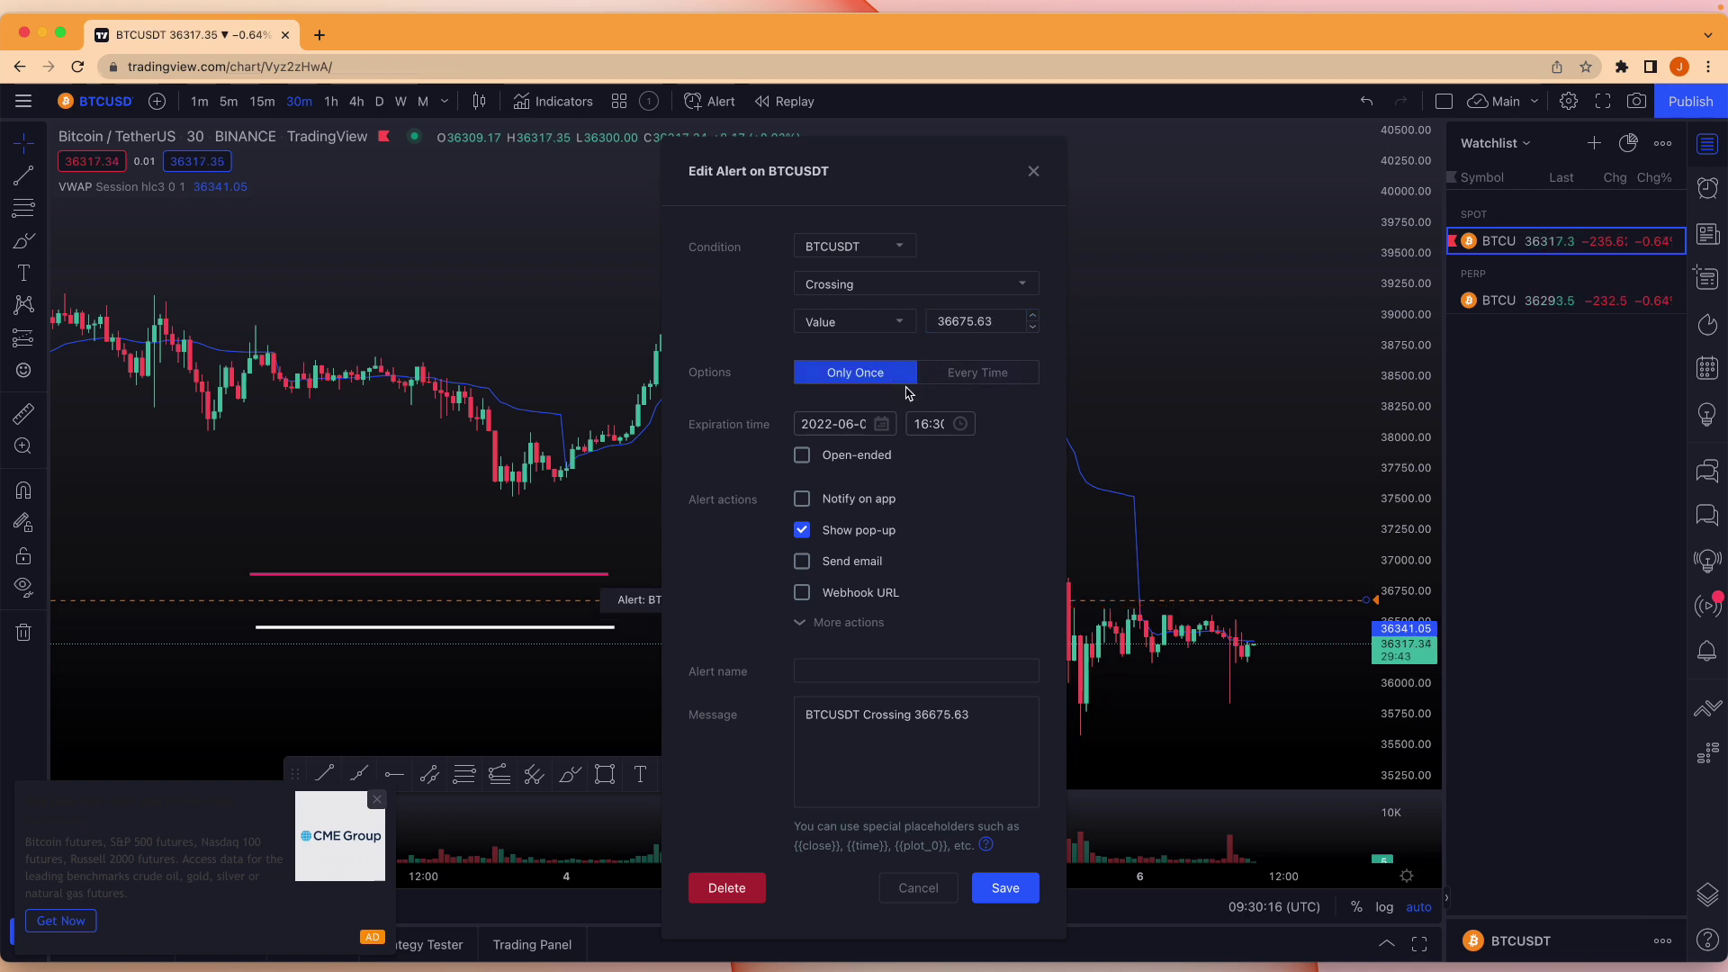
left_click(981, 372)
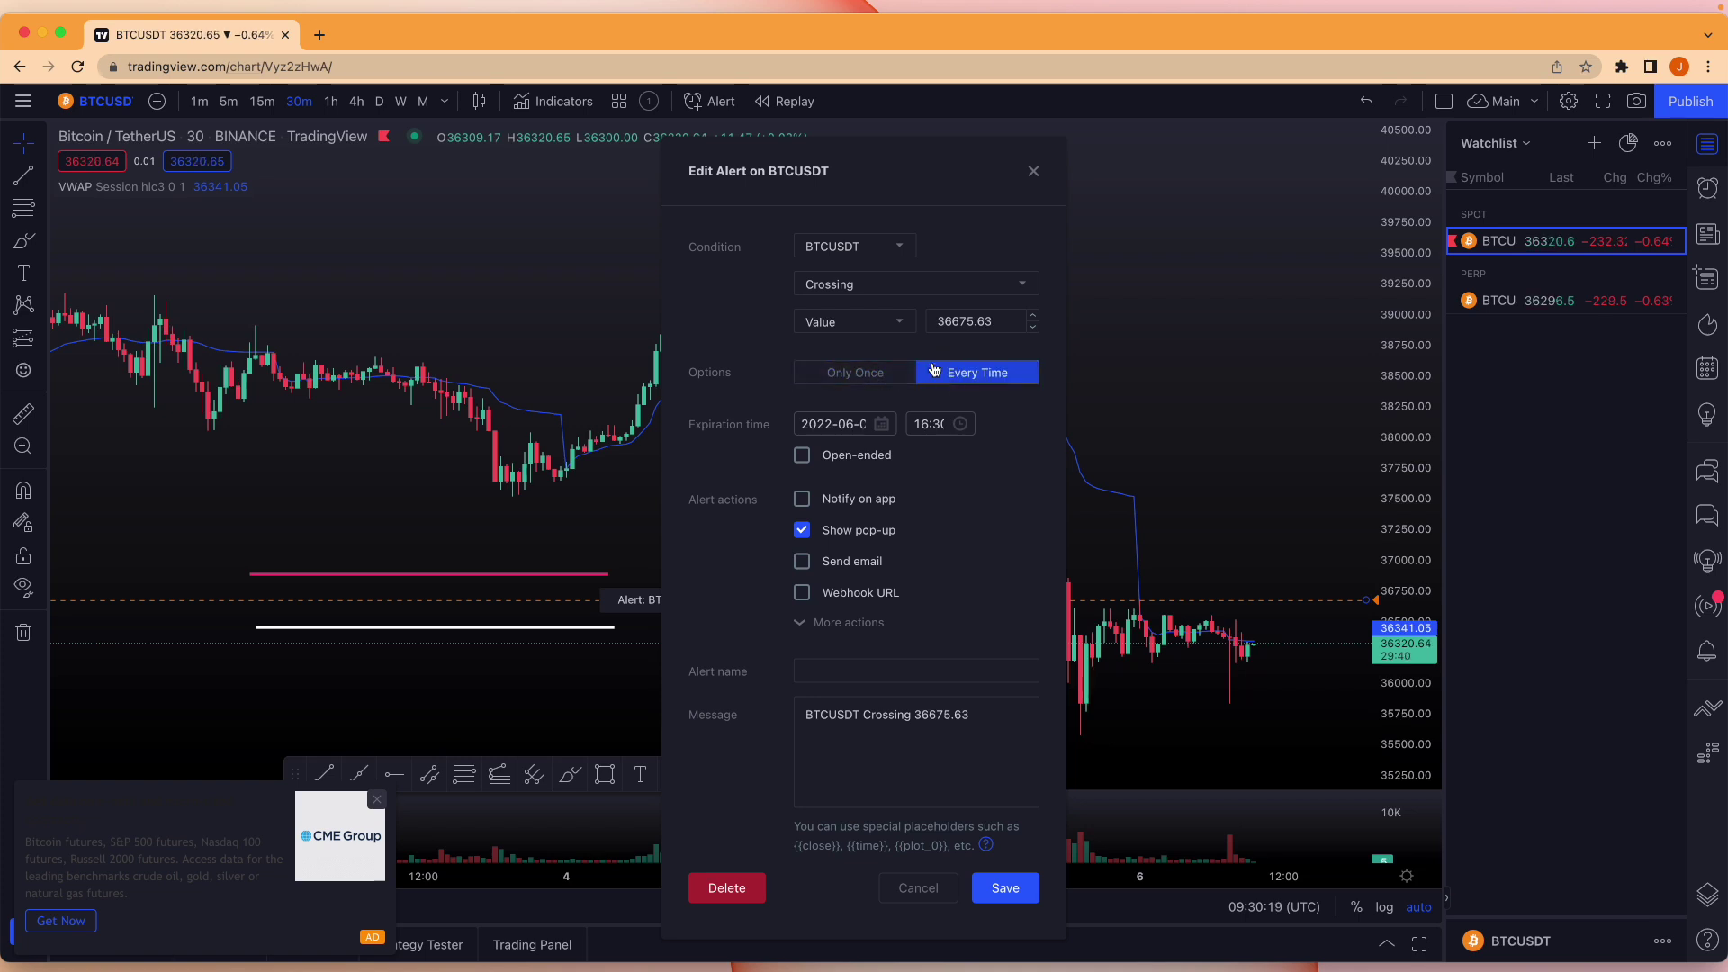
left_click(901, 373)
left_click(940, 374)
left_click(864, 374)
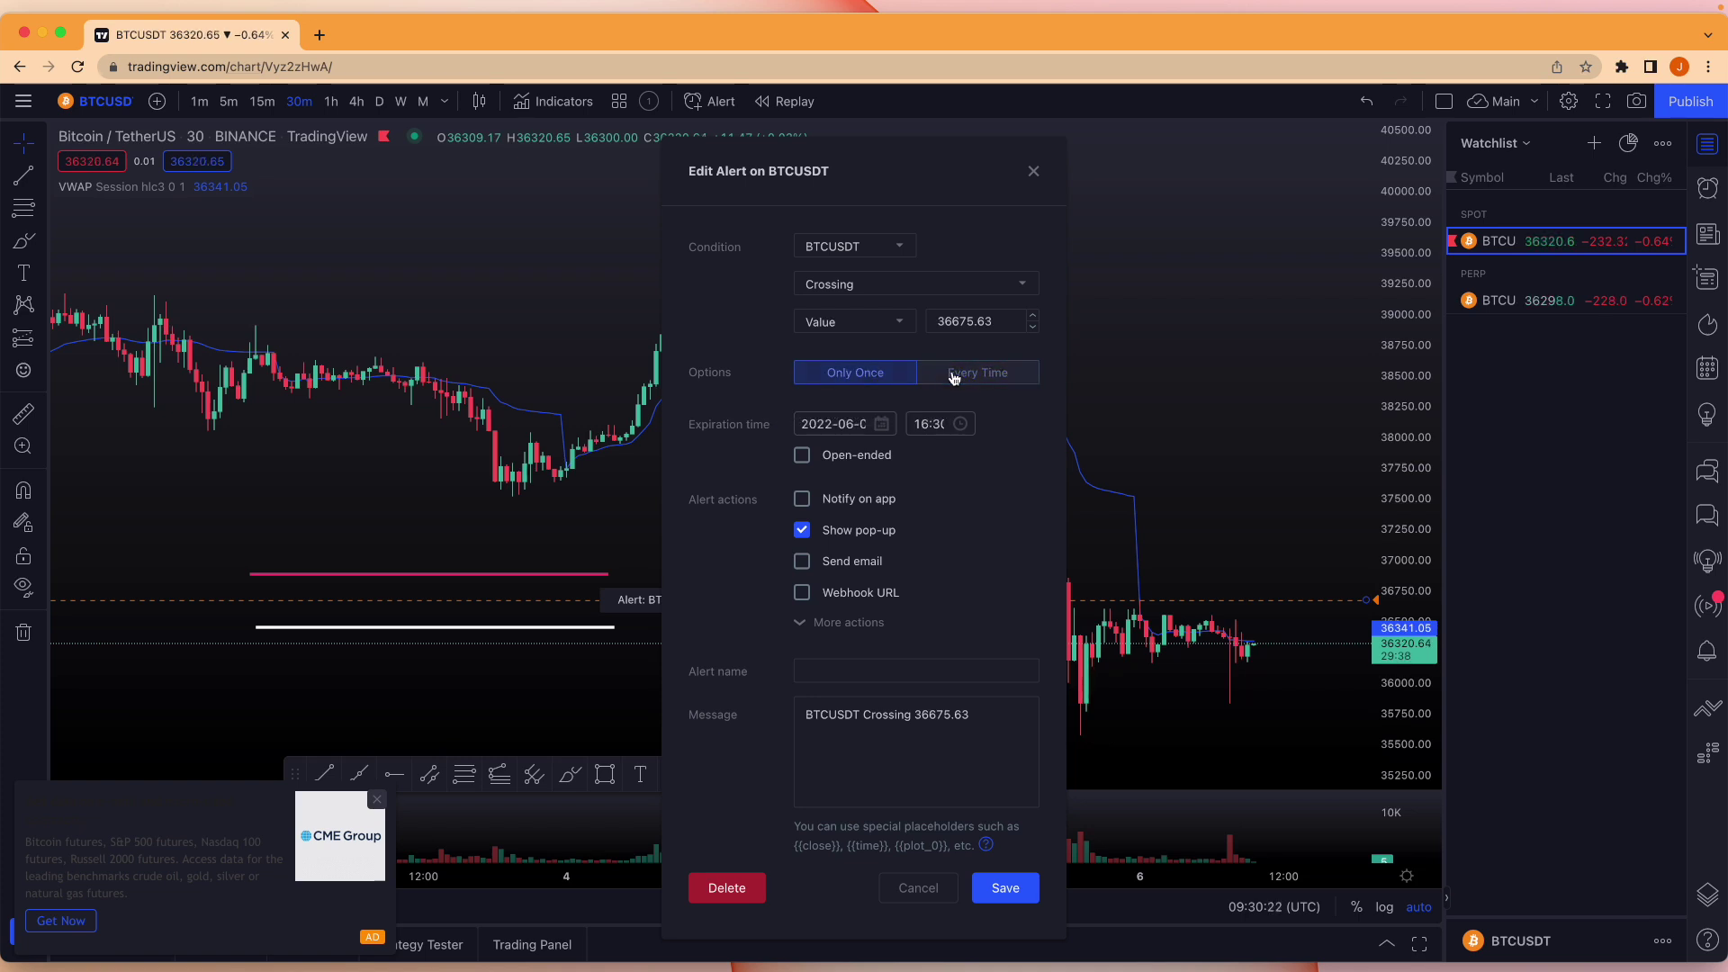
Repeat the alert sound every 5 seconds, add 'Key resistance' to the message, and save
left_click(847, 623)
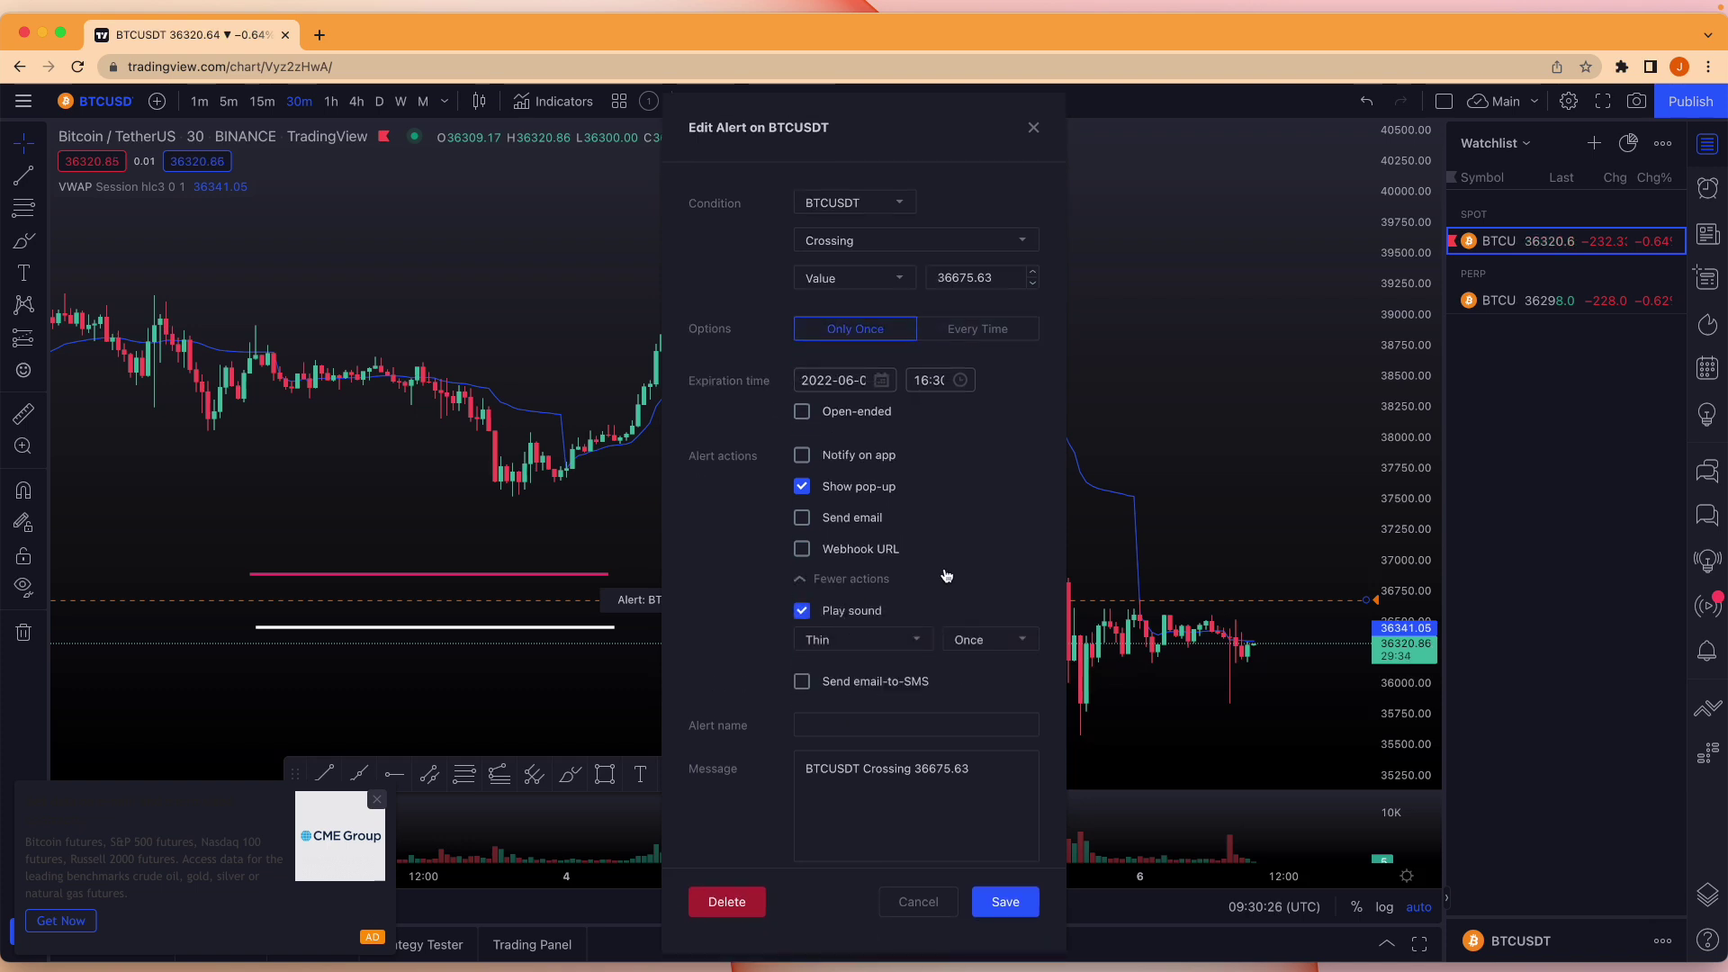
left_click(993, 643)
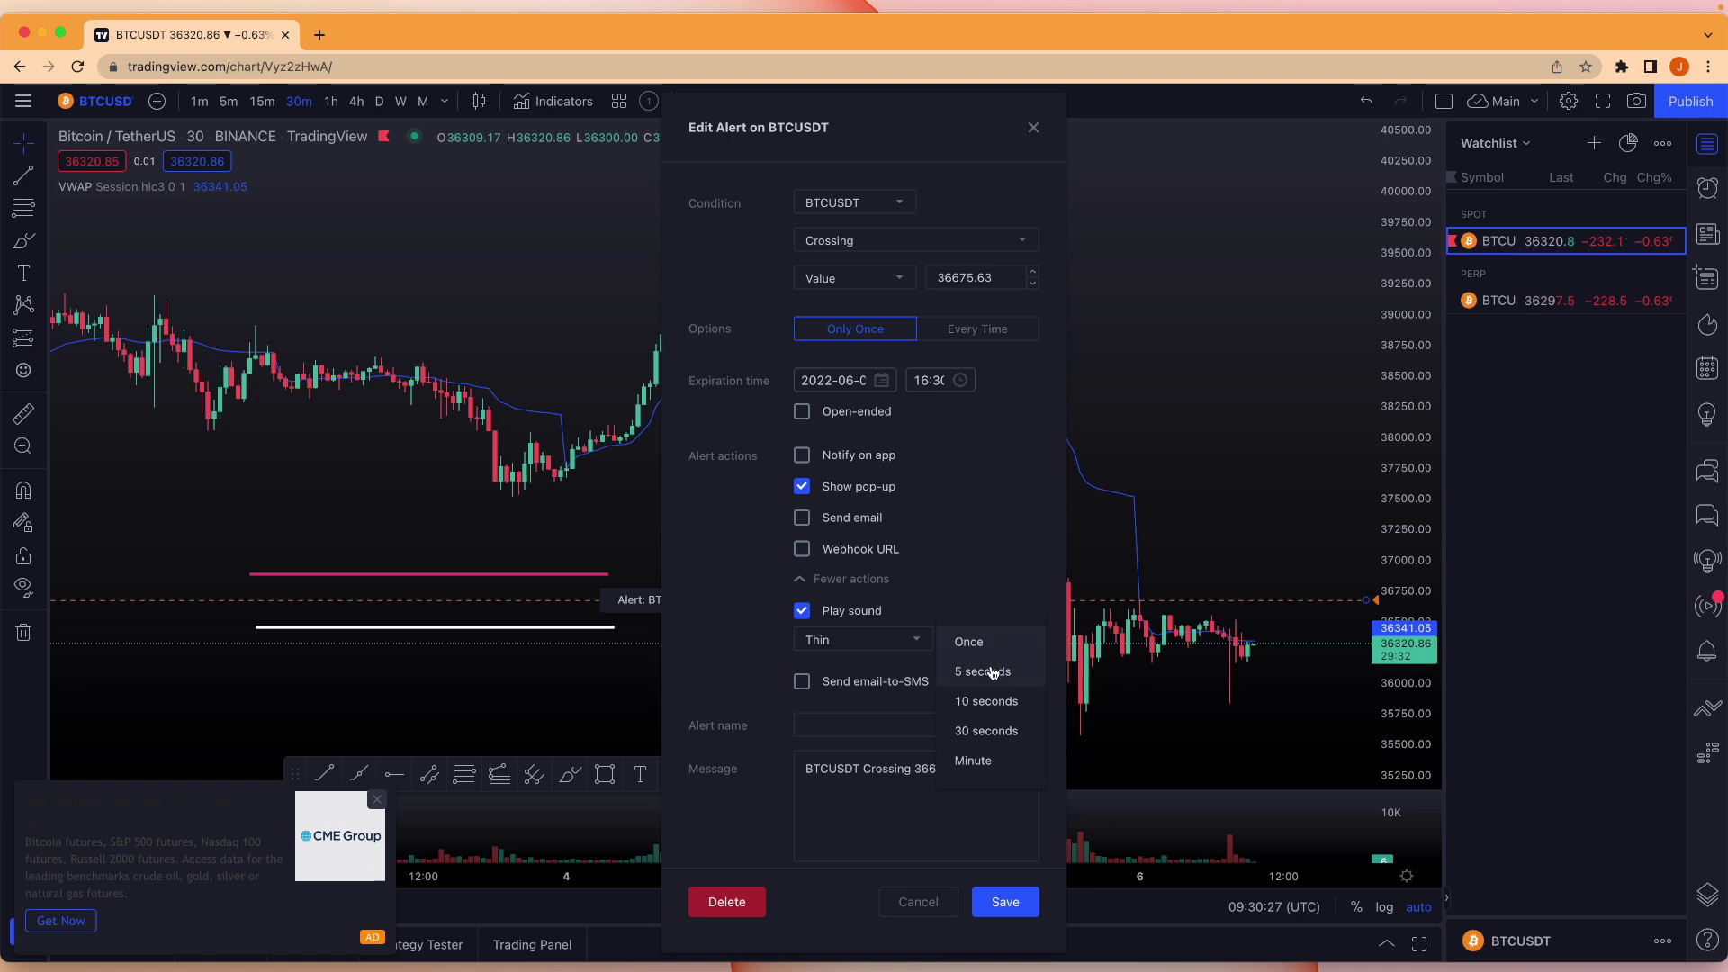
left_click(992, 675)
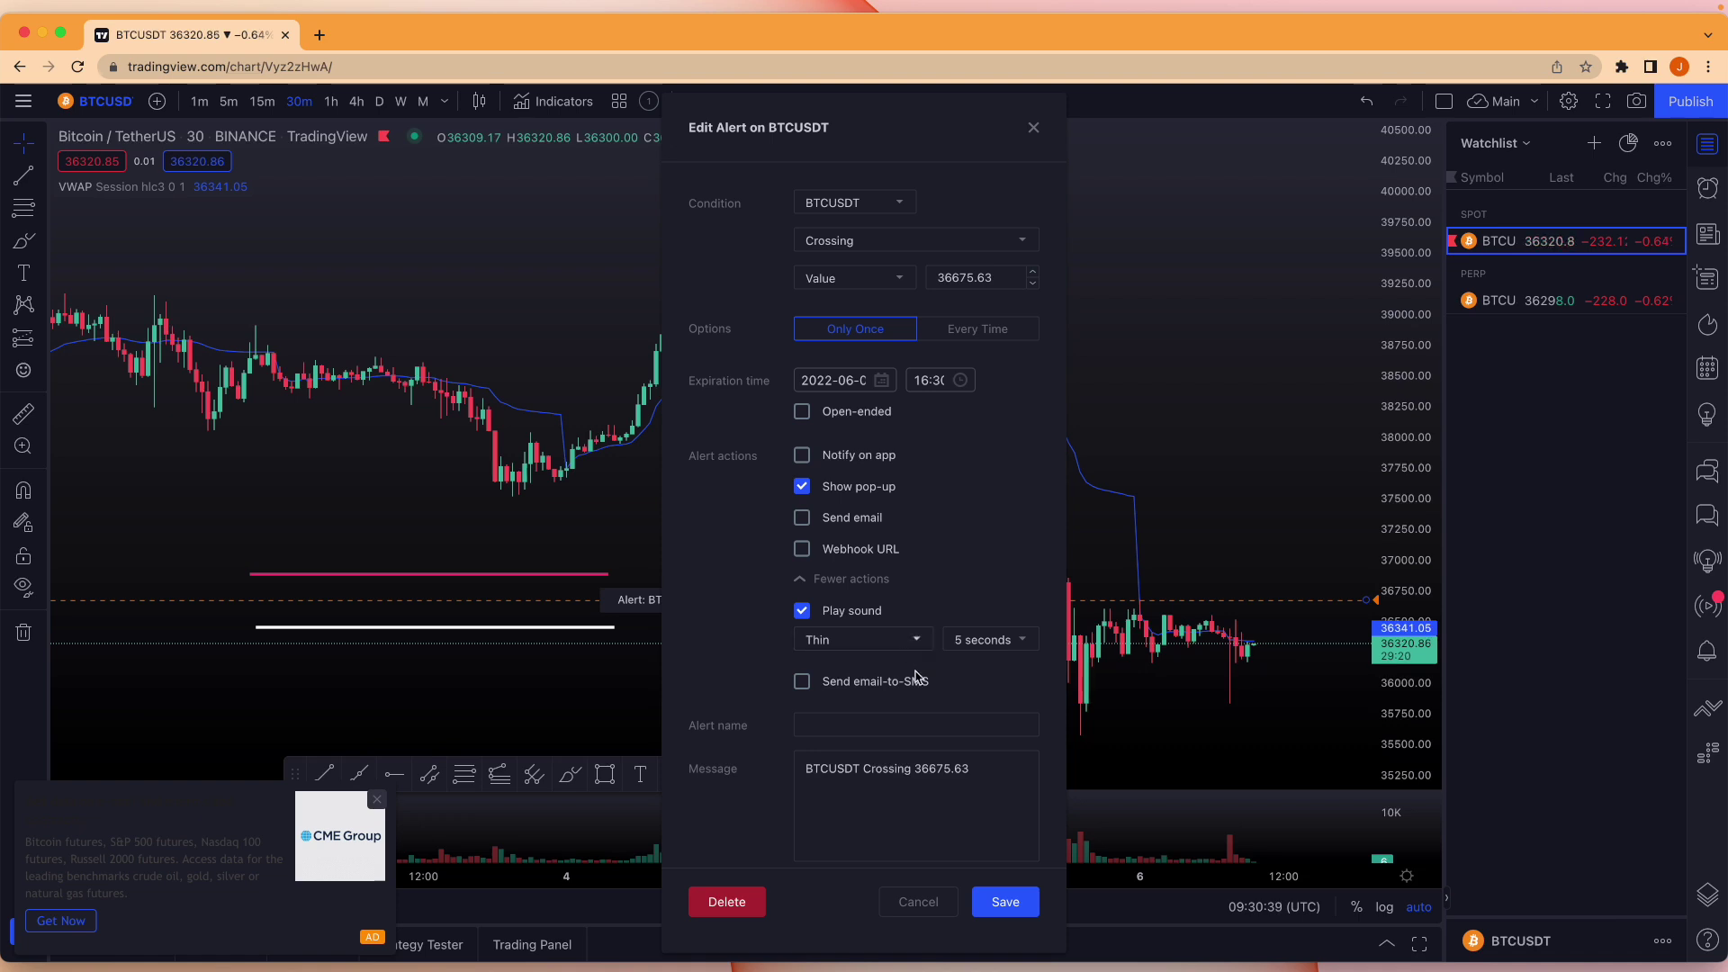
left_click(1000, 815)
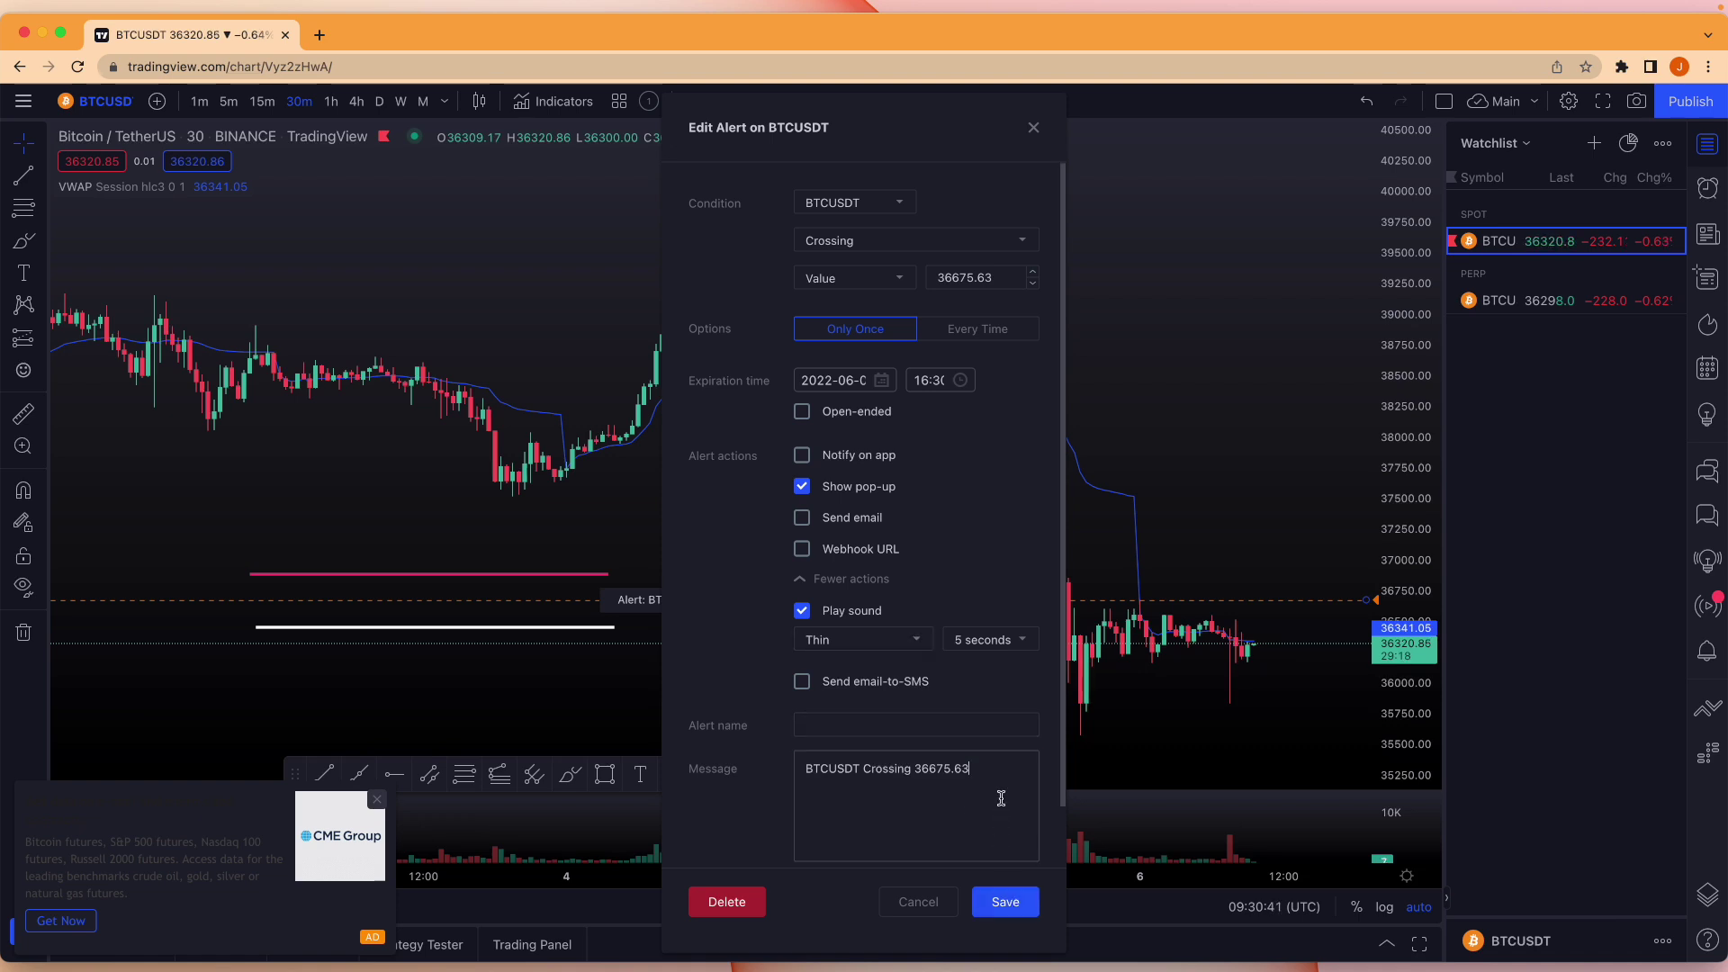
key("Return")
type("Key resistance")
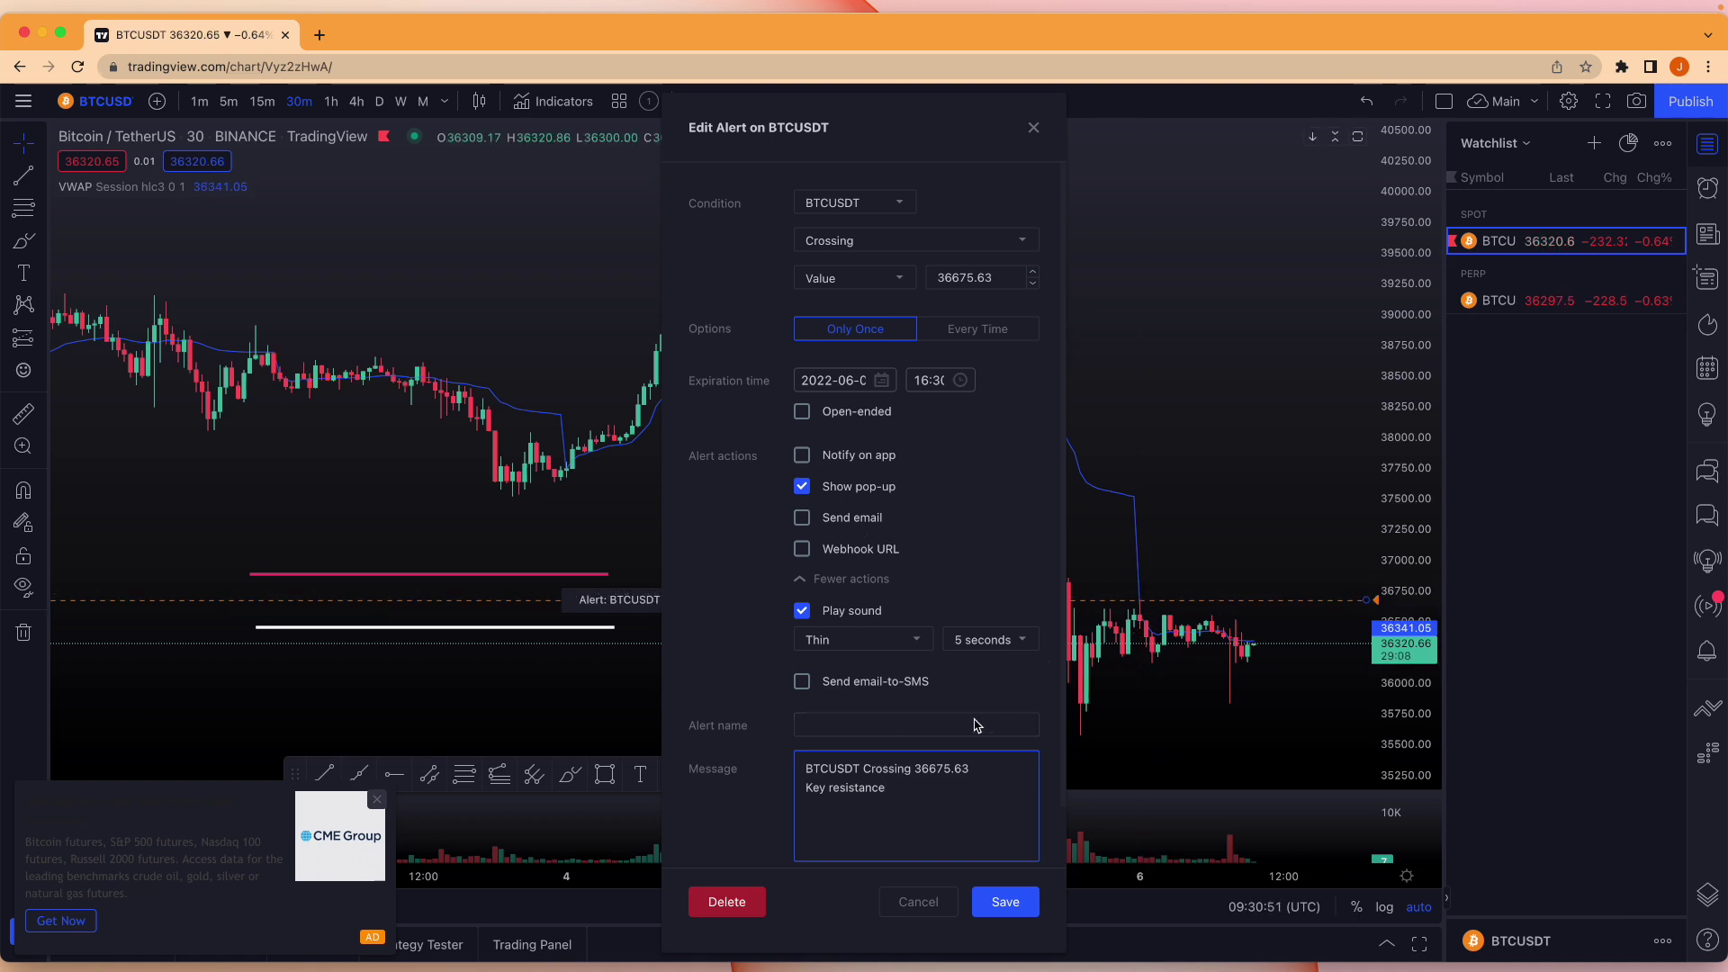
left_click(1017, 905)
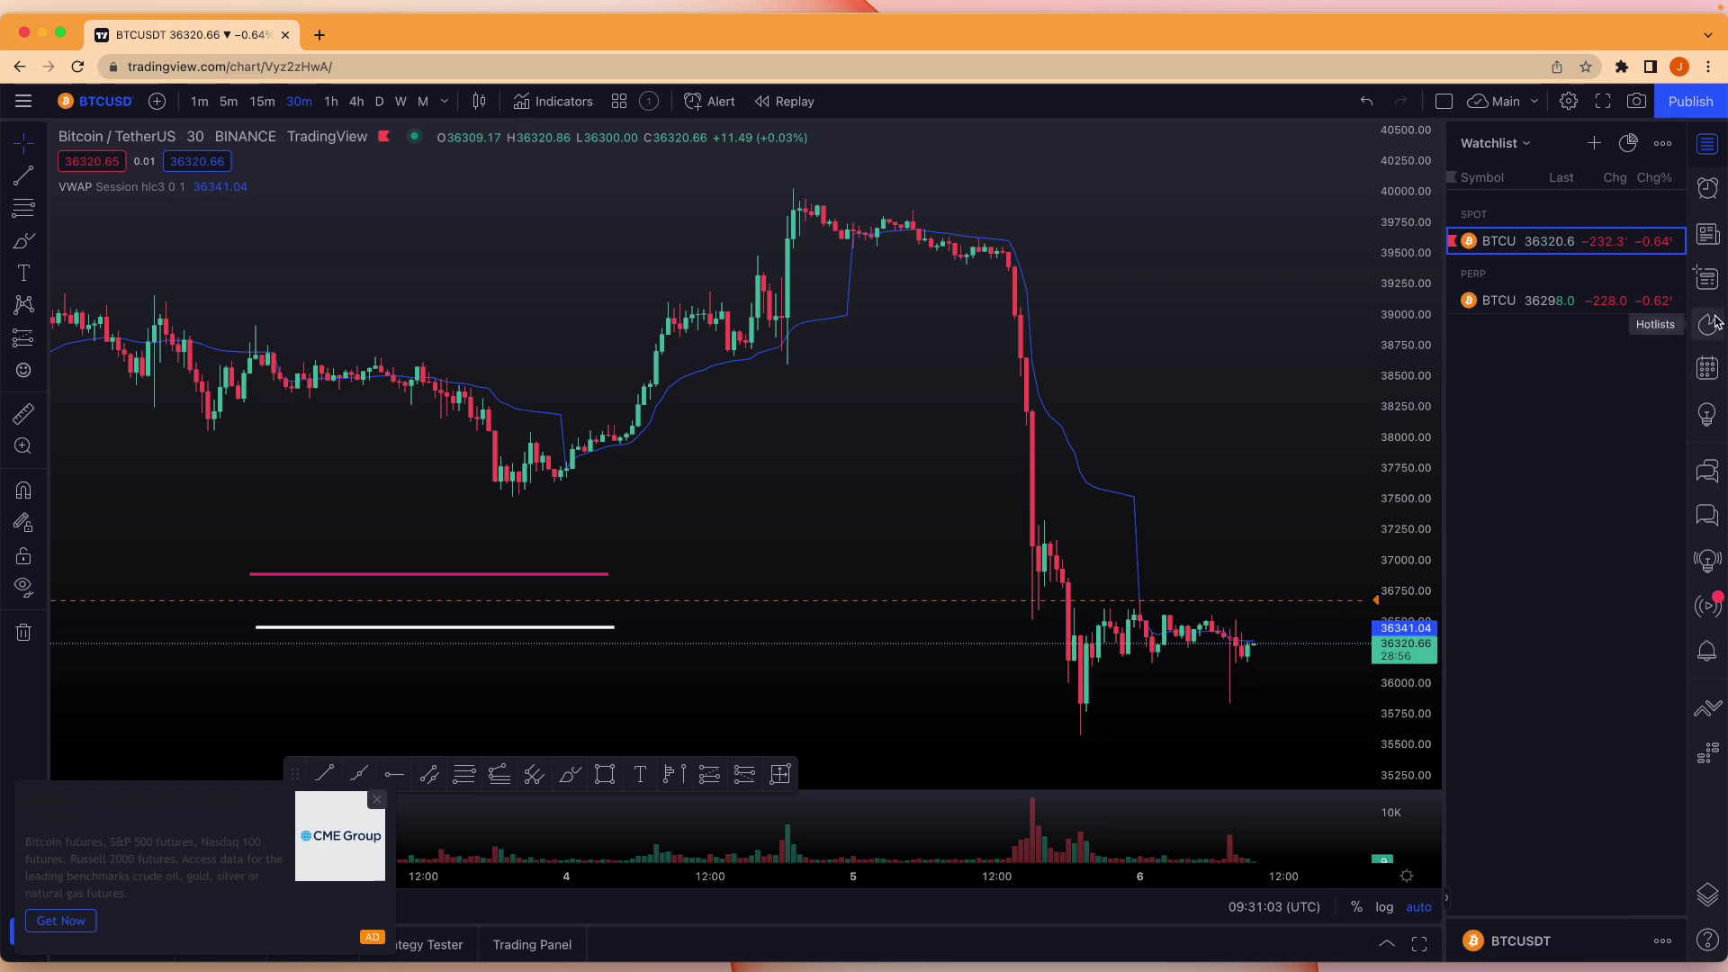
Show the Alerts panel and turn off Extend alert lines on the chart
left_click(1707, 187)
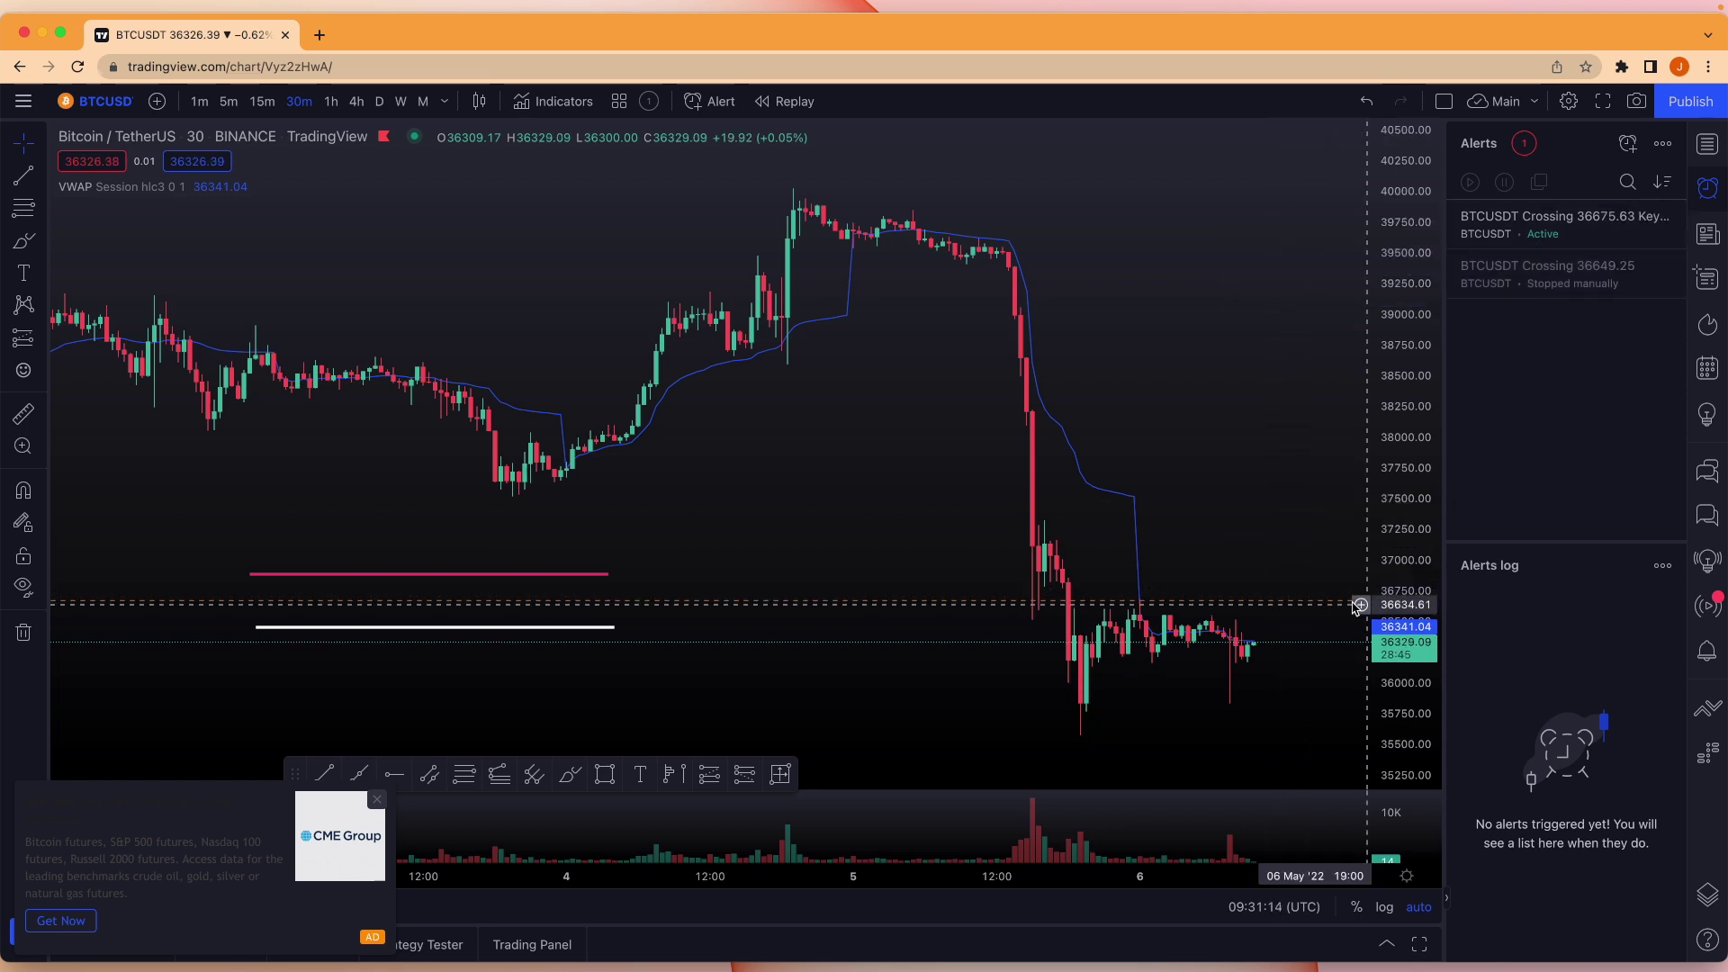
right_click(1216, 607)
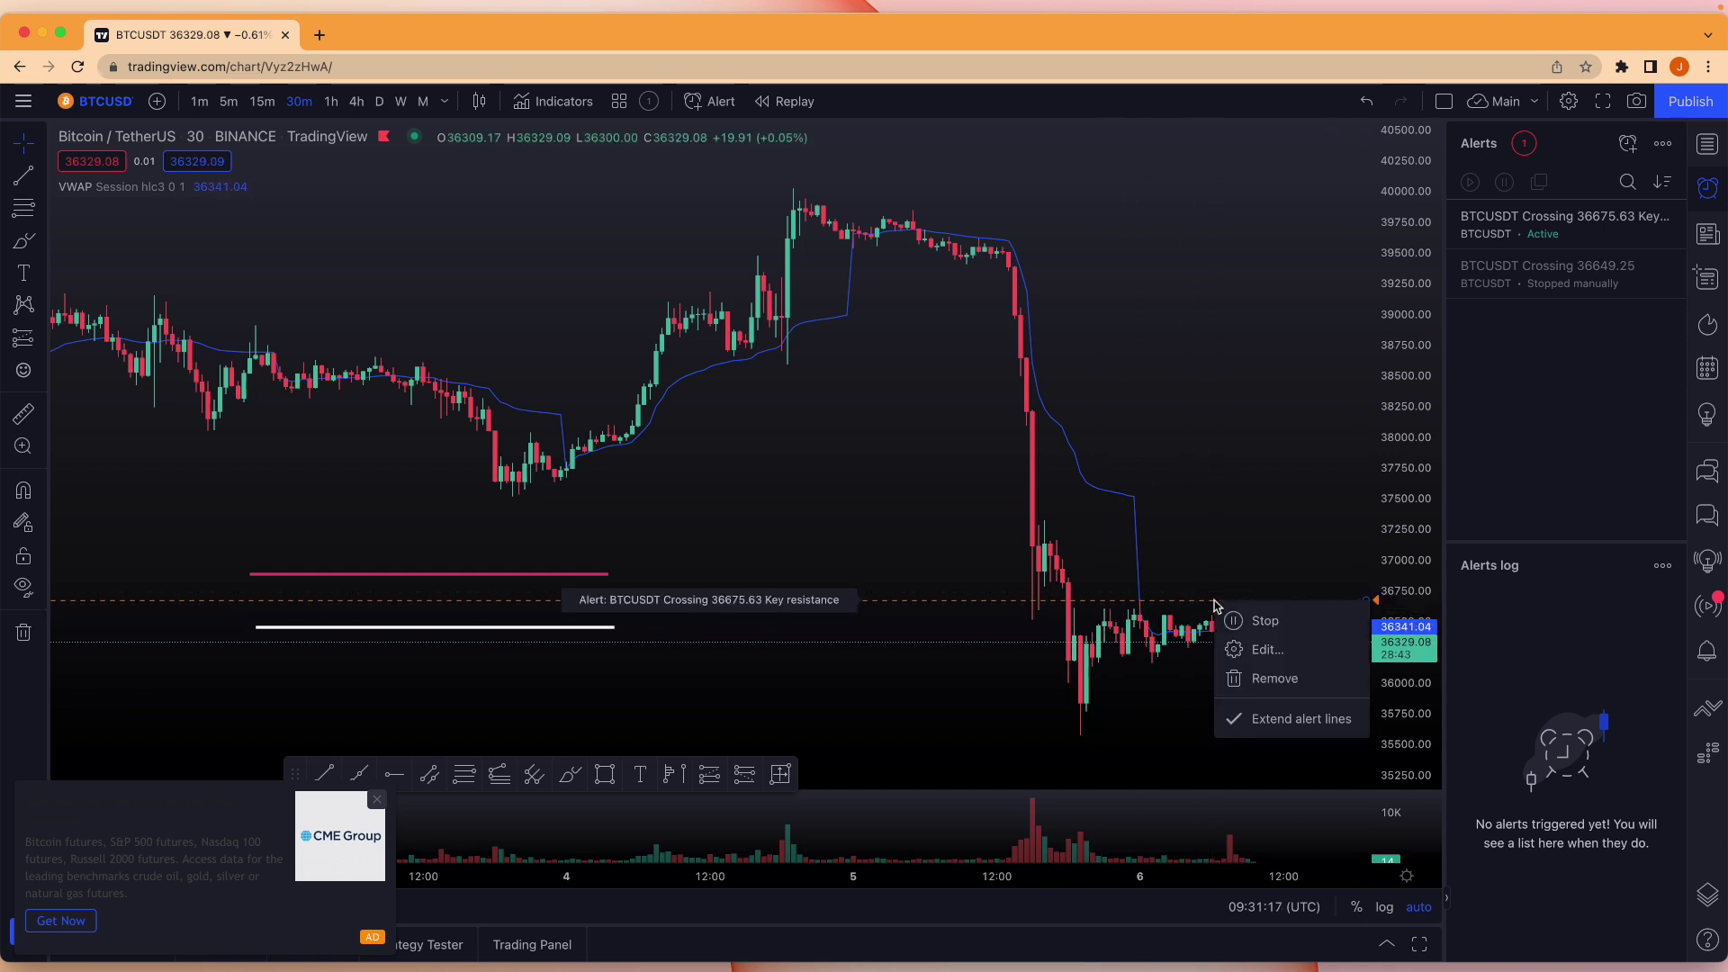
left_click(1277, 727)
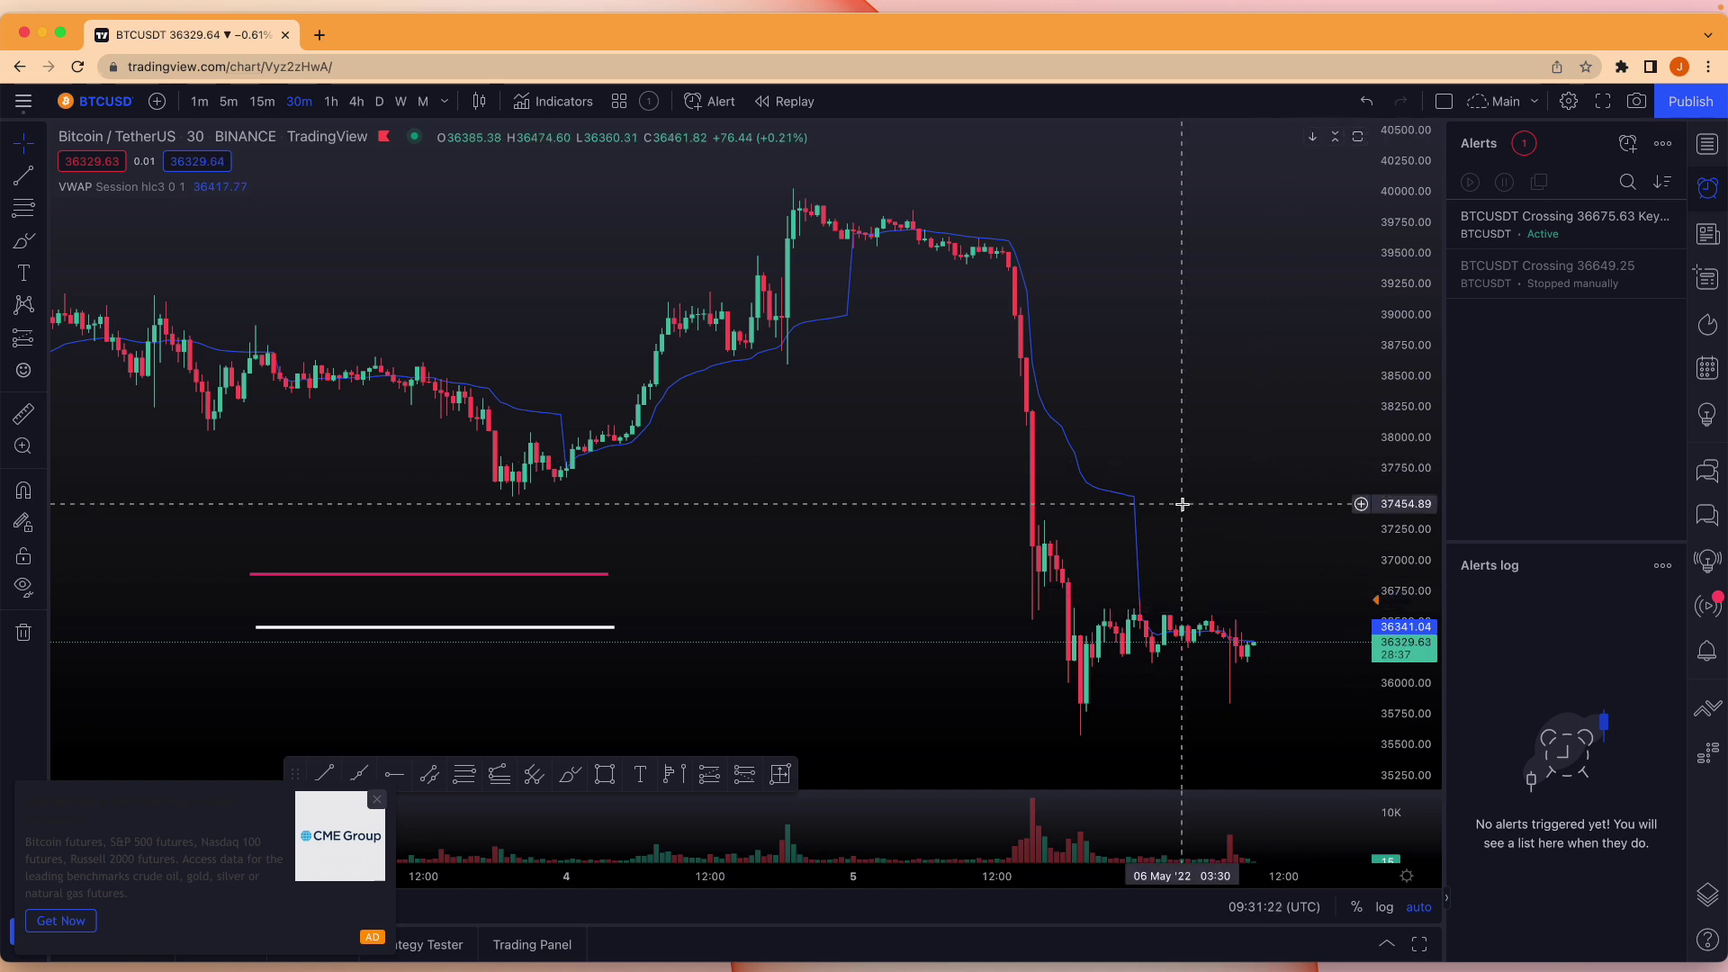
Open the Key resistance alert's settings twice, closing them without changes each time
left_click(1382, 603)
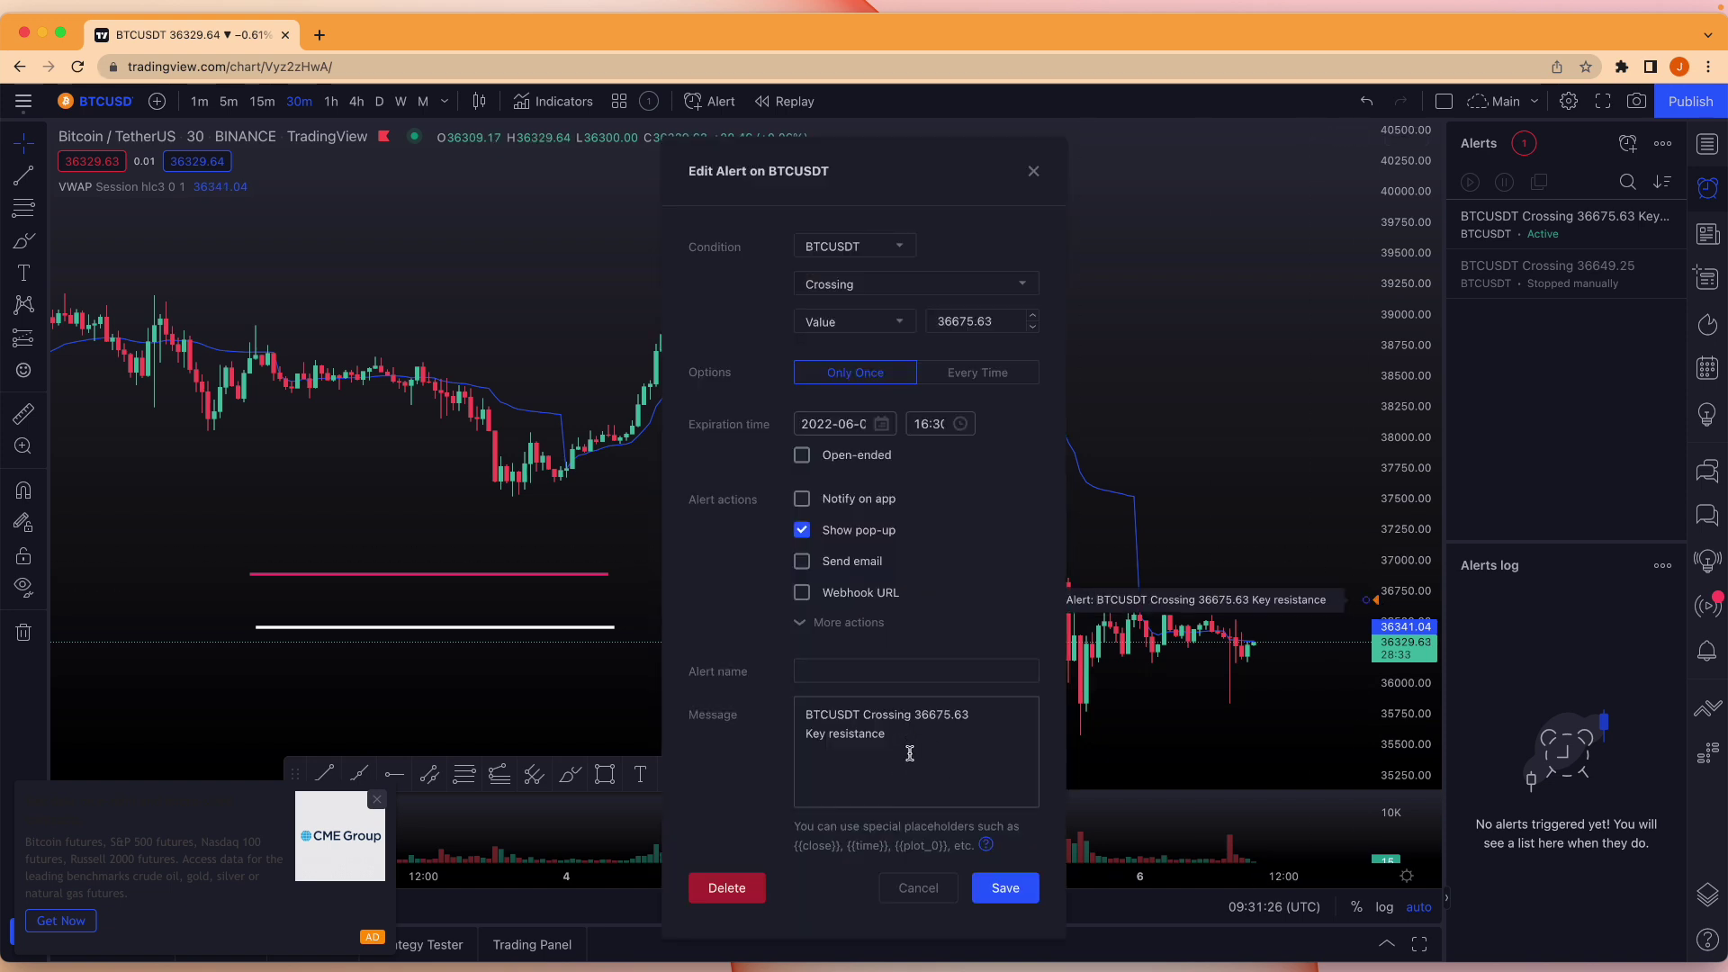
left_click(1034, 171)
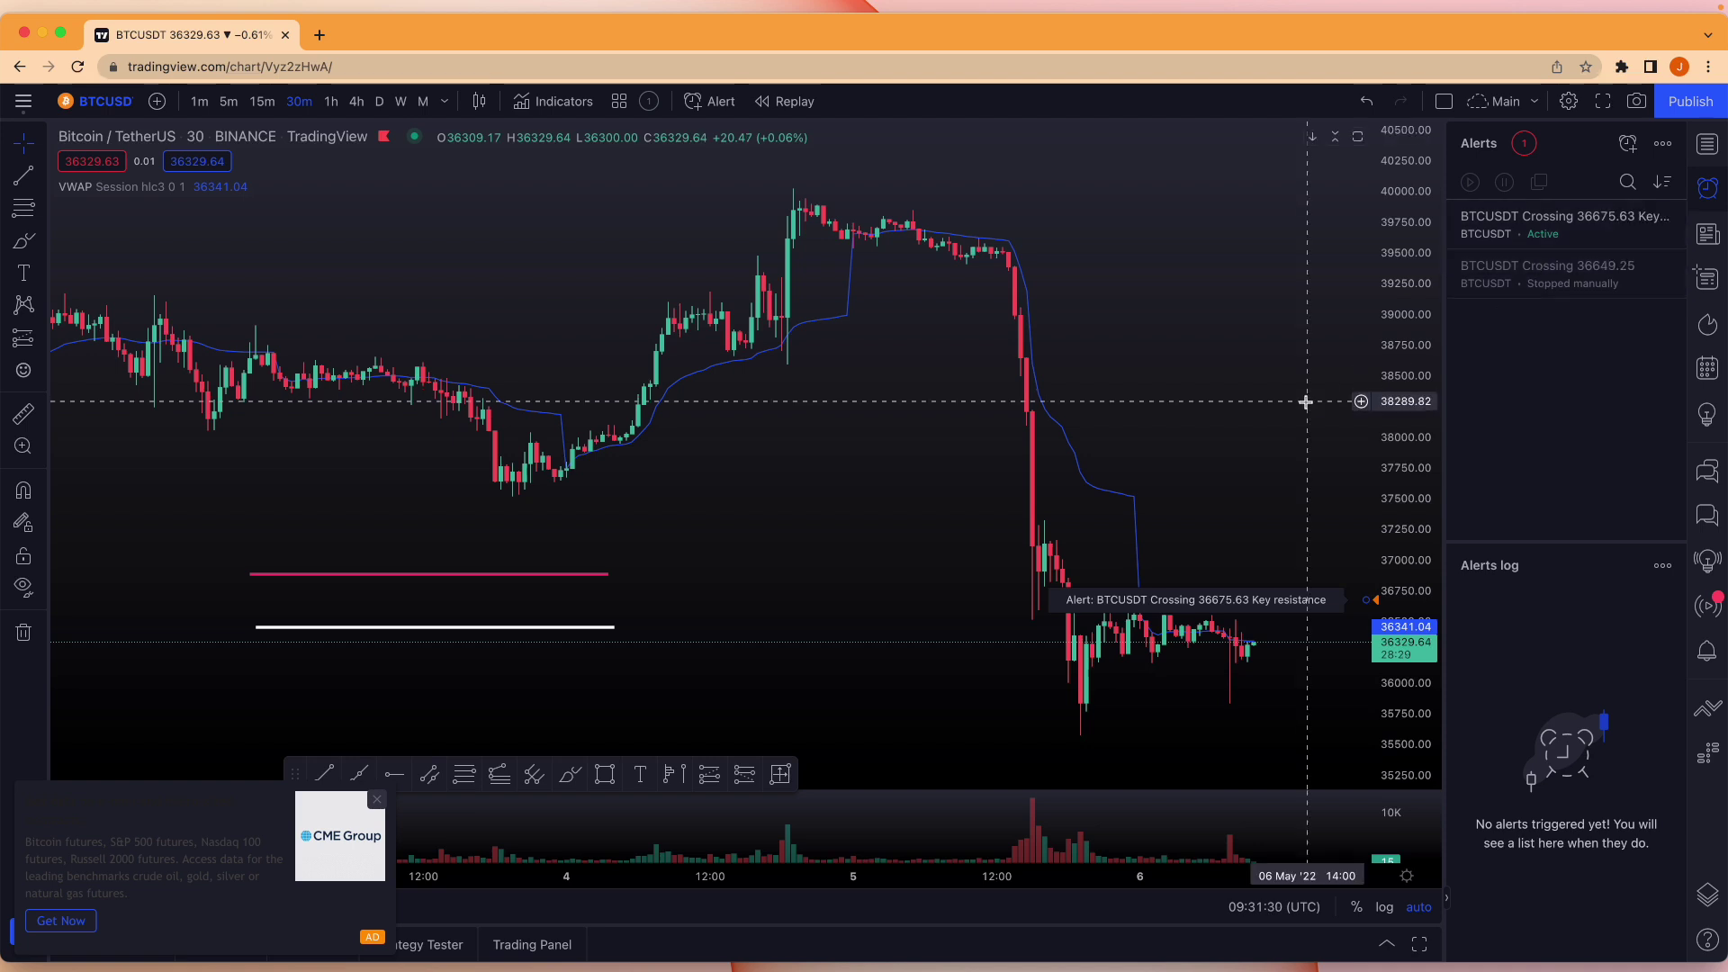
left_click(1377, 603)
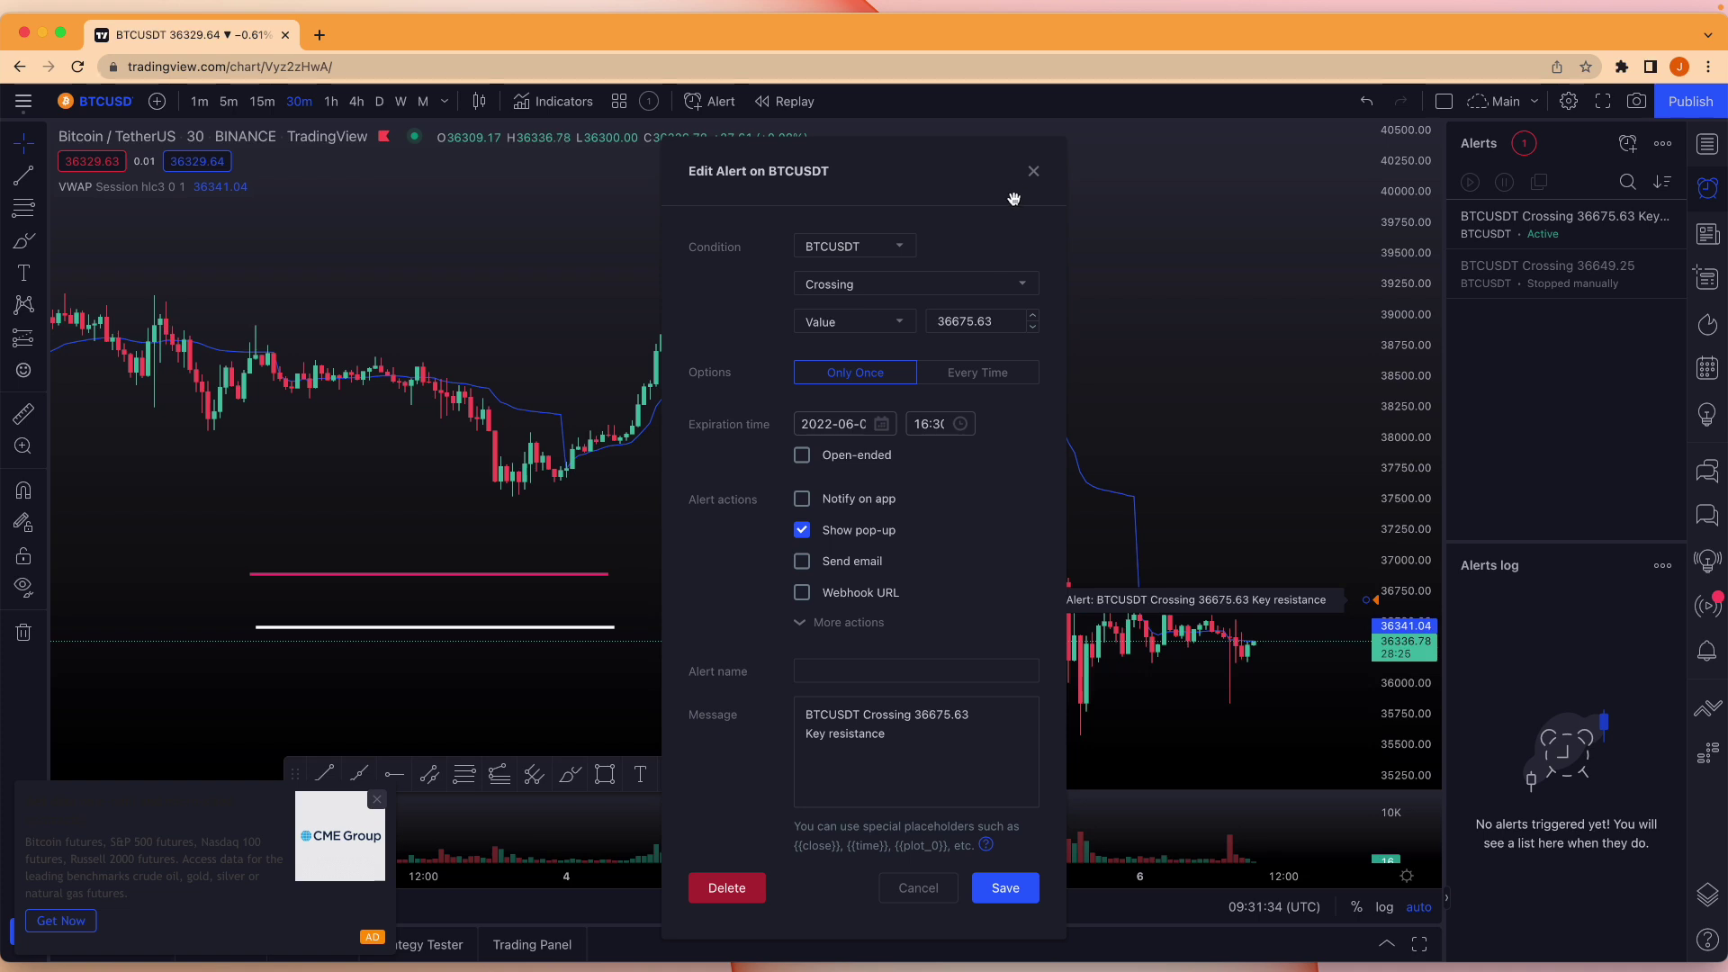
left_click(1032, 172)
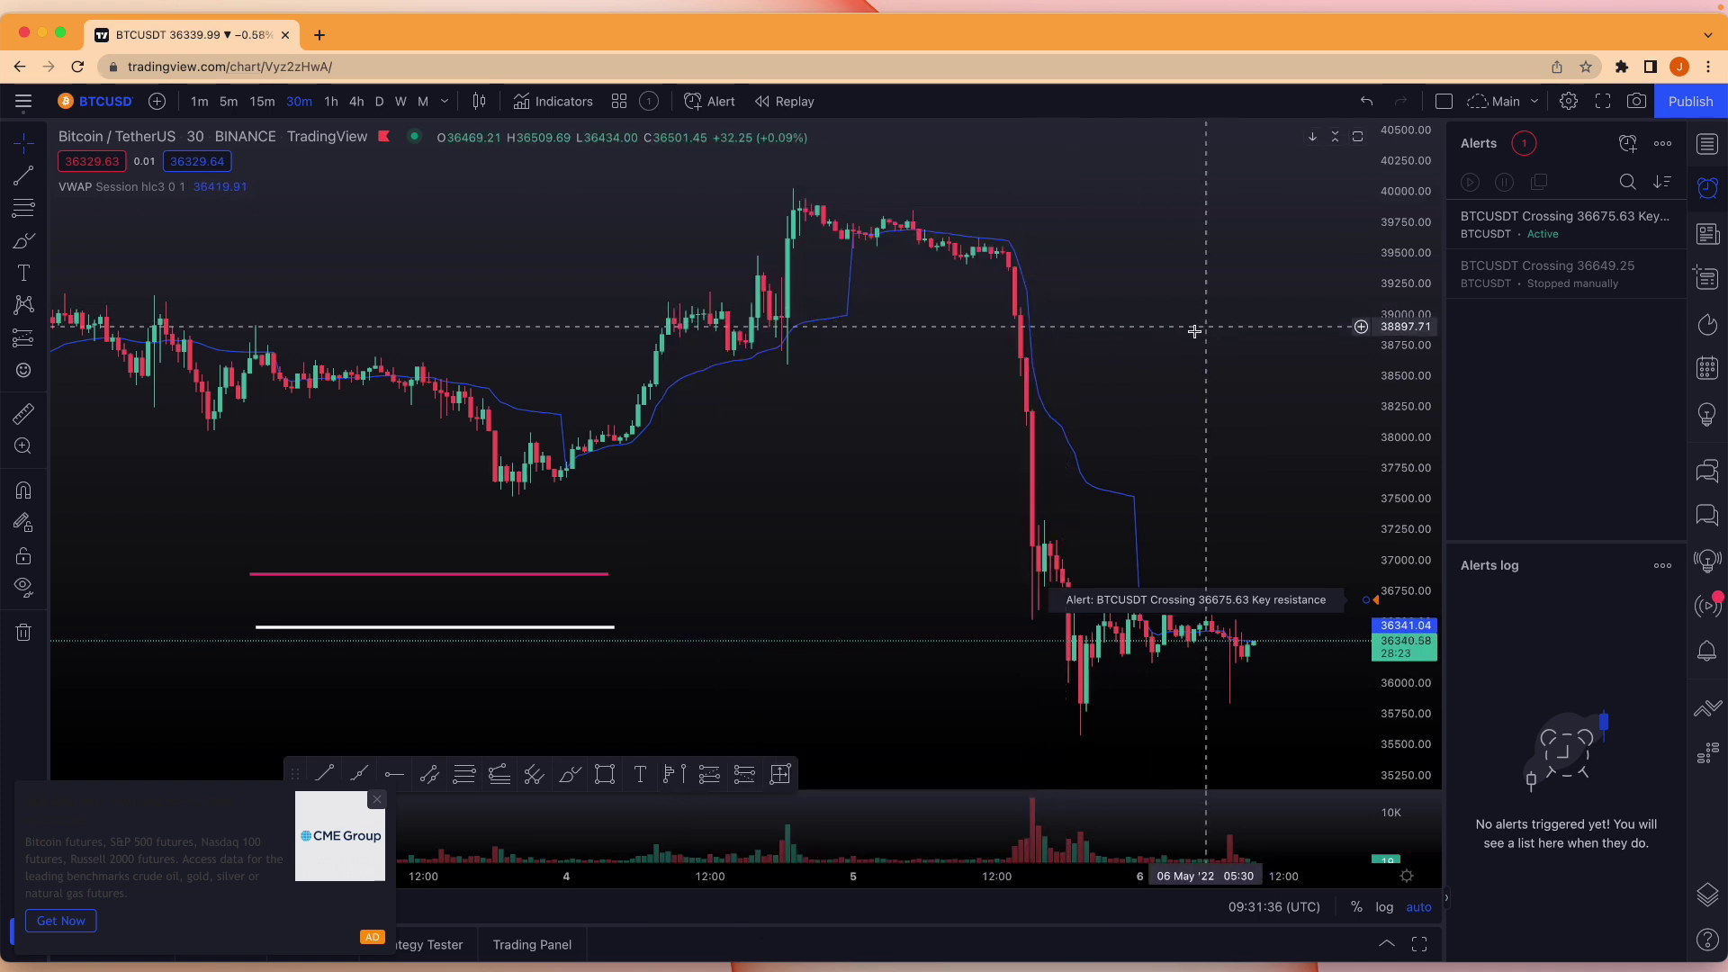